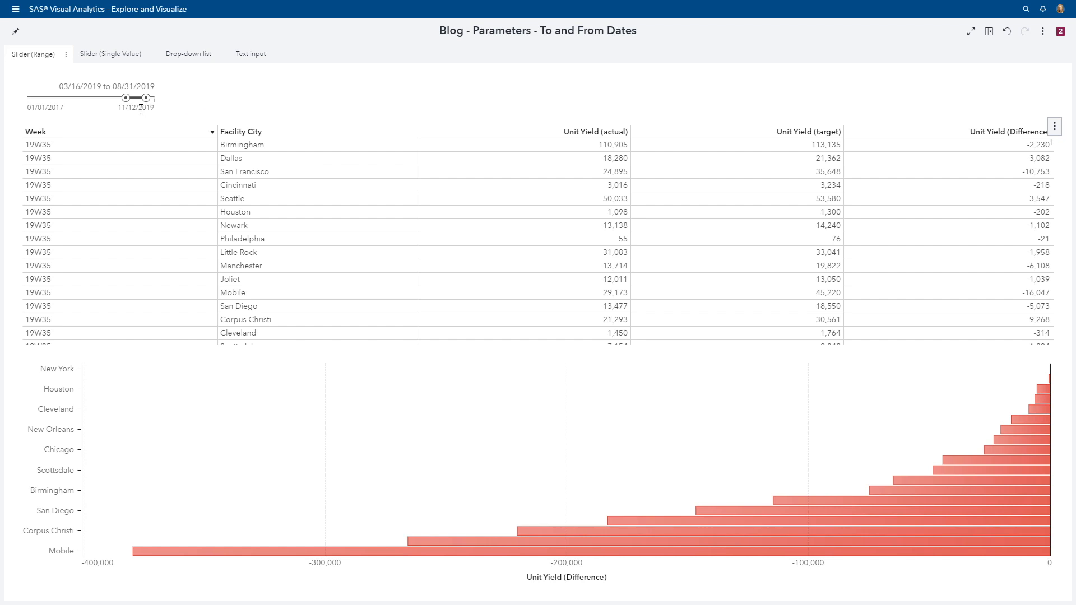
Move the date slider's start to 11/25/2018 and switch to the report YouTube - Parameters - To and From Dates.
{"action": "left_click_drag", "start_coordinate": [125, 98], "coordinate": [112, 100]}
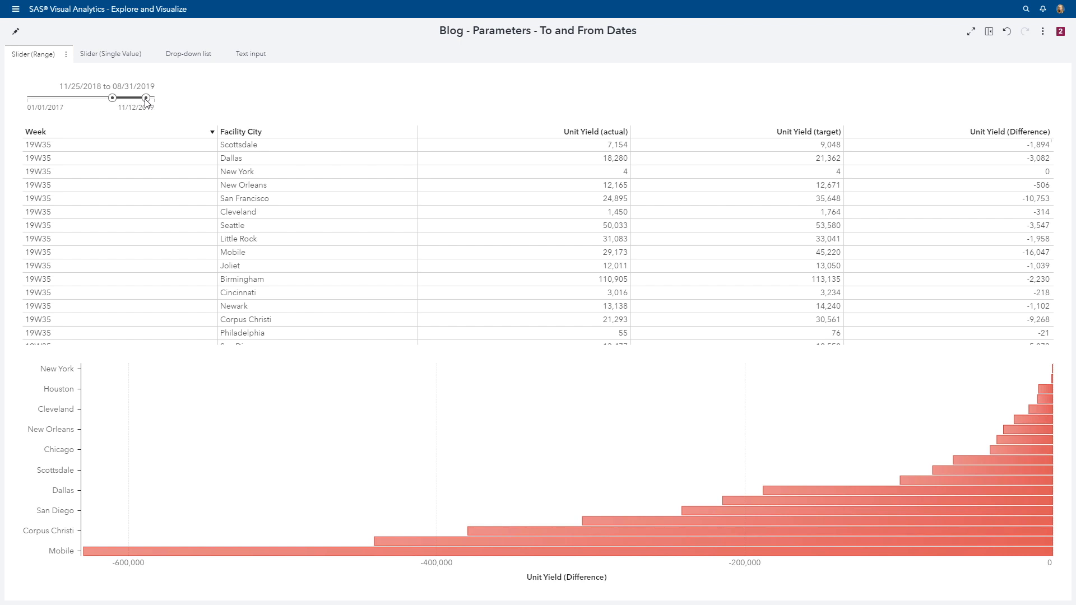
{"action": "left_click", "coordinate": [1061, 31]}
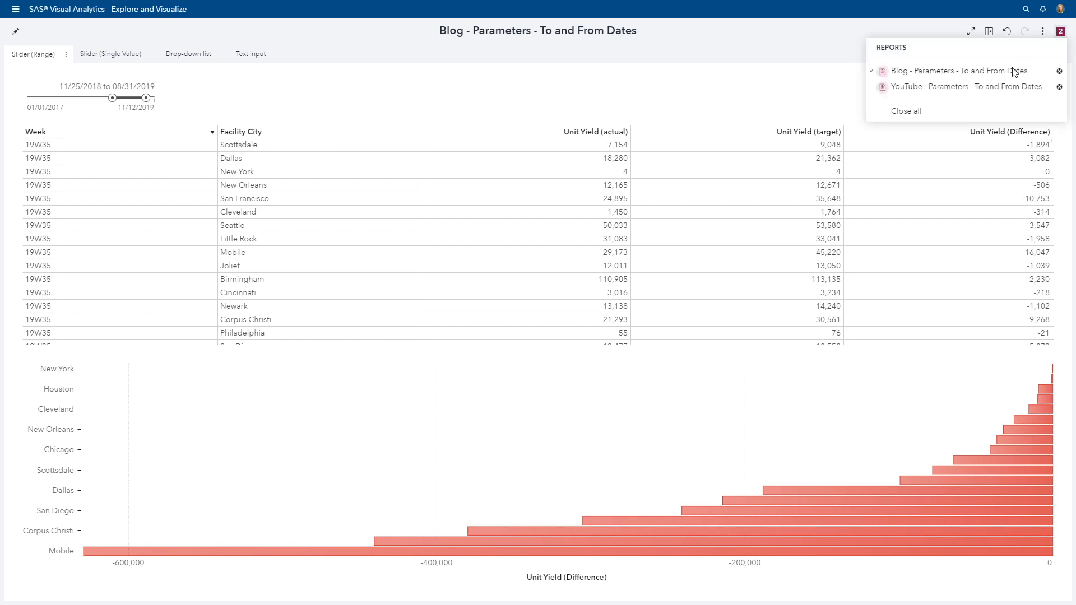
{"action": "left_click", "coordinate": [982, 87]}
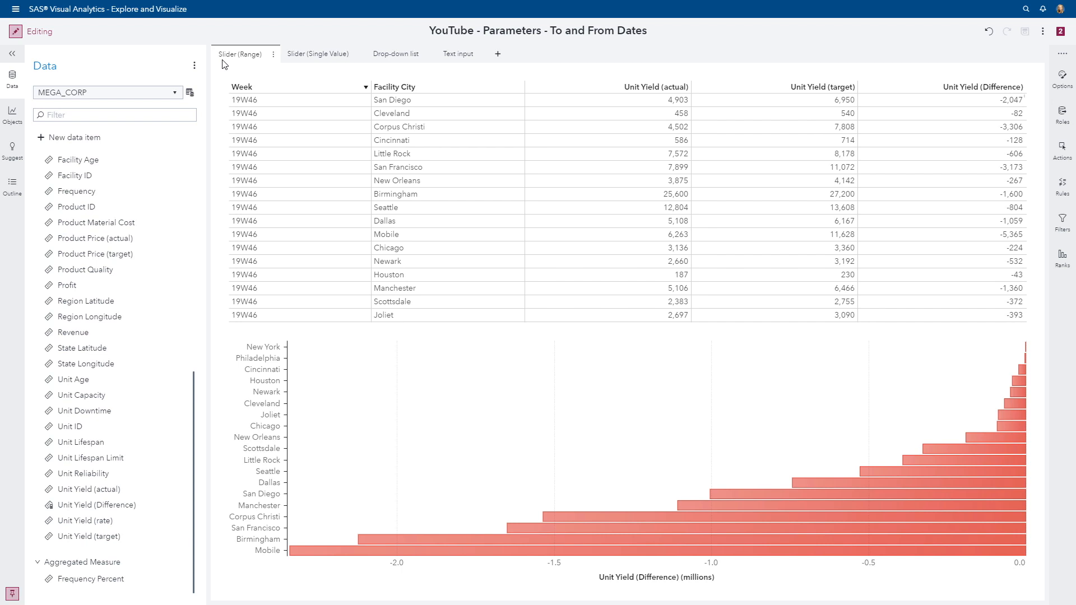
Expand the page controls of the Slider (Range) page and add a slider control as its page prompt.
{"action": "left_click", "coordinate": [274, 55]}
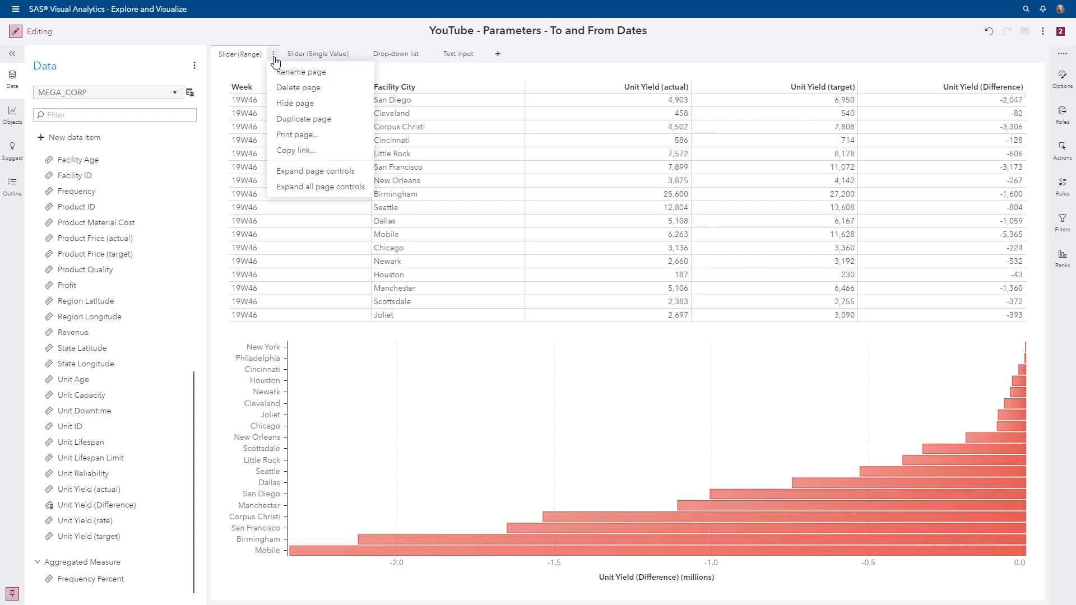
{"action": "left_click", "coordinate": [316, 172]}
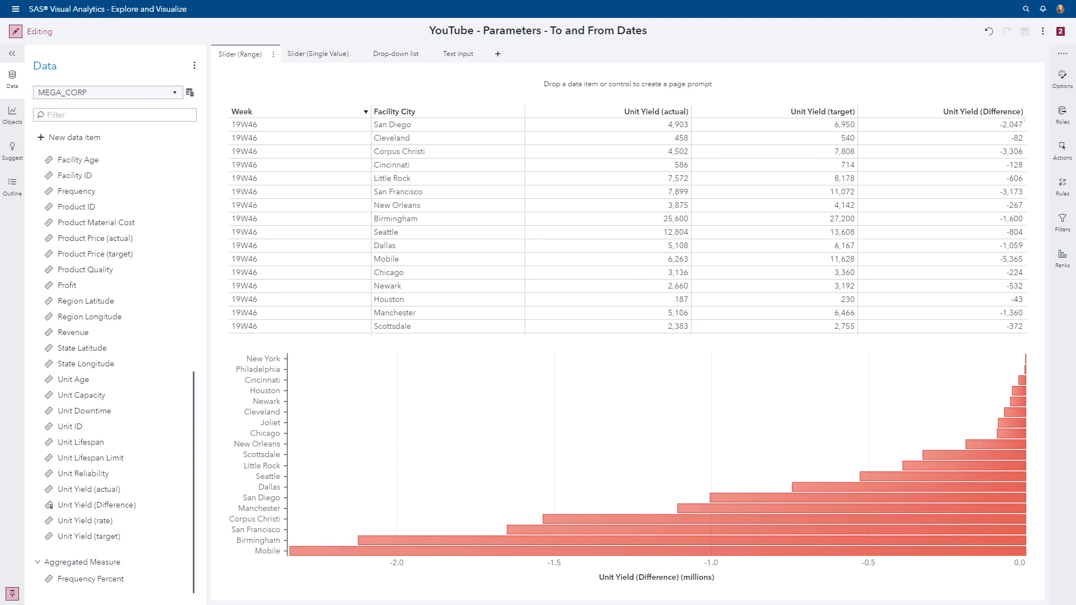
{"action": "left_click", "coordinate": [14, 122]}
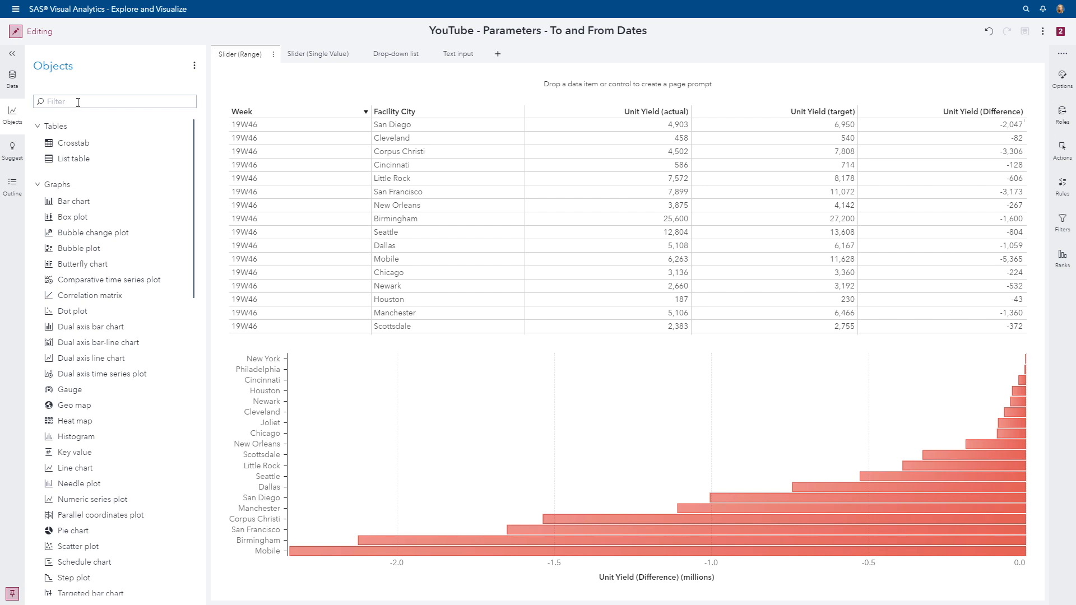
{"action": "left_click", "coordinate": [78, 102]}
{"action": "type", "text": "sli"}
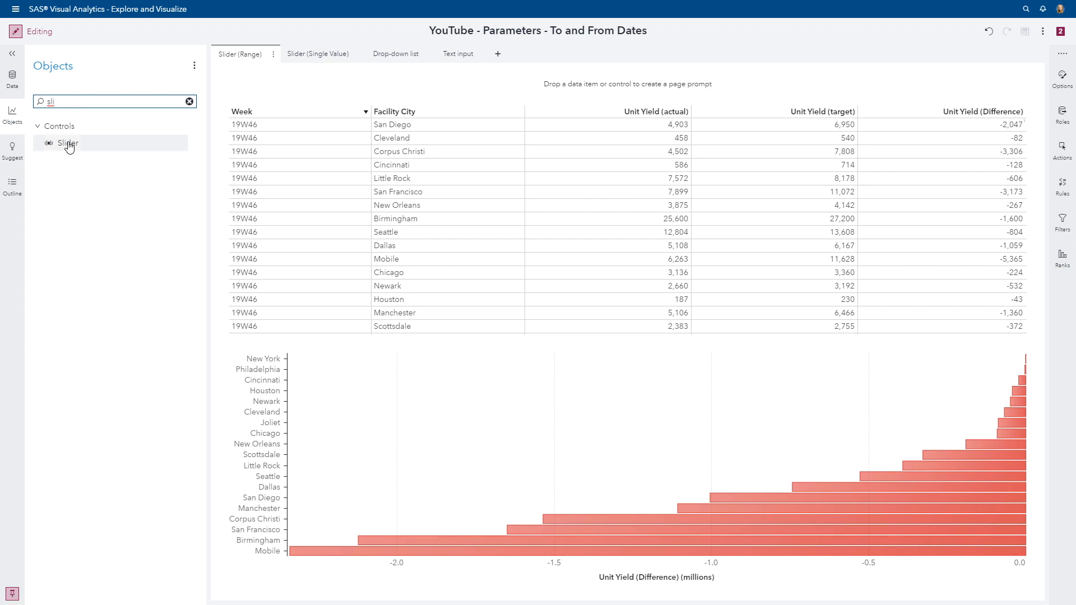
{"action": "left_click_drag", "start_coordinate": [68, 143], "coordinate": [514, 82]}
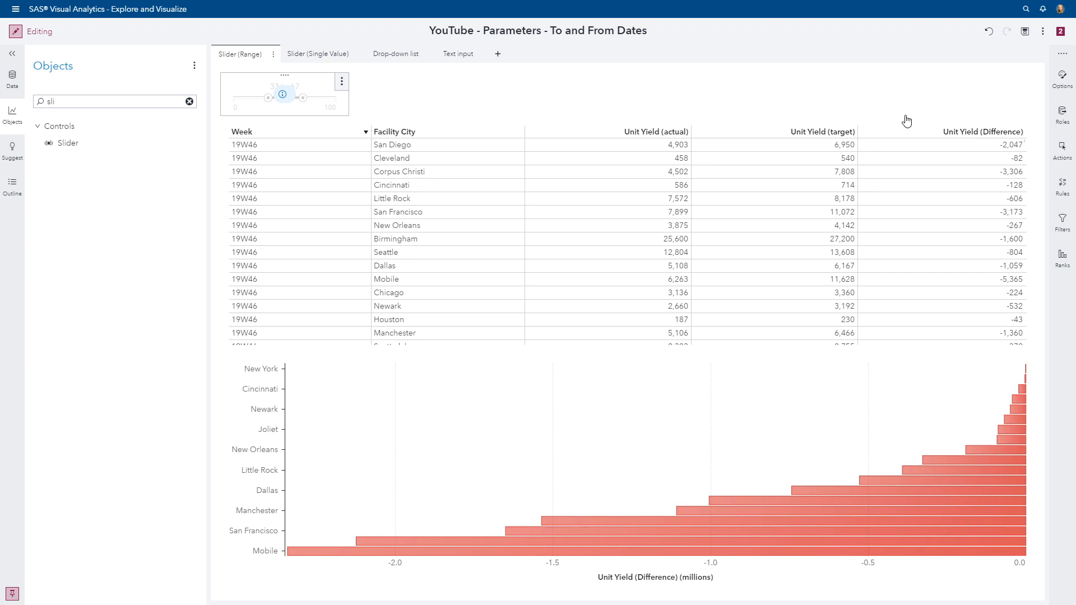
Assign the Date data item to the new slider's Measure/Date role.
{"action": "left_click", "coordinate": [1062, 121]}
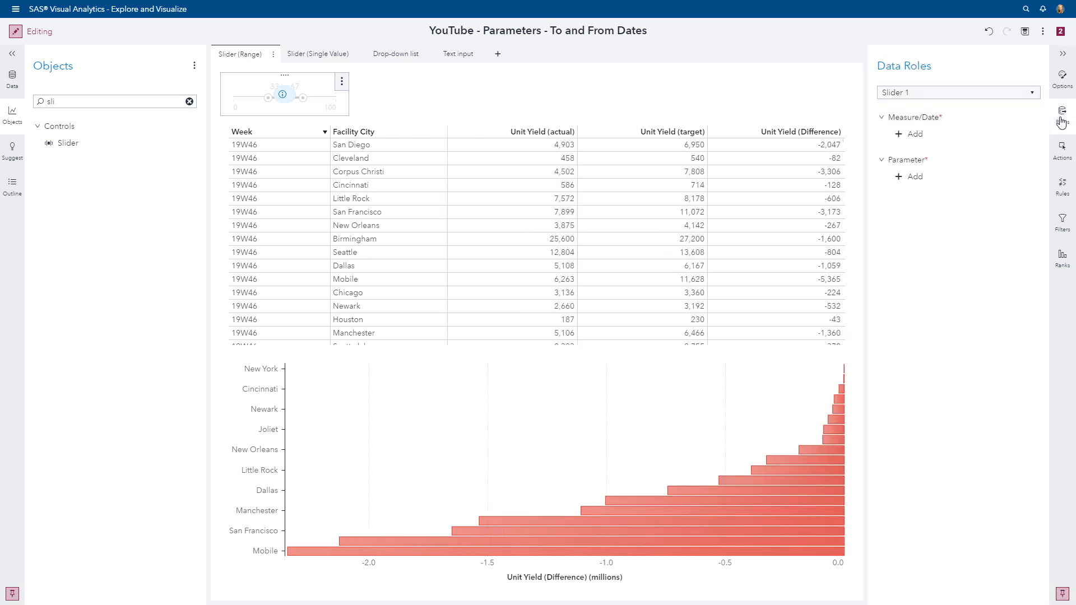
{"action": "left_click", "coordinate": [916, 137]}
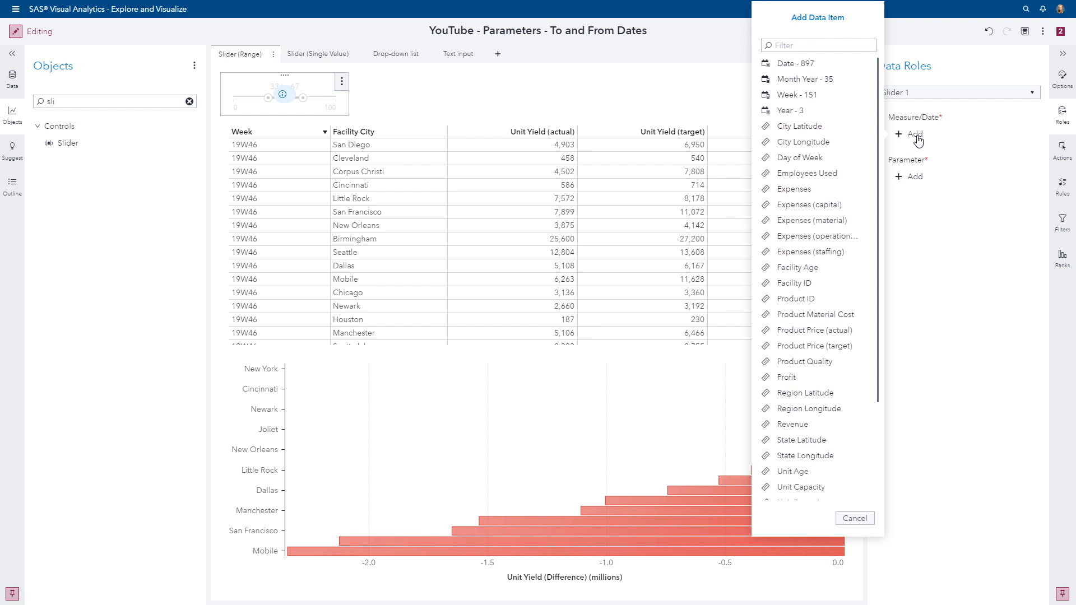
{"action": "left_click", "coordinate": [791, 65]}
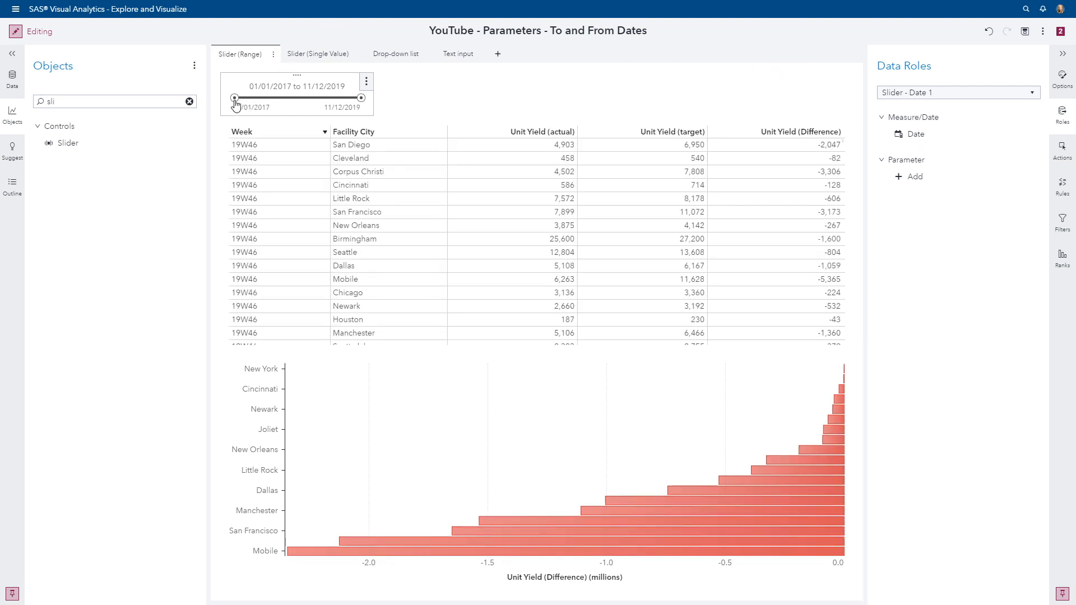
Move the range slider's start to 05/01/2018, and set the start date to 08/01/2019 in its calendar.
{"action": "left_click_drag", "start_coordinate": [235, 98], "coordinate": [294, 98]}
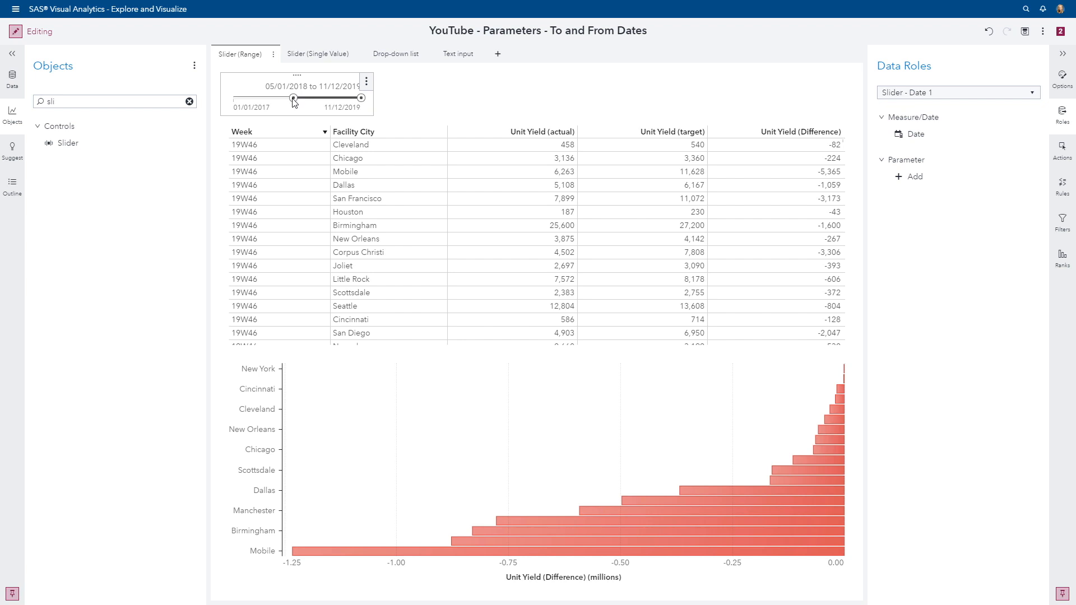
{"action": "mouse_move", "coordinate": [293, 98]}
{"action": "left_click", "coordinate": [318, 85]}
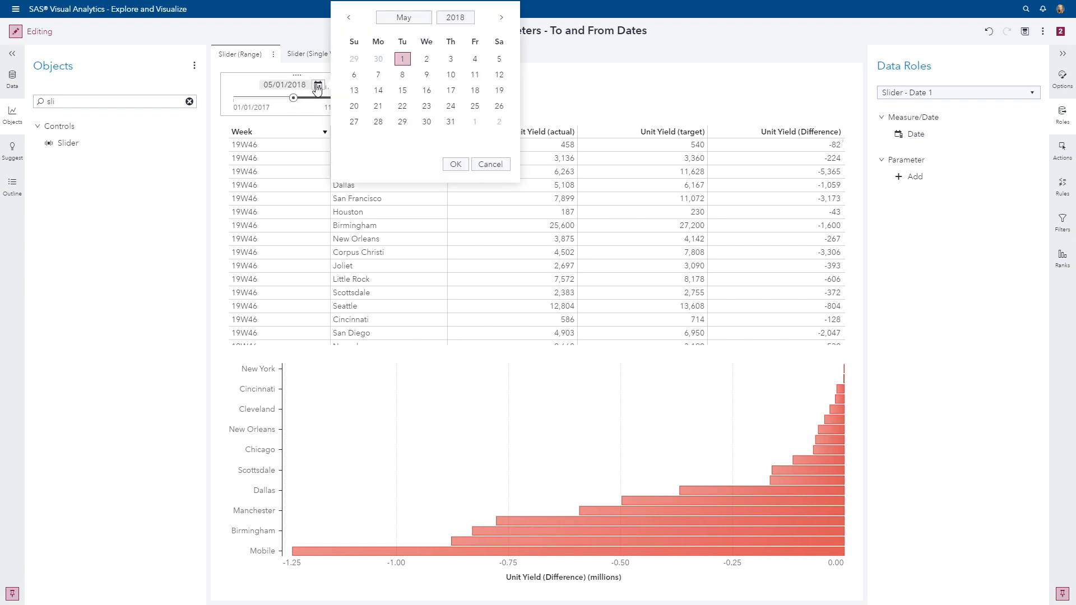
{"action": "left_click", "coordinate": [456, 17]}
{"action": "left_click", "coordinate": [487, 119]}
{"action": "left_click", "coordinate": [416, 26]}
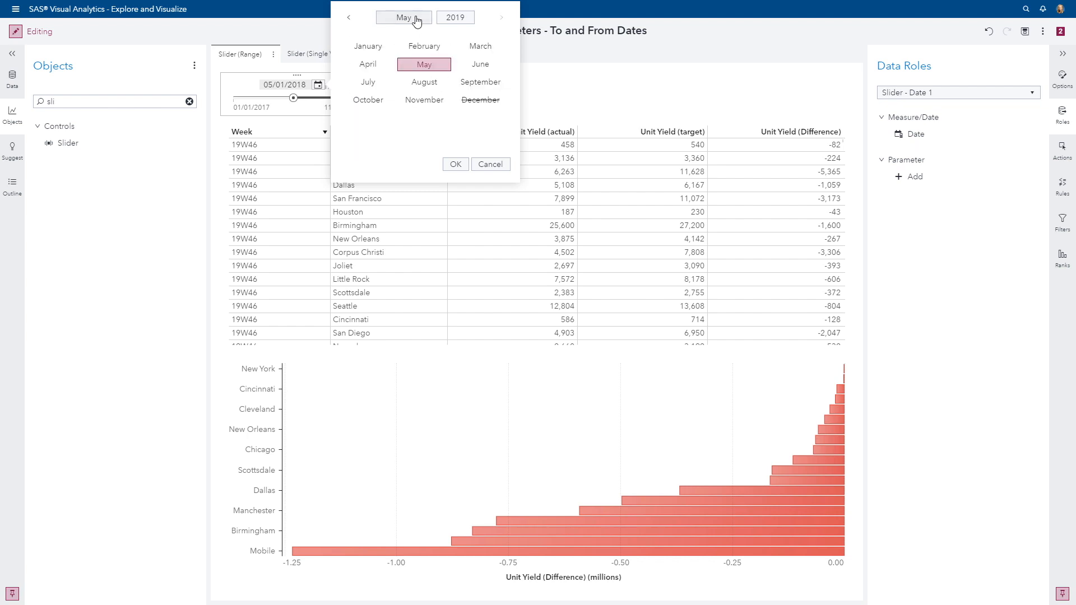
{"action": "left_click", "coordinate": [425, 82]}
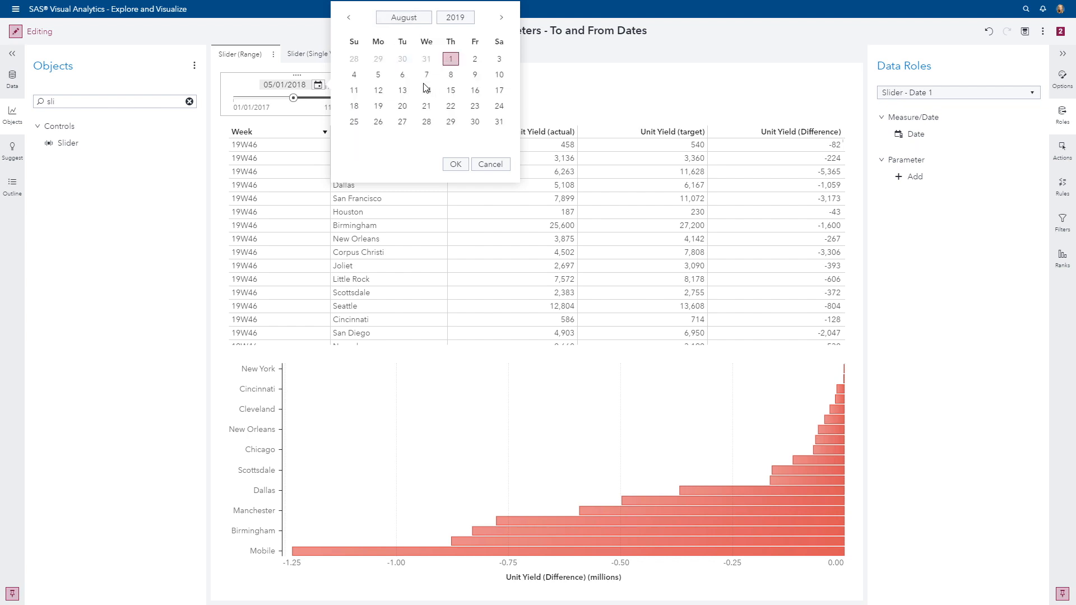
{"action": "left_click", "coordinate": [456, 164]}
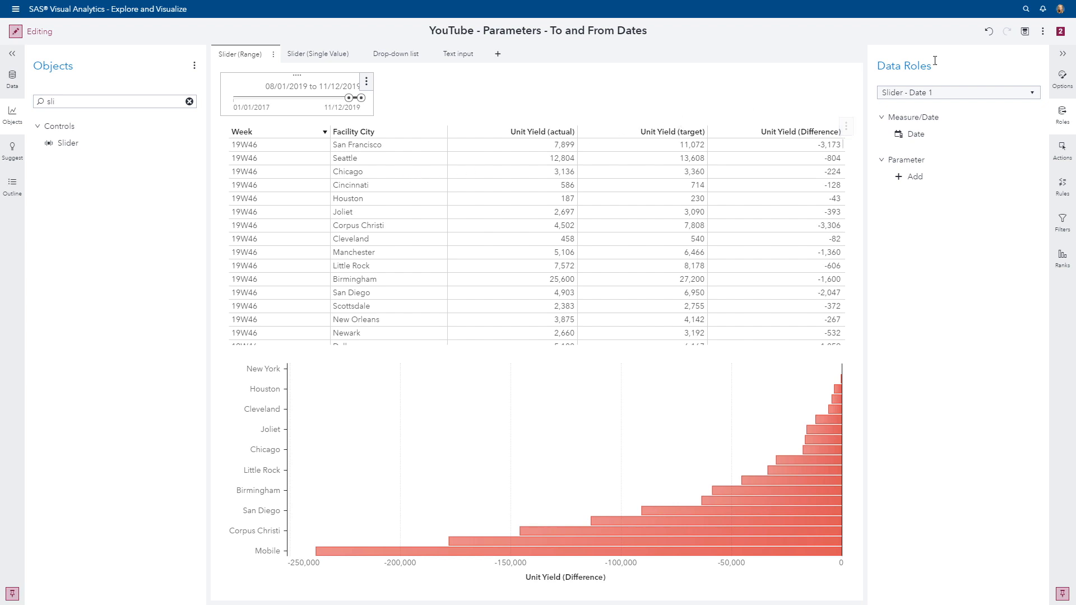
Switch to the Blog report's Slider (Single Value) page and move its date slider to 08/31/2018.
{"action": "left_click", "coordinate": [1059, 37]}
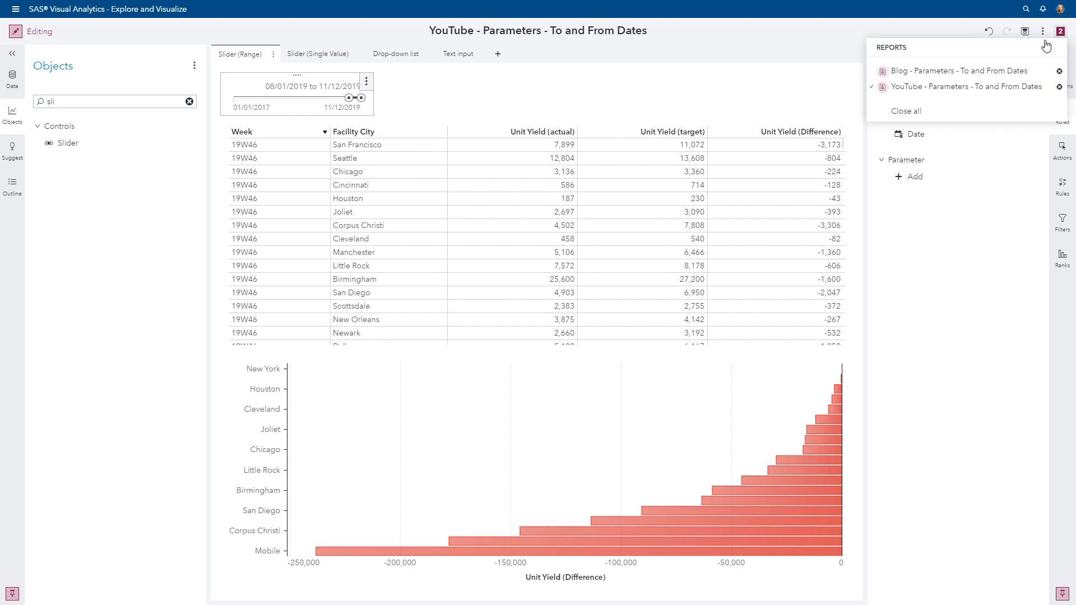
{"action": "left_click", "coordinate": [985, 78]}
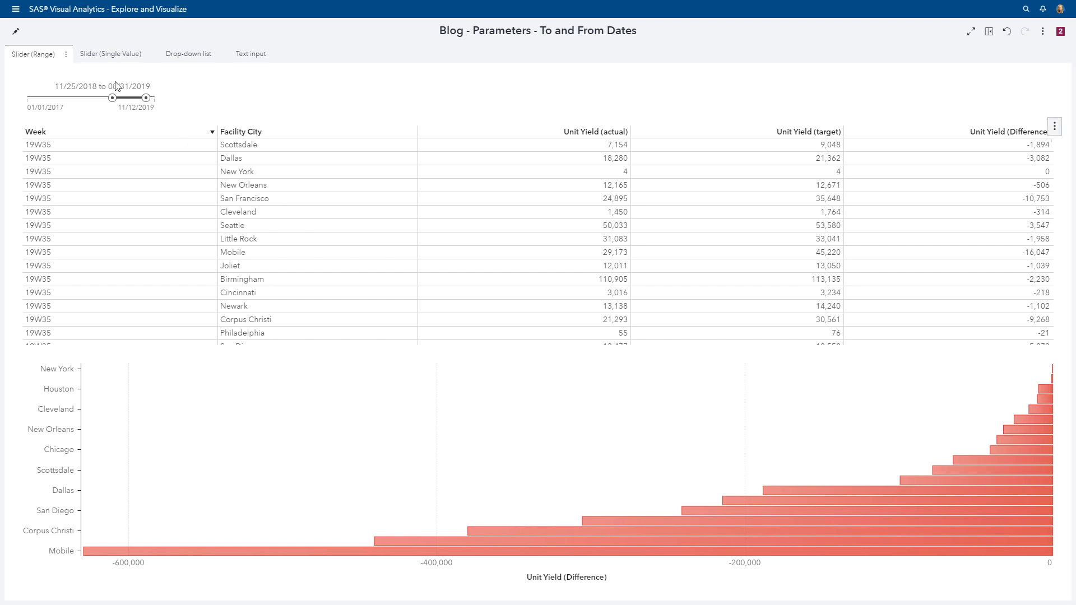
{"action": "left_click", "coordinate": [100, 56]}
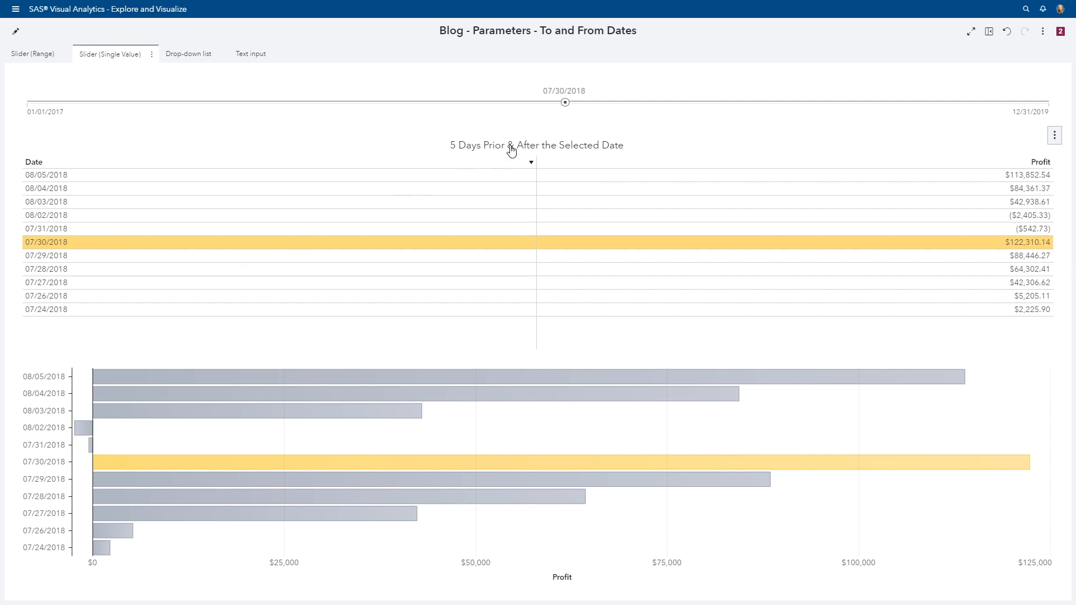
{"action": "left_click_drag", "start_coordinate": [565, 103], "coordinate": [597, 104]}
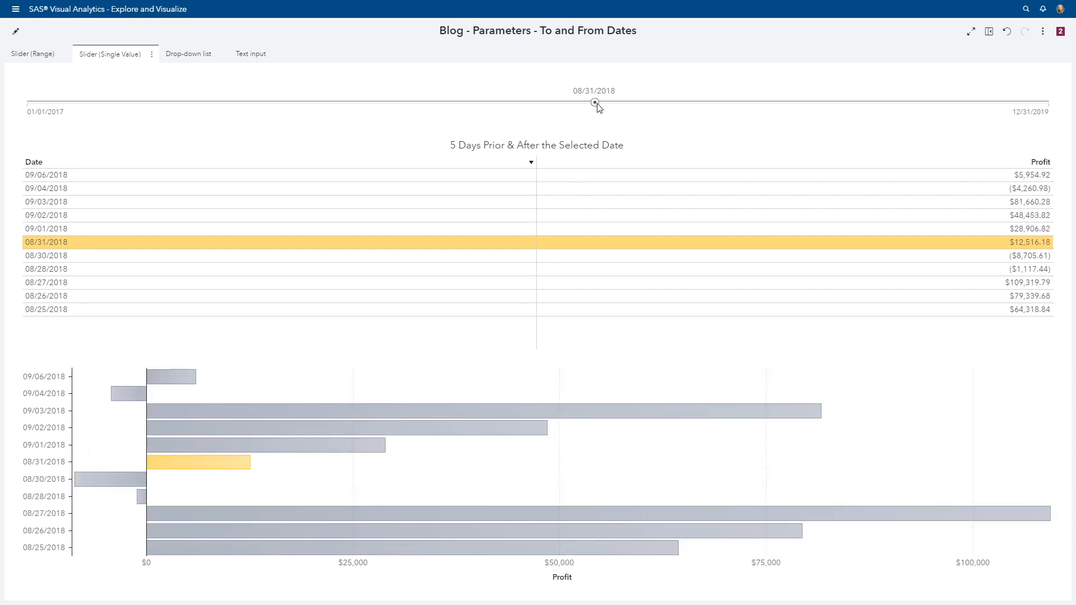
Return to the YouTube report and expand the page controls of its Slider (Single Value) page.
{"action": "left_click", "coordinate": [1061, 35]}
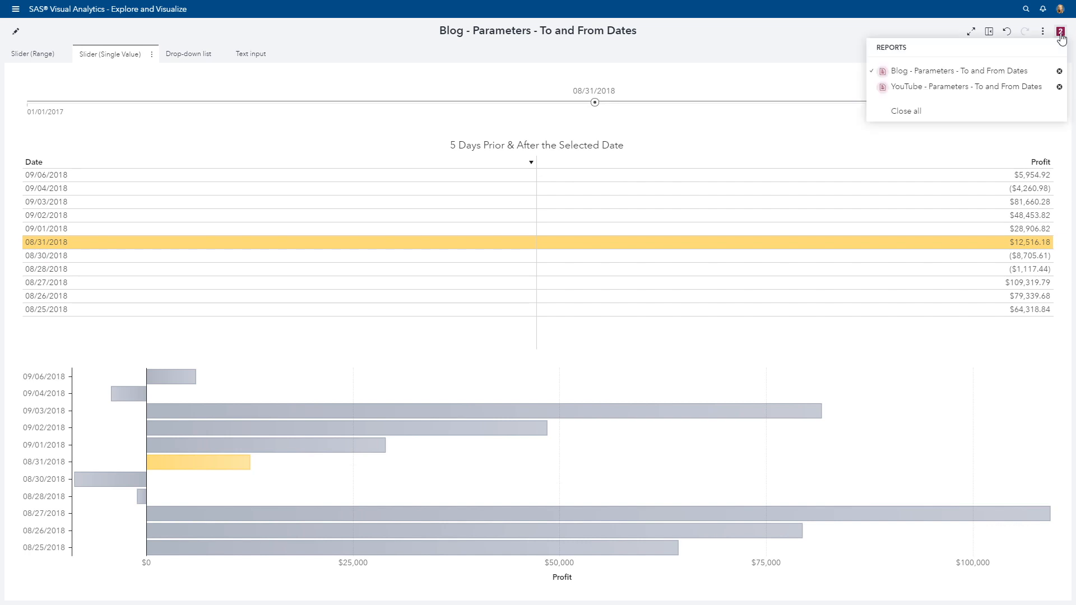
{"action": "left_click", "coordinate": [960, 87]}
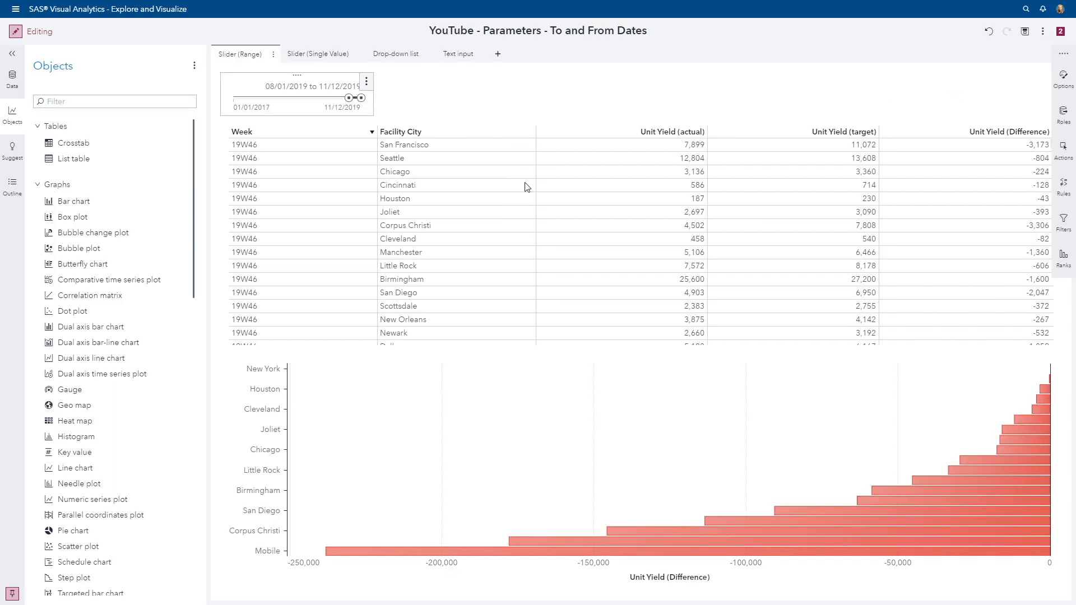
{"action": "left_click", "coordinate": [313, 55]}
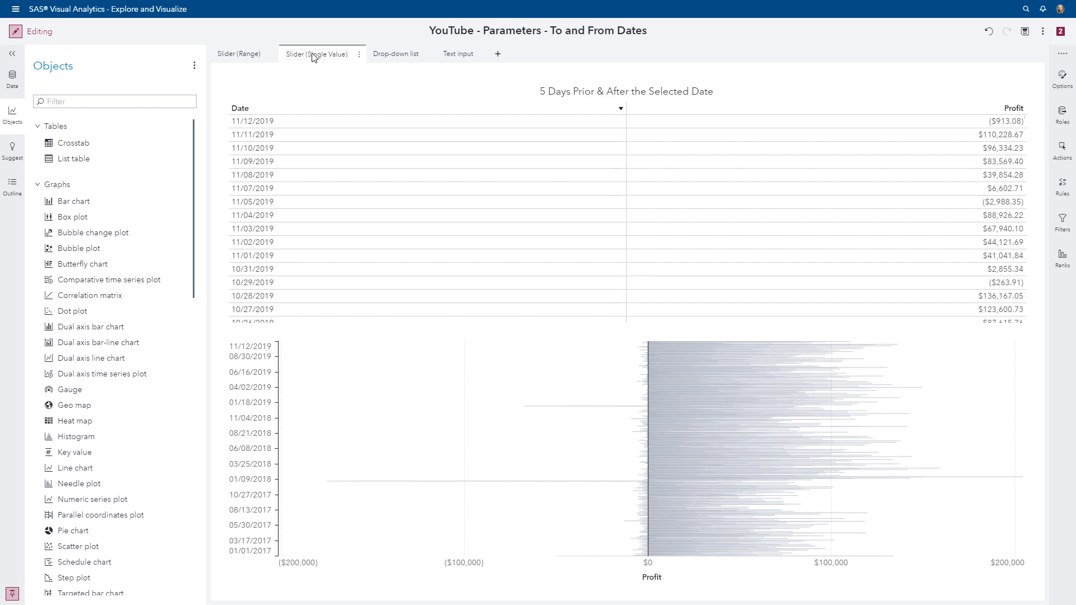
{"action": "left_click", "coordinate": [359, 54]}
{"action": "left_click", "coordinate": [396, 171]}
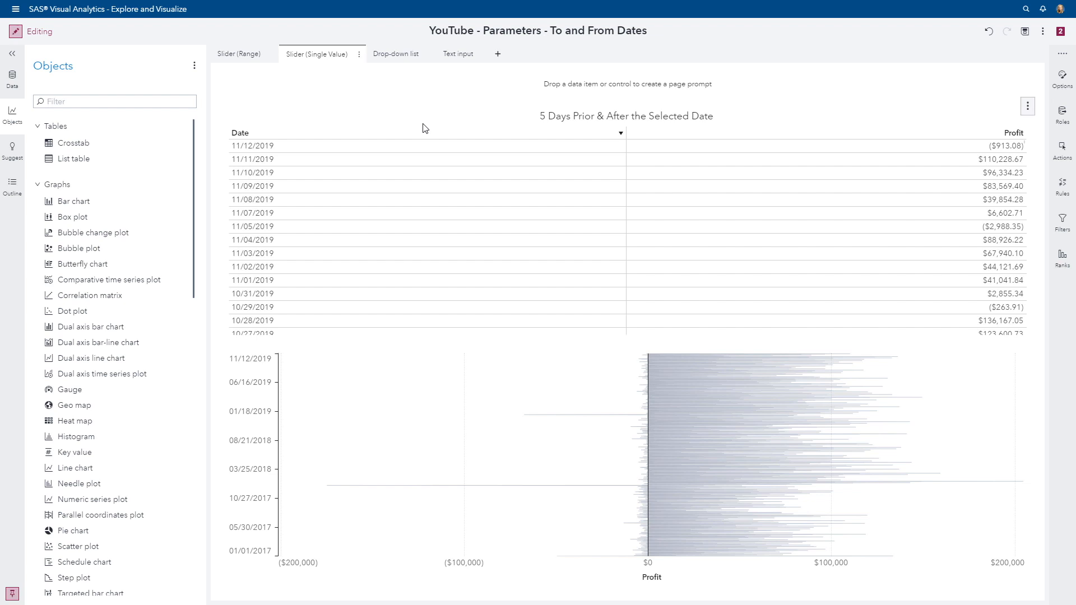
Place a slider control in the page body above the 5 Days Prior & After table and collapse the page controls.
{"action": "left_click", "coordinate": [90, 104]}
{"action": "type", "text": "sil"}
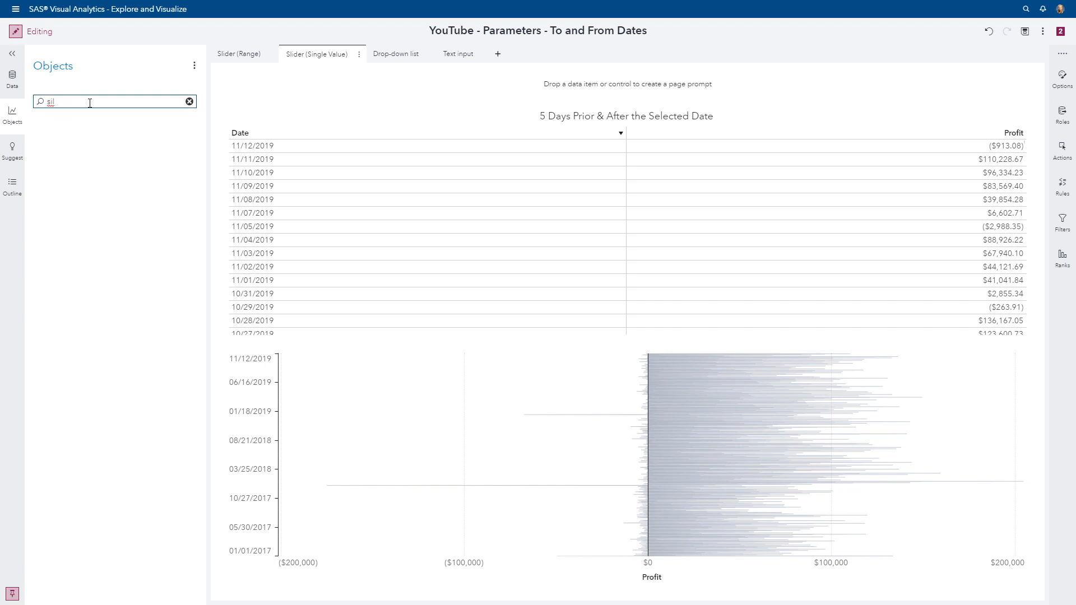
{"action": "key", "text": "BackSpace"}
{"action": "key", "text": "BackSpace"}
{"action": "key", "text": "BackSpace"}
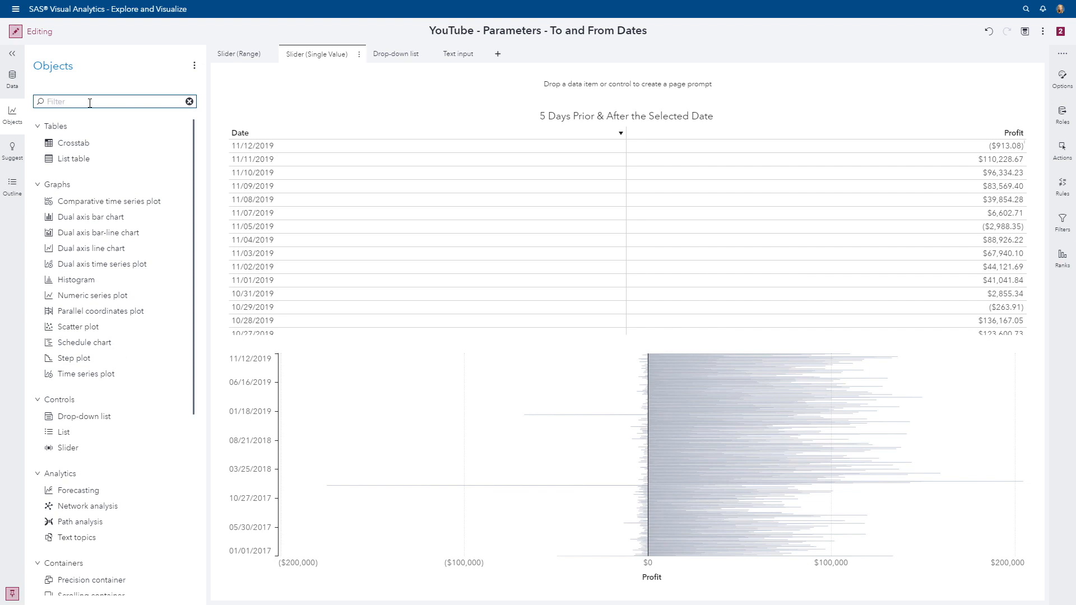
{"action": "type", "text": "sli"}
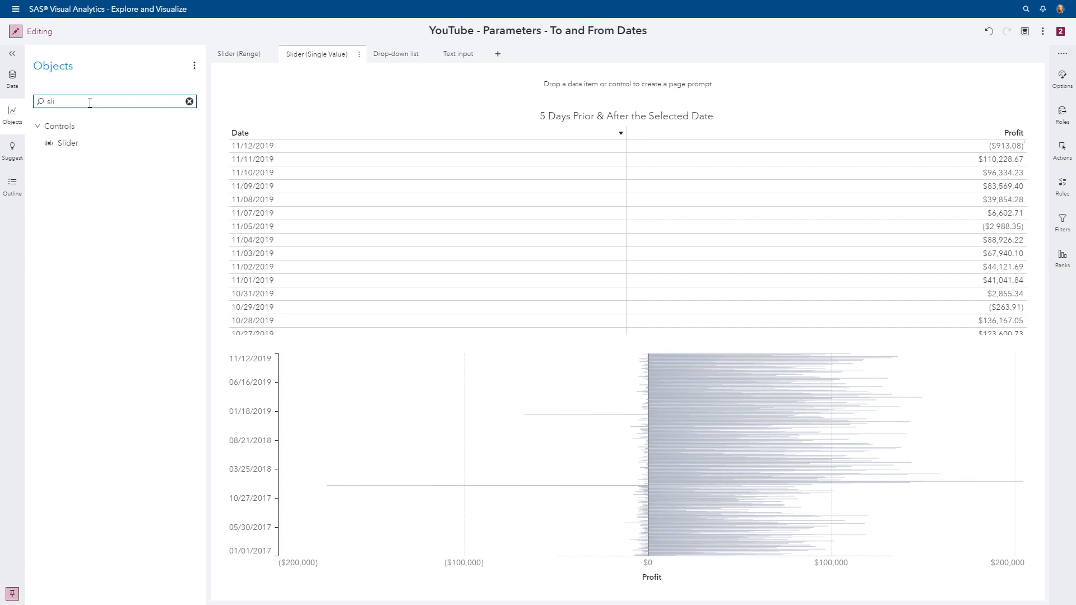
{"action": "left_click_drag", "start_coordinate": [68, 145], "coordinate": [547, 129]}
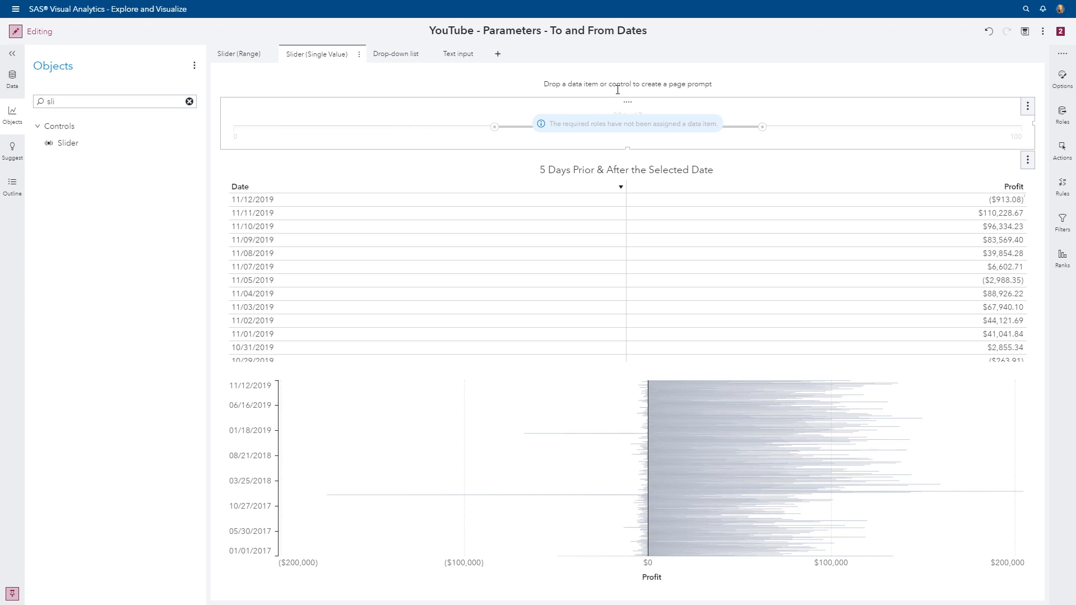
{"action": "left_click", "coordinate": [359, 55]}
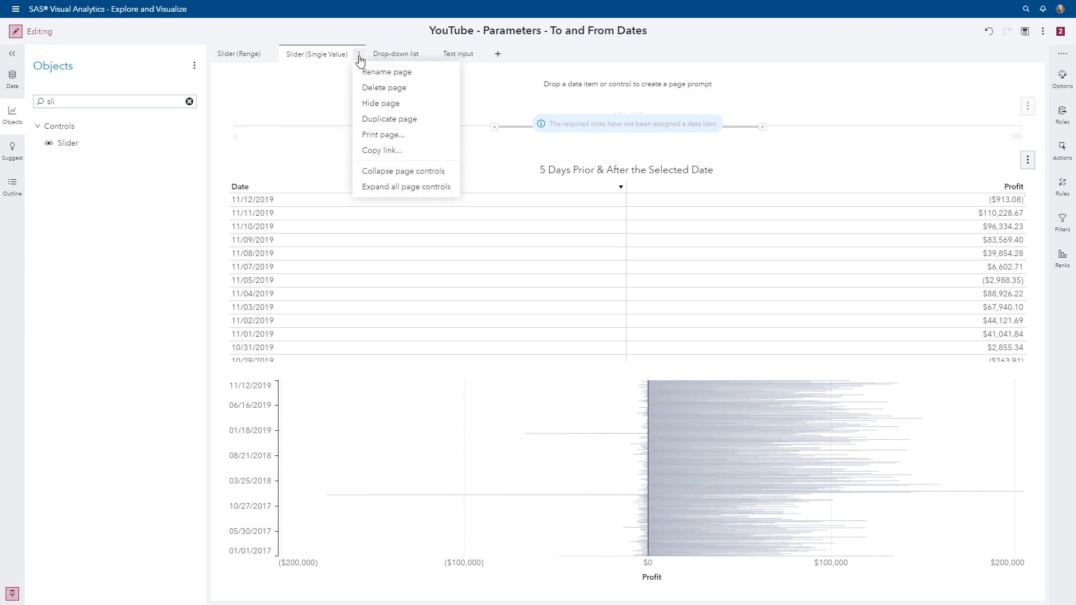
{"action": "left_click", "coordinate": [393, 171]}
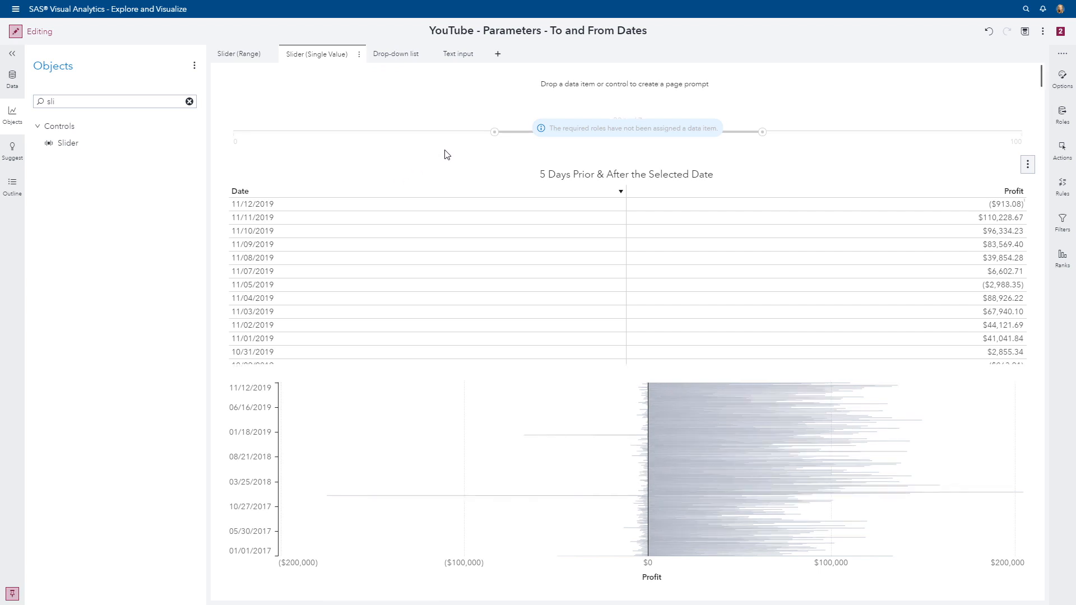
Set the input style of the slider above the table to Single Value.
{"action": "left_click", "coordinate": [1063, 83]}
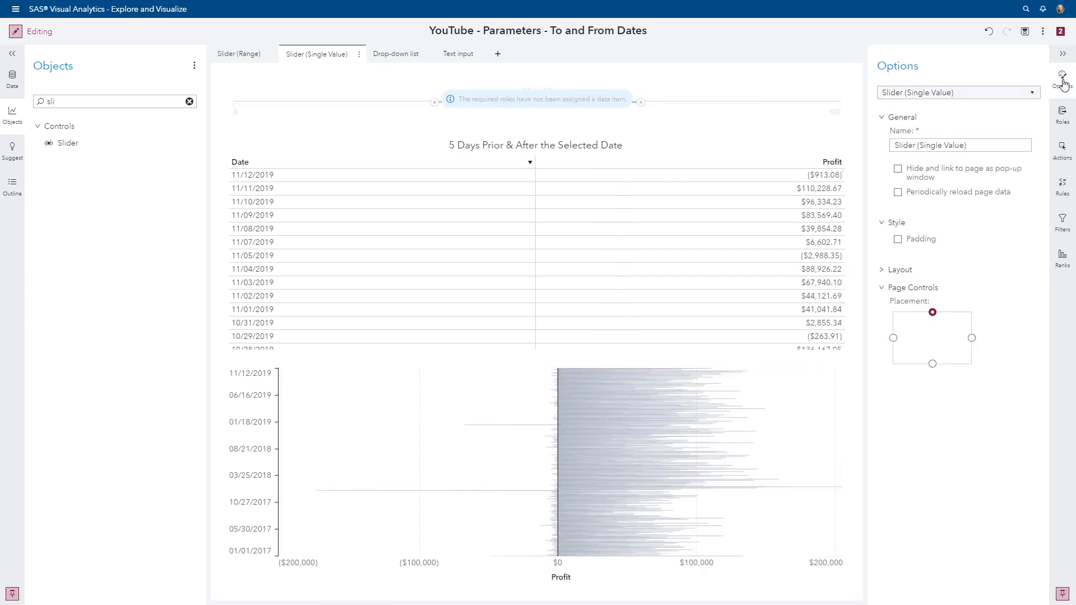
{"action": "left_click", "coordinate": [695, 96]}
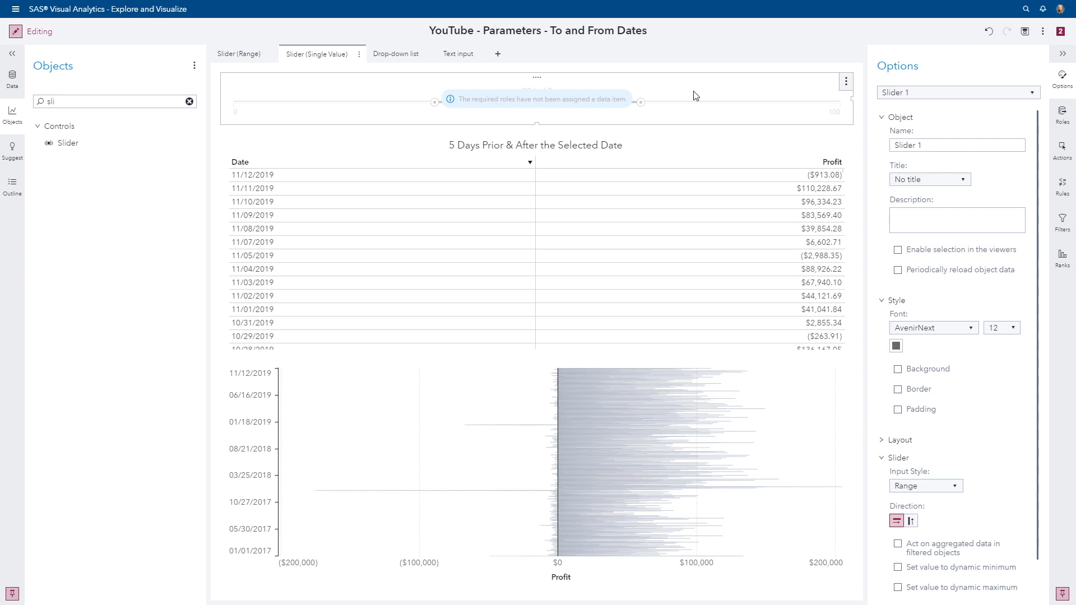
{"action": "left_click", "coordinate": [957, 492]}
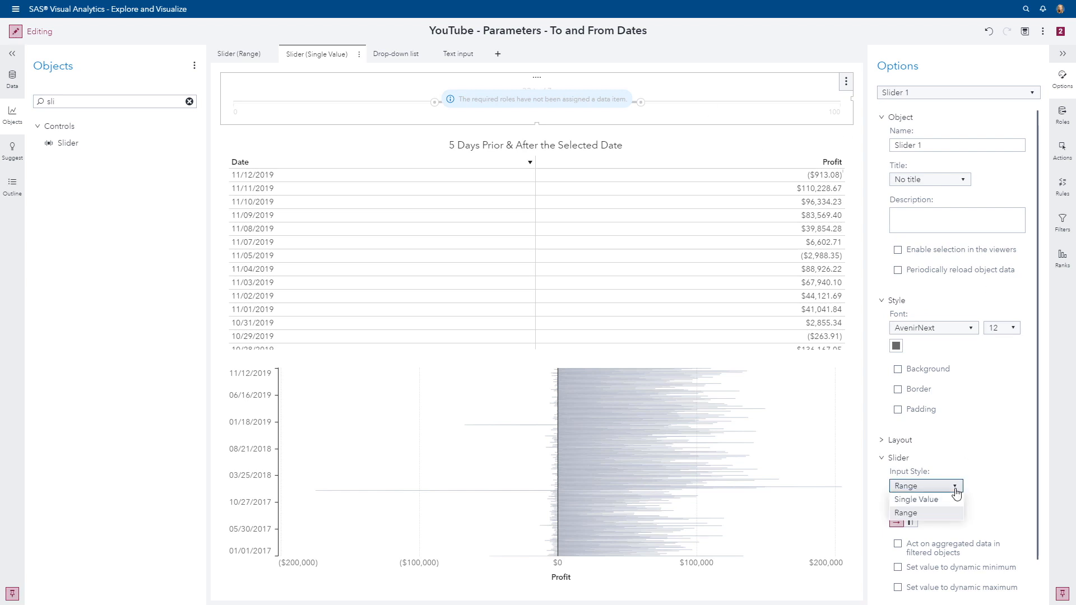
{"action": "left_click", "coordinate": [939, 503]}
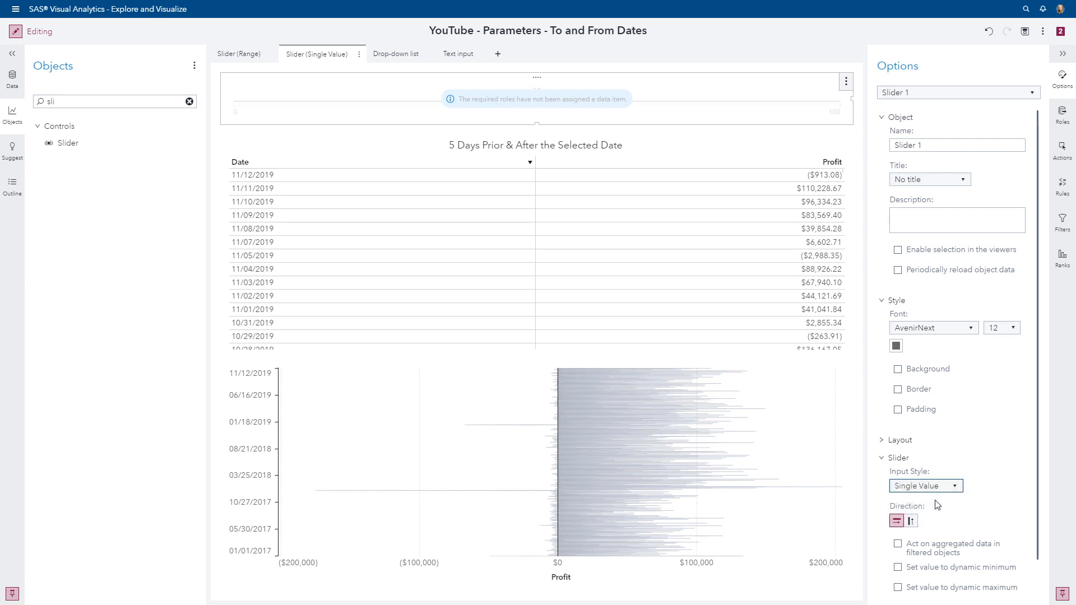
Assign Date to the new slider's Measure/Date role and move the slider to 12/20/2018.
{"action": "left_click", "coordinate": [1063, 116]}
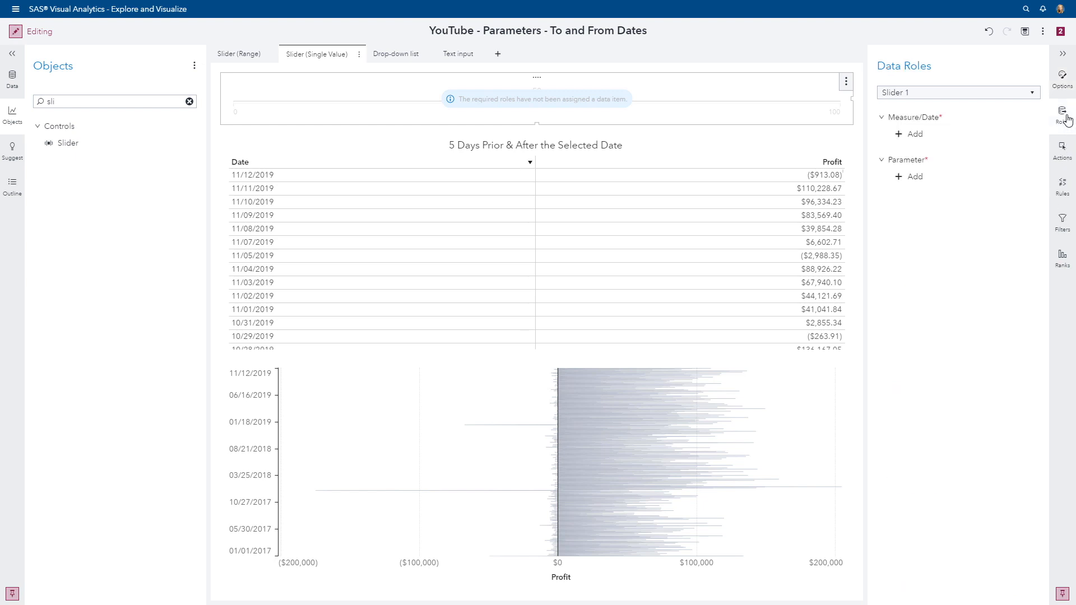
{"action": "left_click", "coordinate": [917, 135]}
{"action": "left_click", "coordinate": [792, 65]}
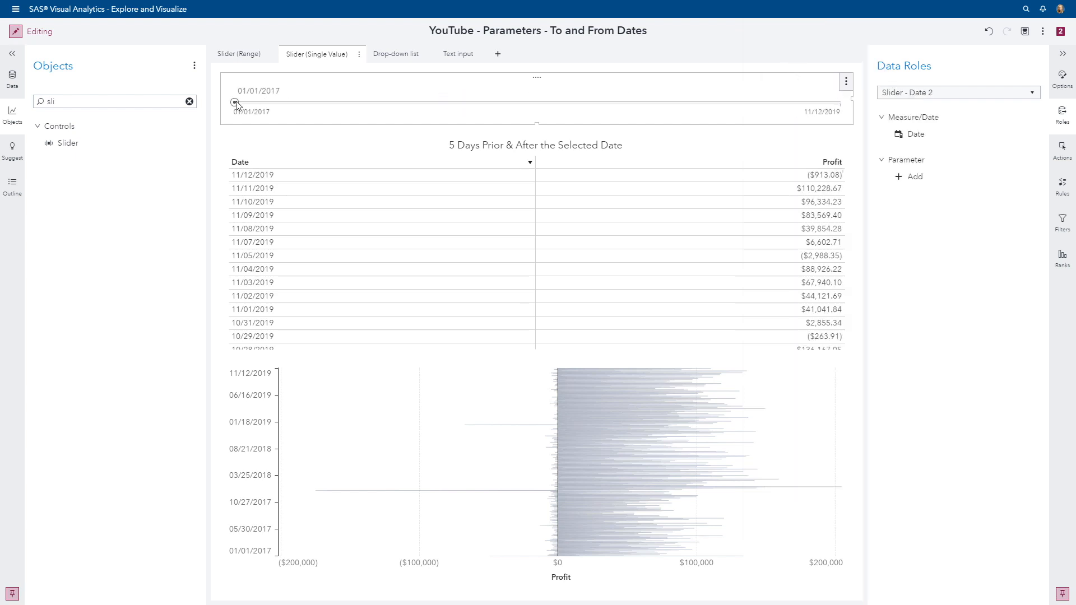
{"action": "left_click_drag", "start_coordinate": [235, 103], "coordinate": [510, 105]}
{"action": "left_click", "coordinate": [652, 104]}
Start a new parameter in the MEGA_CORP data, named SelectedDayParameter and of type Date.
{"action": "left_click", "coordinate": [12, 81]}
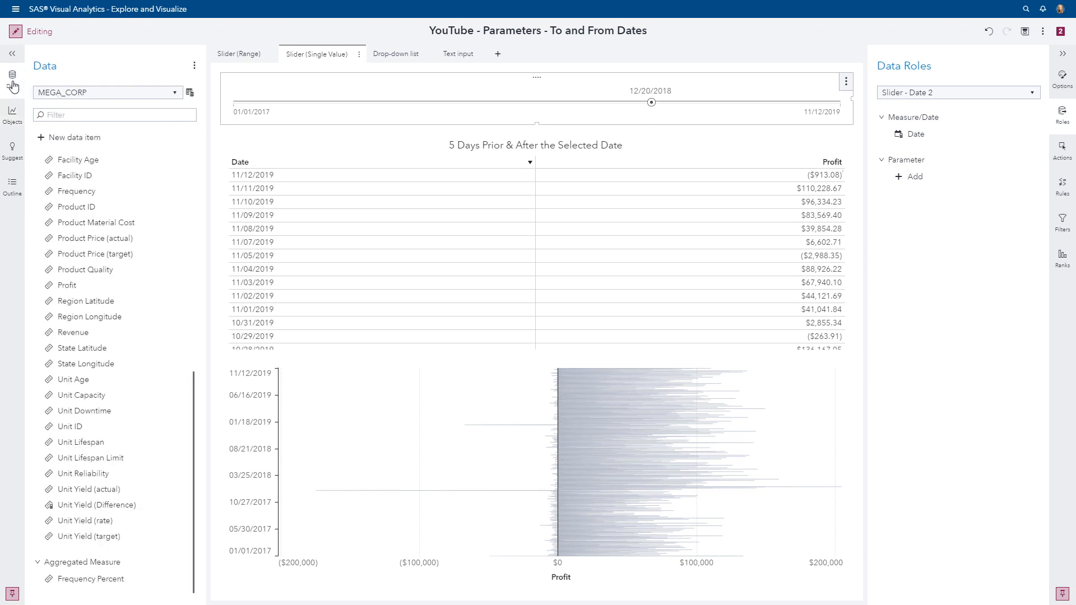
{"action": "left_click", "coordinate": [50, 139]}
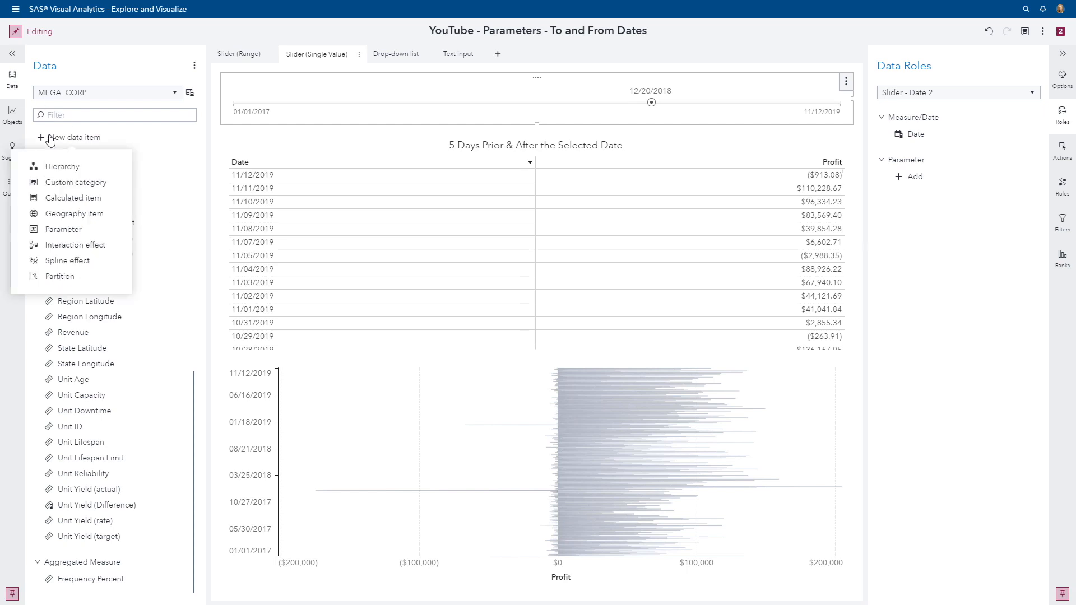
{"action": "left_click", "coordinate": [64, 229]}
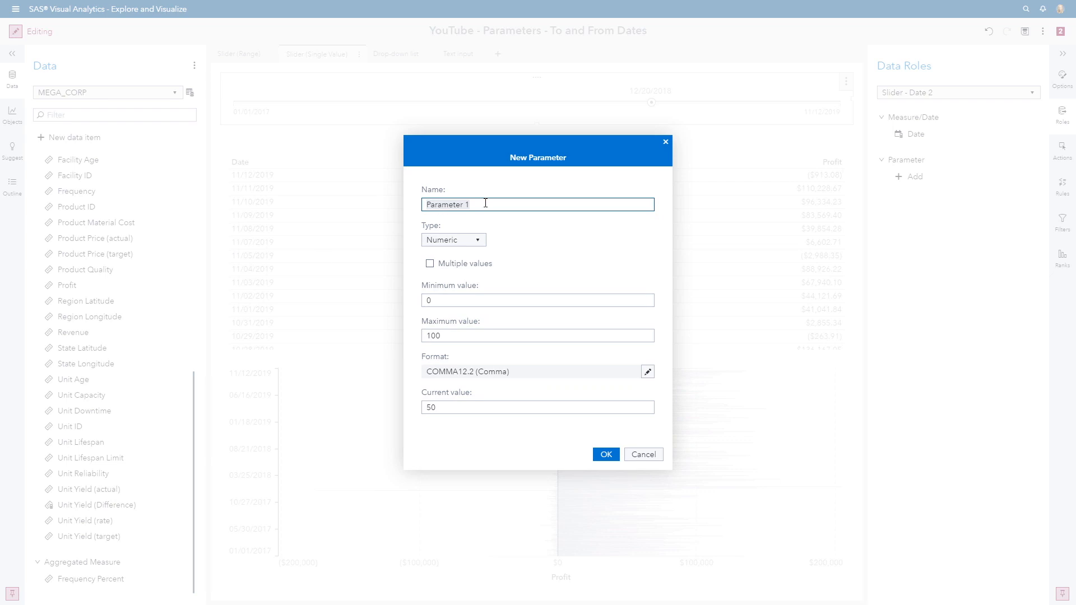
{"action": "left_click", "coordinate": [485, 204]}
{"action": "type", "text": "SelectedDay"}
{"action": "left_click", "coordinate": [477, 241]}
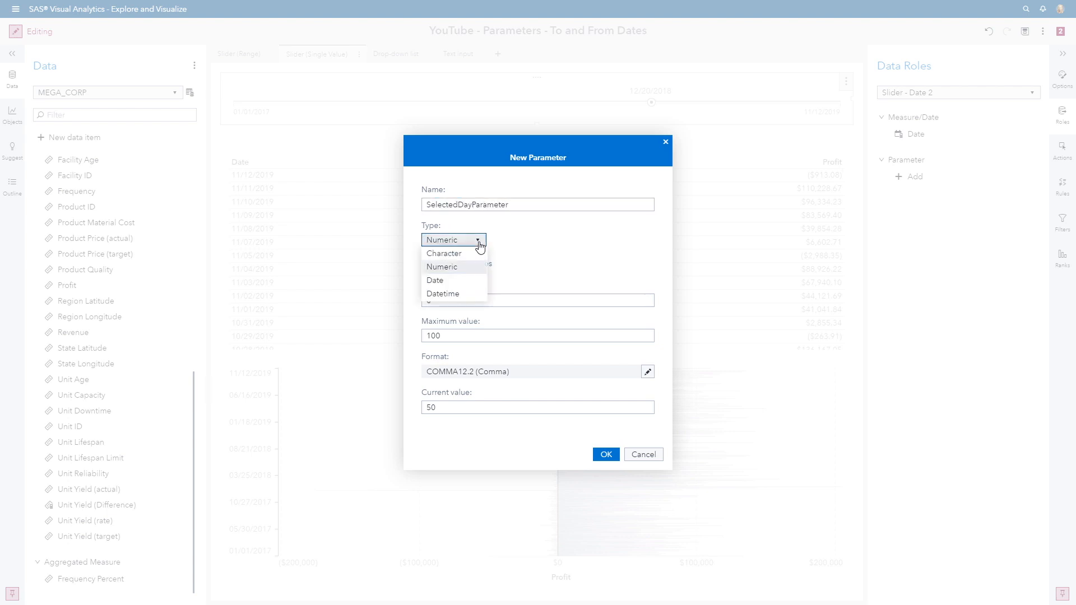
{"action": "left_click", "coordinate": [442, 282]}
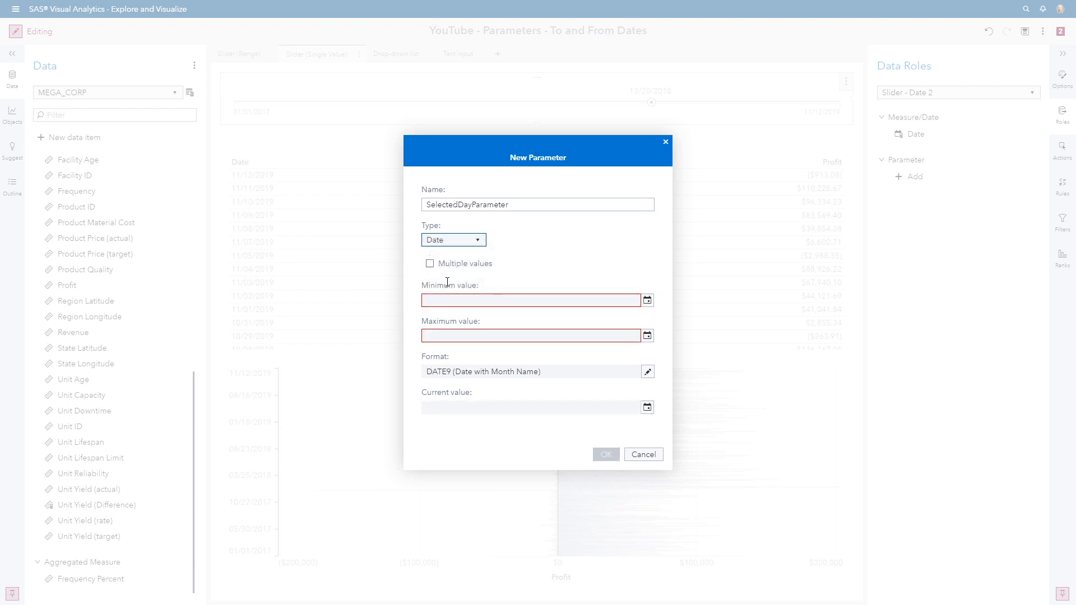
Set the new parameter's date format to MMDDYYYY.
{"action": "left_click", "coordinate": [647, 374]}
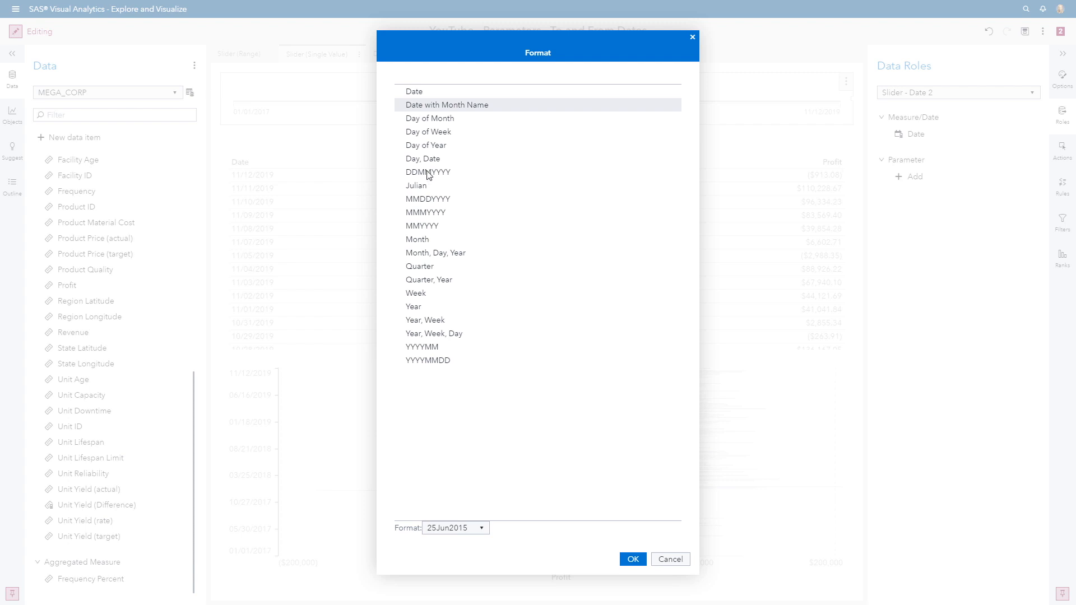
{"action": "left_click", "coordinate": [425, 201]}
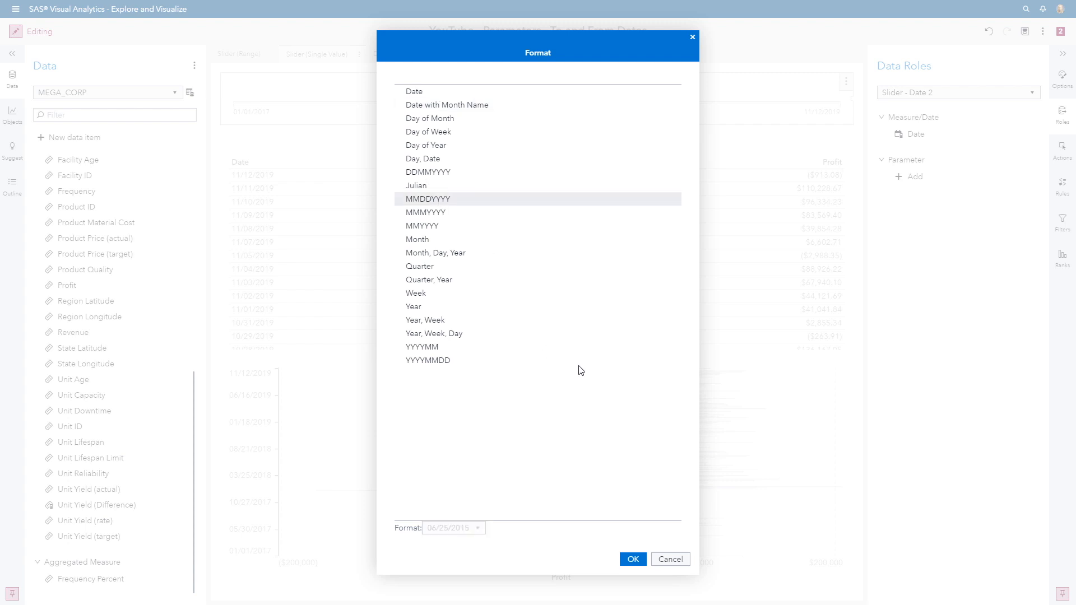
{"action": "left_click", "coordinate": [632, 559]}
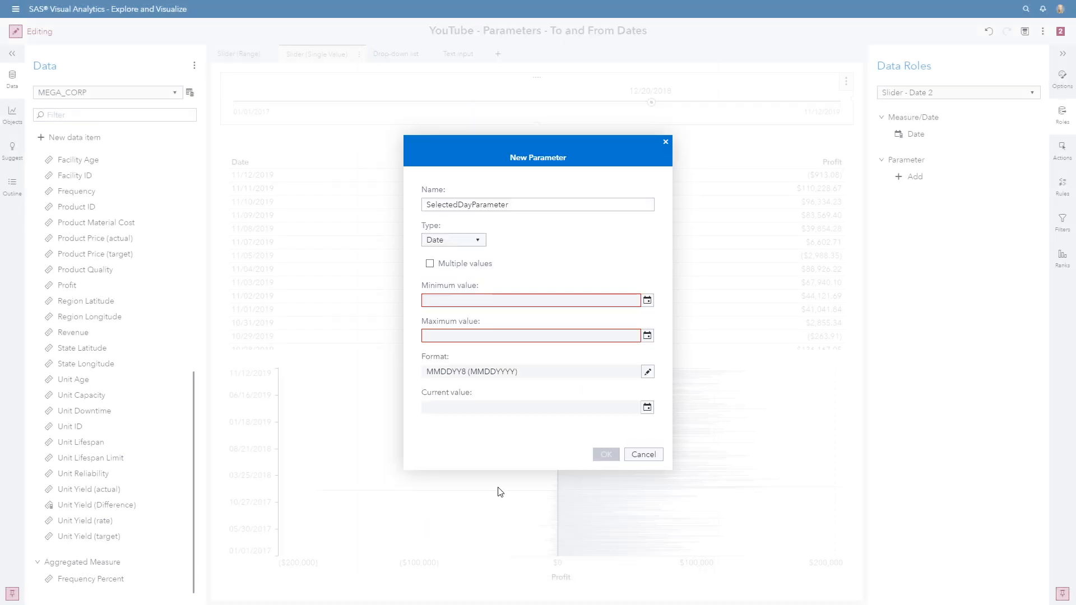
Set the parameter's minimum value to 01/01/2017.
{"action": "left_click", "coordinate": [647, 301]}
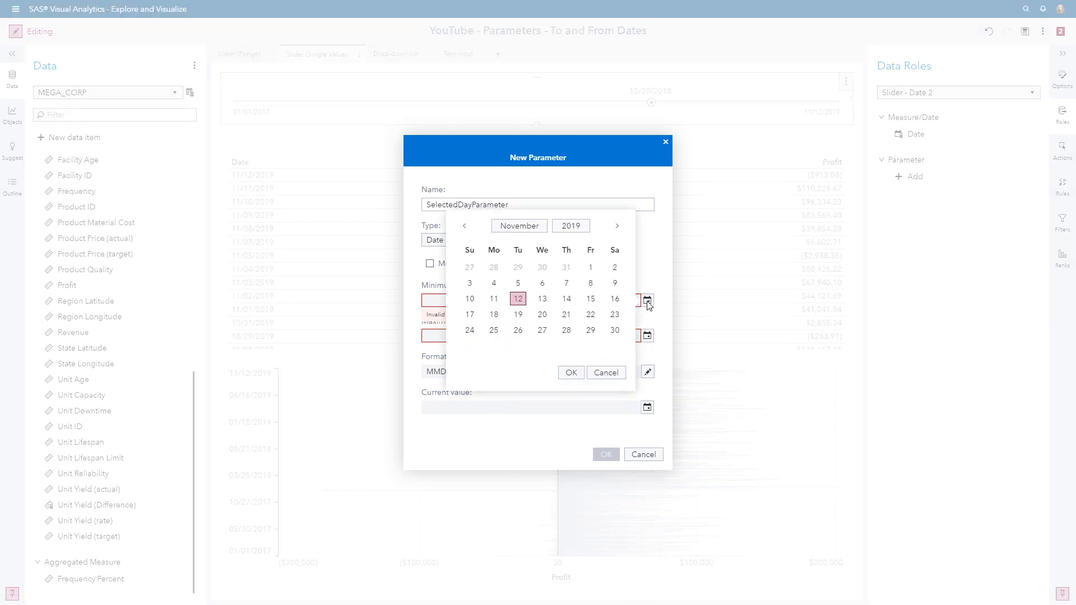
{"action": "left_click", "coordinate": [527, 227]}
{"action": "left_click", "coordinate": [483, 255]}
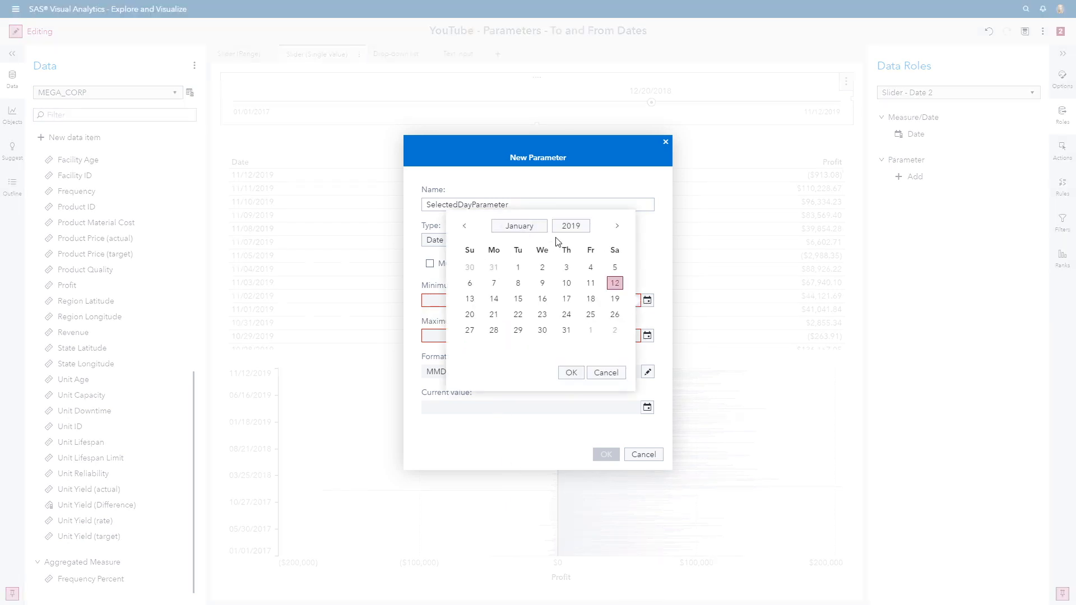
{"action": "left_click", "coordinate": [518, 267]}
{"action": "left_click", "coordinate": [583, 227]}
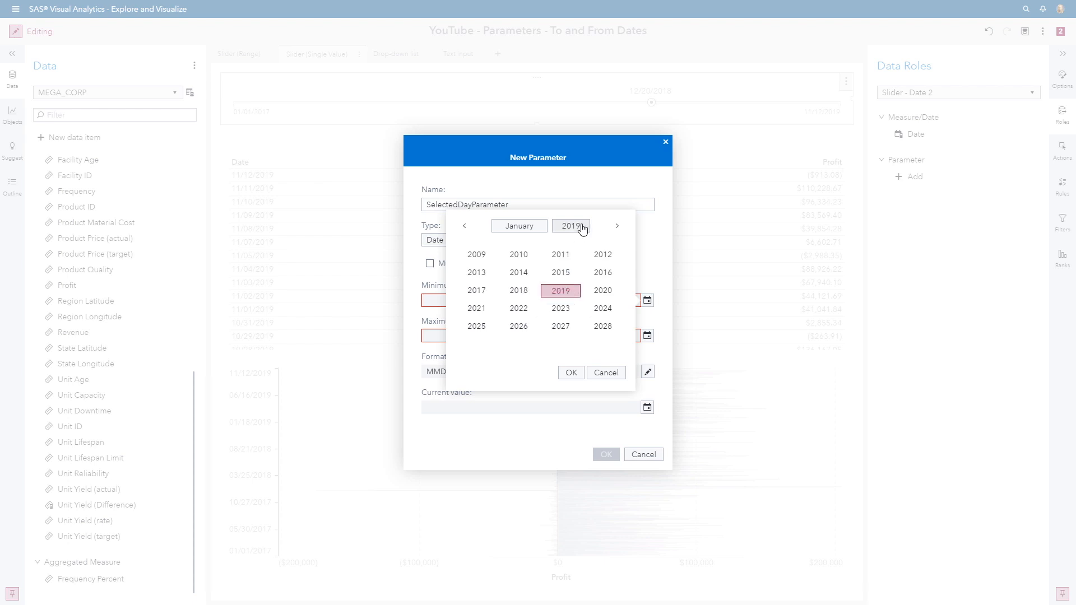
{"action": "left_click", "coordinate": [476, 292]}
{"action": "left_click", "coordinate": [571, 372]}
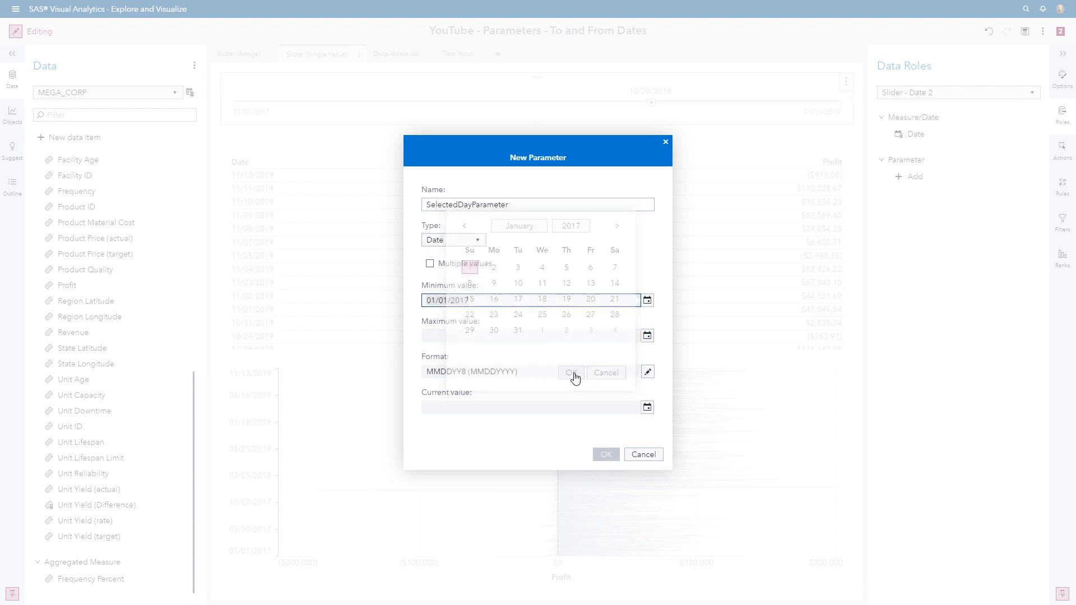
Set the parameter's maximum value to 12/31/2019.
{"action": "left_click", "coordinate": [647, 336]}
{"action": "left_click", "coordinate": [519, 261]}
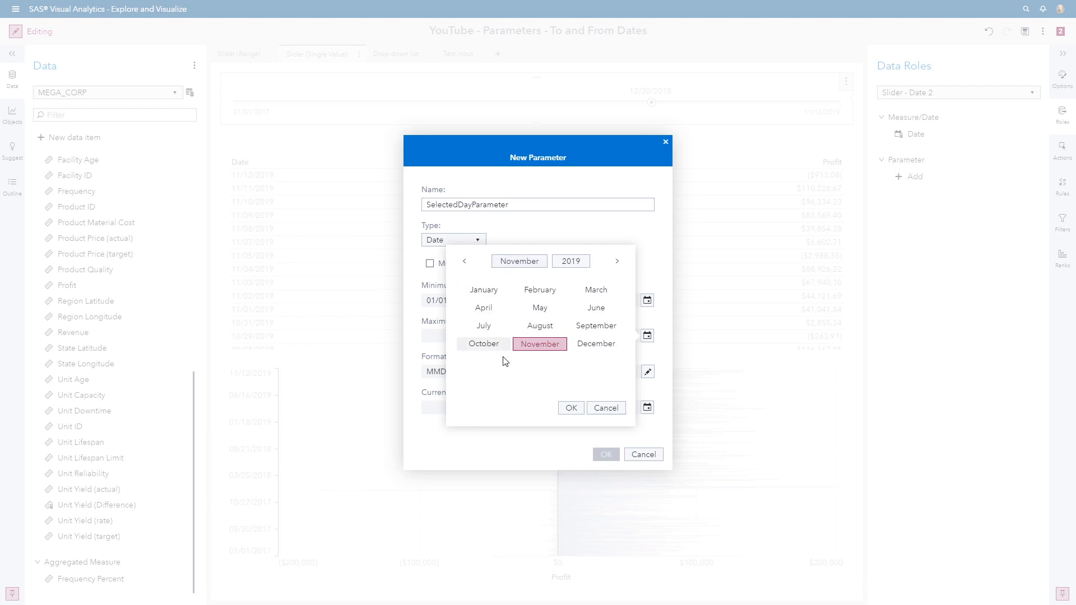
{"action": "left_click", "coordinate": [583, 349]}
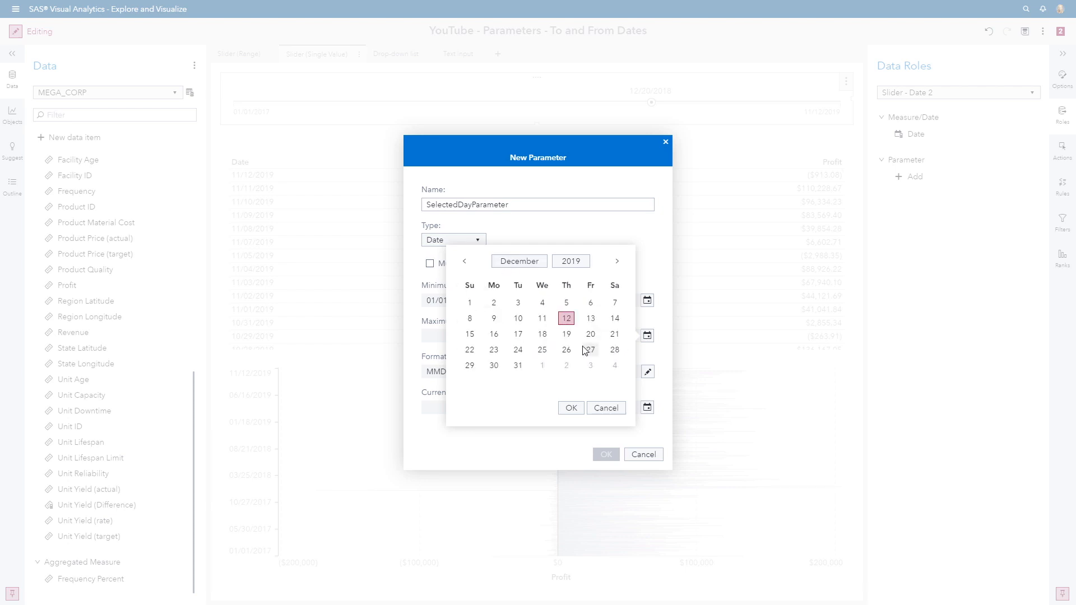
{"action": "left_click", "coordinate": [518, 366]}
{"action": "left_click", "coordinate": [571, 411]}
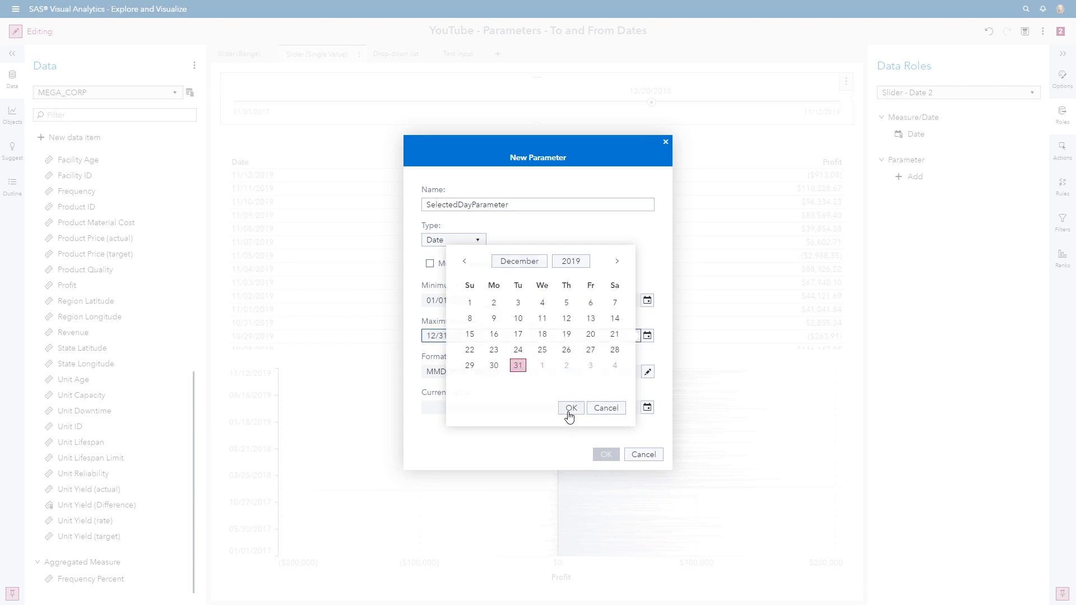
Set the parameter's current value to 08/12/2019 and create the parameter.
{"action": "left_click", "coordinate": [647, 407]}
{"action": "left_click", "coordinate": [520, 333]}
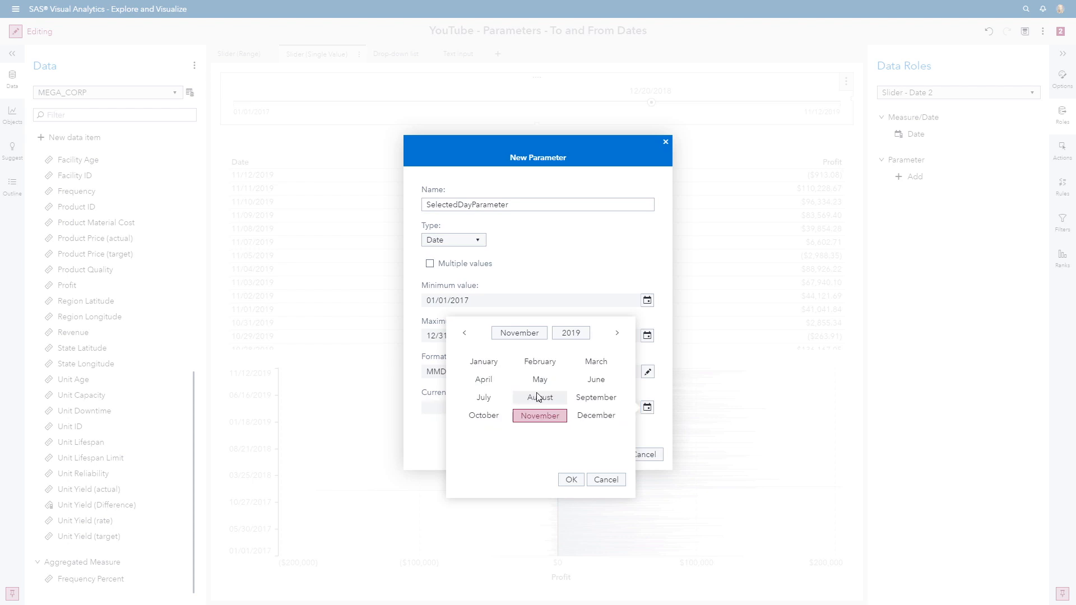
{"action": "left_click", "coordinate": [538, 399]}
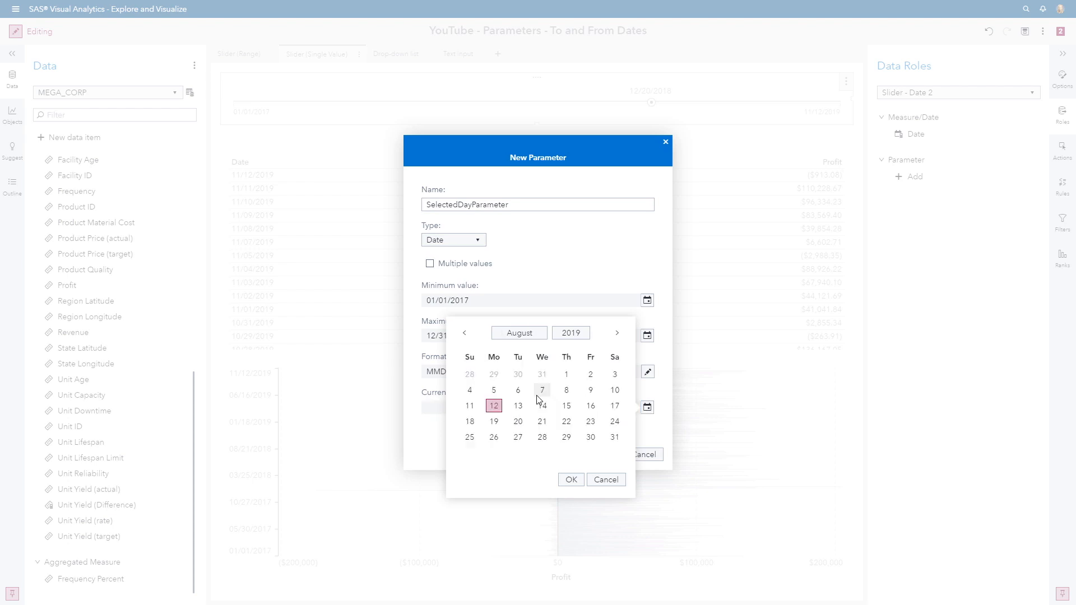
{"action": "left_click", "coordinate": [571, 480]}
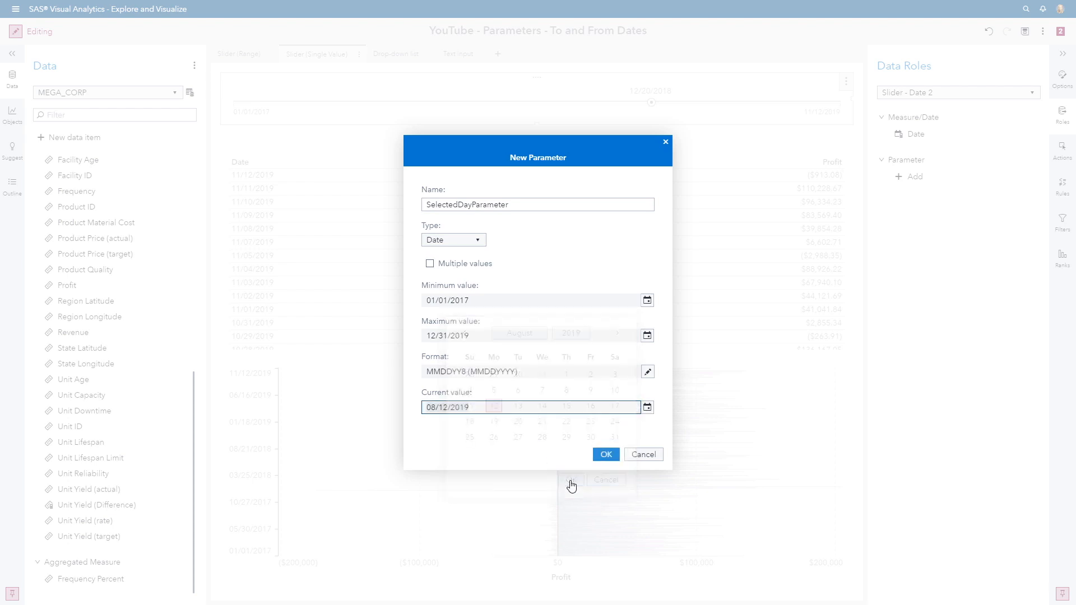
{"action": "left_click", "coordinate": [602, 456]}
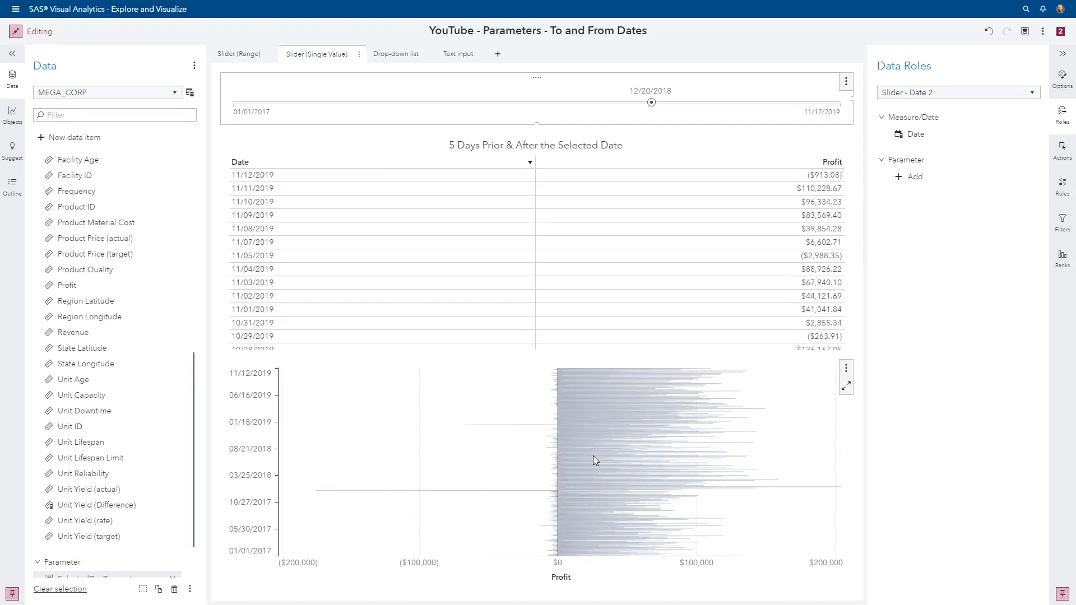
Assign SelectedDayParameter to the Parameter role of the date slider.
{"action": "scroll", "coordinate": [91, 446], "scroll_direction": "down", "scroll_amount": 1}
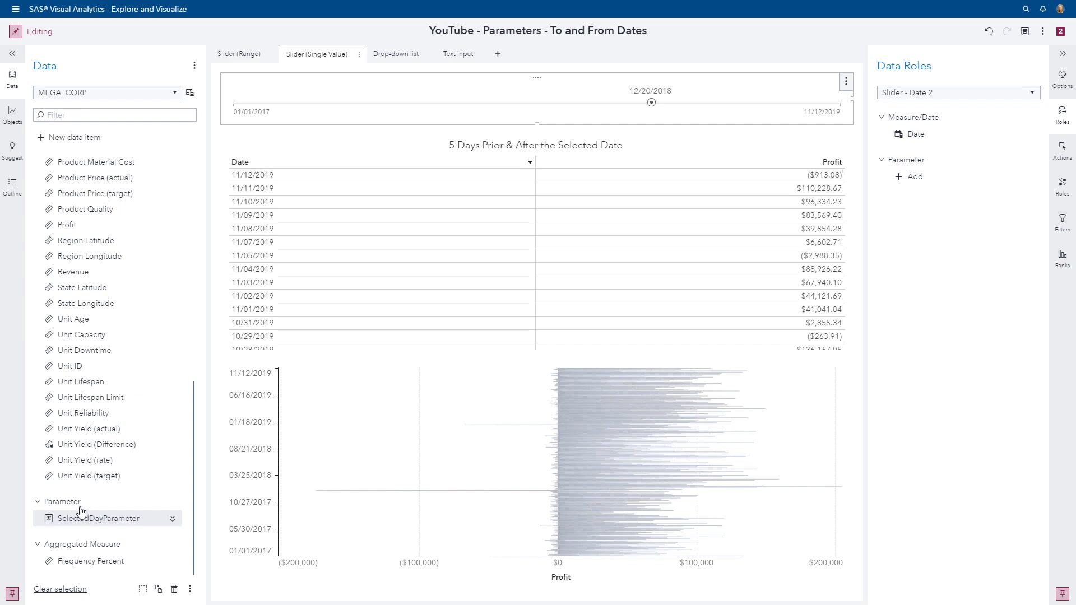
{"action": "mouse_move", "coordinate": [85, 526]}
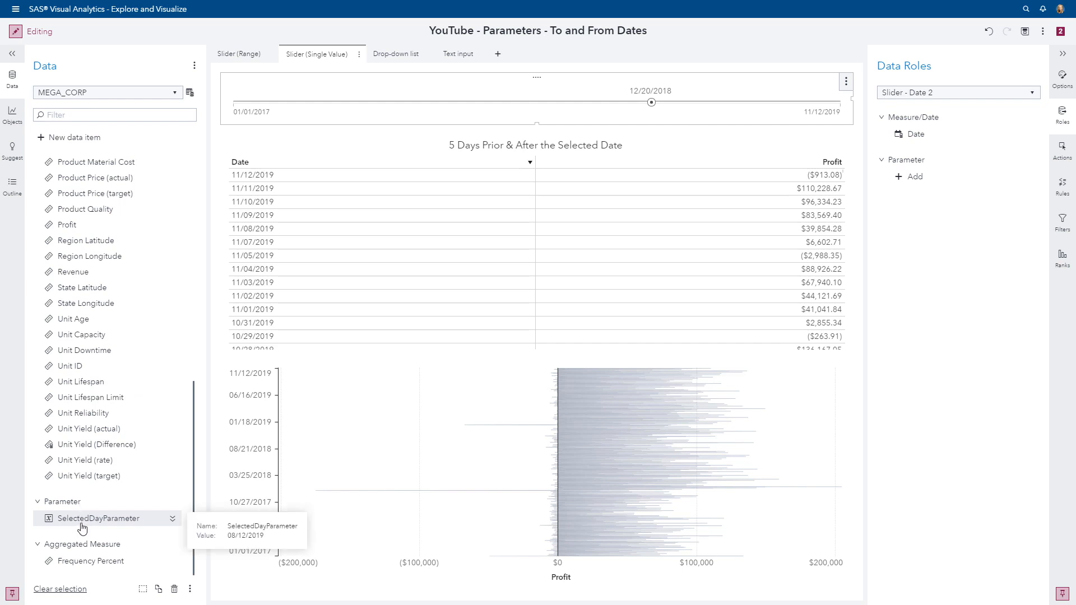
{"action": "left_click", "coordinate": [907, 176]}
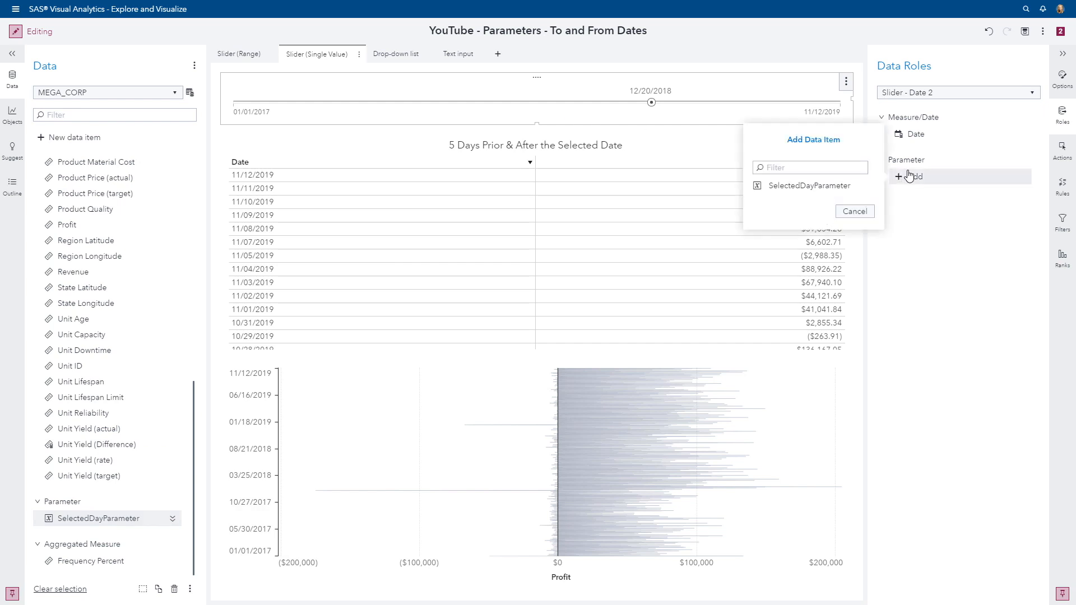
{"action": "left_click", "coordinate": [816, 189]}
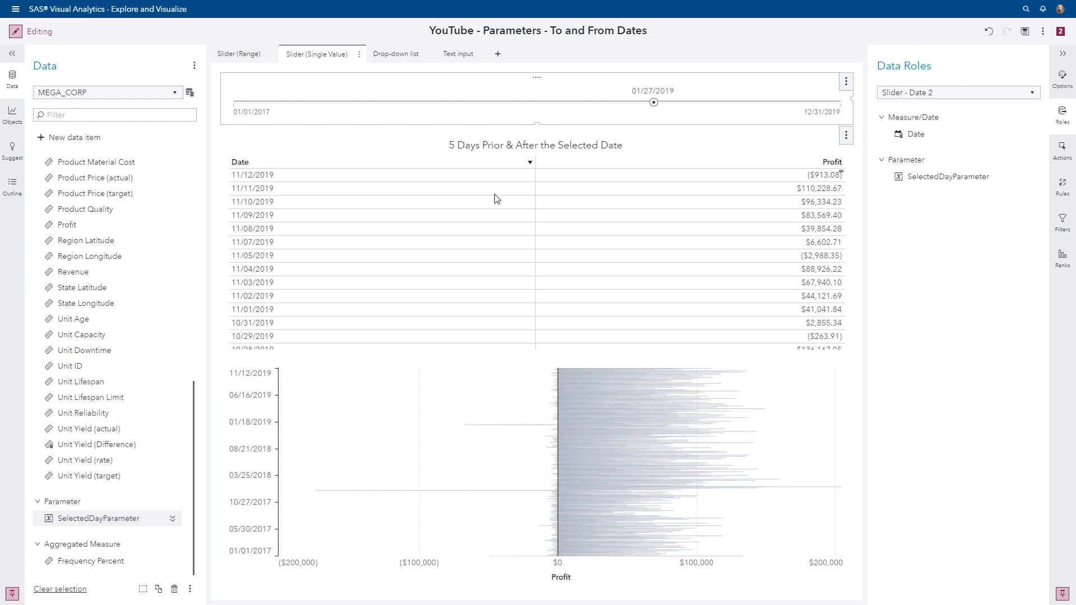
Start a new calculated item and insert the TreatAs operator as its outer expression.
{"action": "left_click", "coordinate": [70, 140]}
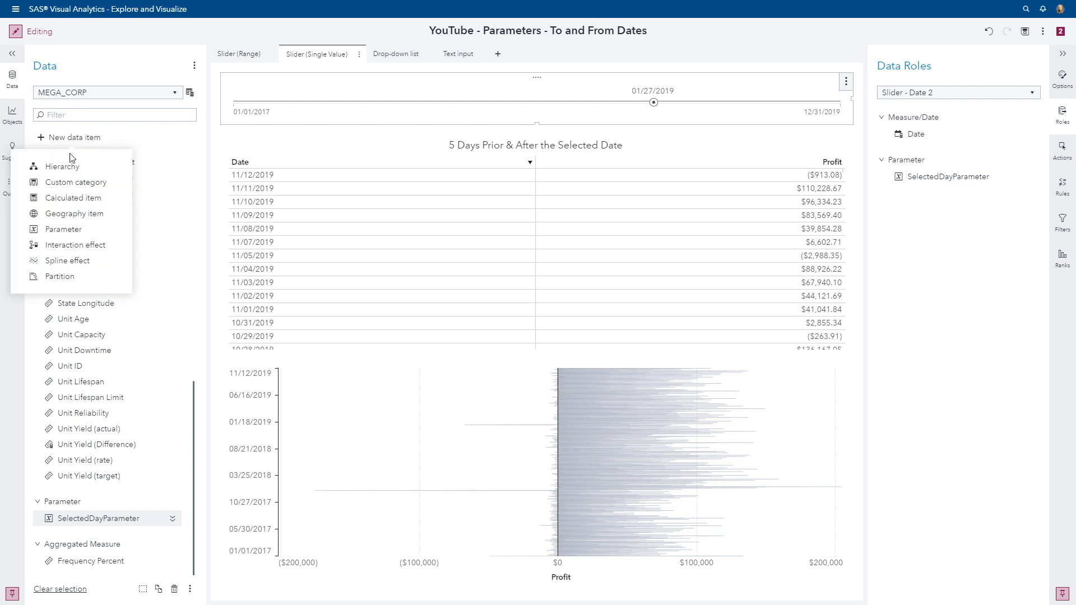
{"action": "left_click", "coordinate": [76, 197]}
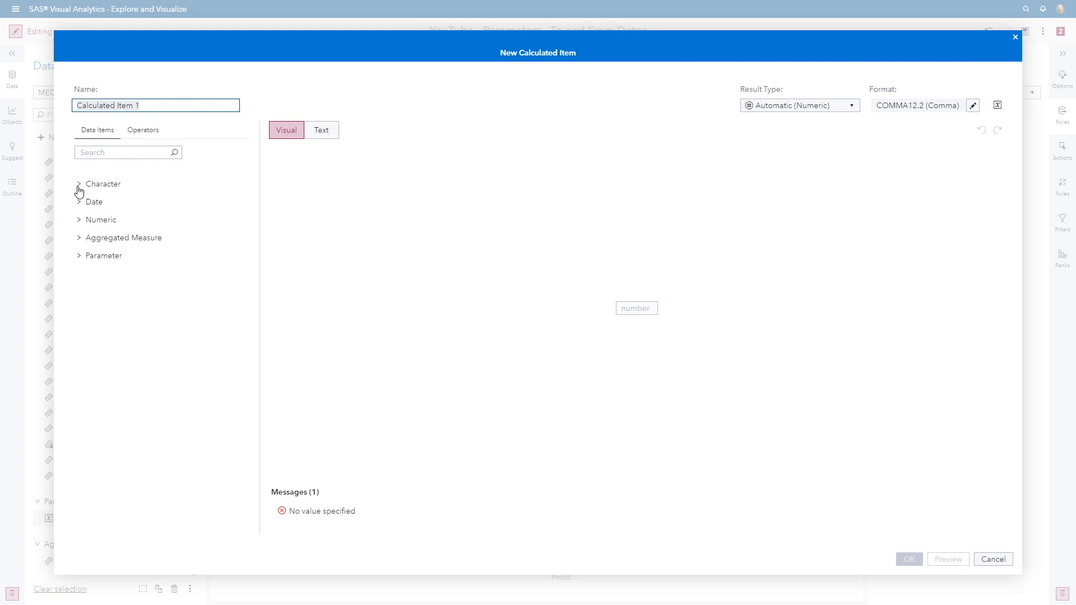
{"action": "left_click", "coordinate": [154, 134]}
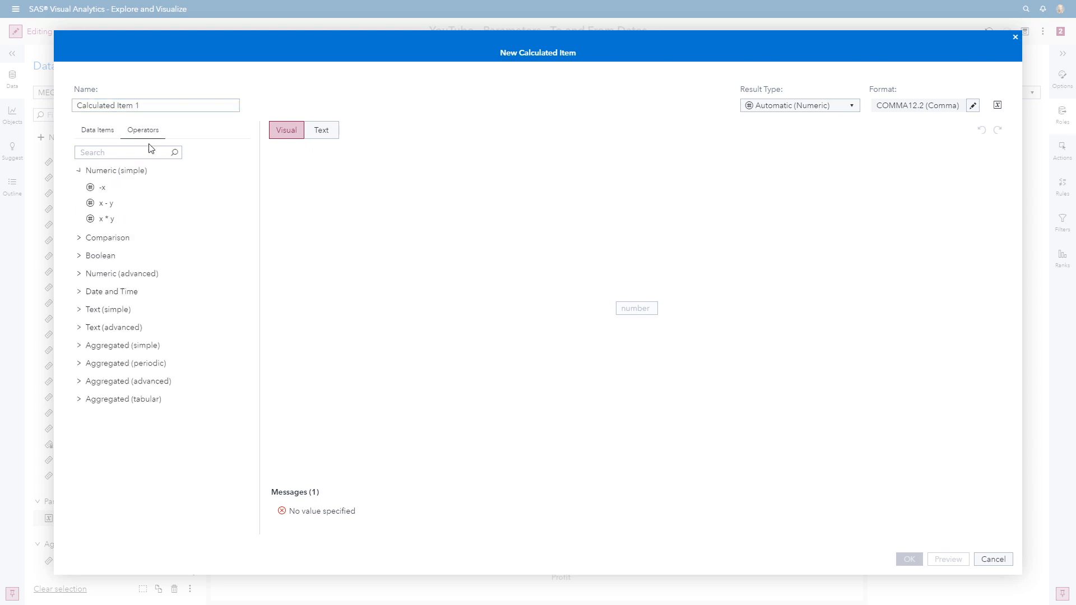
{"action": "left_click", "coordinate": [147, 152]}
{"action": "type", "text": "treat"}
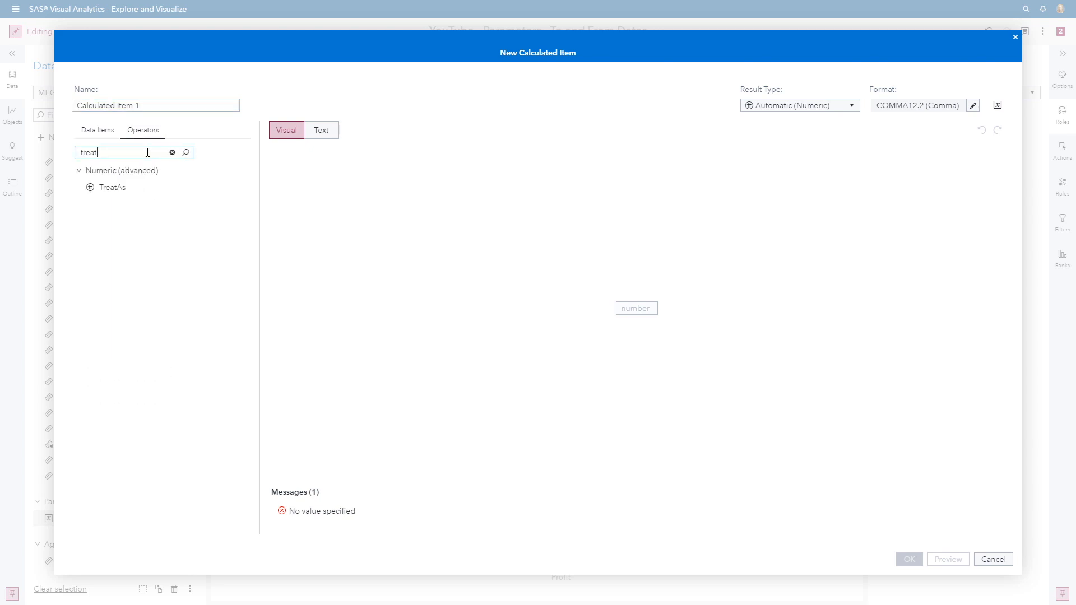
{"action": "double_click", "coordinate": [104, 189]}
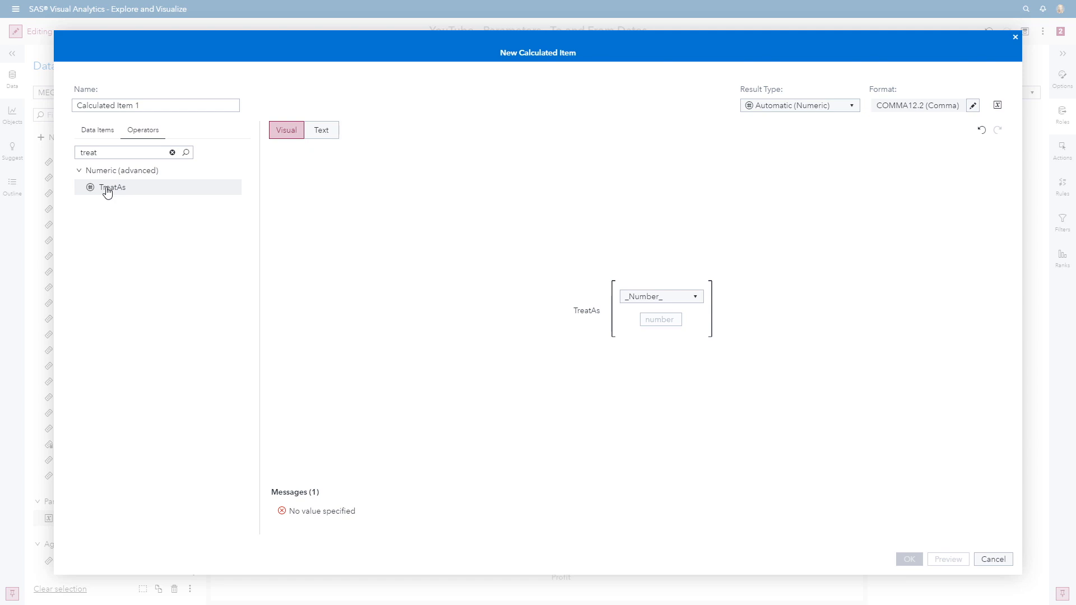
Nest an x - y subtraction inside TreatAs and place a TreatAs operator in each of its two operands.
{"action": "left_click", "coordinate": [173, 153]}
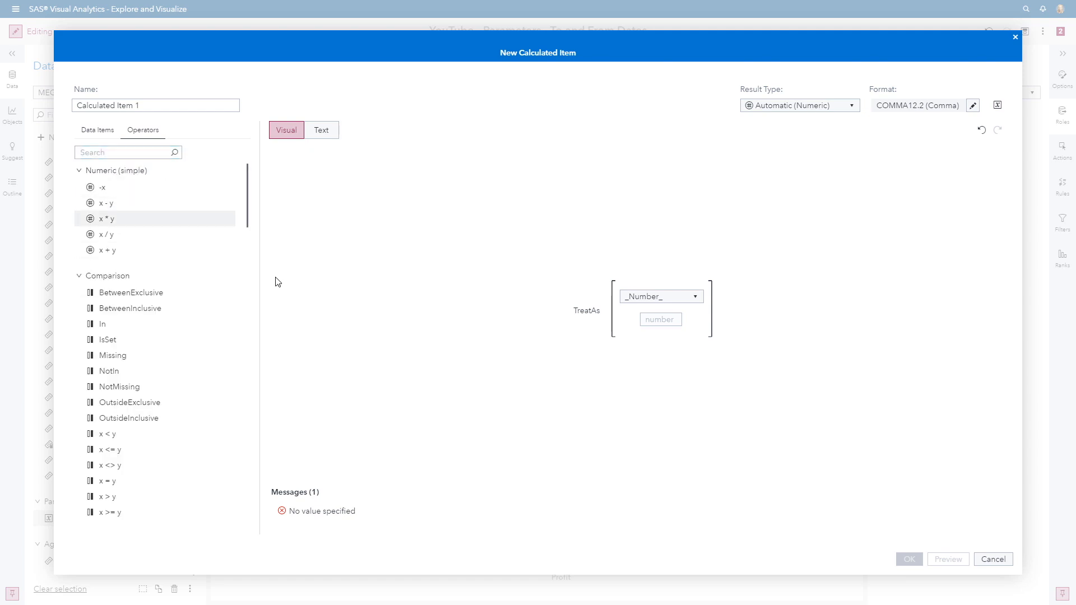
{"action": "left_click", "coordinate": [664, 322]}
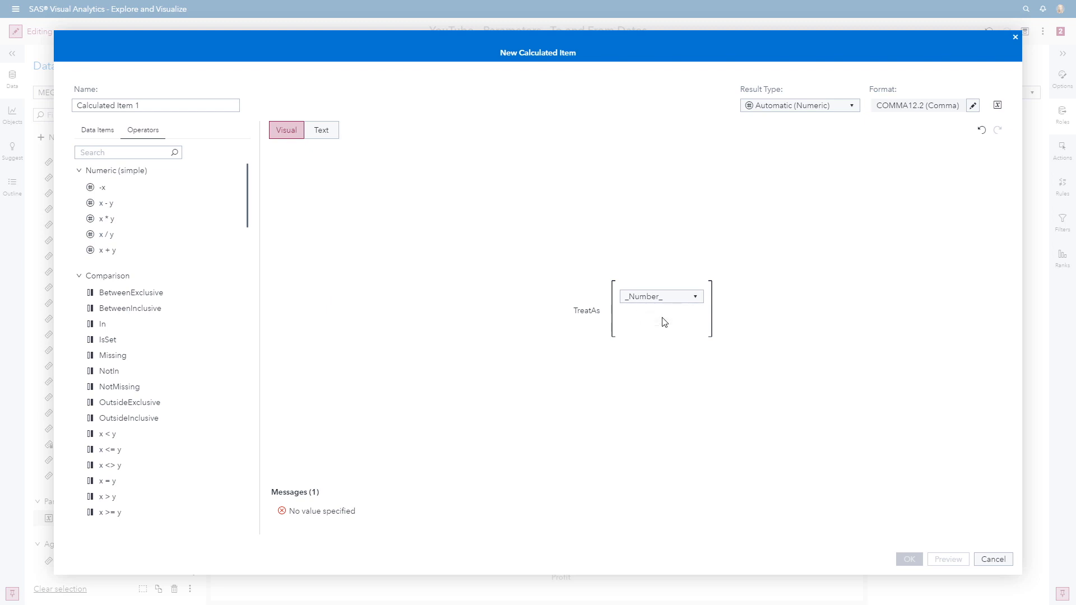
{"action": "left_click", "coordinate": [124, 153]}
{"action": "type", "text": "treat"}
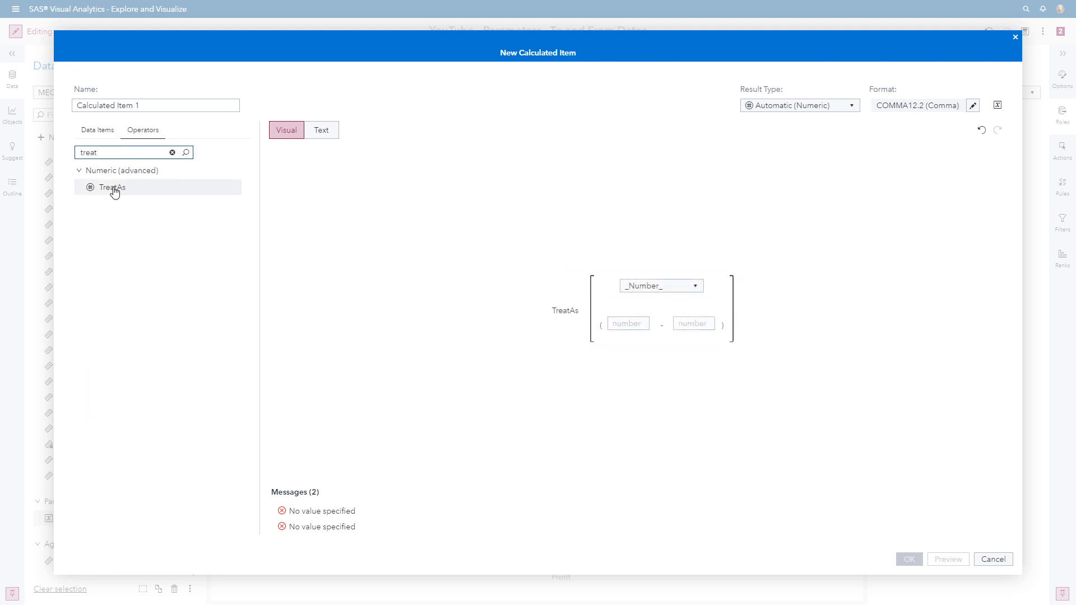
{"action": "left_click", "coordinate": [634, 323]}
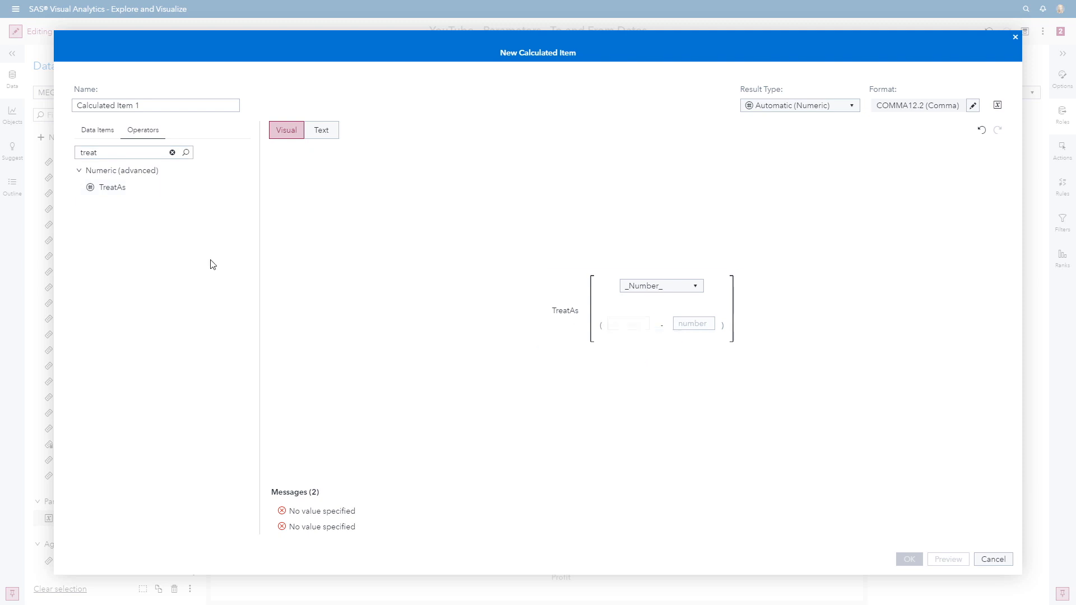
{"action": "double_click", "coordinate": [107, 191]}
{"action": "left_click_drag", "start_coordinate": [106, 193], "coordinate": [744, 326]}
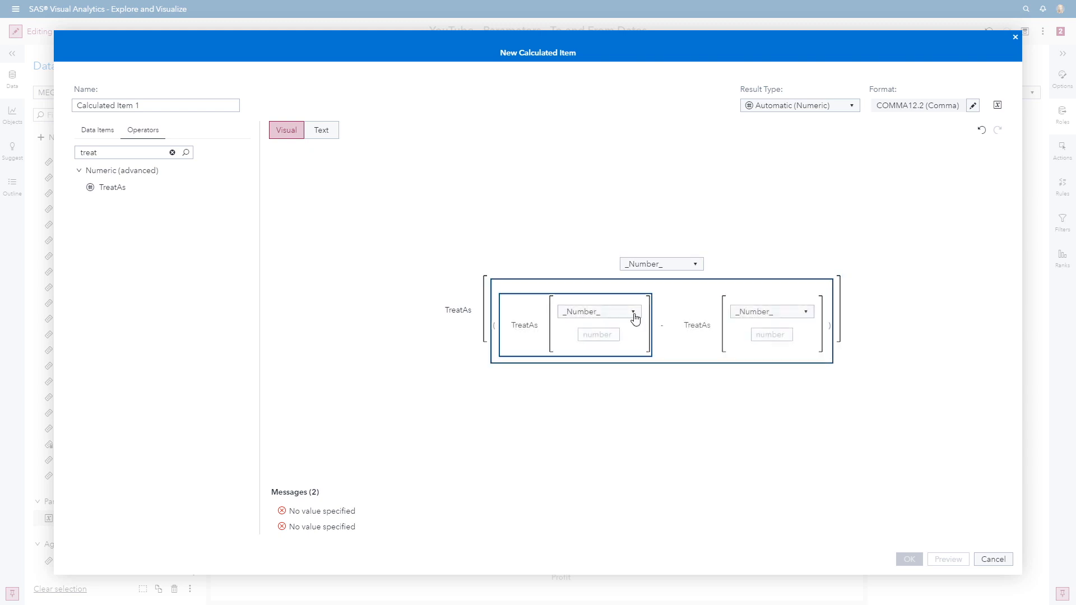
Set the outer TreatAs to _Date_ and fill the subtraction's operands with SelectedDayParameter and 6.
{"action": "left_click", "coordinate": [661, 266]}
{"action": "left_click", "coordinate": [652, 280]}
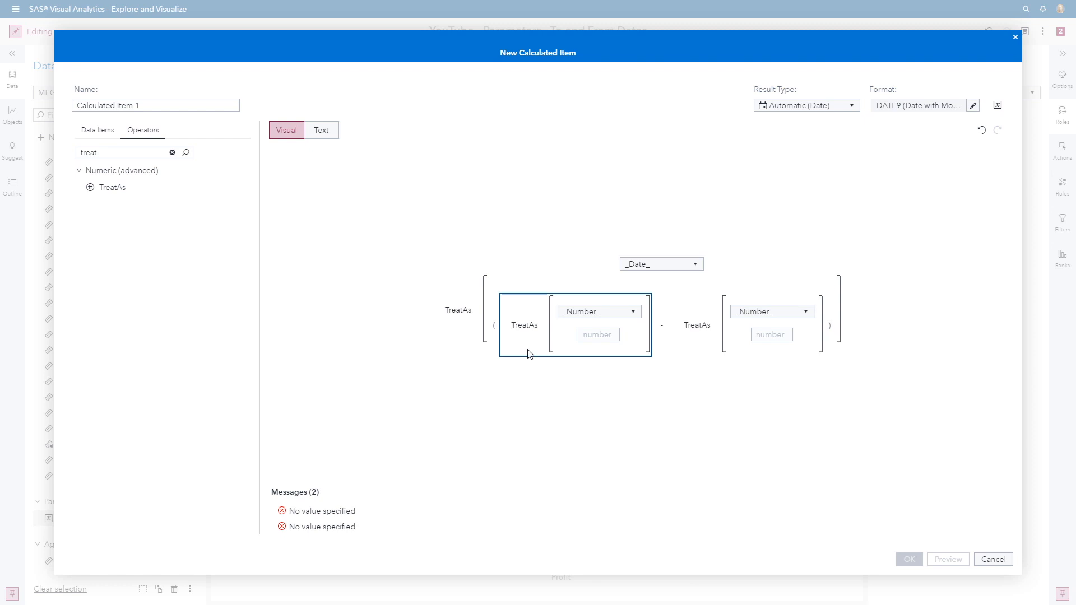
{"action": "left_click", "coordinate": [97, 132]}
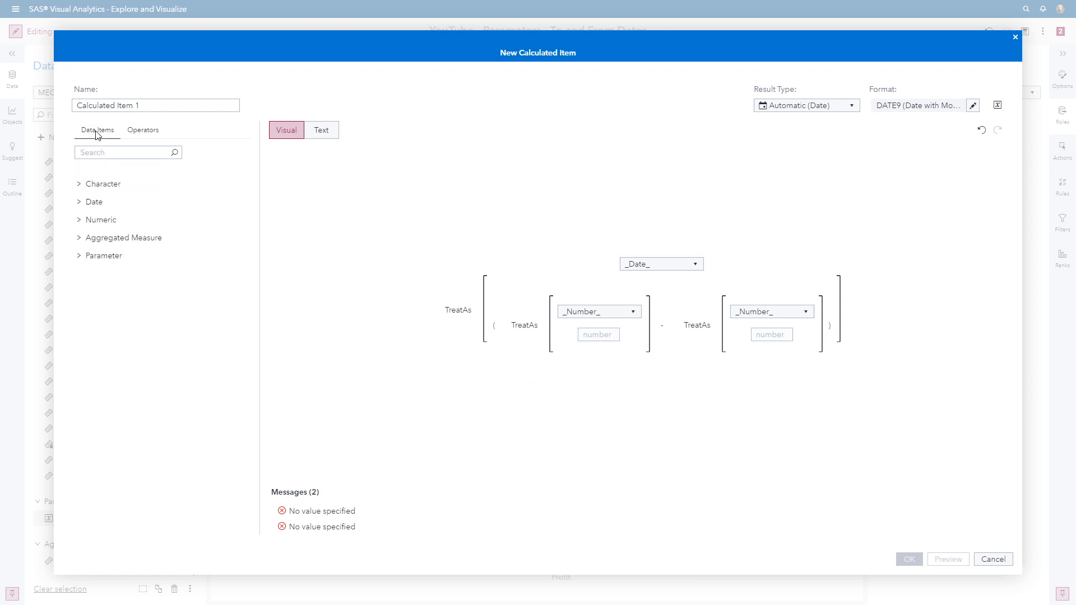
{"action": "left_click", "coordinate": [79, 256]}
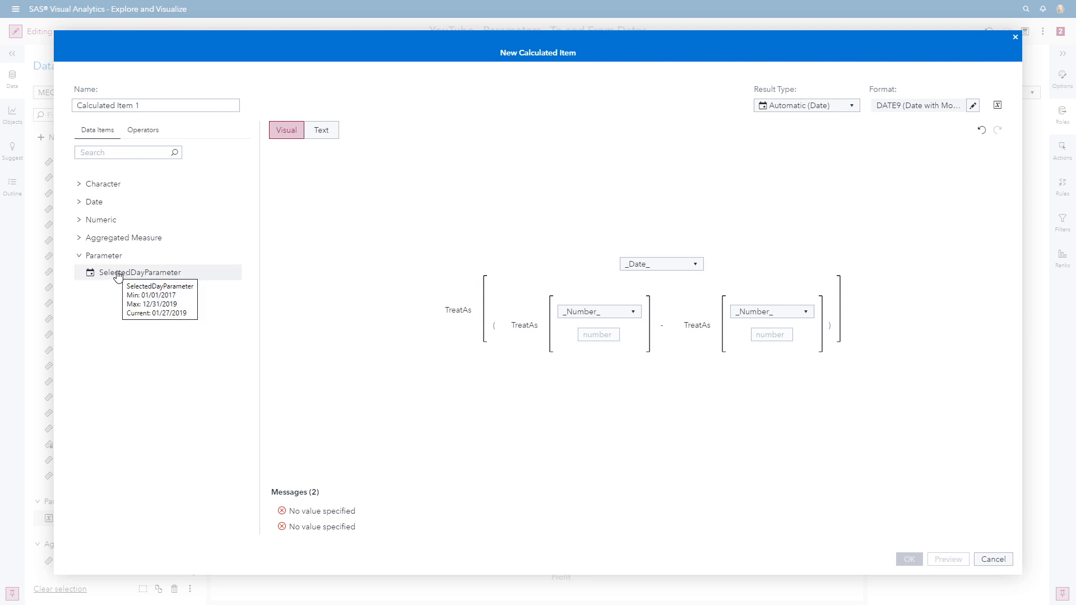
{"action": "left_click_drag", "start_coordinate": [120, 275], "coordinate": [597, 337]}
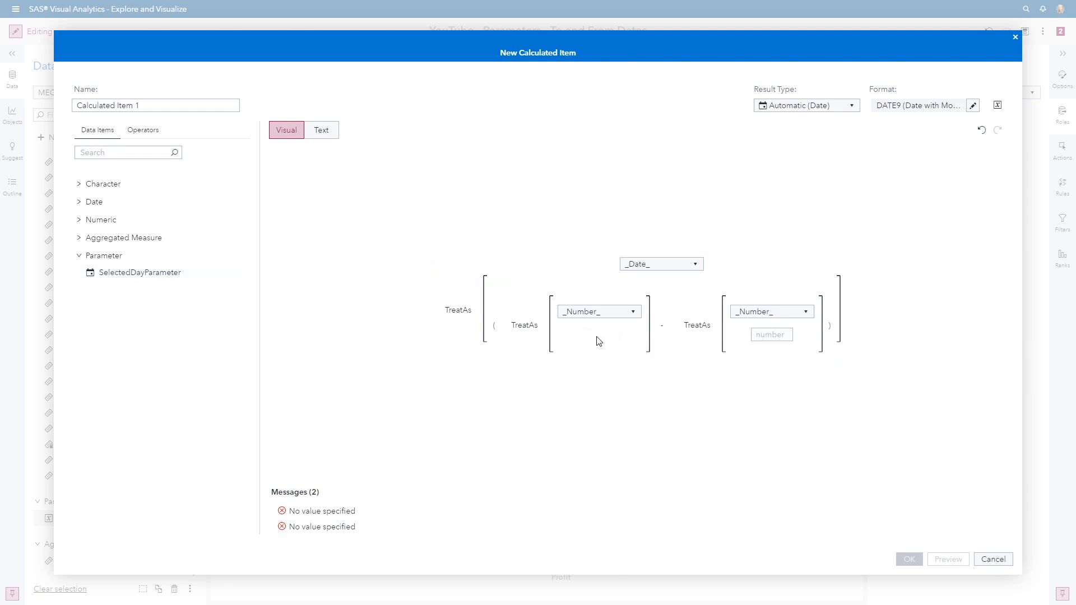
{"action": "left_click", "coordinate": [771, 335]}
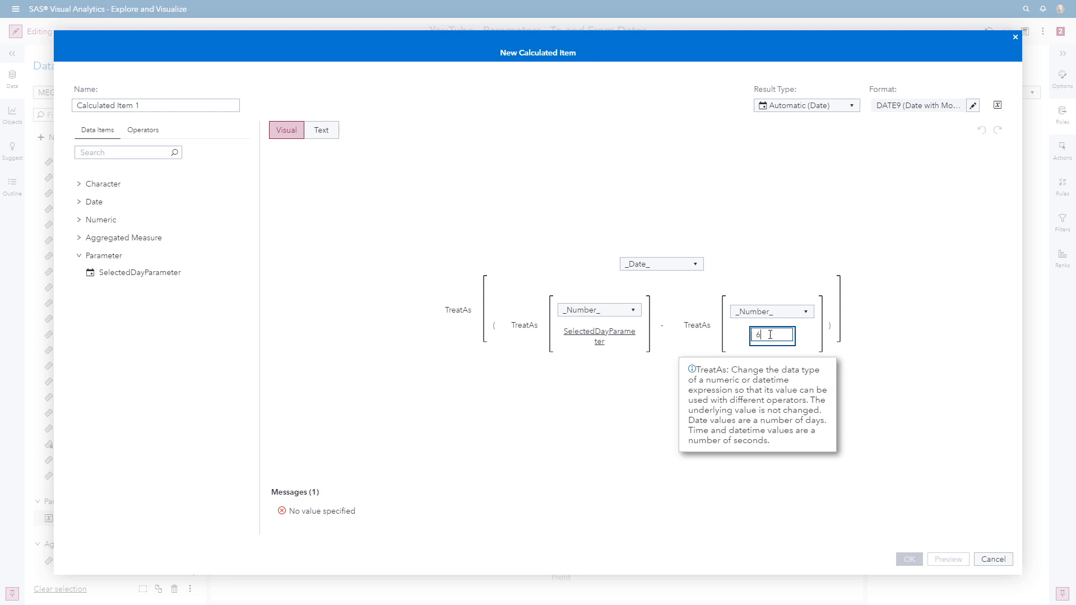
{"action": "type", "text": "6"}
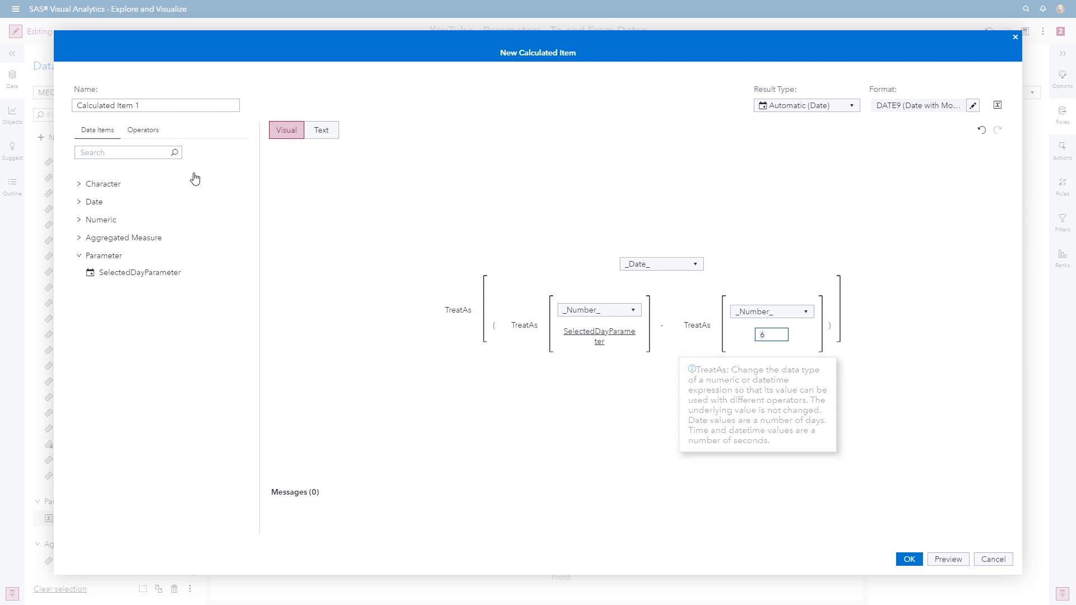
Name the calculated item 5DaysPrior and create it.
{"action": "left_click", "coordinate": [163, 105]}
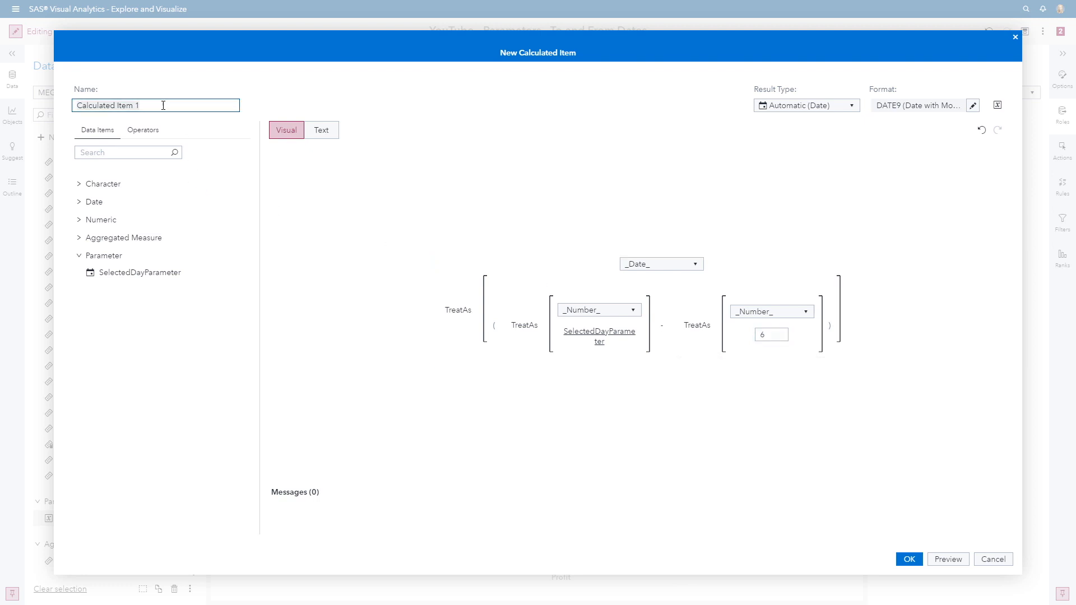
{"action": "type", "text": "5DaysPrior"}
{"action": "left_click", "coordinate": [909, 561]}
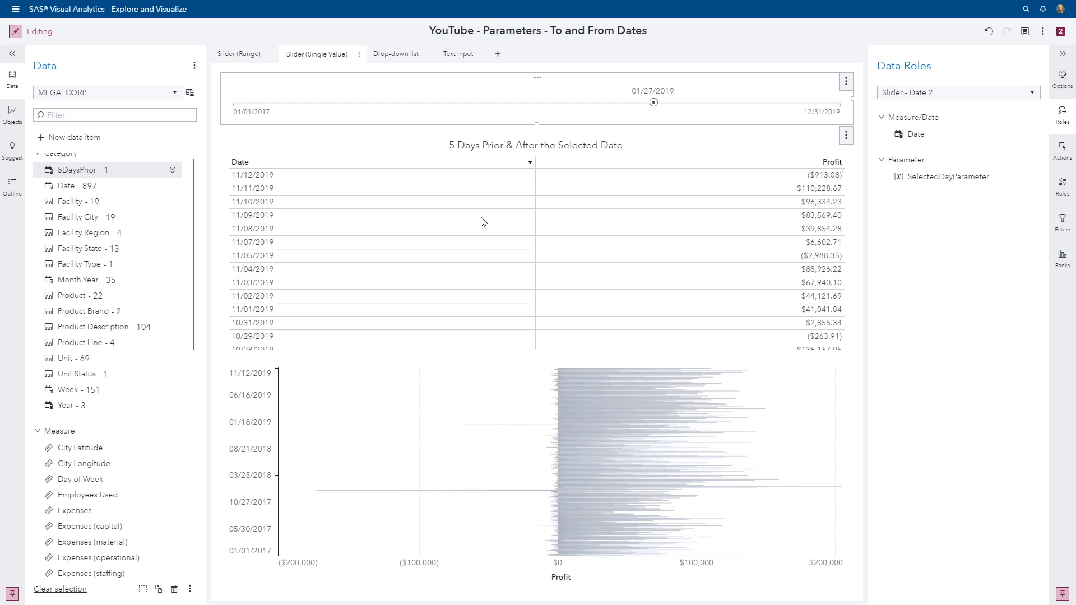
Duplicate the 5DaysPrior item and rename the copy as 5DaysAfter in its calculation editor.
{"action": "right_click", "coordinate": [103, 173]}
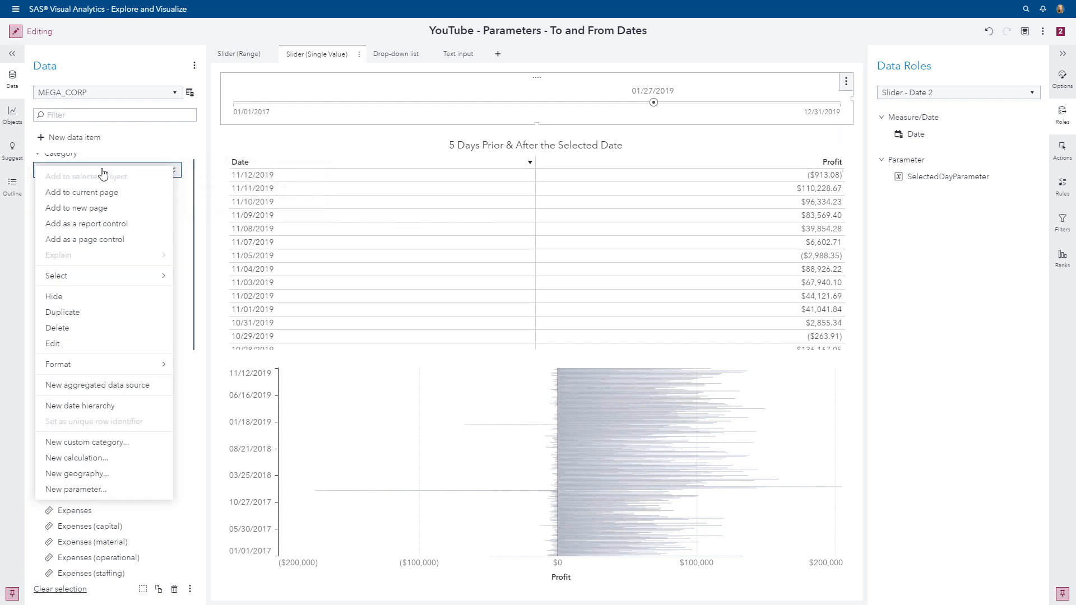
{"action": "left_click", "coordinate": [98, 312]}
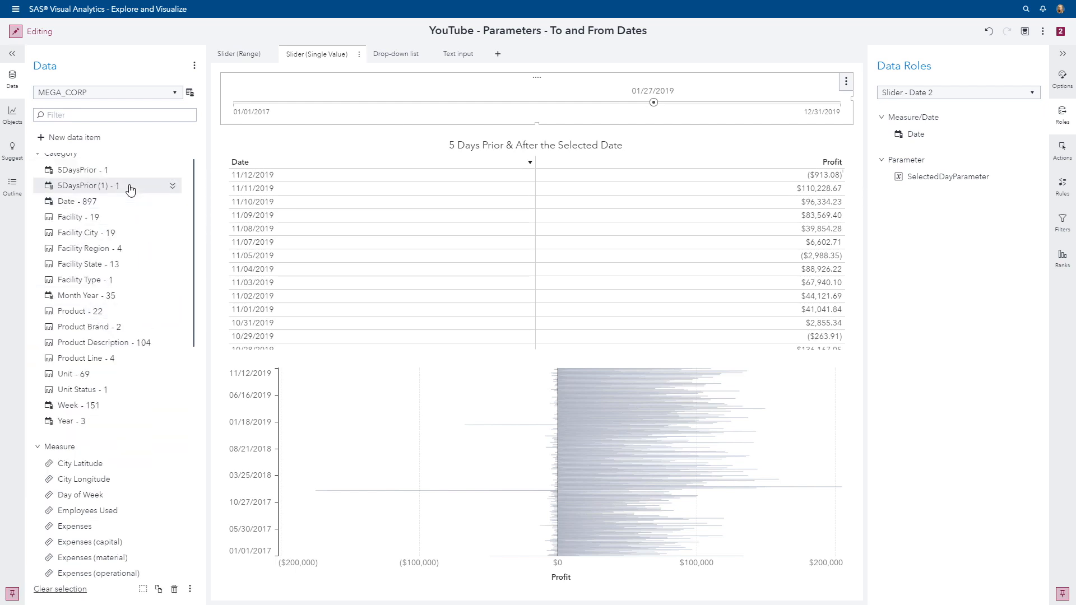
{"action": "right_click", "coordinate": [131, 190]}
{"action": "left_click", "coordinate": [99, 361]}
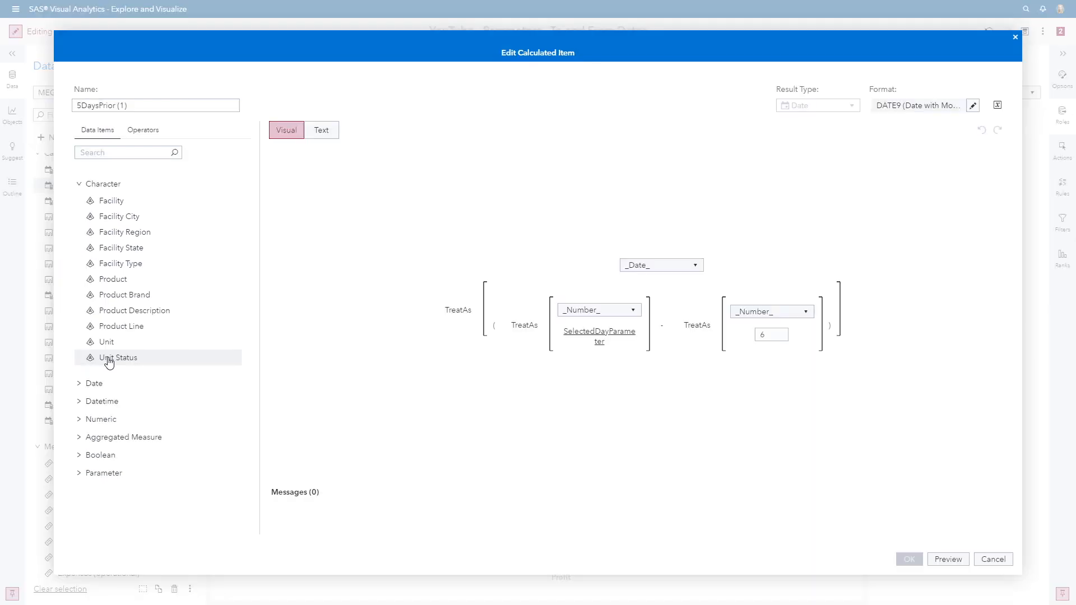
{"action": "left_click", "coordinate": [120, 106]}
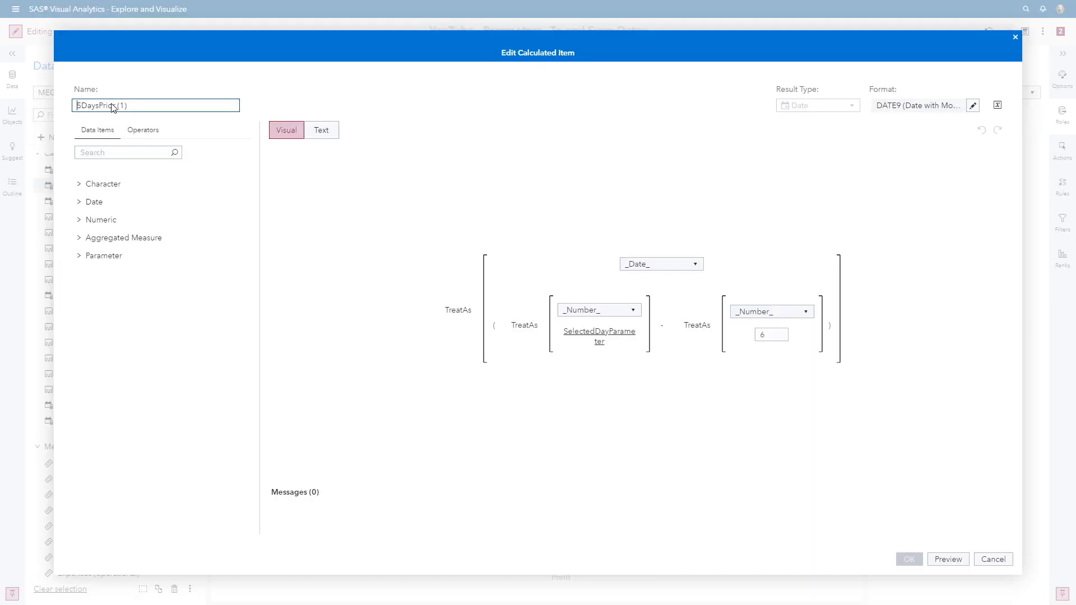
{"action": "triple_click", "coordinate": [101, 106]}
{"action": "left_click", "coordinate": [101, 105]}
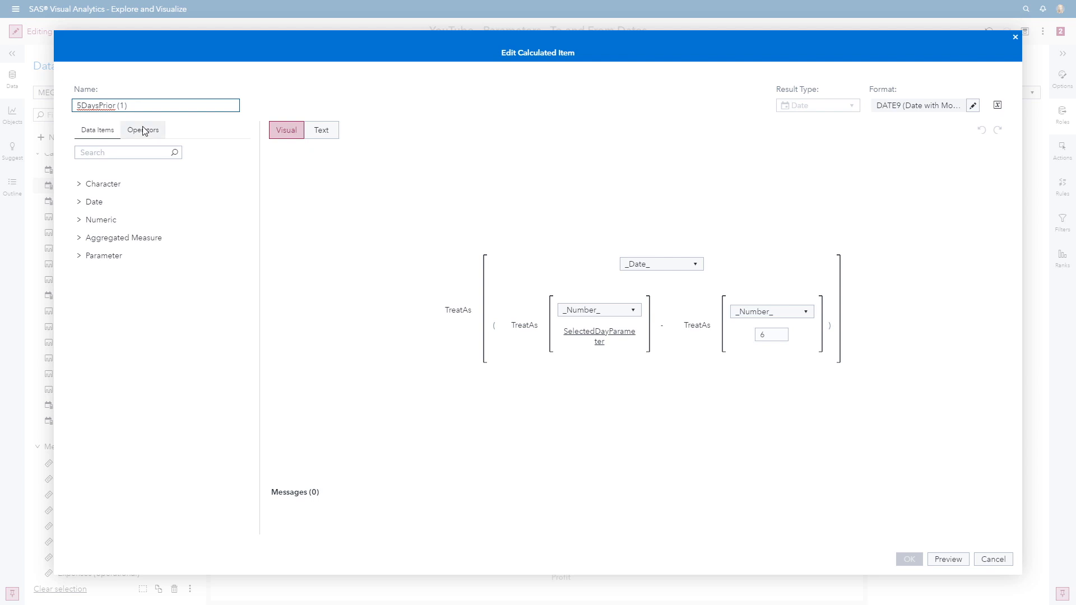
{"action": "key", "text": "shift+End"}
{"action": "type", "text": "After"}
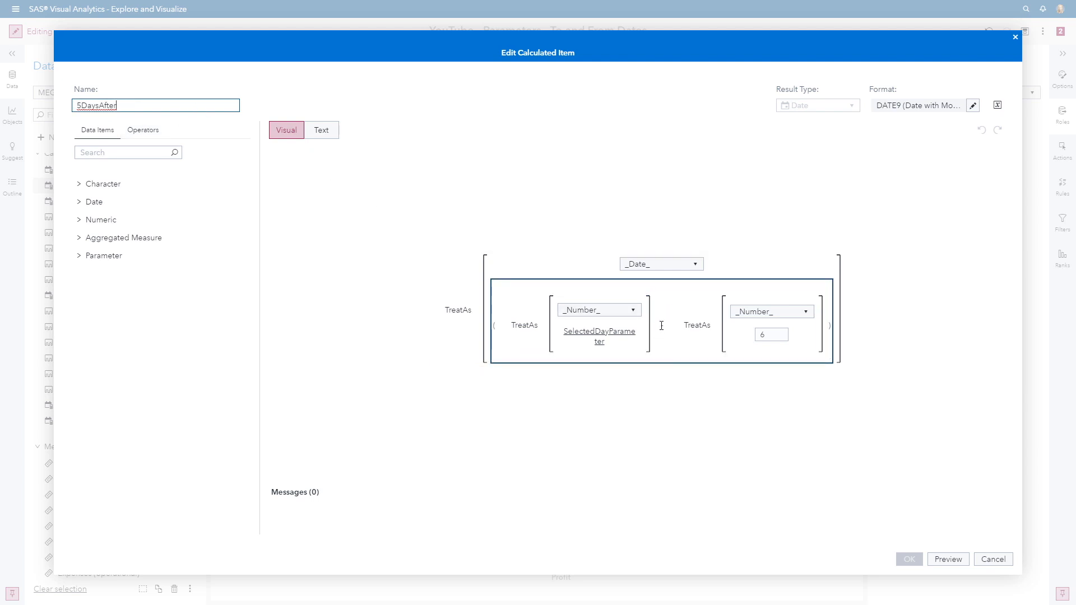
Replace the subtraction operator in the 5DaysAfter expression with x + y and save the item.
{"action": "right_click", "coordinate": [661, 326]}
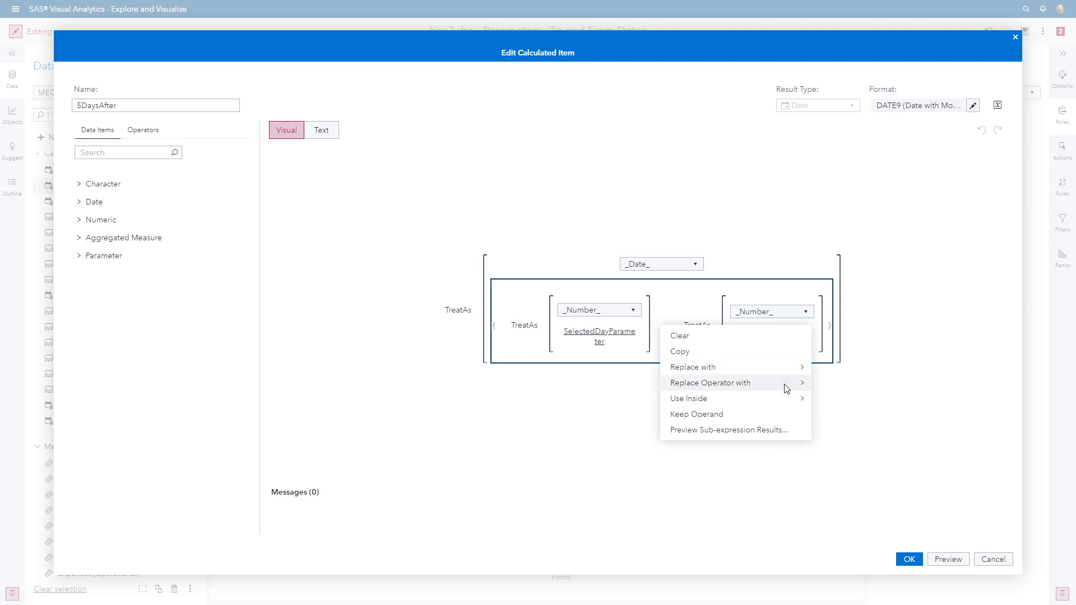
{"action": "mouse_move", "coordinate": [790, 387]}
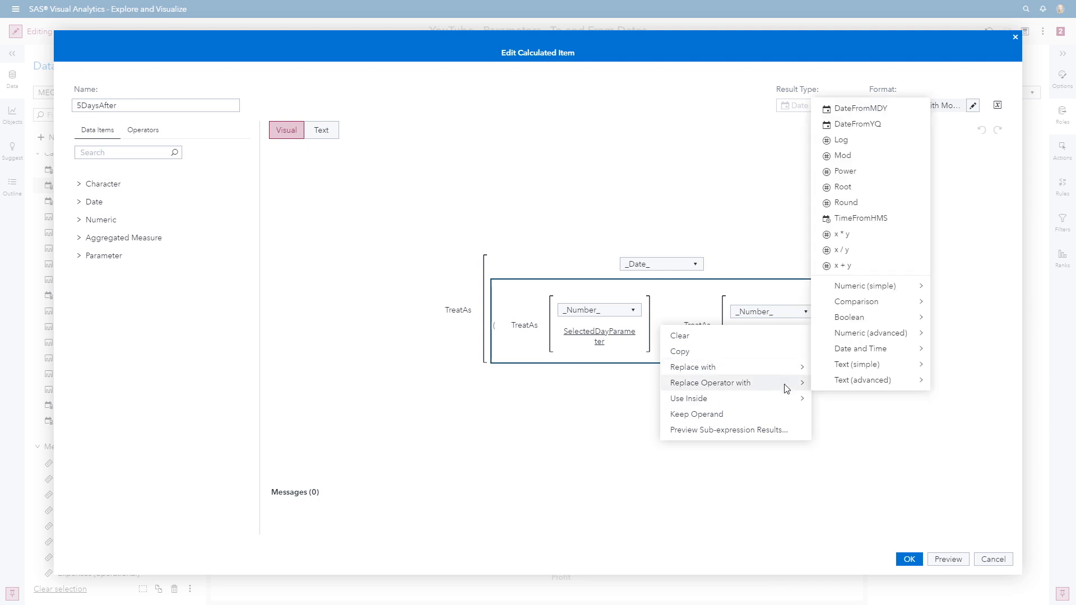
{"action": "left_click", "coordinate": [851, 267]}
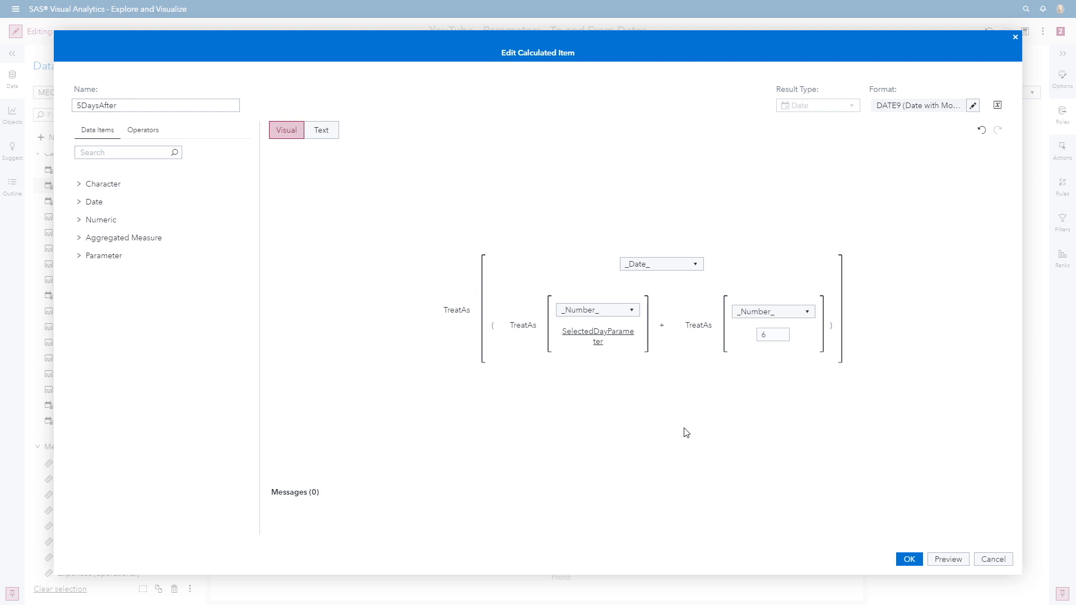
{"action": "left_click", "coordinate": [909, 561]}
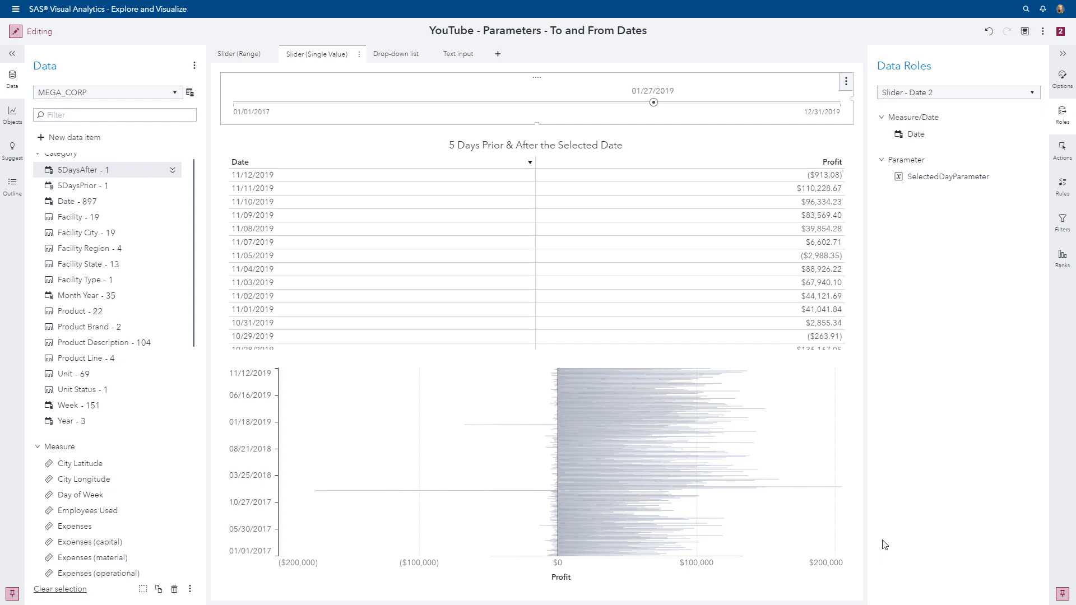
Start an advanced filter on the list table using the Date BetweenInclusive('x', 'y') condition.
{"action": "left_click", "coordinate": [551, 287]}
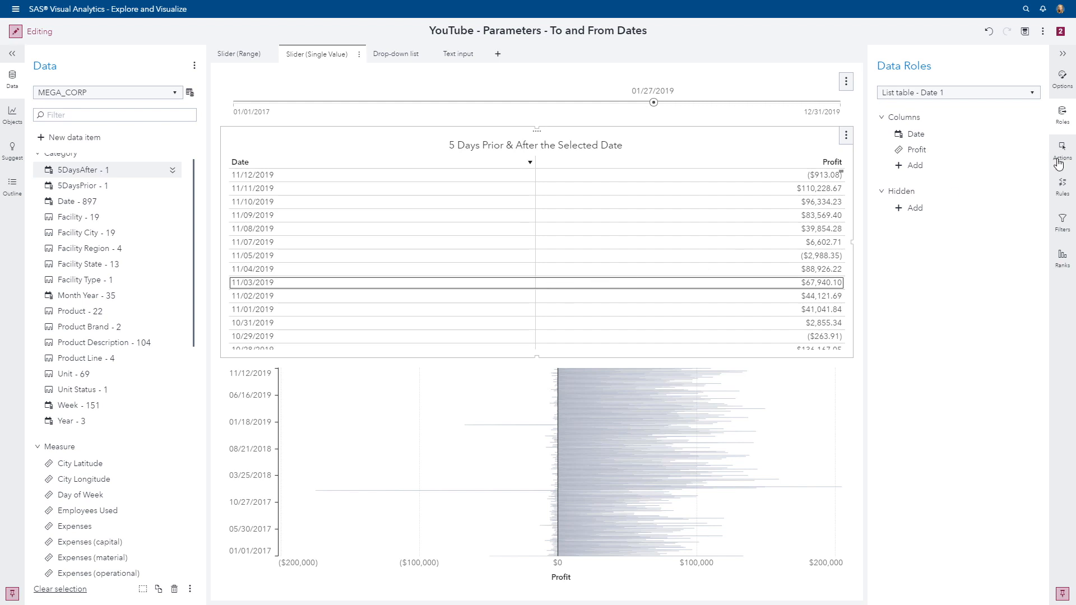
{"action": "left_click", "coordinate": [1066, 226]}
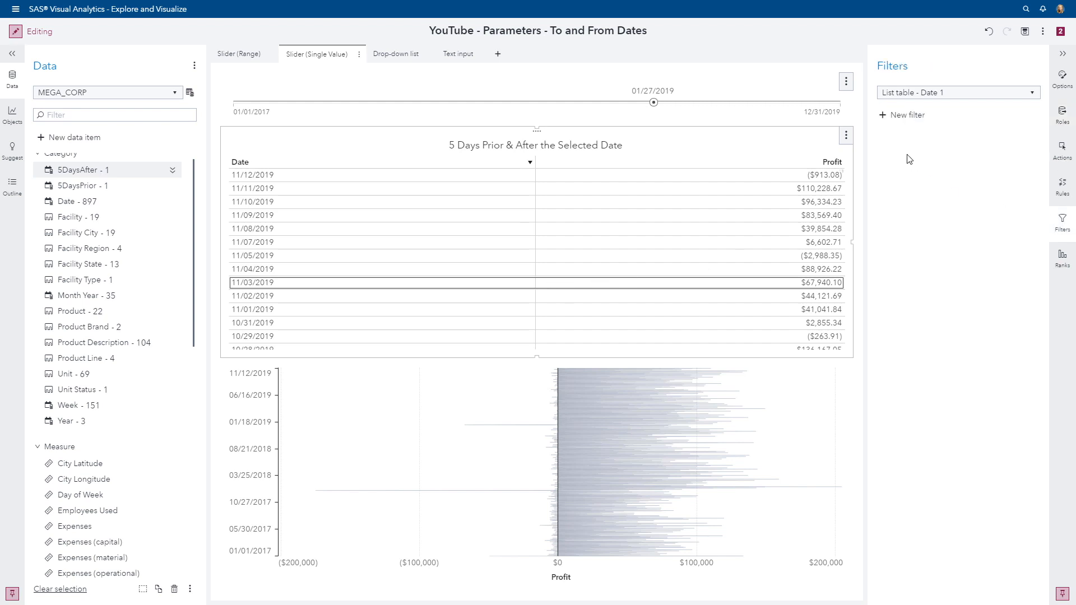
{"action": "left_click", "coordinate": [884, 116]}
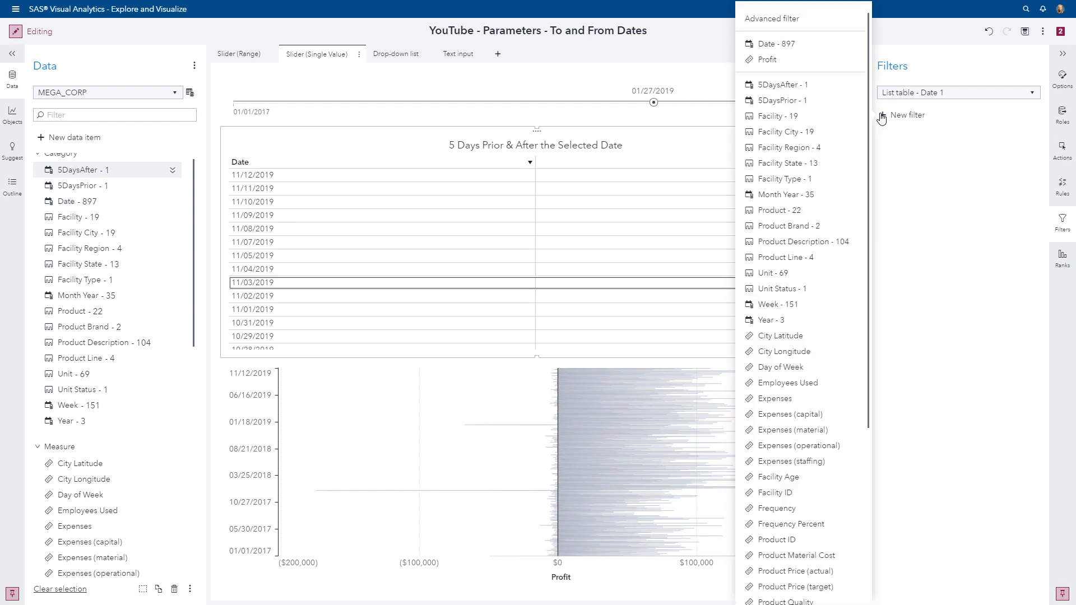
{"action": "left_click", "coordinate": [755, 21]}
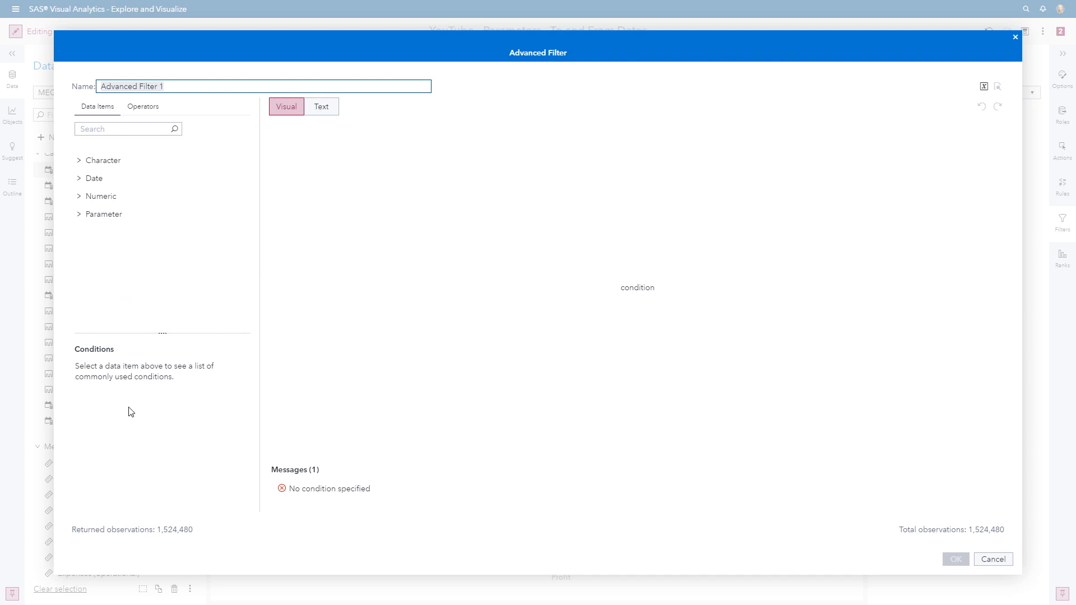
{"action": "left_click", "coordinate": [78, 179]}
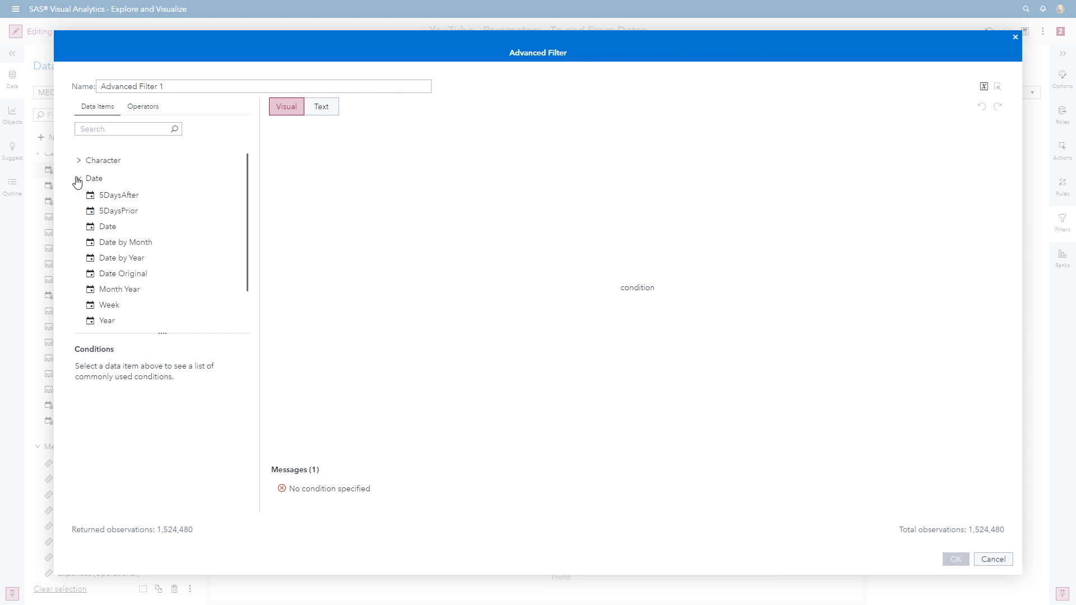
{"action": "left_click", "coordinate": [109, 228]}
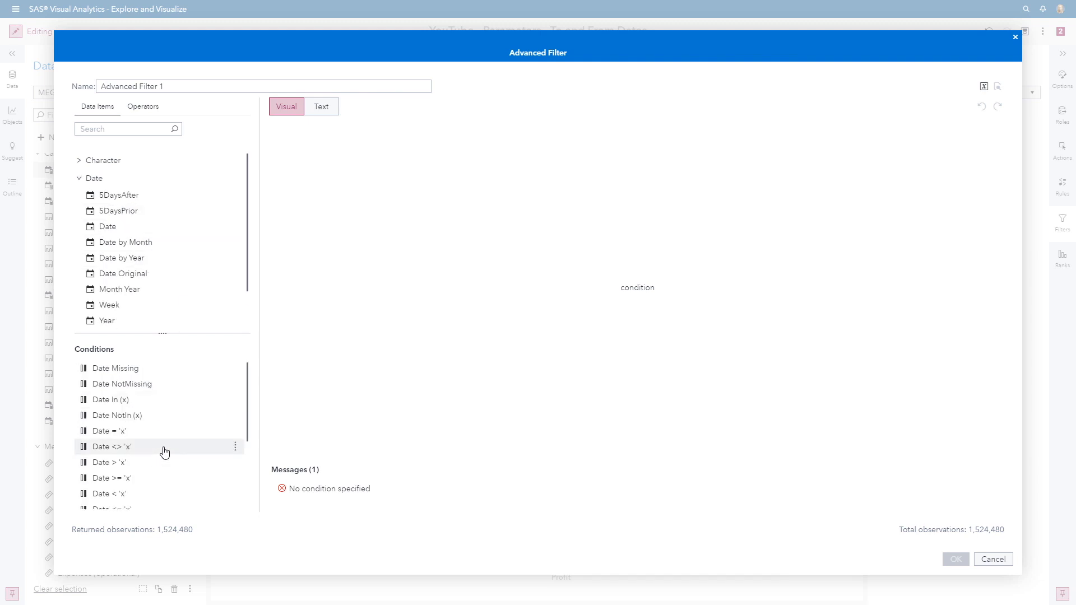
{"action": "scroll", "coordinate": [161, 449], "scroll_direction": "down", "scroll_amount": 3}
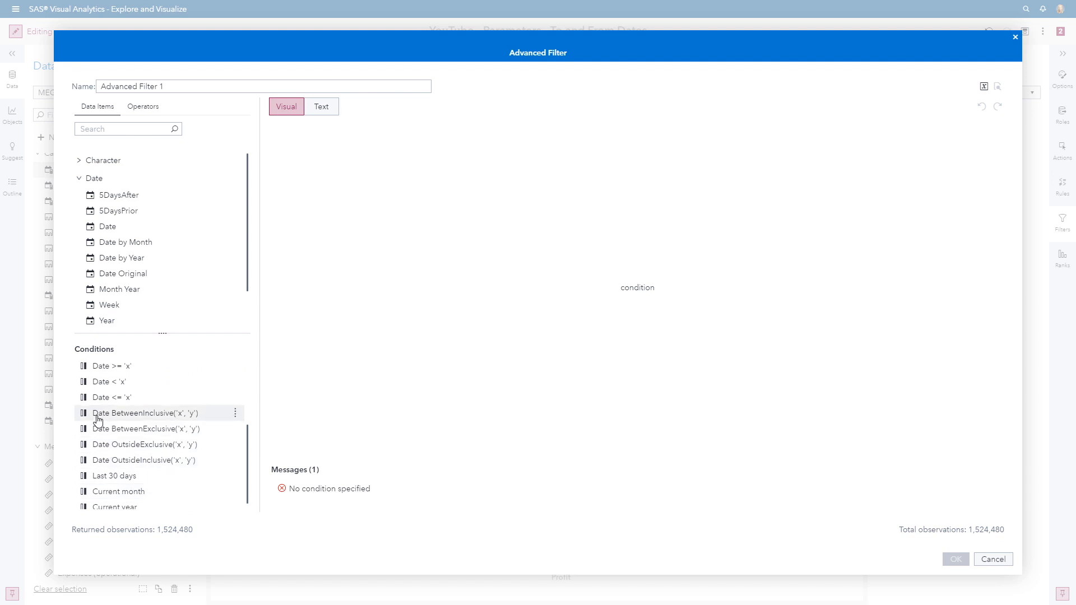
{"action": "double_click", "coordinate": [155, 416]}
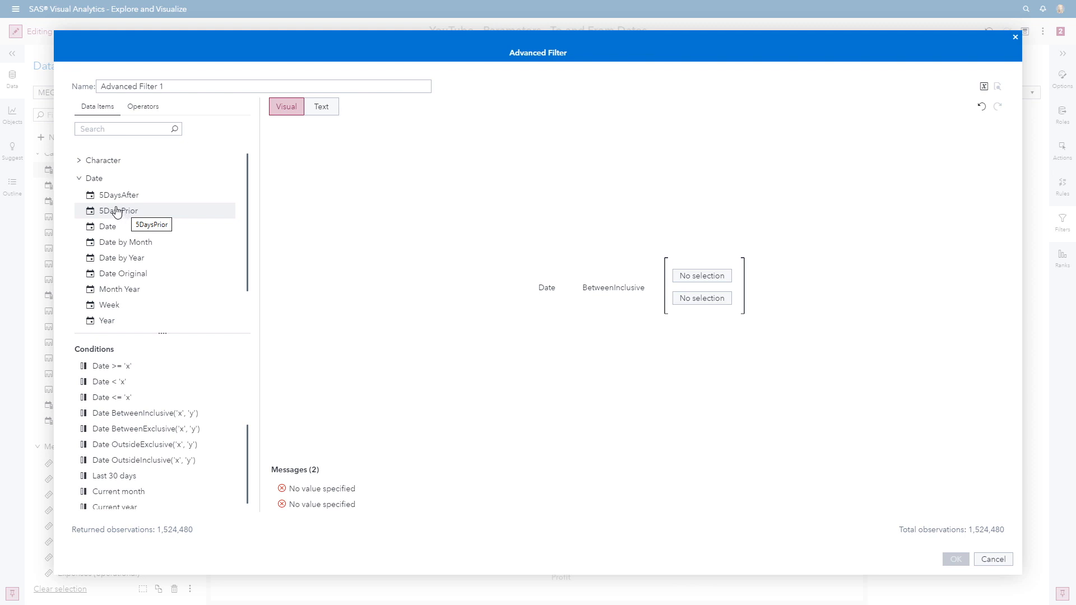
Set the condition's bounds to 5DaysPrior and 5DaysAfter, and save the filter as "5 Days Prior and After Filter".
{"action": "left_click_drag", "start_coordinate": [126, 212], "coordinate": [709, 279]}
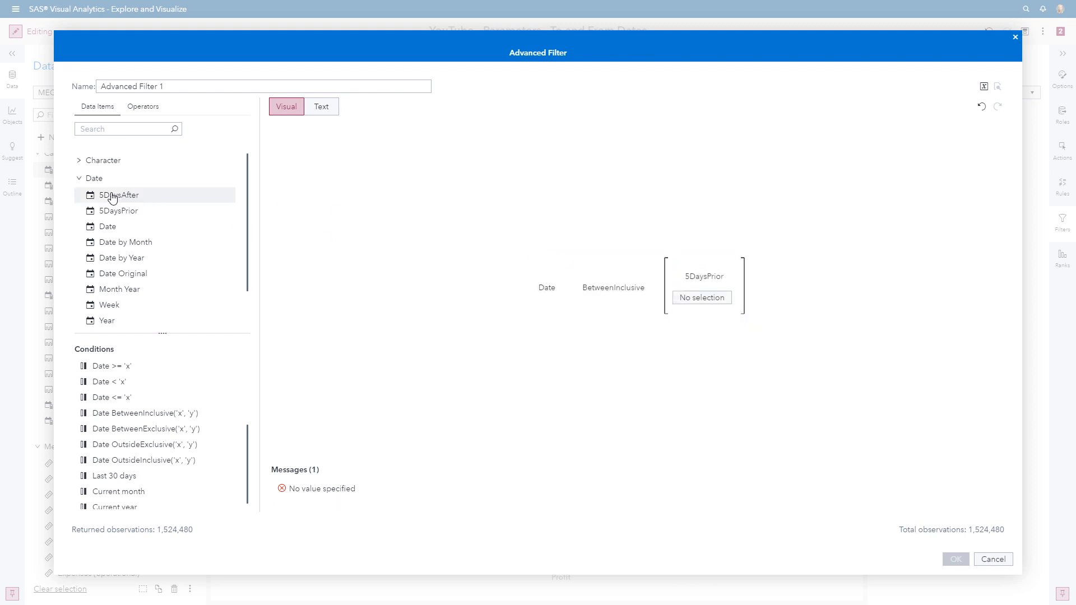
{"action": "left_click_drag", "start_coordinate": [108, 197], "coordinate": [725, 304]}
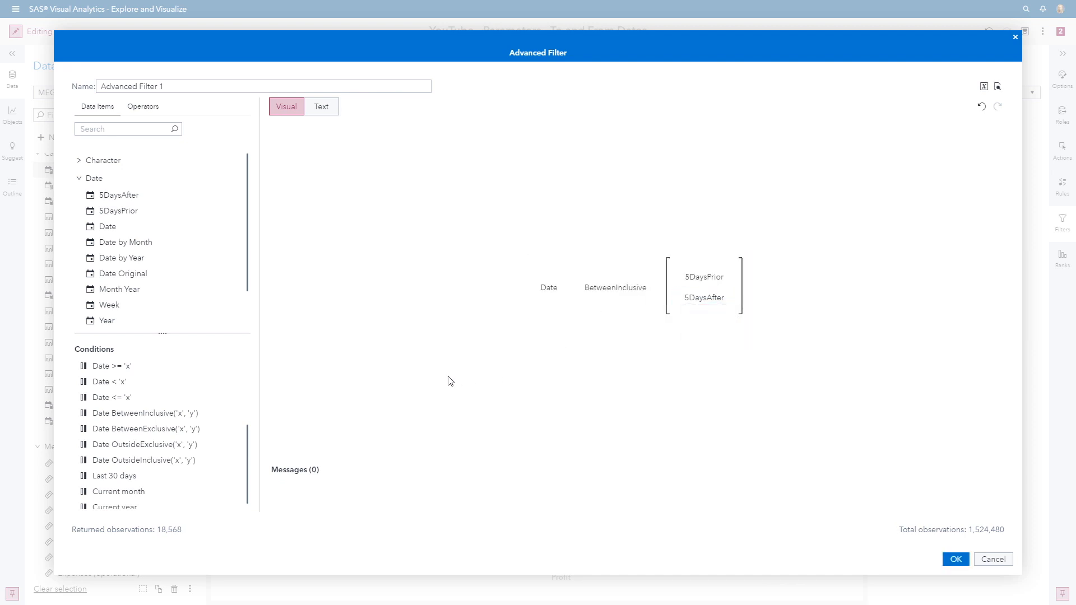
{"action": "left_click", "coordinate": [194, 88]}
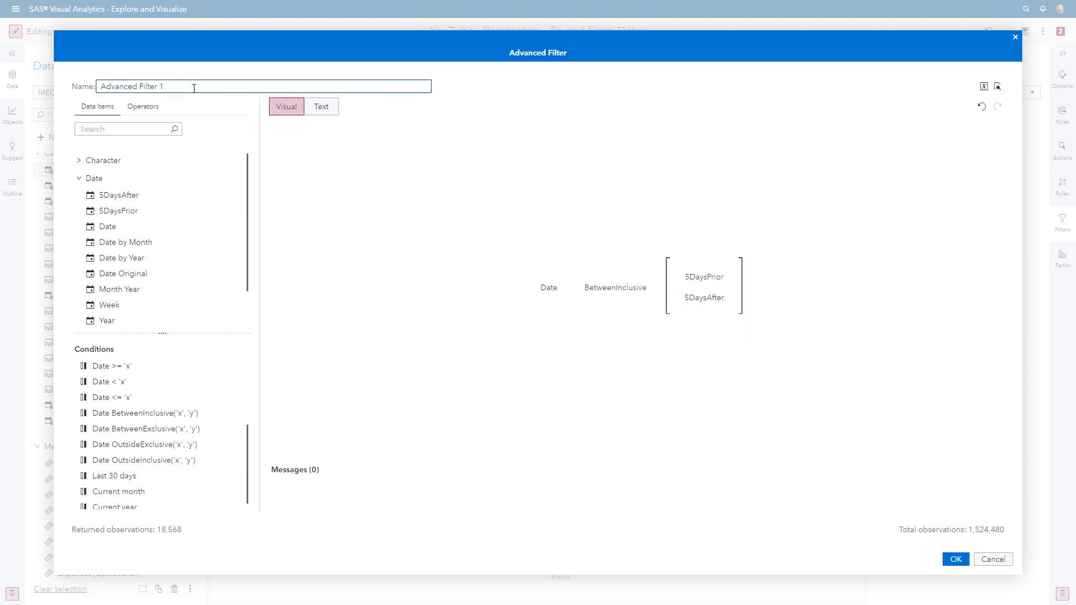
{"action": "key", "text": "ctrl+a"}
{"action": "type", "text": "5 Days Prior and After Filter"}
{"action": "left_click", "coordinate": [956, 560]}
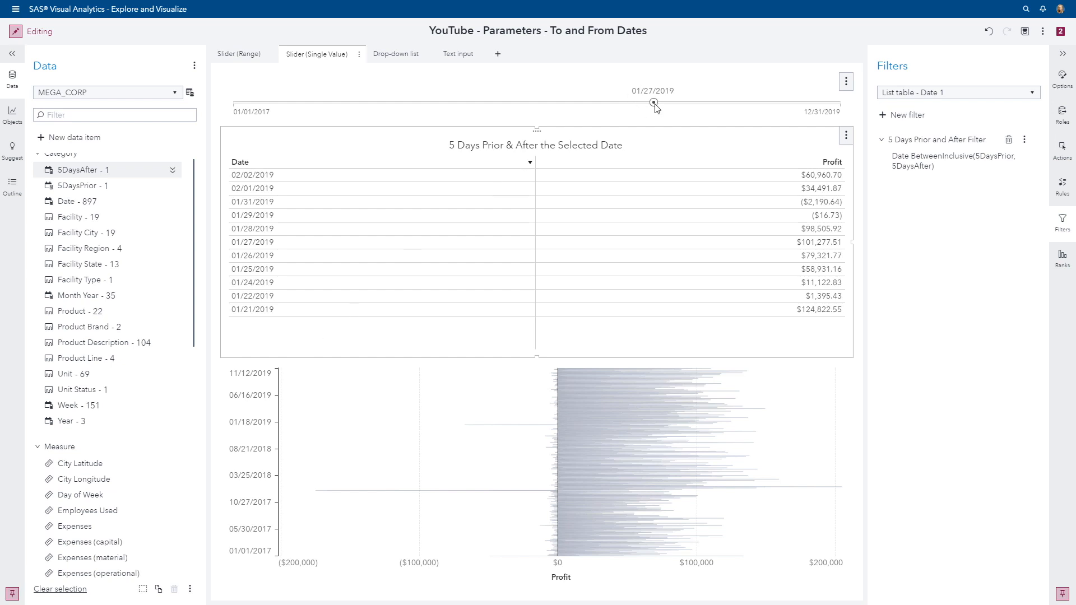
Change the list table's 5 Days Prior and After Filter to a common filter and apply it to the bar chart.
{"action": "left_click", "coordinate": [1025, 143]}
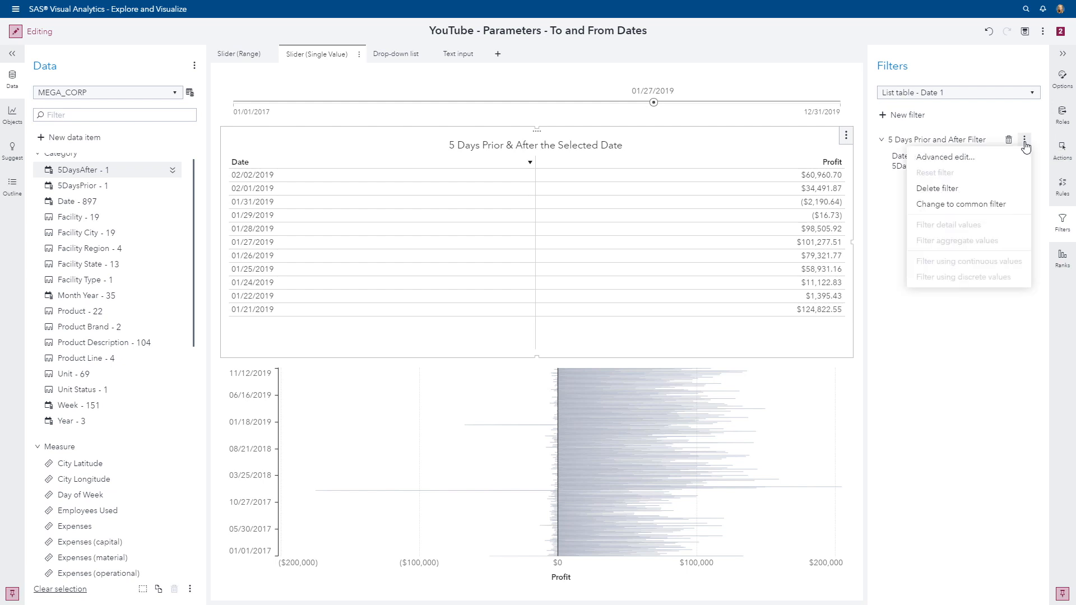
{"action": "left_click", "coordinate": [985, 205]}
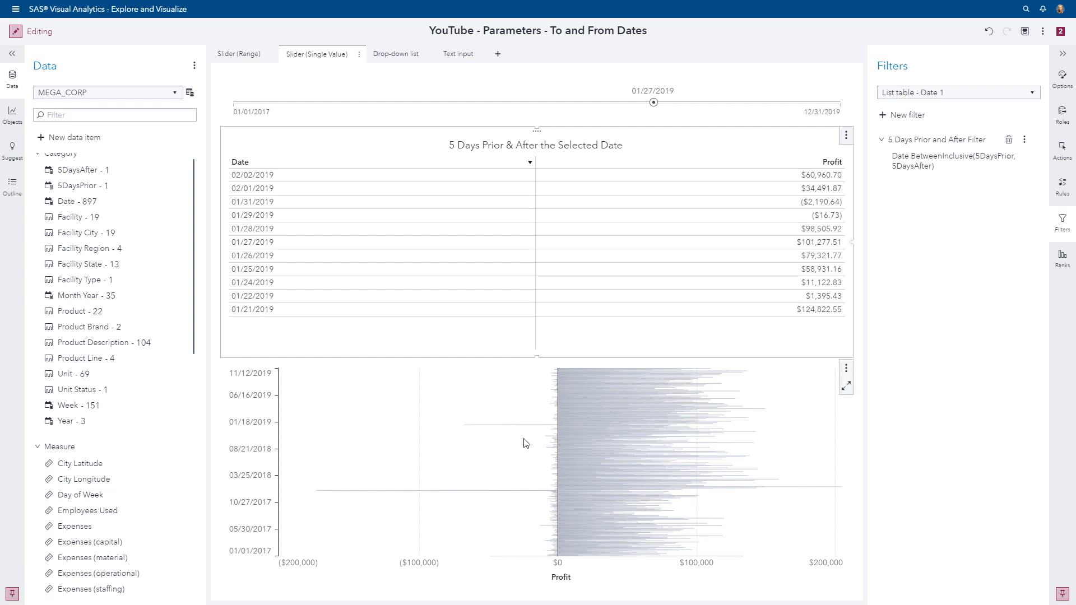
{"action": "left_click", "coordinate": [497, 437]}
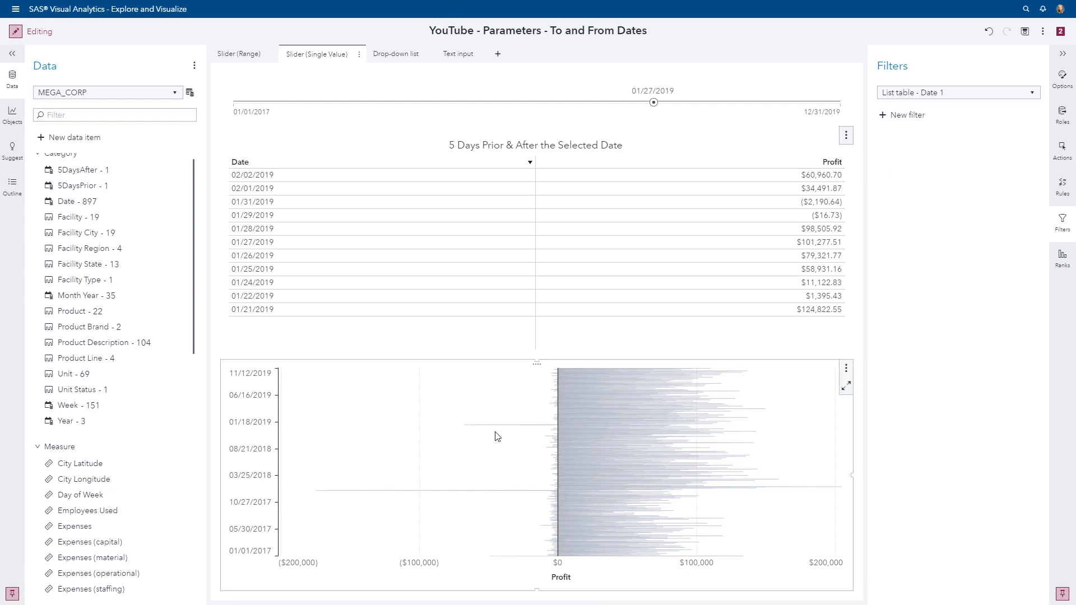
{"action": "left_click", "coordinate": [883, 118]}
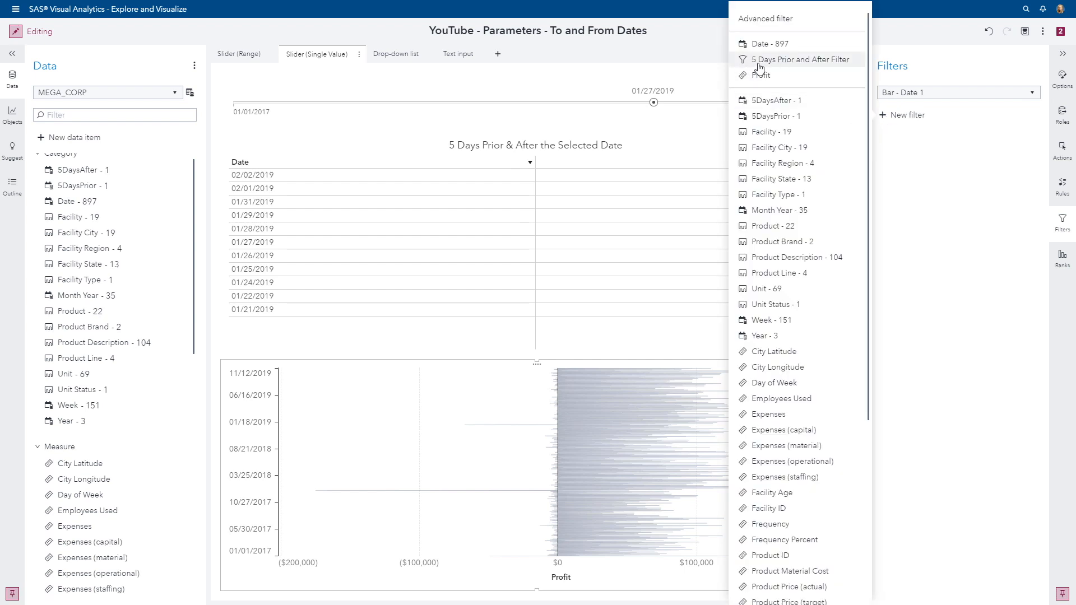
{"action": "left_click", "coordinate": [823, 62]}
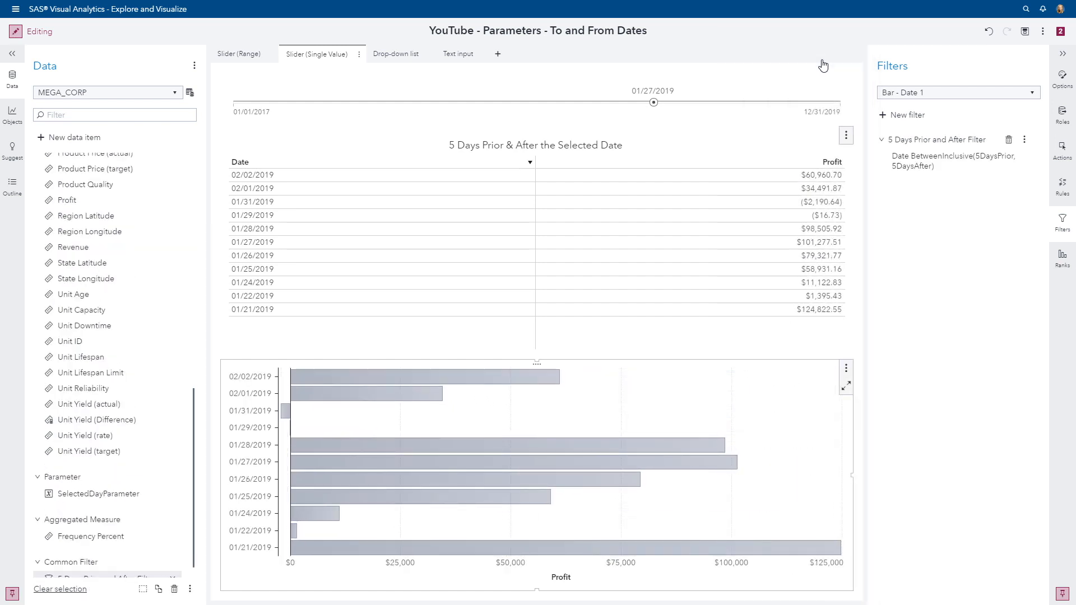
Start a new calculated item and add the IF...ELSE operator to its expression.
{"action": "mouse_move", "coordinate": [370, 447]}
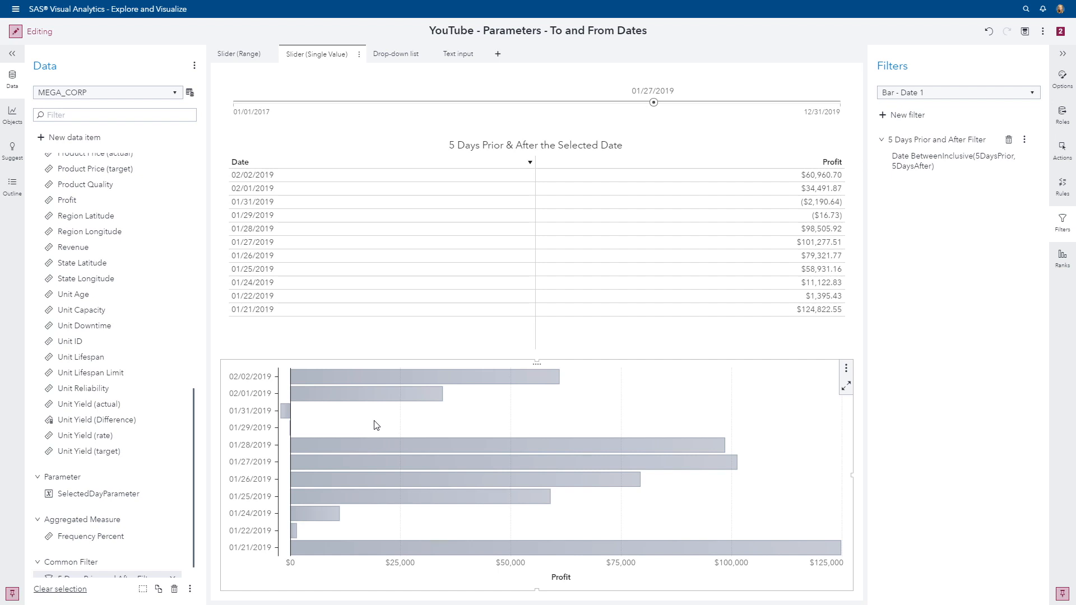
{"action": "scroll", "coordinate": [146, 432], "scroll_direction": "up", "scroll_amount": 10}
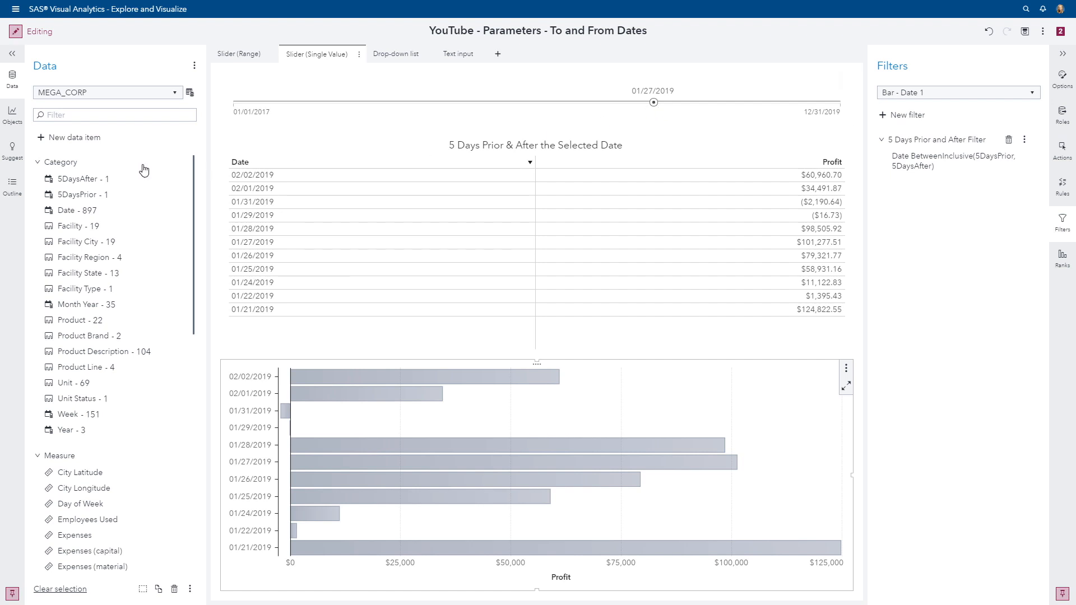
{"action": "left_click", "coordinate": [51, 141]}
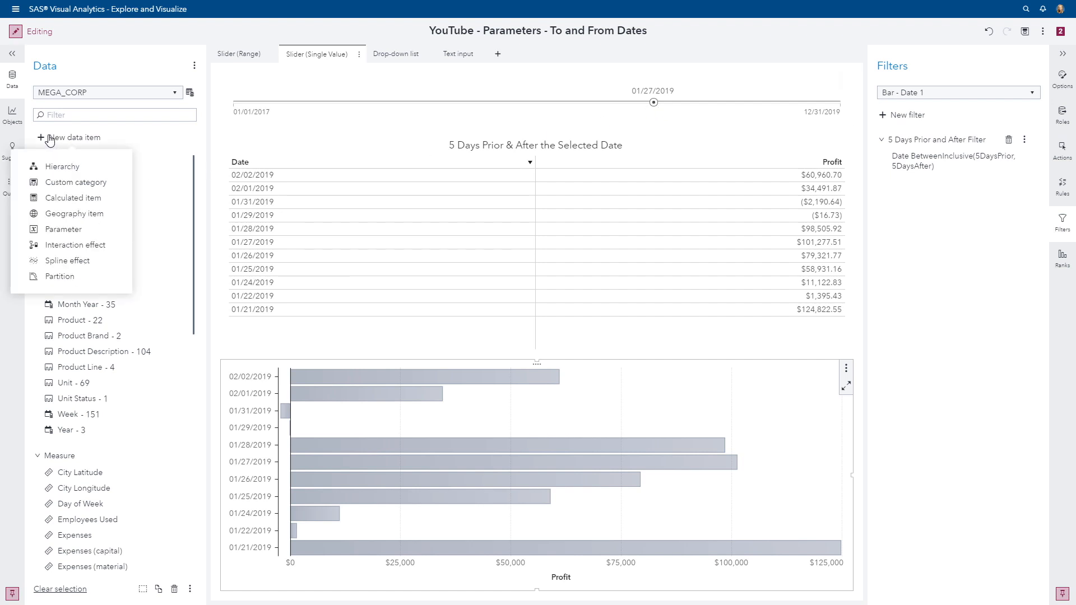
{"action": "left_click", "coordinate": [71, 199]}
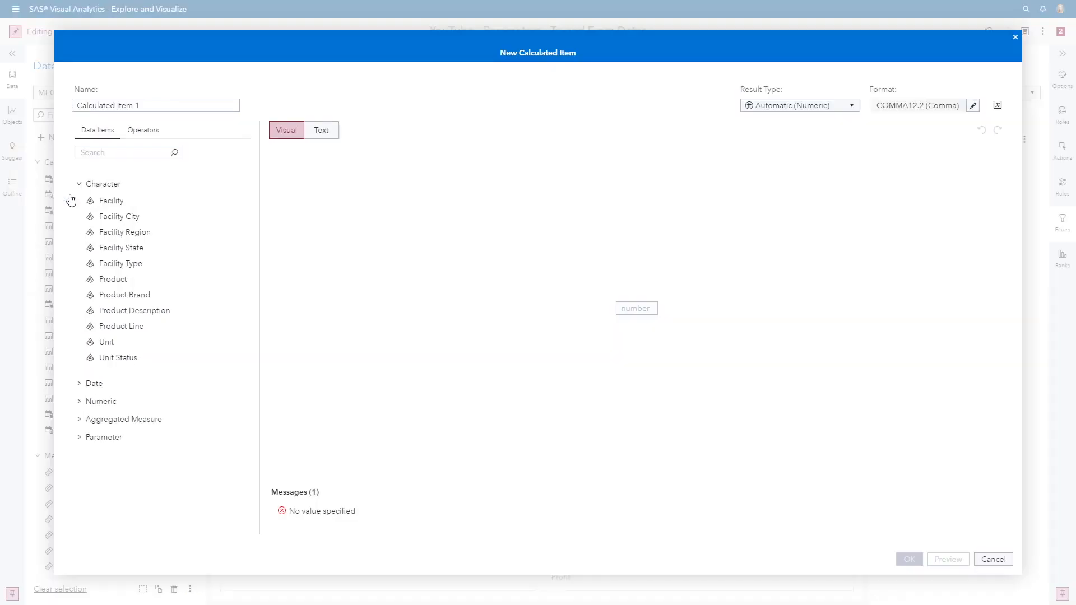
{"action": "left_click", "coordinate": [142, 130]}
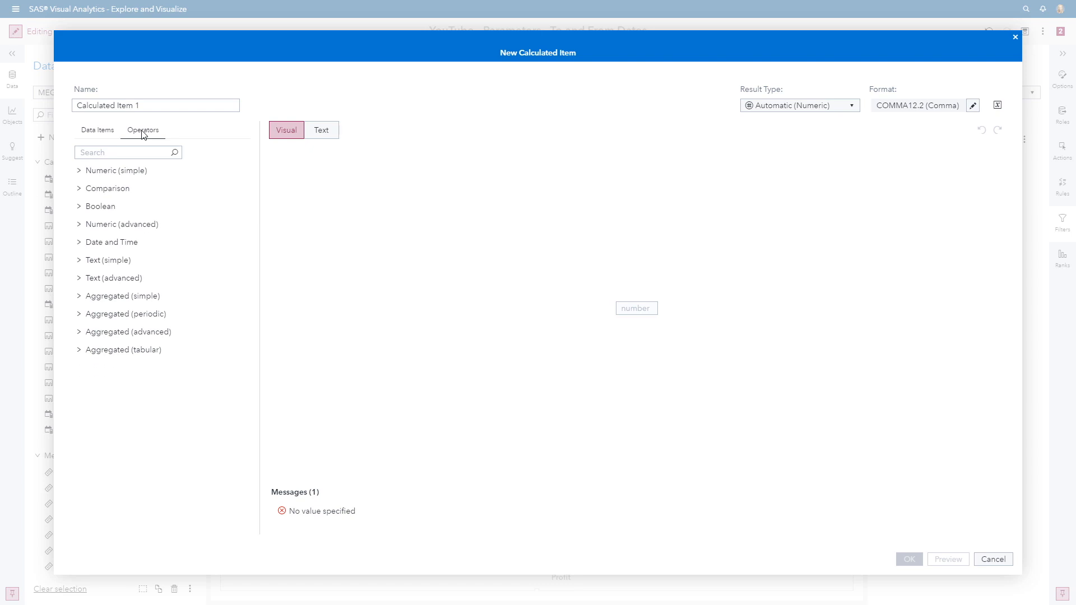
{"action": "left_click", "coordinate": [112, 151]}
{"action": "type", "text": "if"}
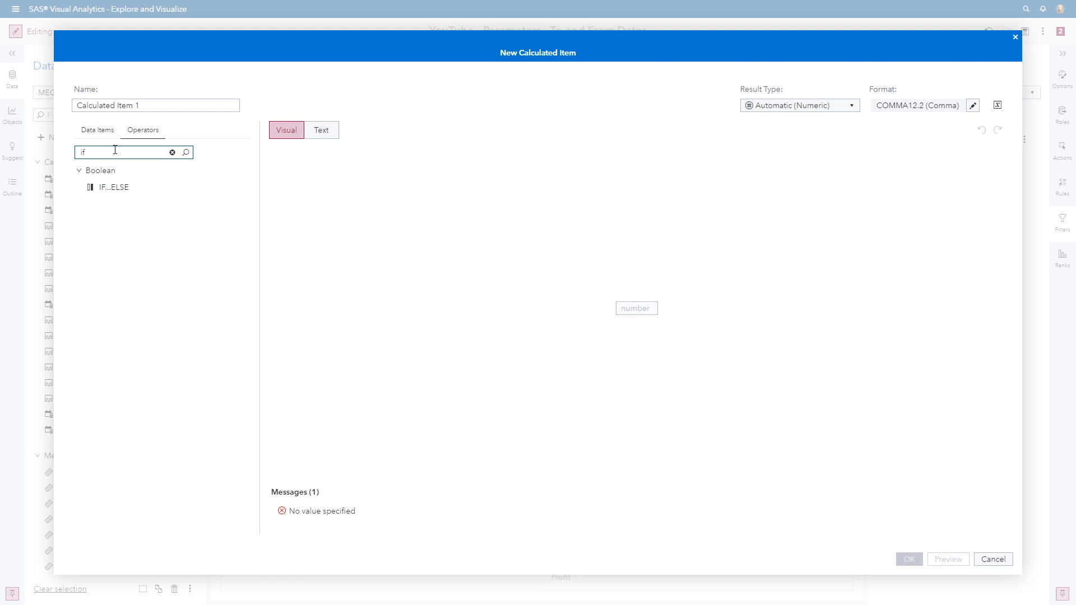
{"action": "double_click", "coordinate": [120, 188]}
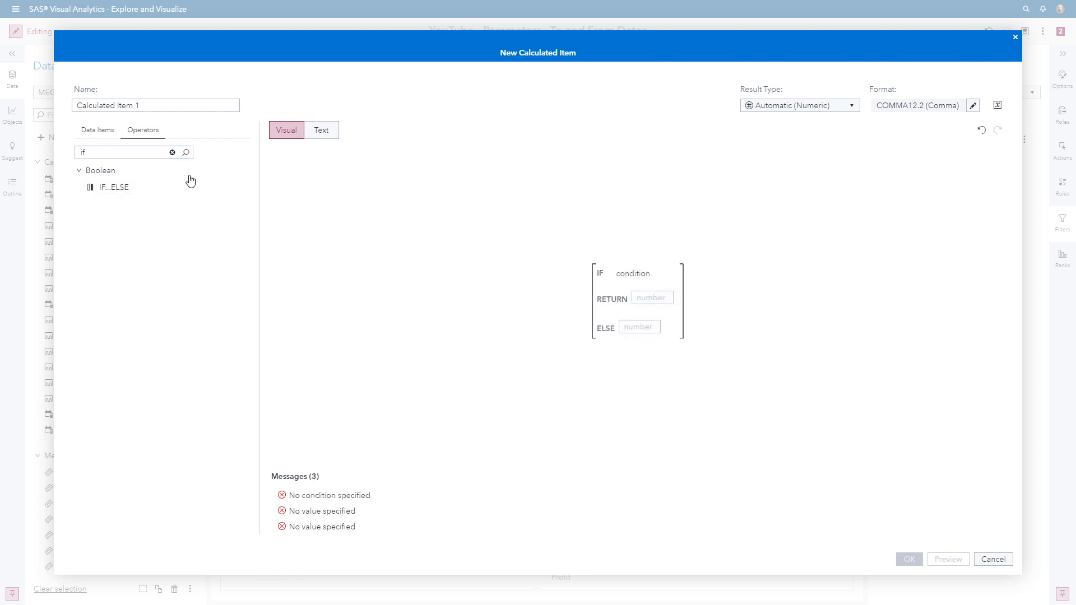
Build the IF condition with the x = y operator so that Date equals SelectedDayParameter.
{"action": "left_click", "coordinate": [172, 153]}
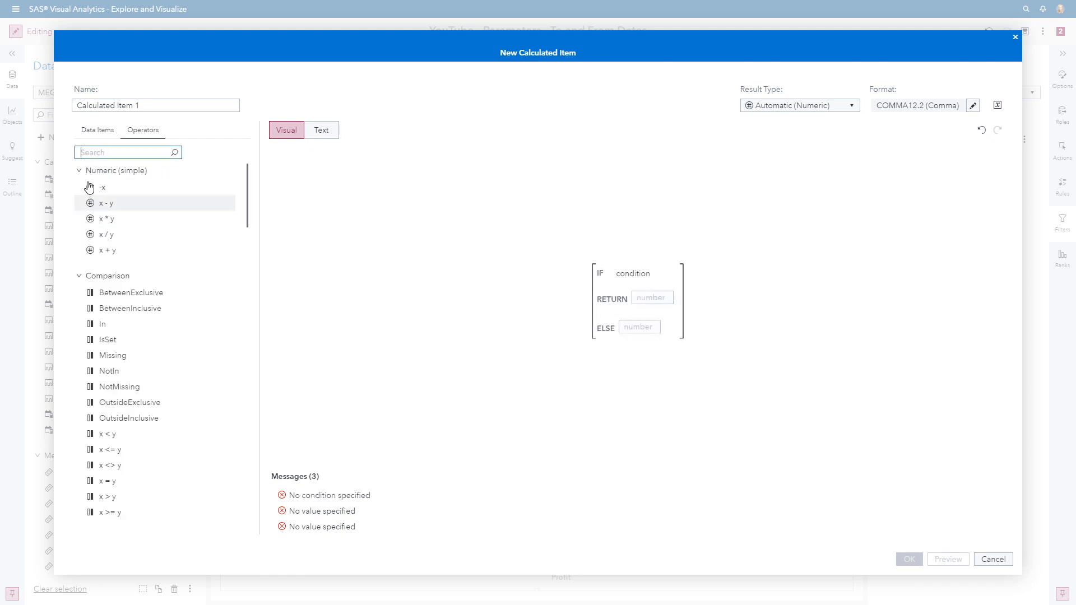
{"action": "left_click_drag", "start_coordinate": [115, 487], "coordinate": [635, 273]}
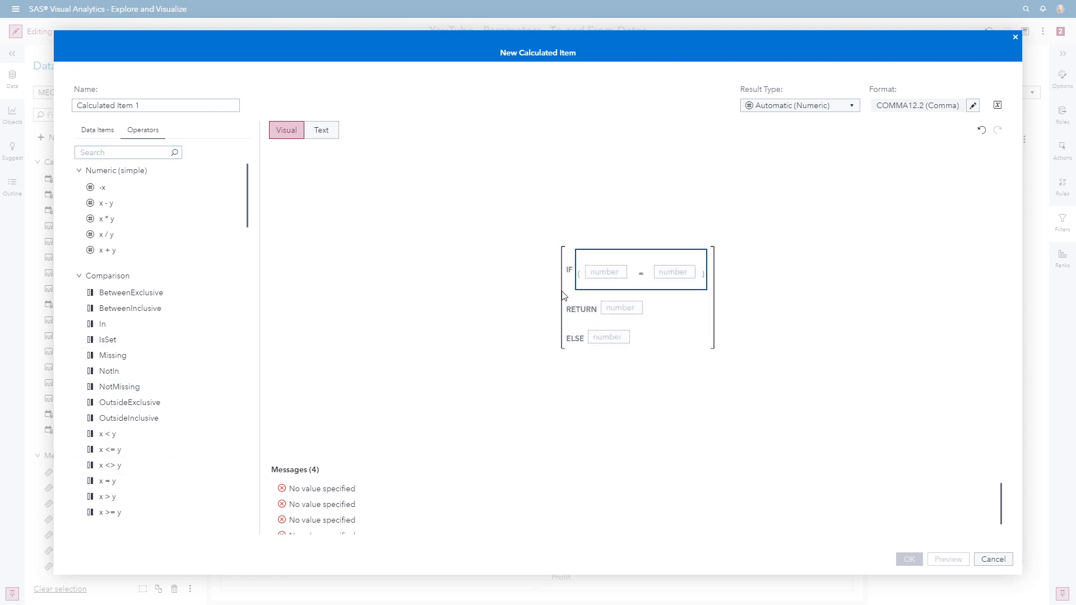
{"action": "left_click", "coordinate": [87, 134]}
{"action": "left_click", "coordinate": [79, 203]}
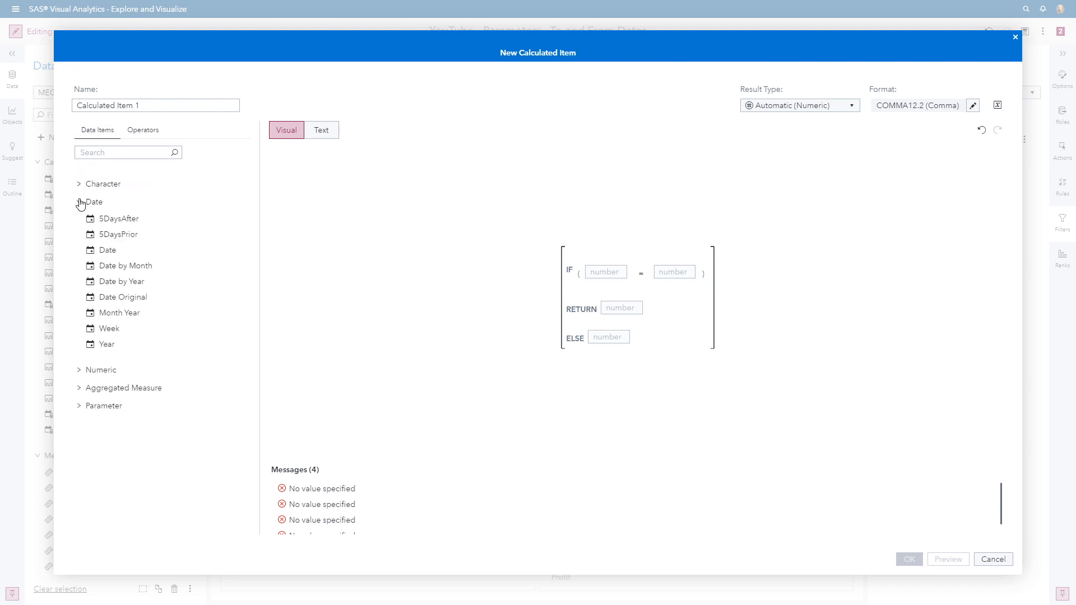
{"action": "double_click", "coordinate": [109, 255]}
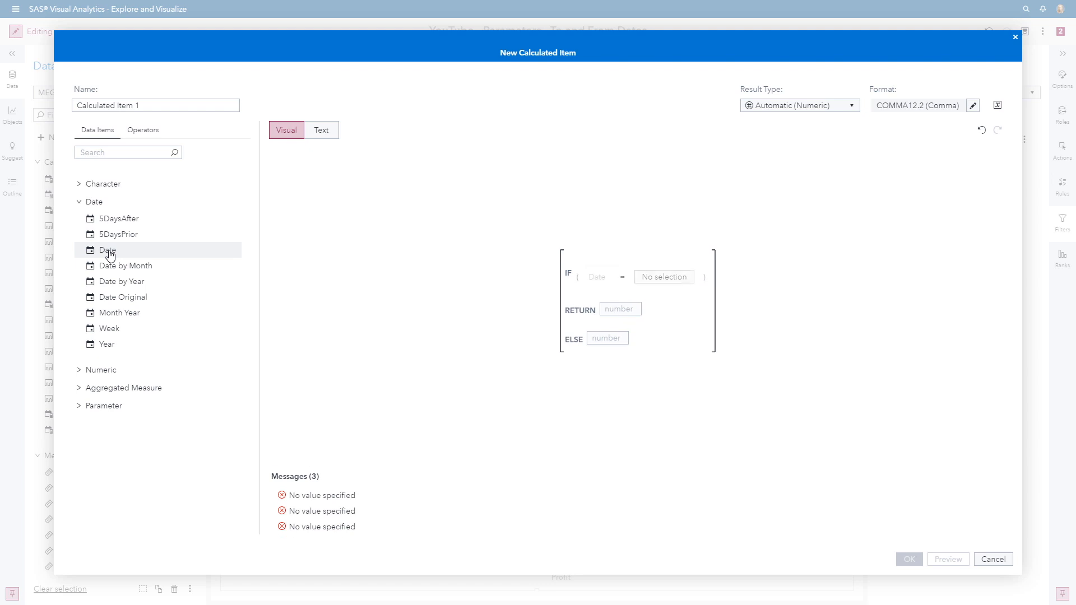
{"action": "left_click", "coordinate": [79, 407]}
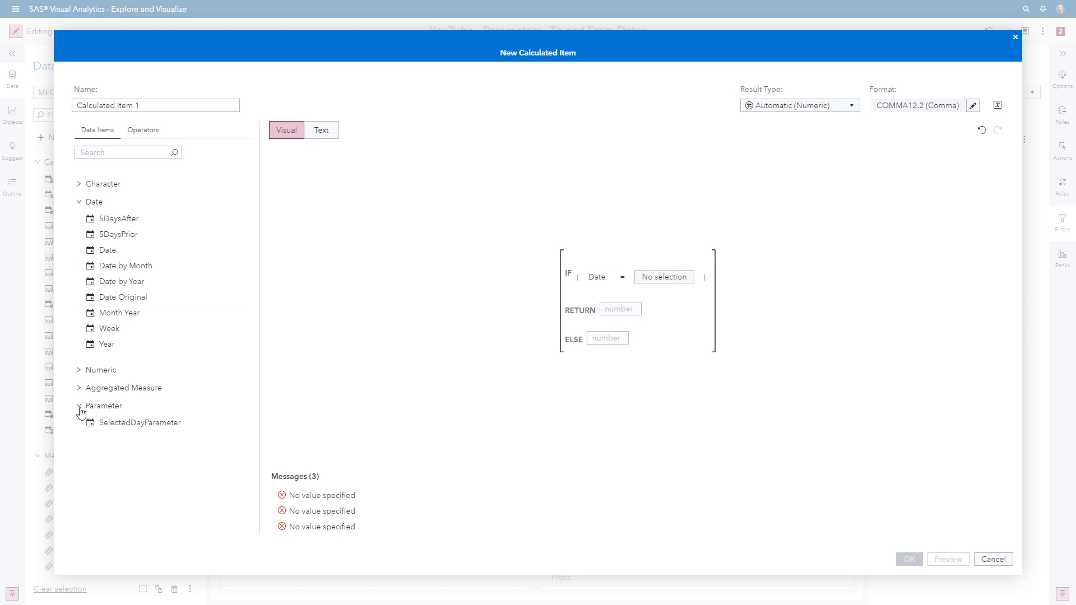
{"action": "double_click", "coordinate": [129, 426]}
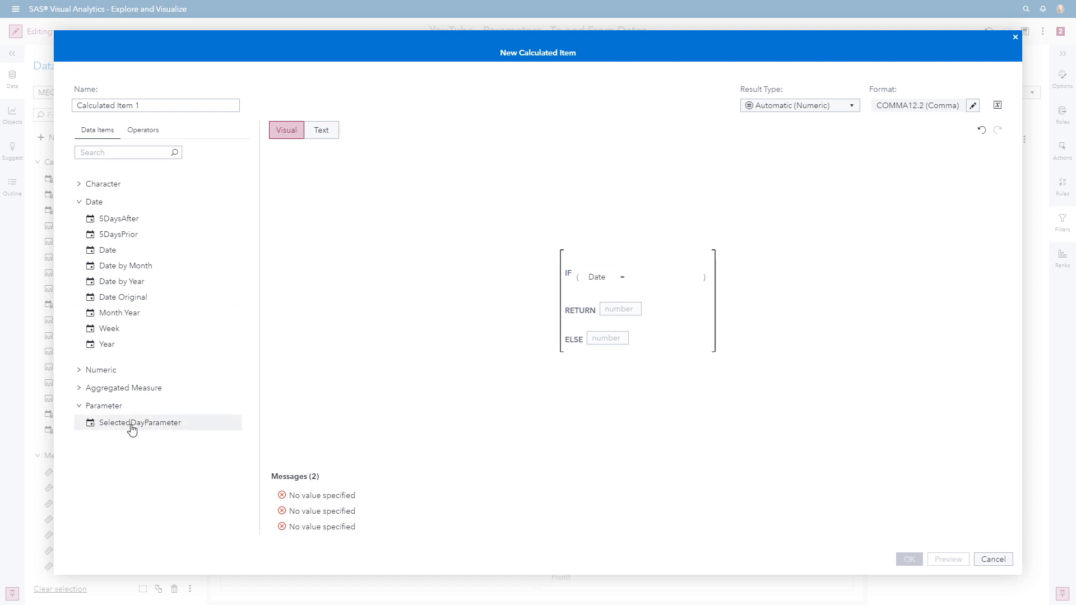
Make the expression return 1, else 0, and save the calculated item as "SelectedDateFlag".
{"action": "left_click", "coordinate": [609, 321]}
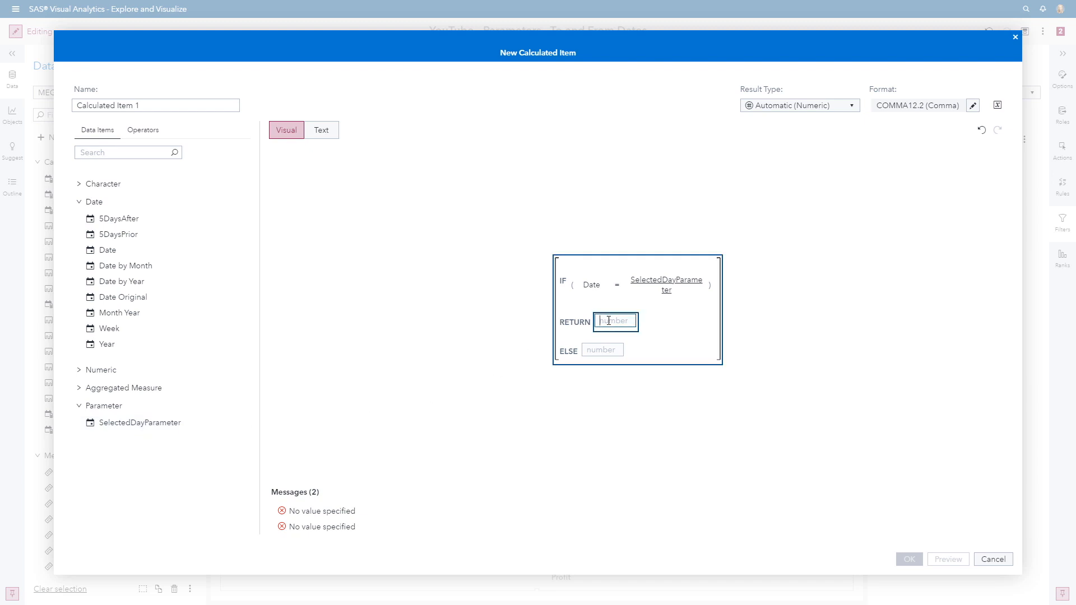
{"action": "type", "text": "1"}
{"action": "left_click", "coordinate": [599, 352]}
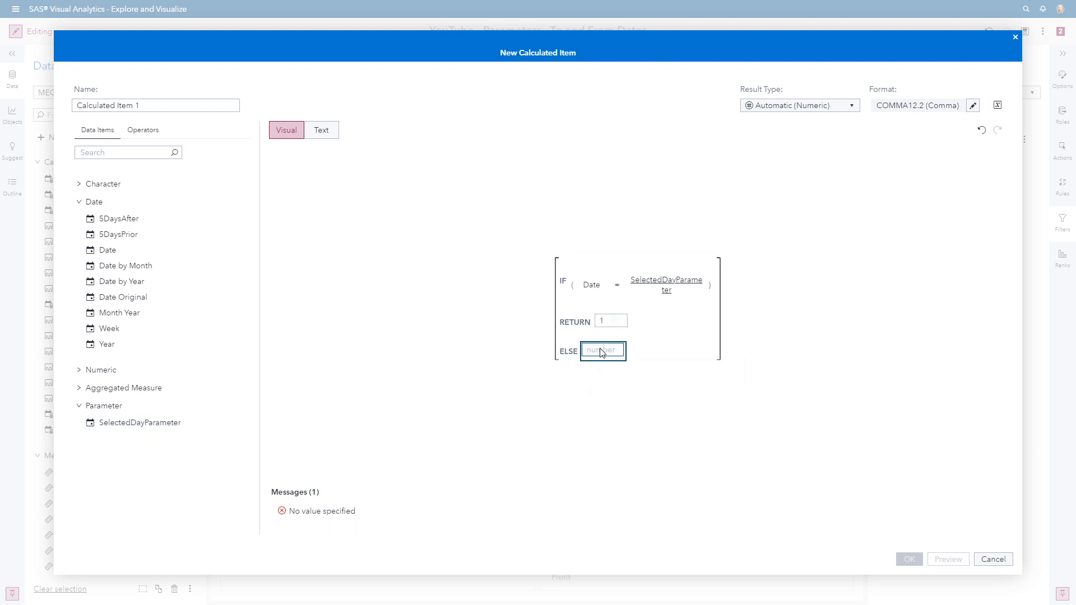
{"action": "type", "text": "0"}
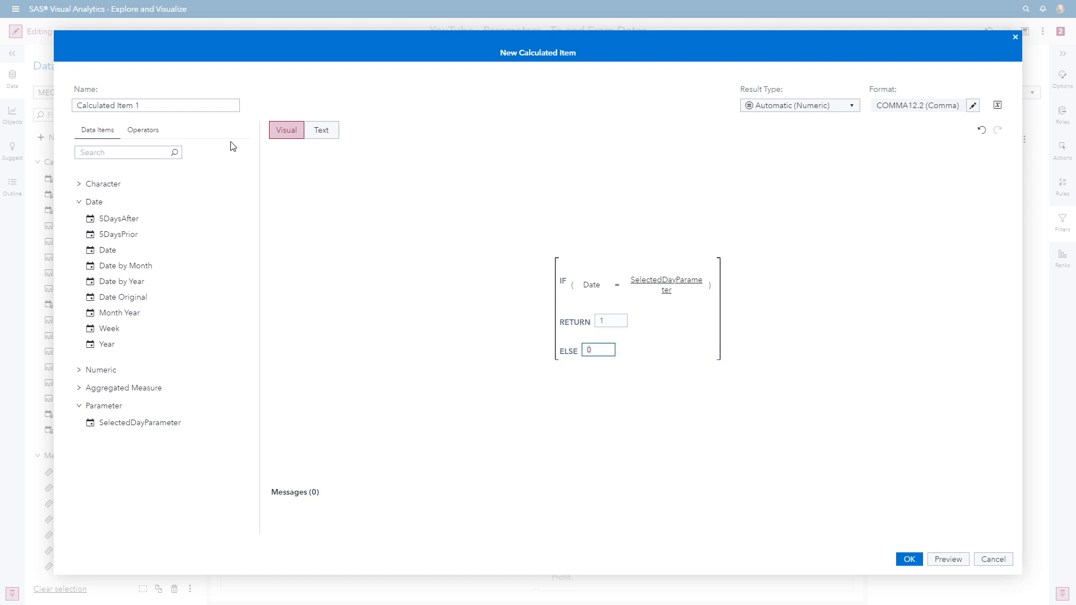
{"action": "left_click", "coordinate": [162, 108]}
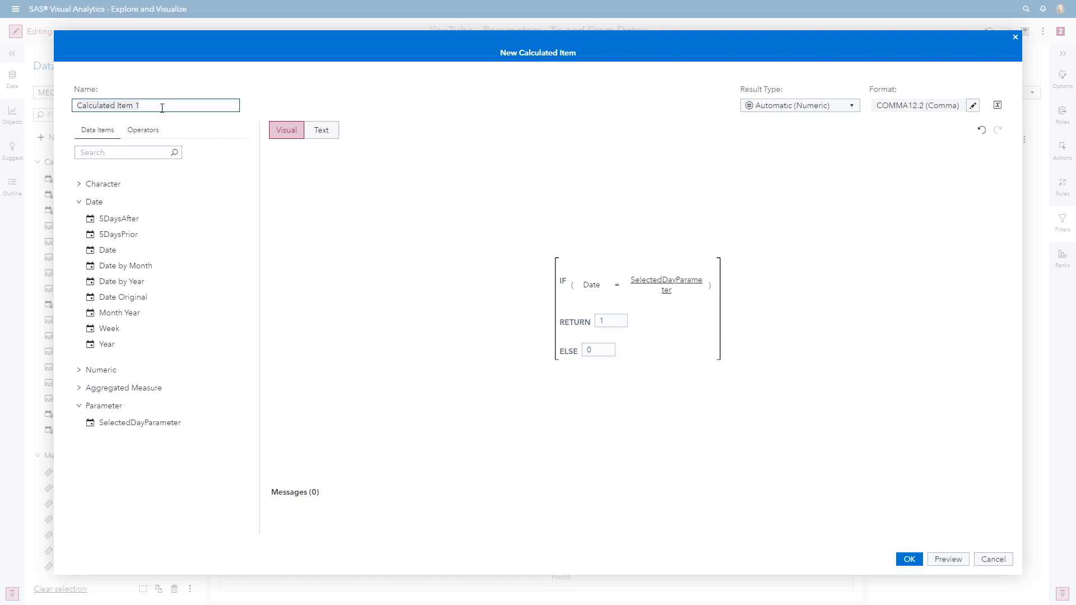
{"action": "type", "text": "SelectedDateFlag"}
{"action": "left_click", "coordinate": [909, 560]}
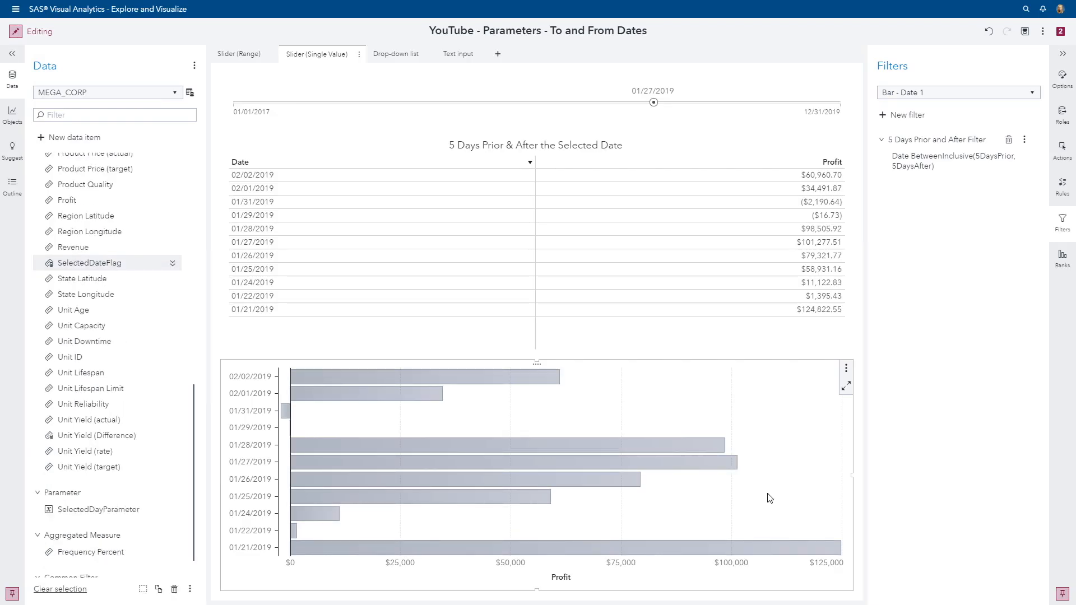
Add a display rule to the bar chart that colors bars light yellow where SelectedDateFlag > 0.
{"action": "left_click", "coordinate": [1069, 194]}
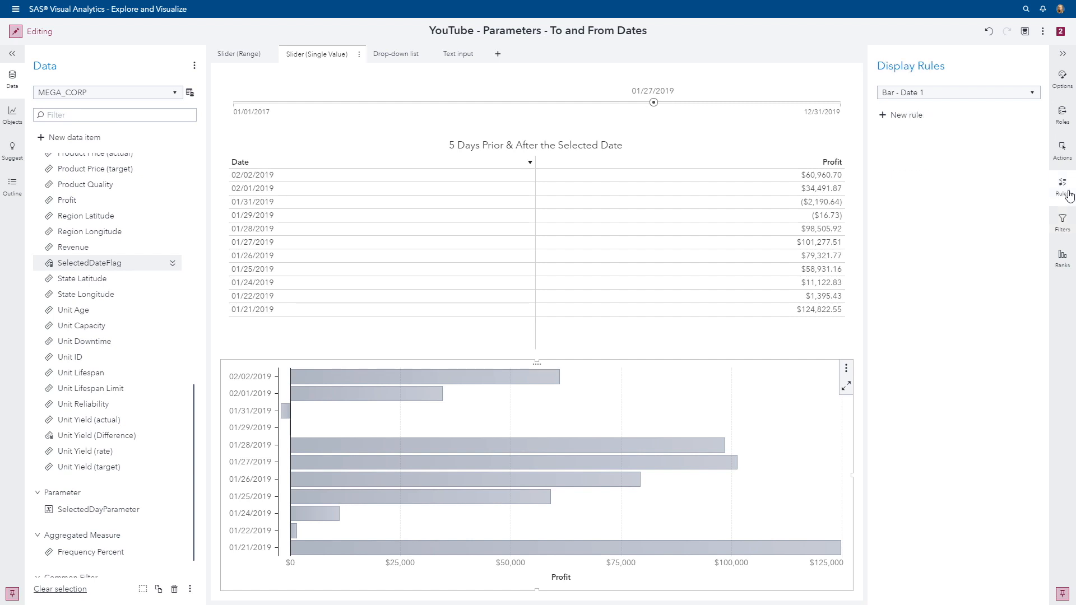
{"action": "left_click", "coordinate": [885, 116]}
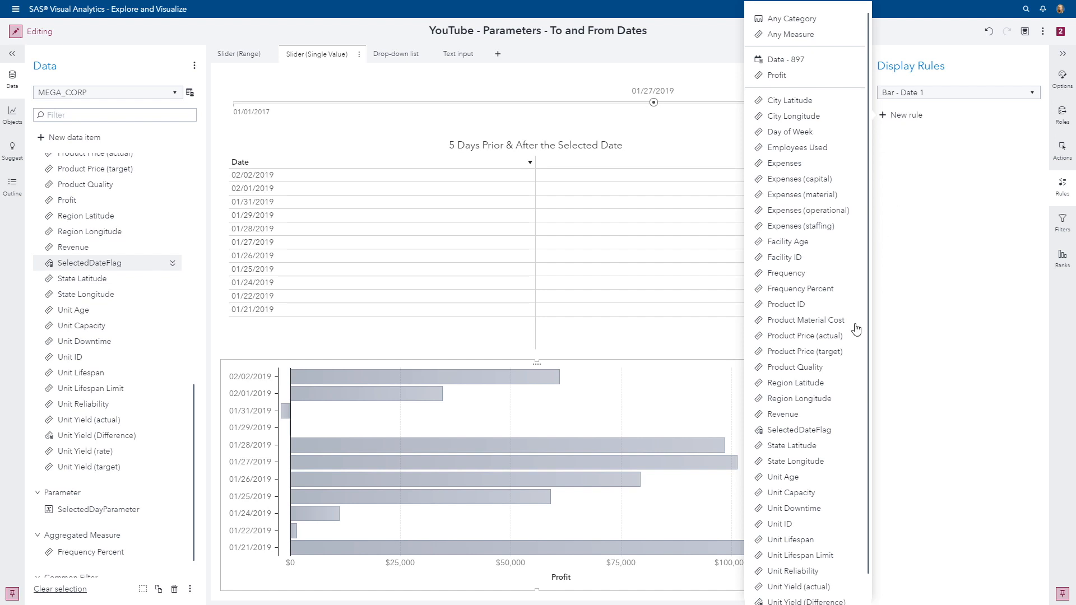
{"action": "left_click", "coordinate": [801, 431]}
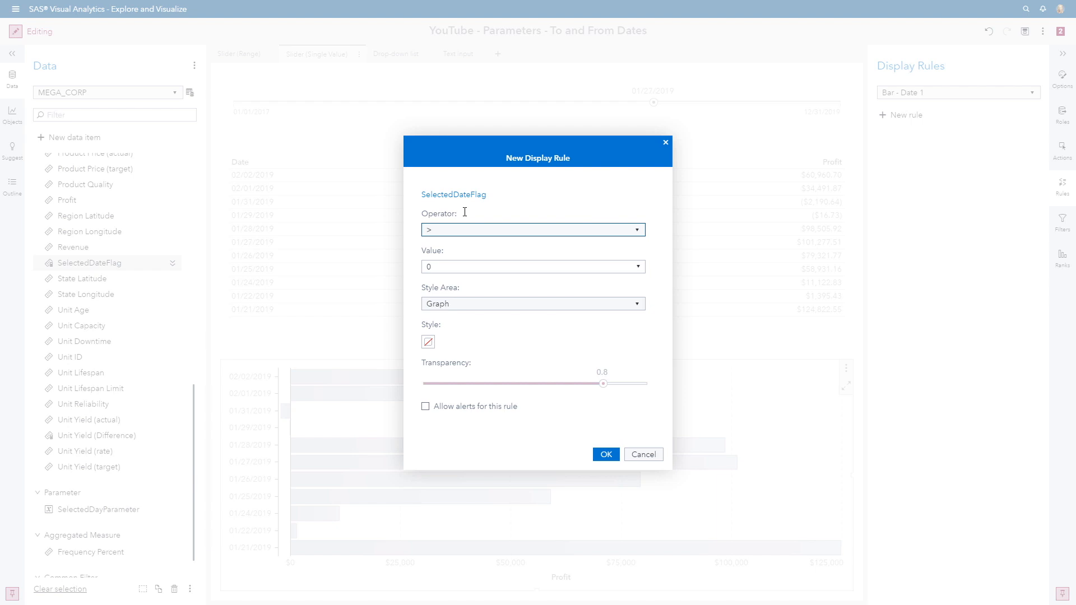
{"action": "left_click", "coordinate": [429, 344]}
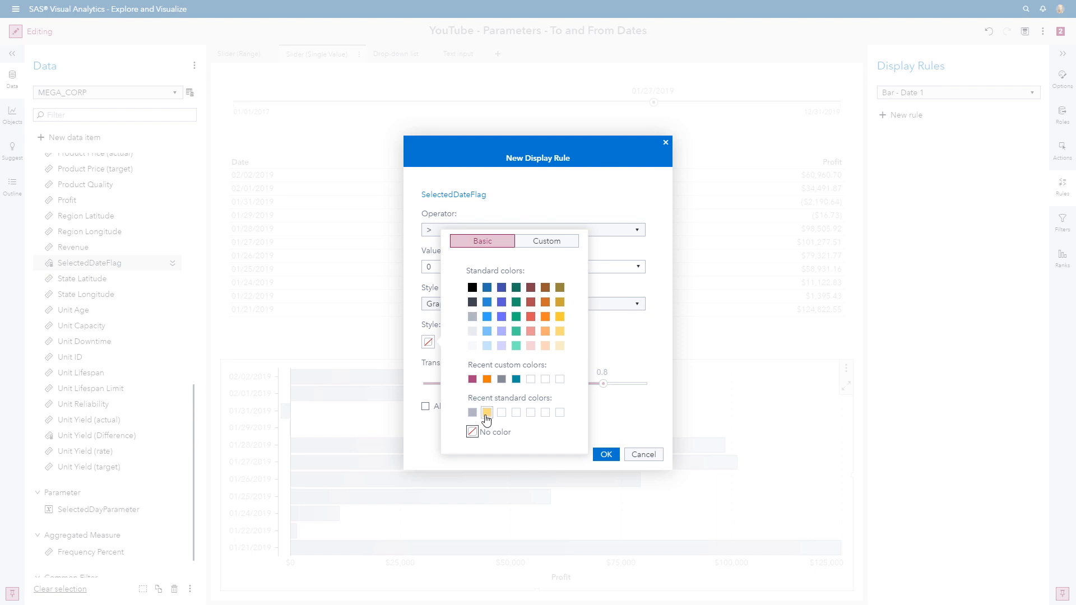
{"action": "left_click", "coordinate": [485, 415]}
{"action": "left_click", "coordinate": [606, 455]}
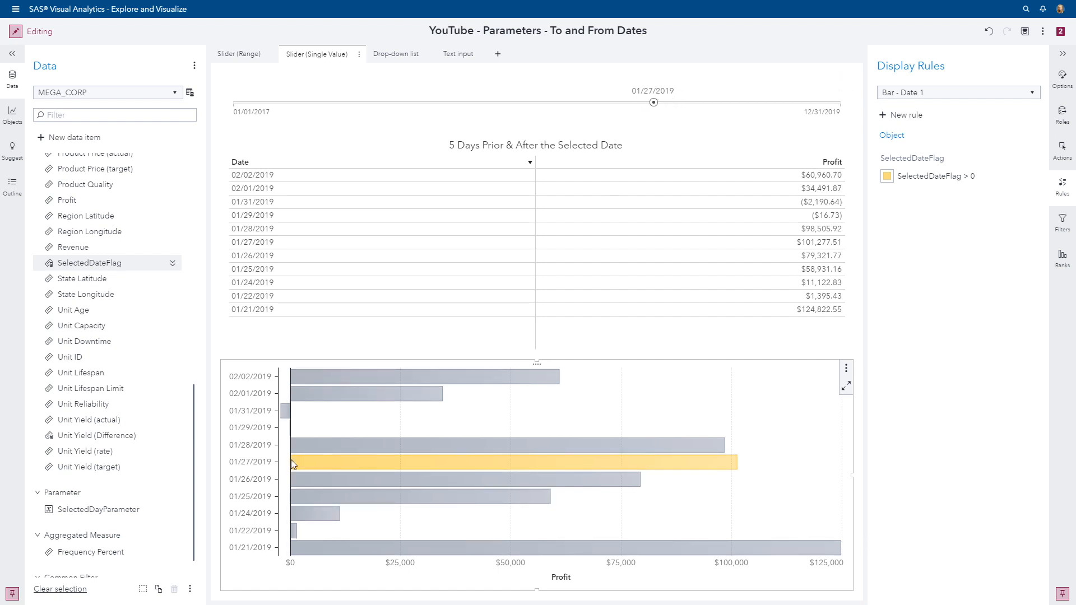
{"action": "mouse_move", "coordinate": [311, 465]}
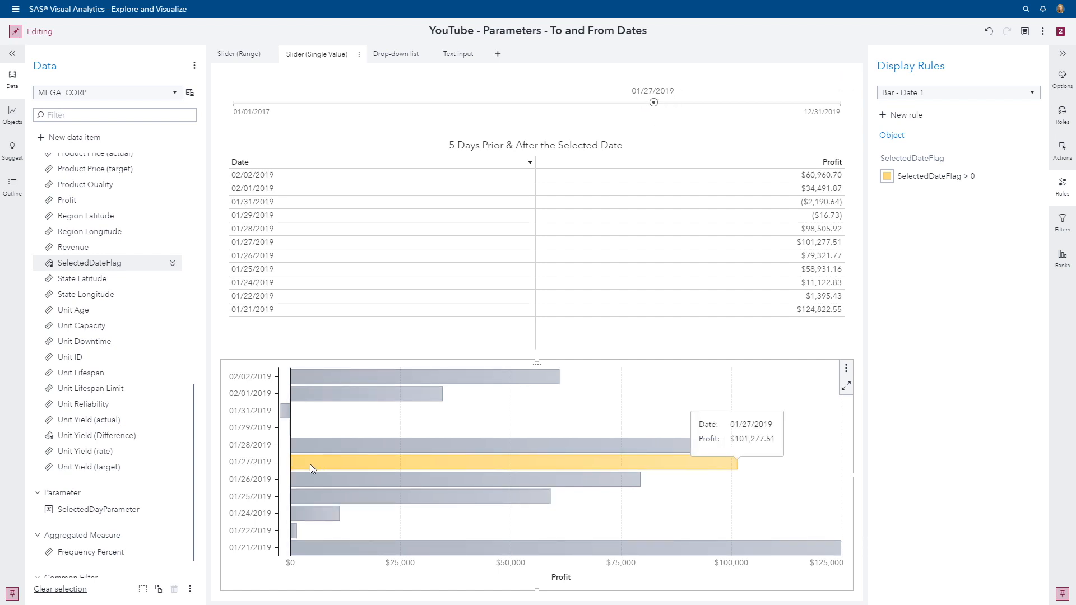
Add a display rule to the list table giving rows a light yellow background where SelectedDateFlag > 0.
{"action": "left_click", "coordinate": [617, 256]}
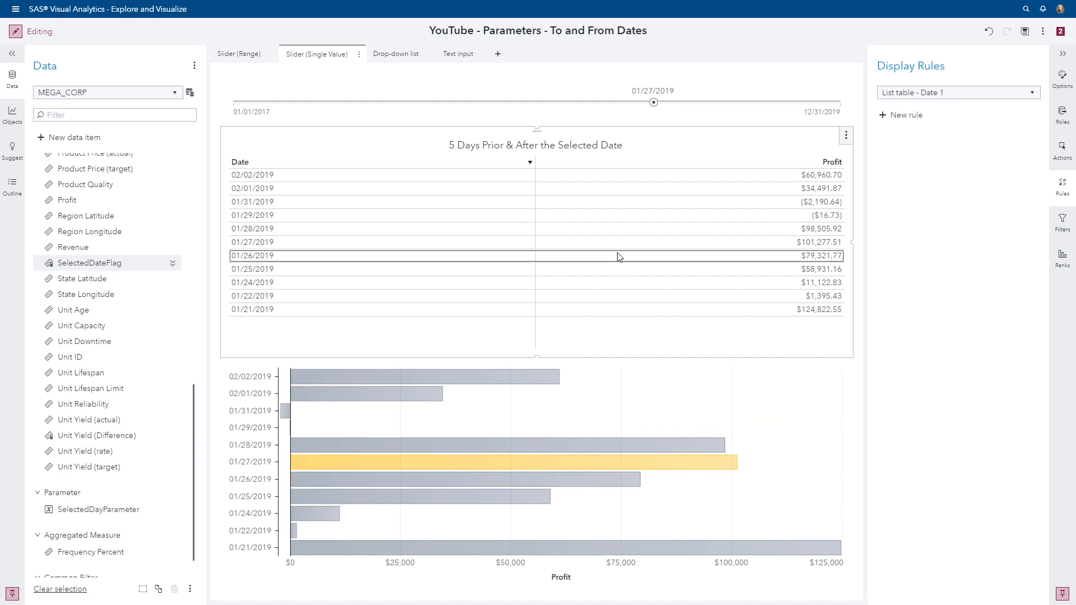
{"action": "left_click", "coordinate": [884, 116]}
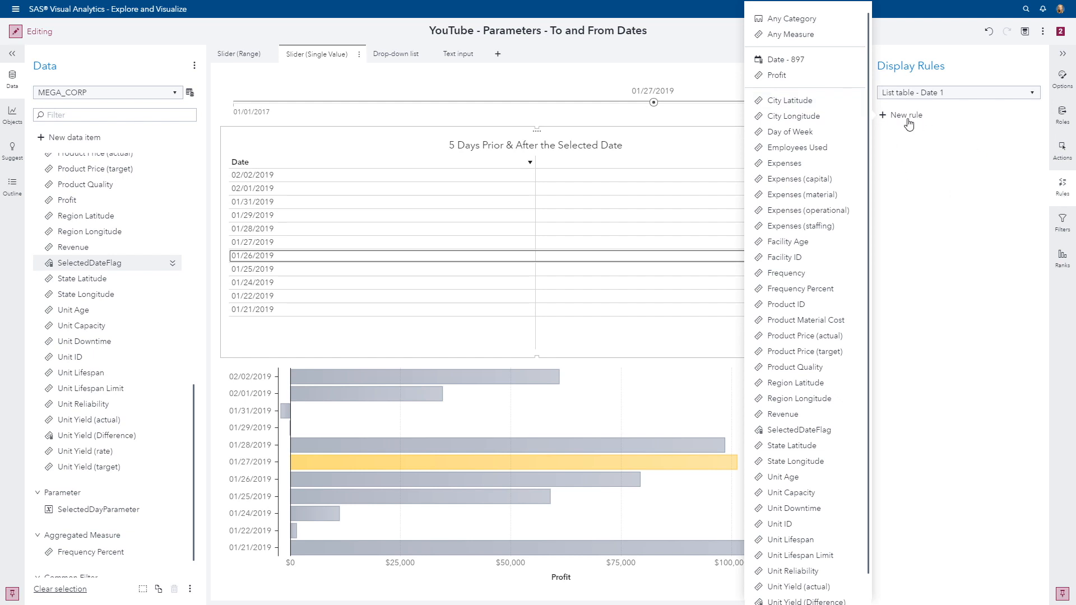
{"action": "left_click", "coordinate": [800, 430]}
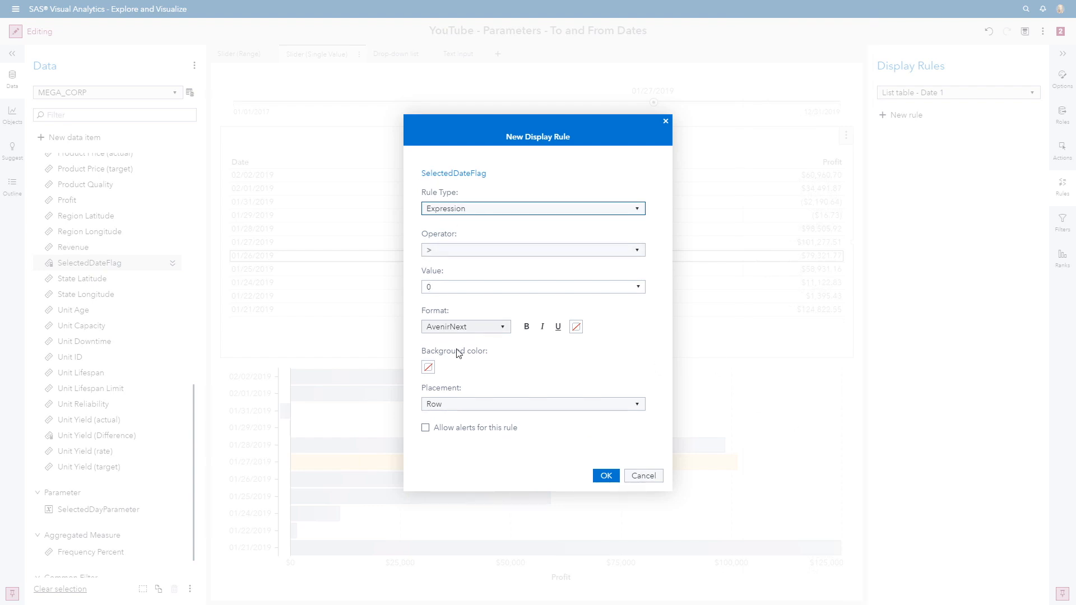
{"action": "left_click", "coordinate": [428, 367]}
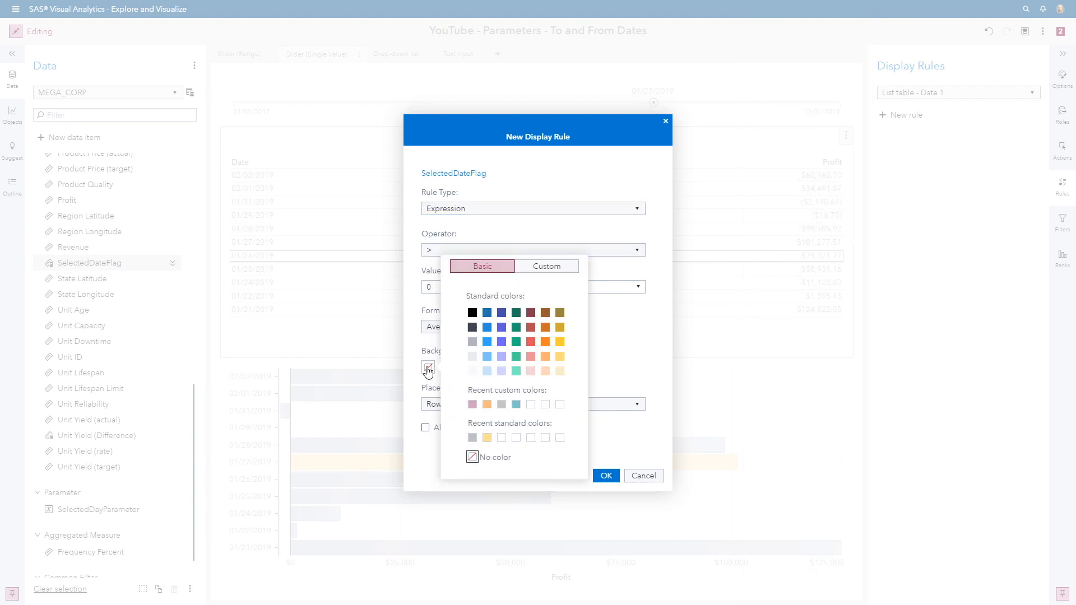
{"action": "left_click", "coordinate": [486, 437]}
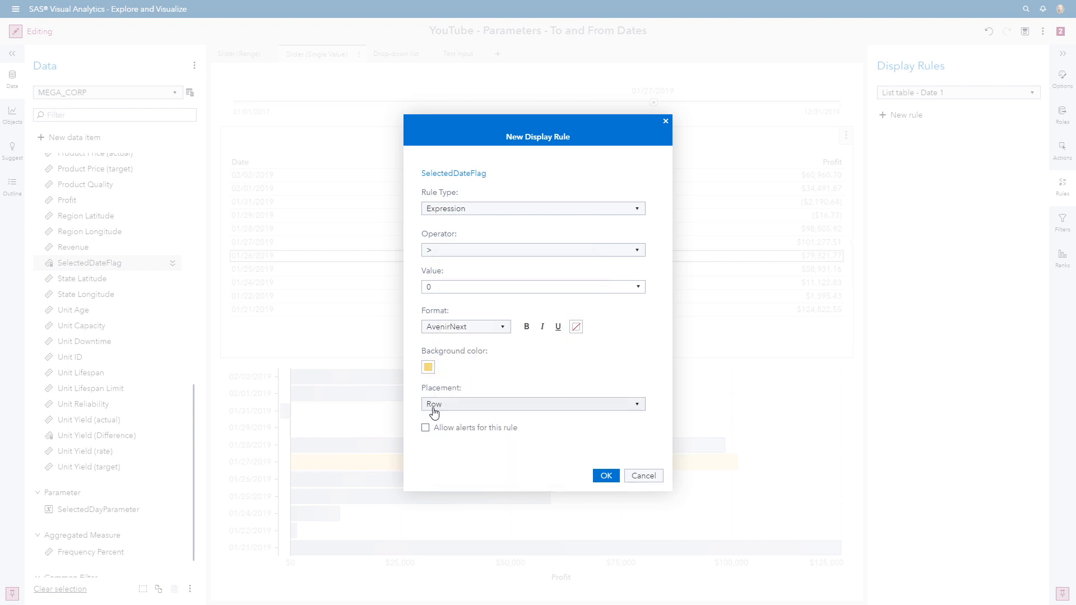
{"action": "left_click", "coordinate": [597, 475]}
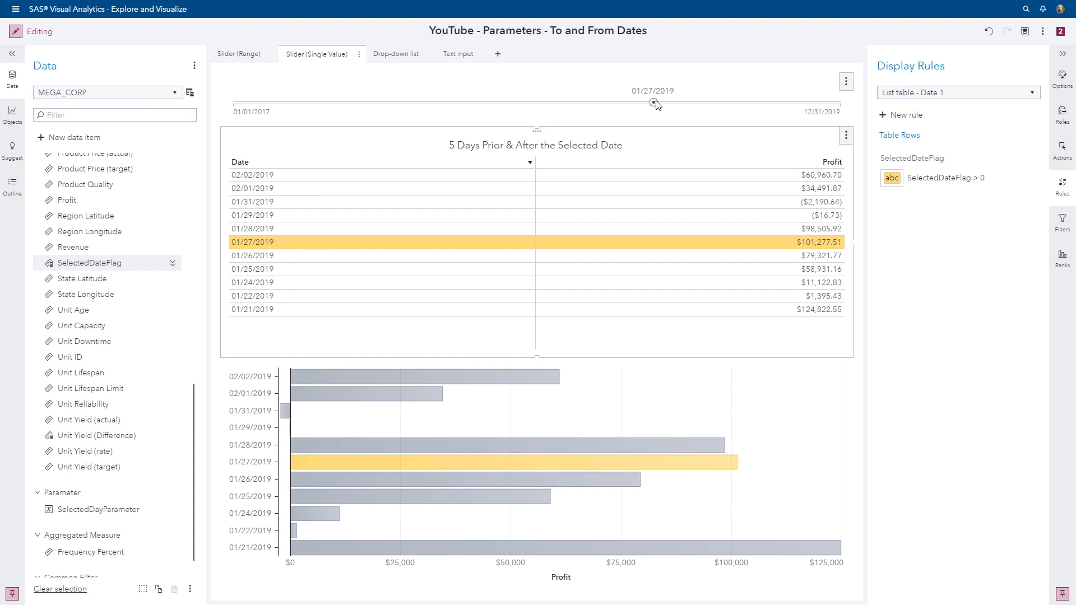
Set the single-date slider to 03/16/2019 to test the highlighting in the table and bar chart.
{"action": "left_click_drag", "start_coordinate": [654, 103], "coordinate": [680, 105]}
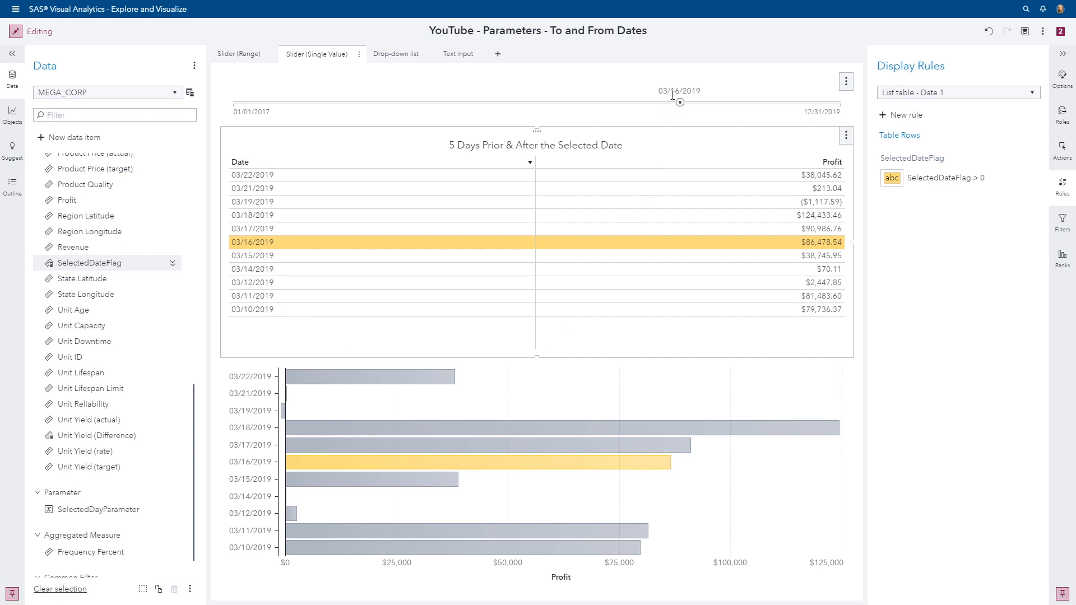
{"action": "mouse_move", "coordinate": [532, 475]}
Switch to the "Blog - Parameters - To and From Dates" report and display its Drop-down list page.
{"action": "left_click", "coordinate": [1061, 32]}
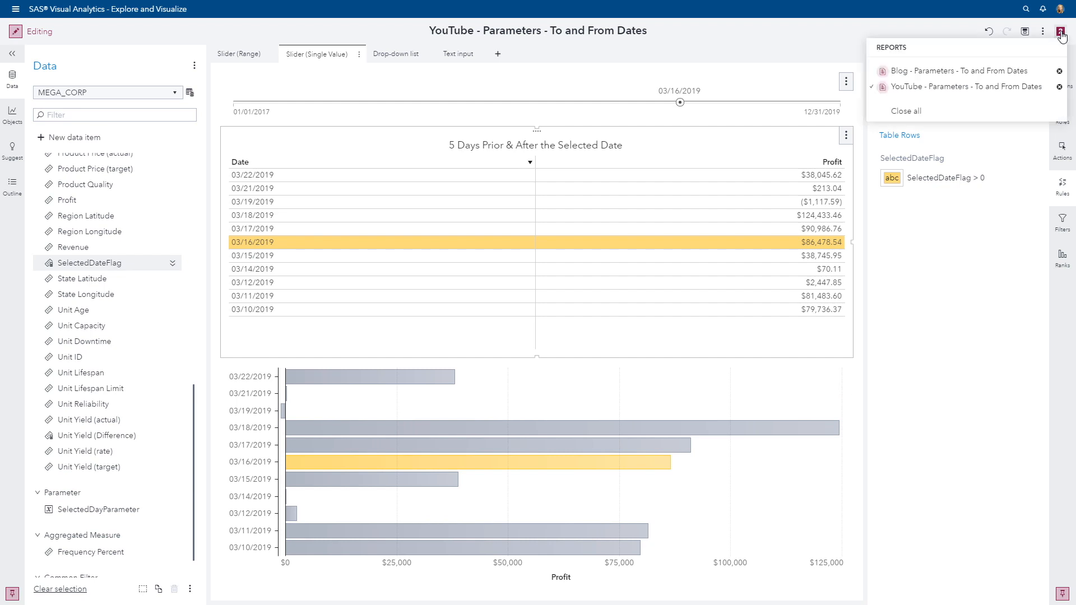
{"action": "left_click", "coordinate": [993, 75]}
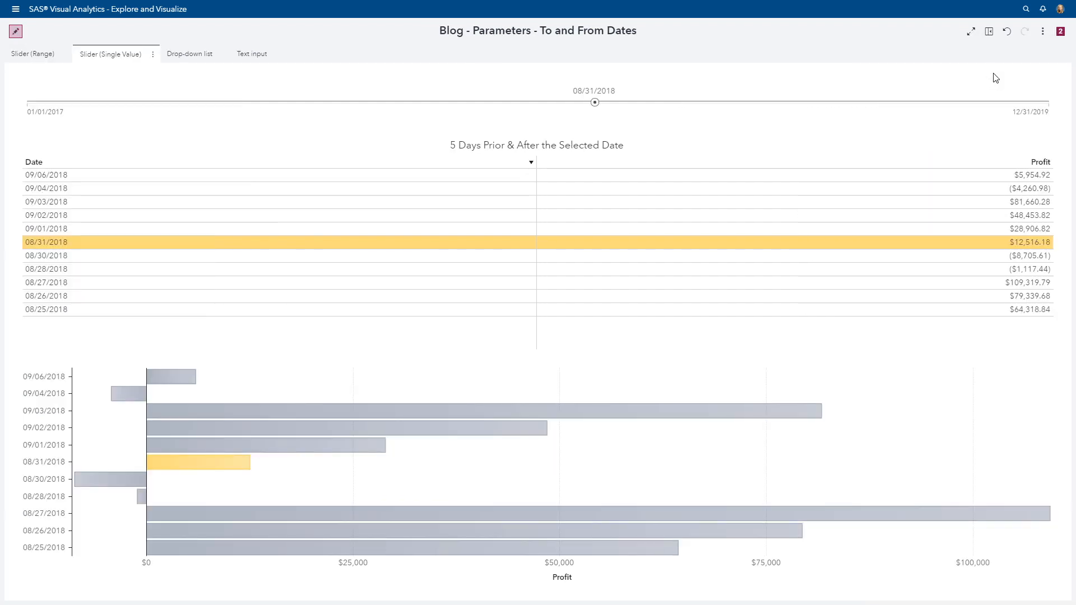
{"action": "left_click", "coordinate": [191, 58]}
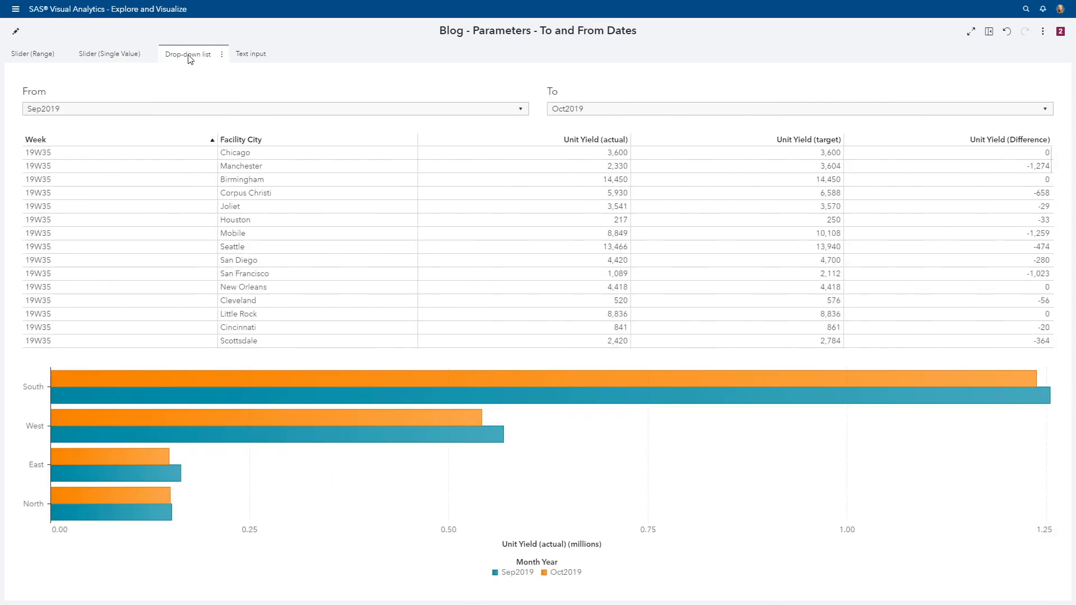
Set the example page's date range to From Aug2019 and To Nov2019.
{"action": "left_click", "coordinate": [174, 116]}
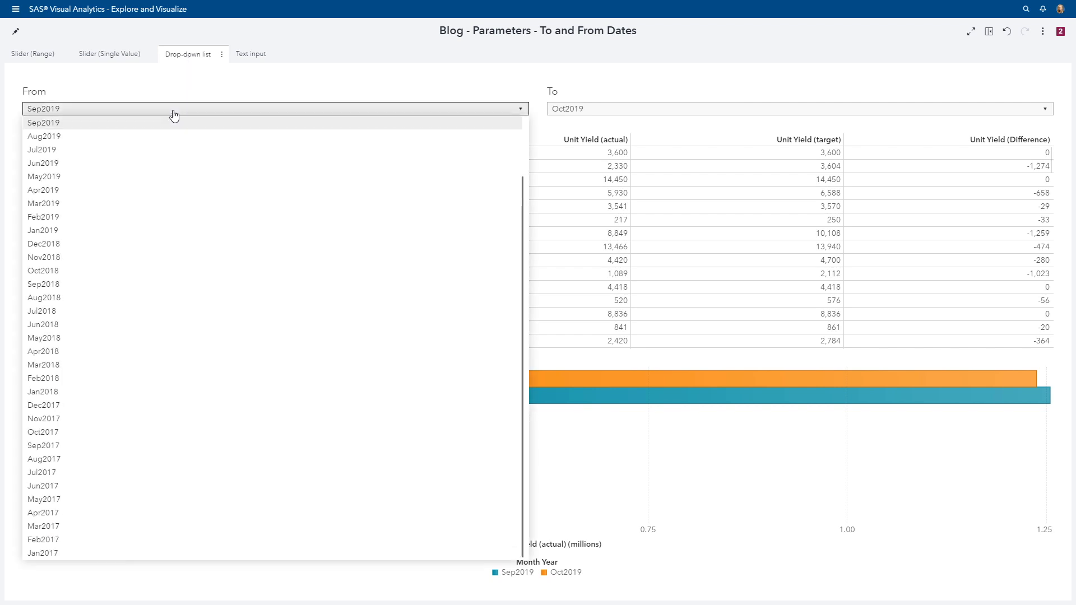
{"action": "scroll", "coordinate": [159, 182], "scroll_direction": "up", "scroll_amount": 1}
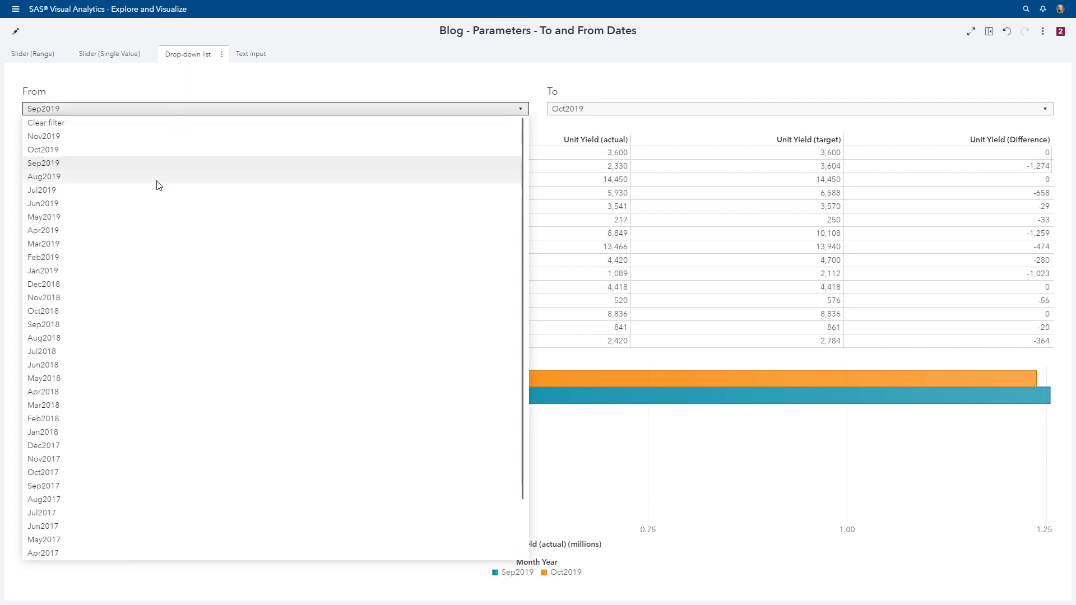
{"action": "left_click", "coordinate": [62, 178]}
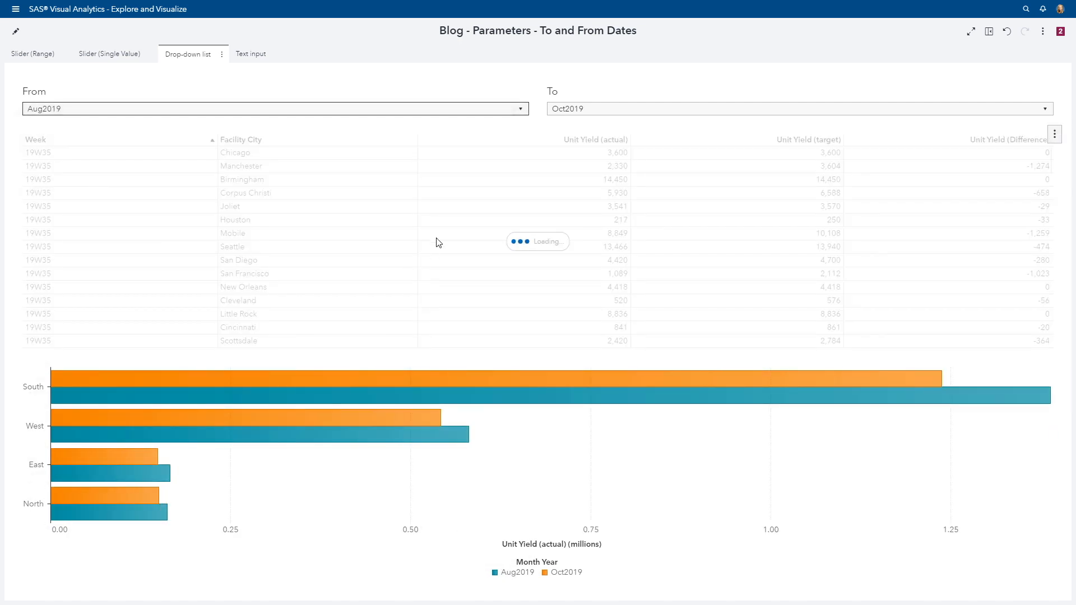
{"action": "left_click", "coordinate": [638, 119]}
{"action": "scroll", "coordinate": [575, 178], "scroll_direction": "up", "scroll_amount": 1}
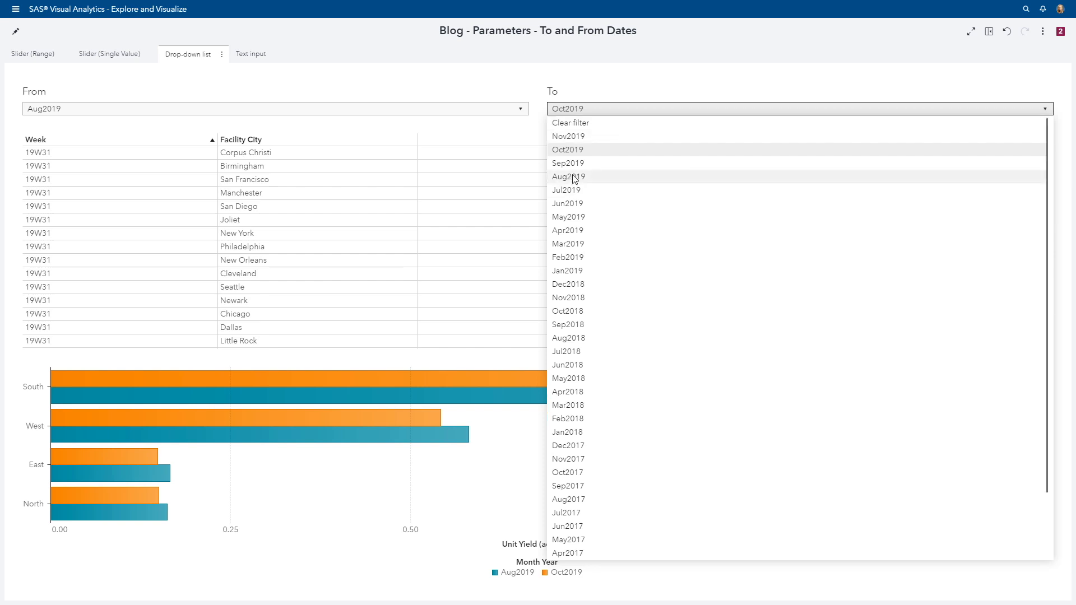
{"action": "left_click", "coordinate": [577, 137]}
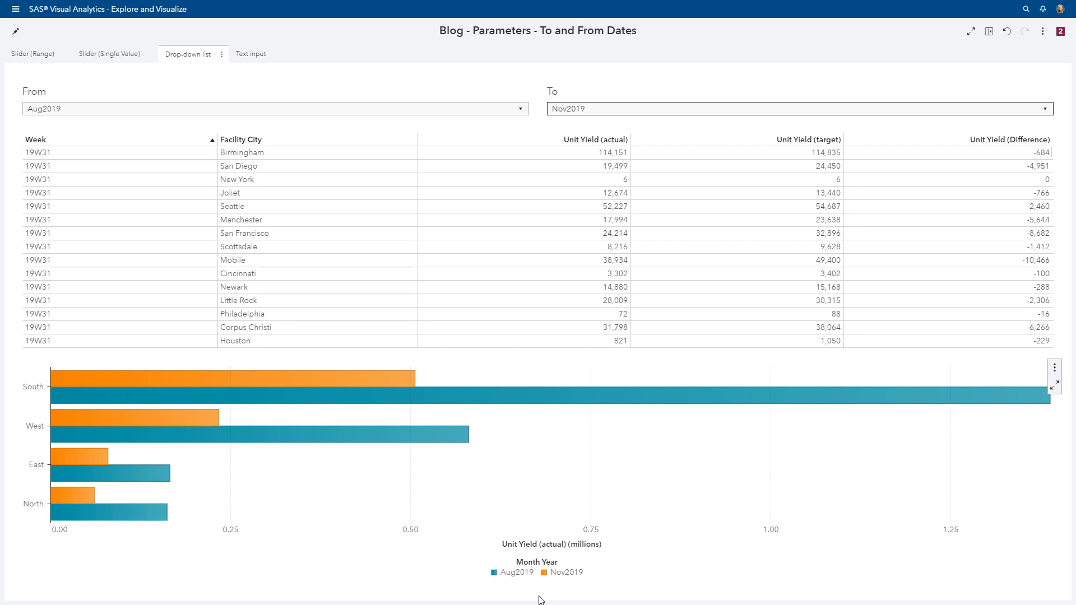
Return to the "YouTube - Parameters - To and From Dates" report and show the page prompt area on its Drop-down list page.
{"action": "left_click", "coordinate": [1060, 32]}
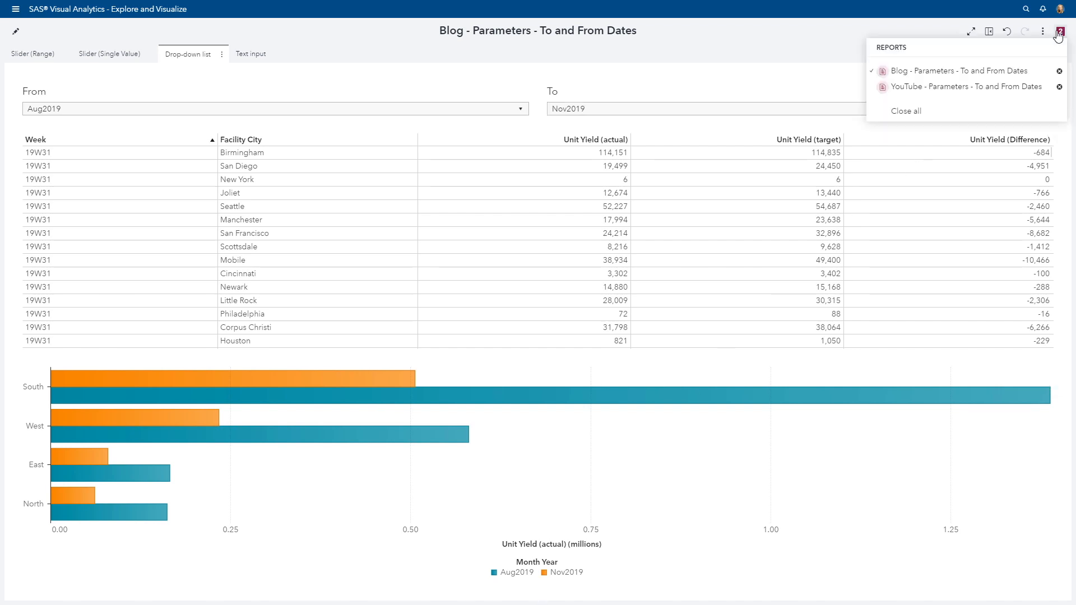
{"action": "left_click", "coordinate": [990, 90]}
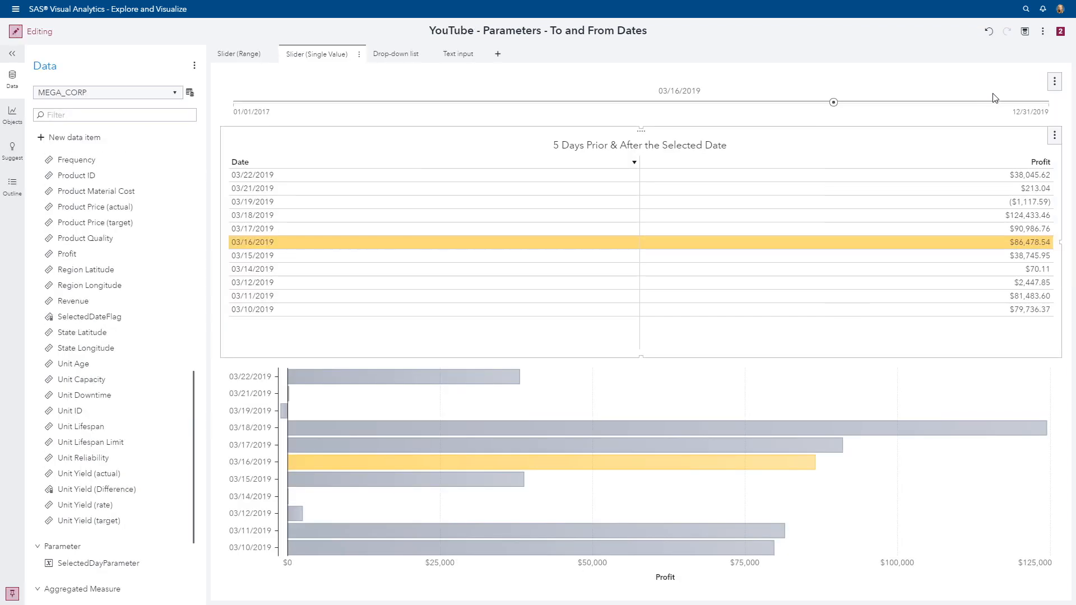
{"action": "left_click", "coordinate": [399, 54]}
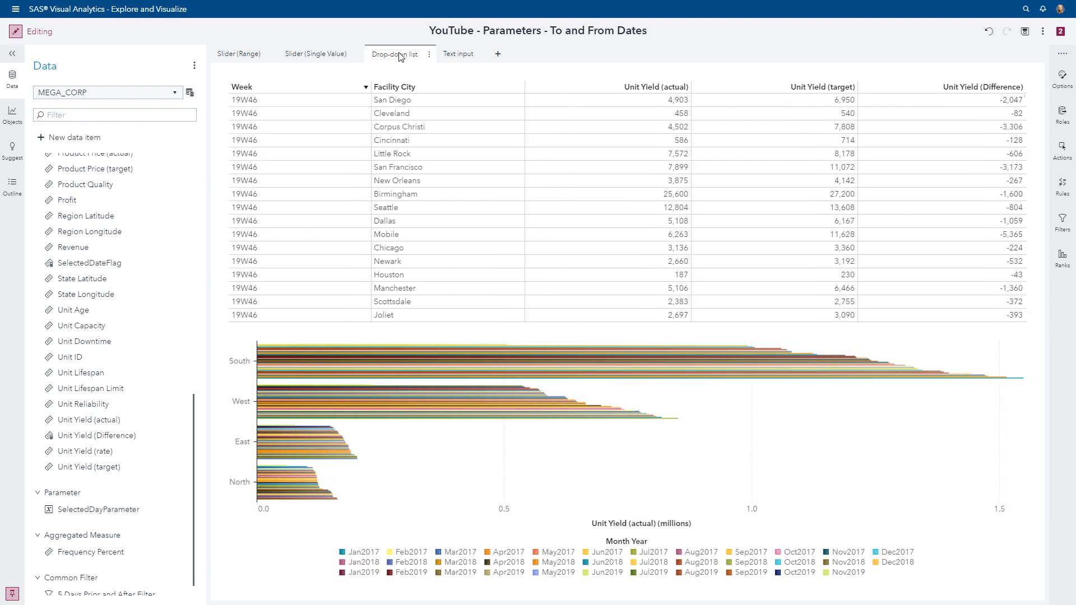
{"action": "left_click", "coordinate": [430, 55]}
{"action": "left_click", "coordinate": [463, 176]}
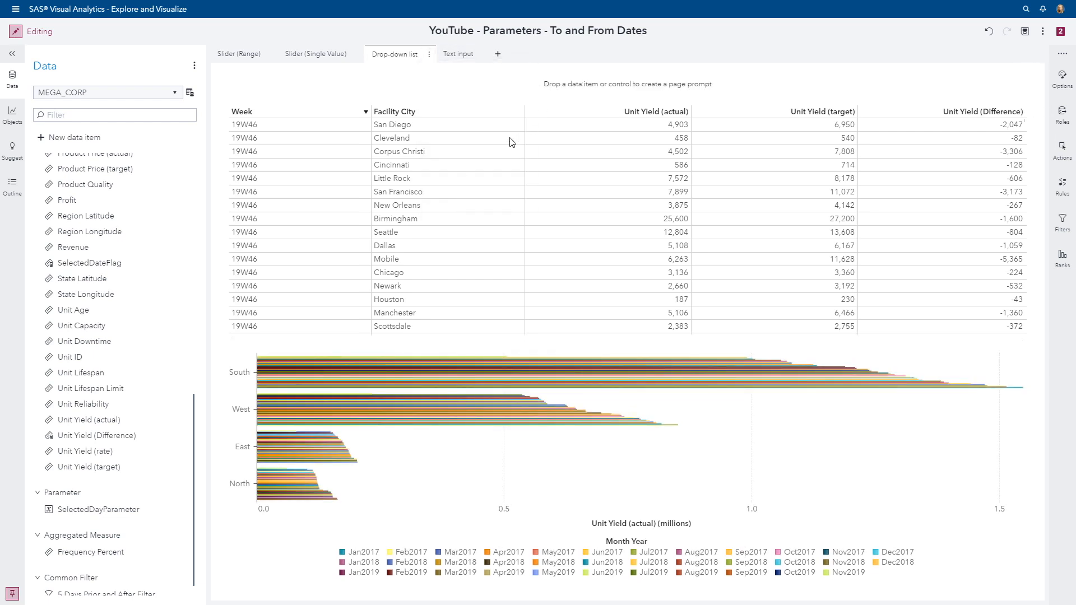
Add two drop-down list controls side by side above the list table, and hide the page prompt area.
{"action": "left_click", "coordinate": [12, 114]}
{"action": "left_click", "coordinate": [60, 101]}
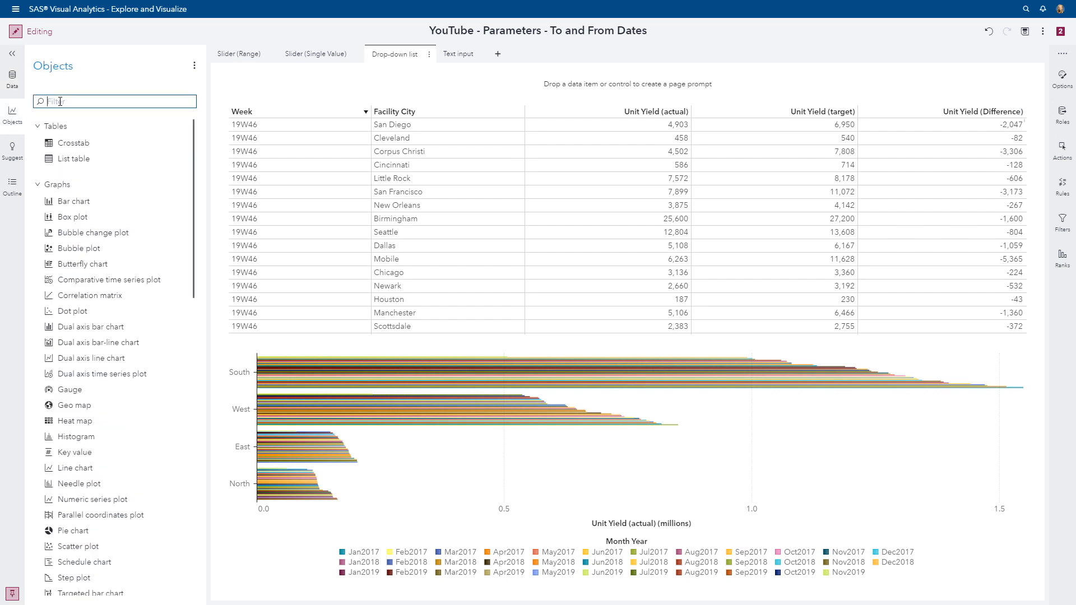
{"action": "type", "text": "dr"}
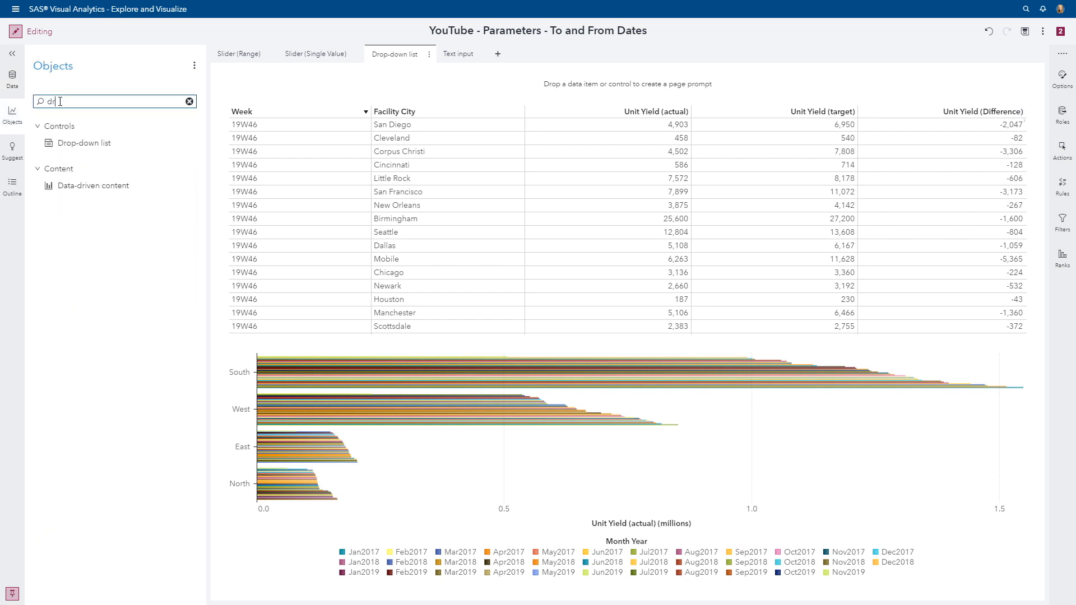
{"action": "left_click_drag", "start_coordinate": [92, 141], "coordinate": [538, 102]}
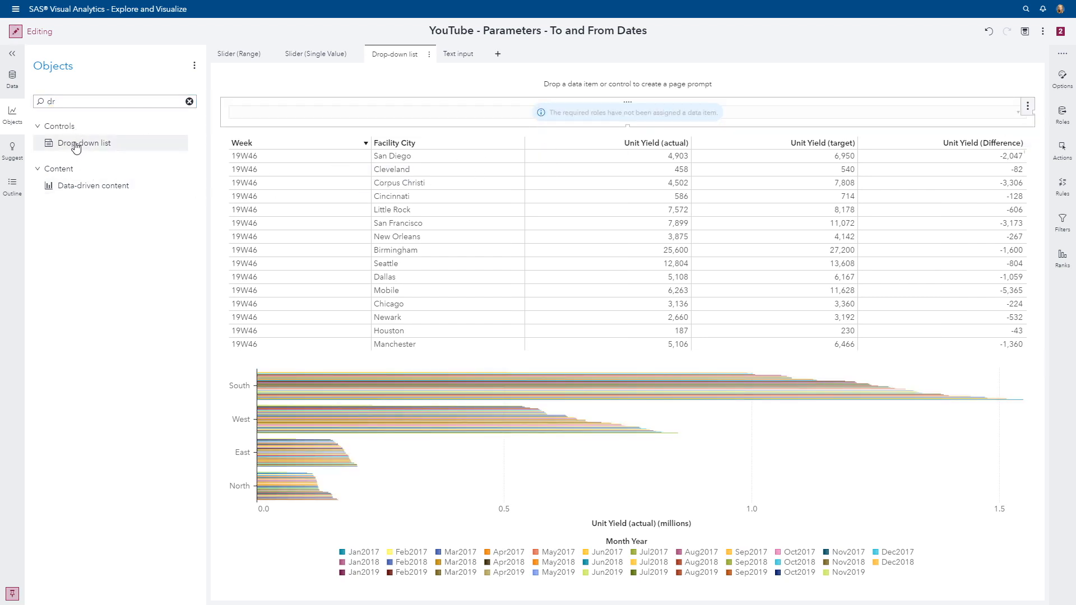
{"action": "left_click_drag", "start_coordinate": [80, 144], "coordinate": [887, 117]}
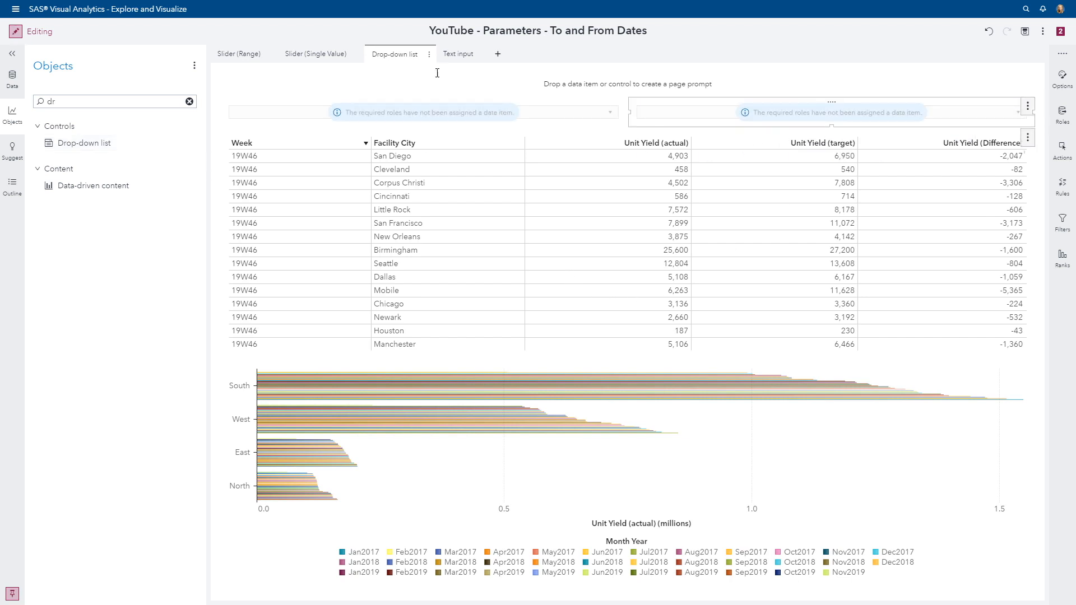
{"action": "left_click", "coordinate": [429, 55]}
{"action": "left_click", "coordinate": [473, 171]}
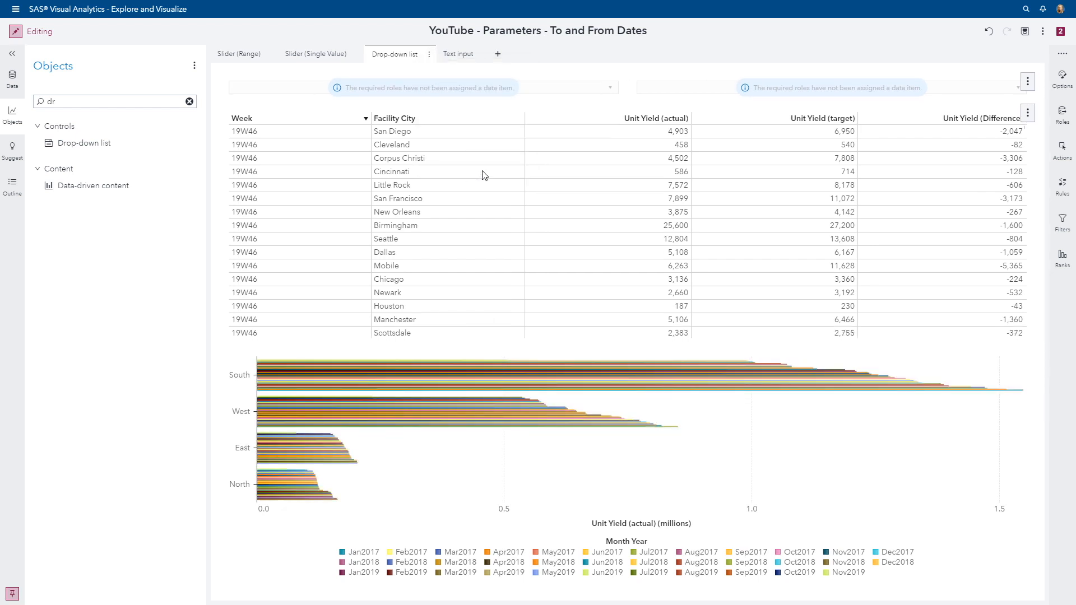
Assign Month Year as the category of the first drop-down list.
{"action": "left_click", "coordinate": [537, 89]}
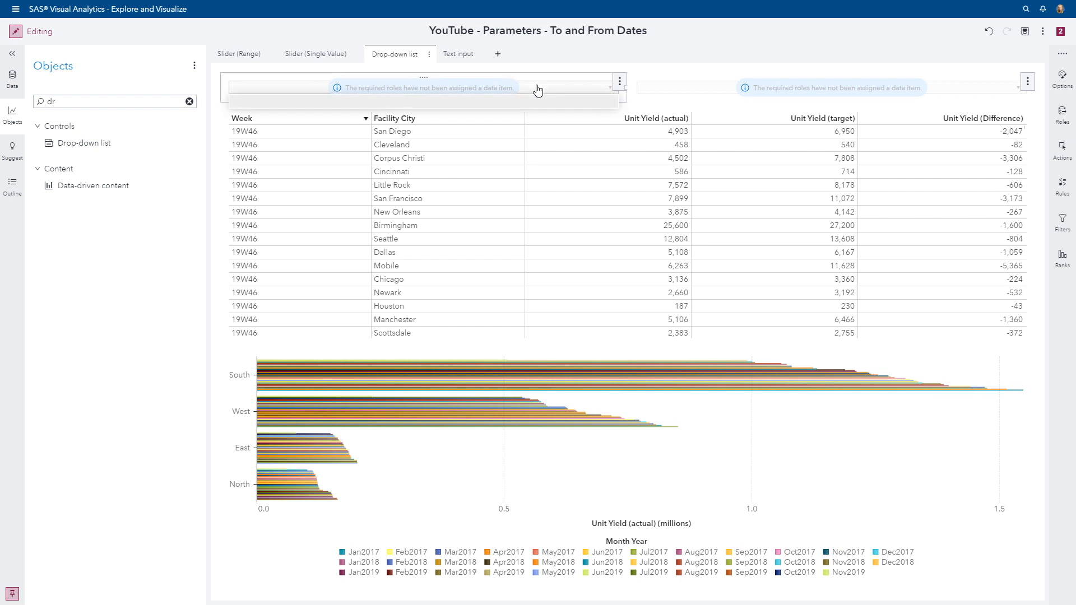
{"action": "left_click", "coordinate": [538, 89]}
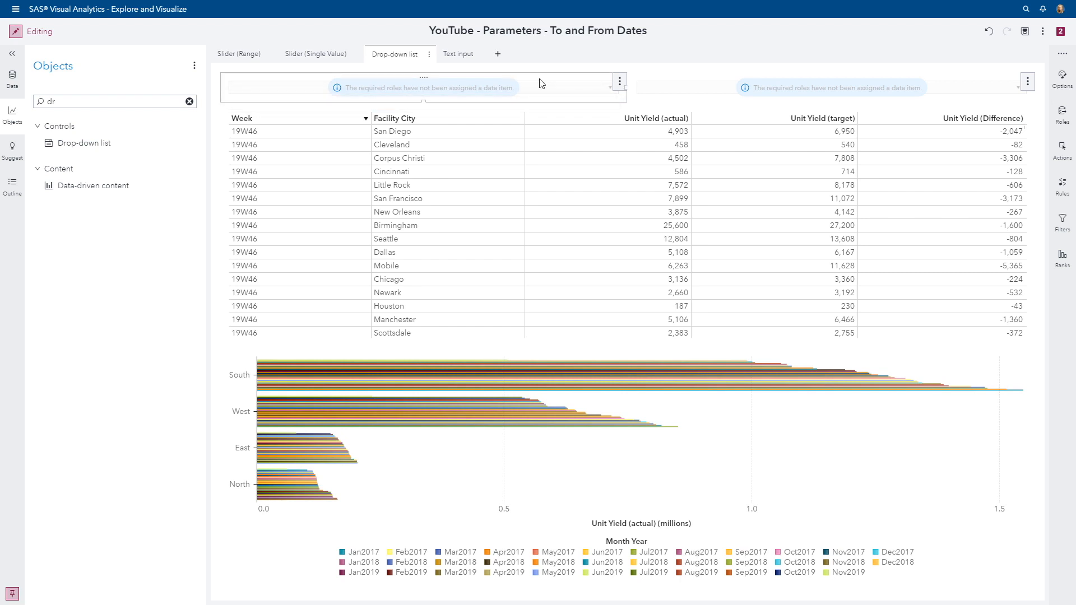
{"action": "left_click", "coordinate": [1063, 110]}
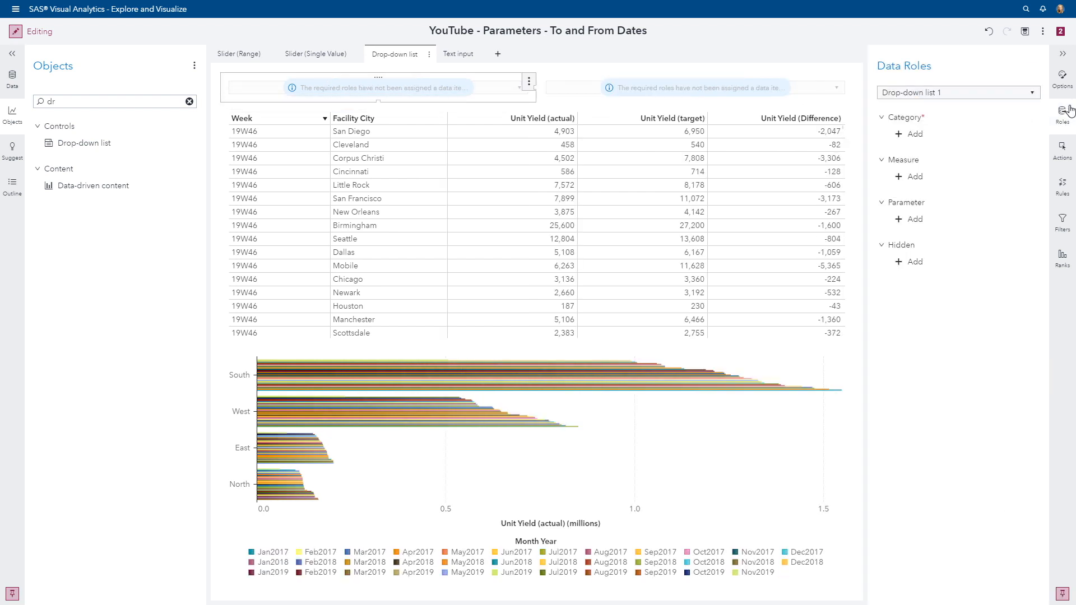
{"action": "left_click", "coordinate": [906, 135]}
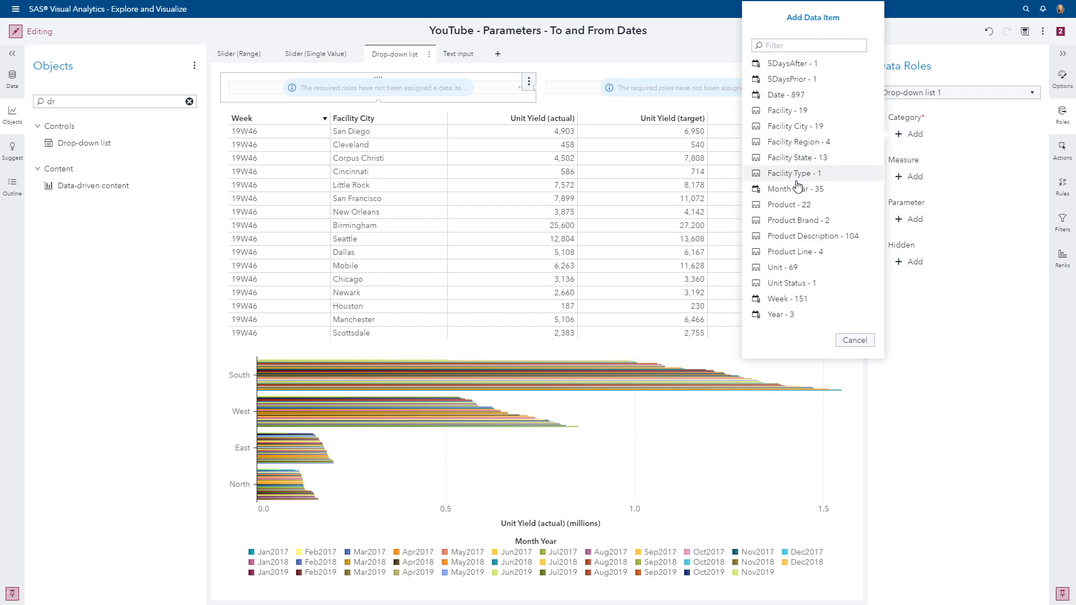
{"action": "left_click", "coordinate": [779, 188]}
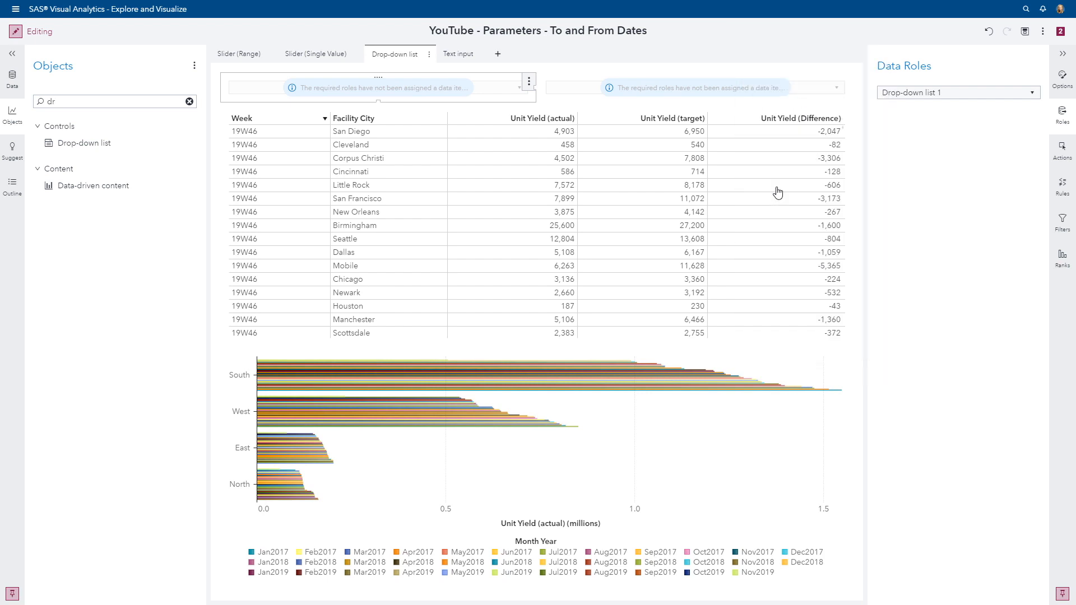
Give the first drop-down list the custom title "From".
{"action": "left_click", "coordinate": [1065, 83]}
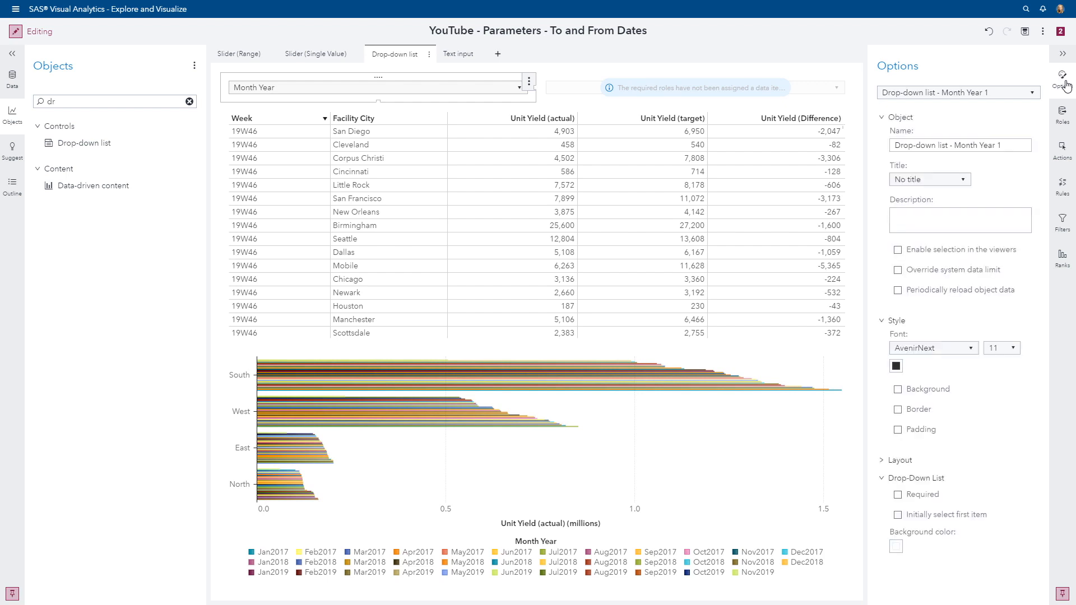
{"action": "left_click", "coordinate": [920, 182]}
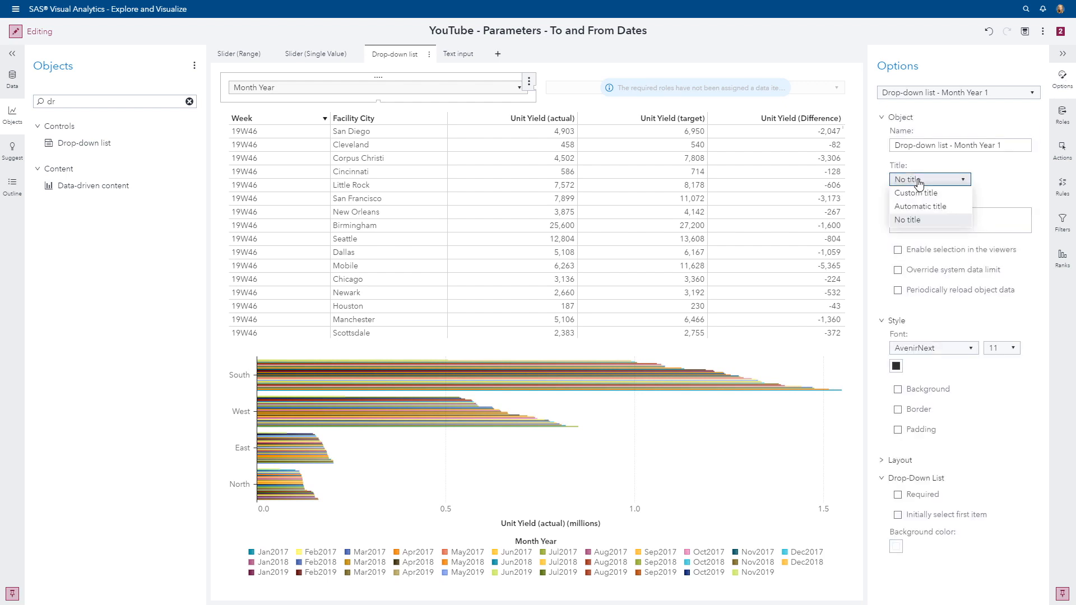
{"action": "left_click", "coordinate": [916, 193]}
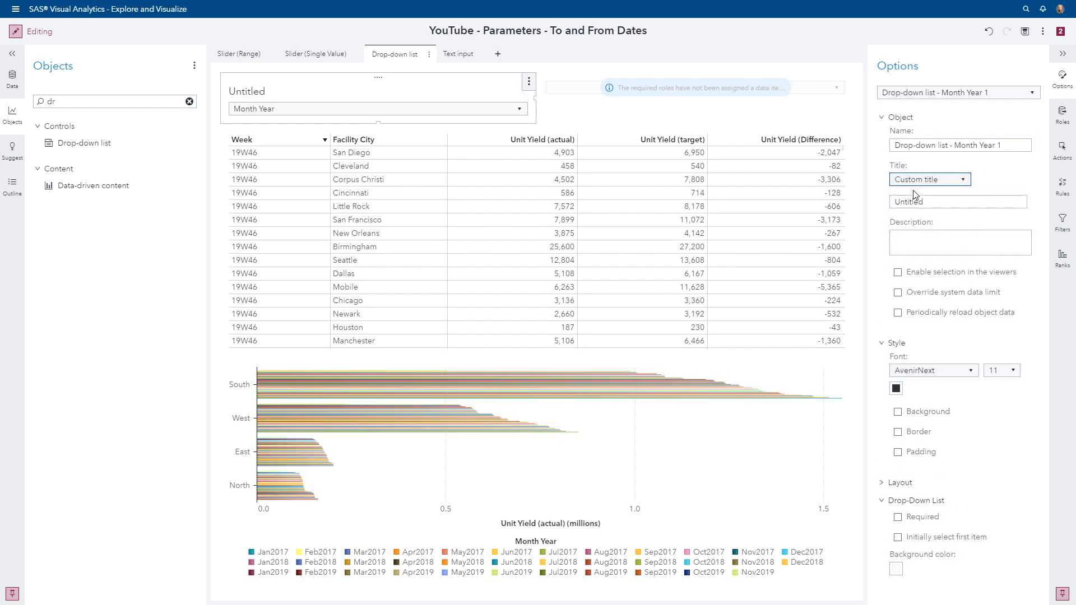
{"action": "left_click", "coordinate": [934, 201]}
{"action": "type", "text": "From"}
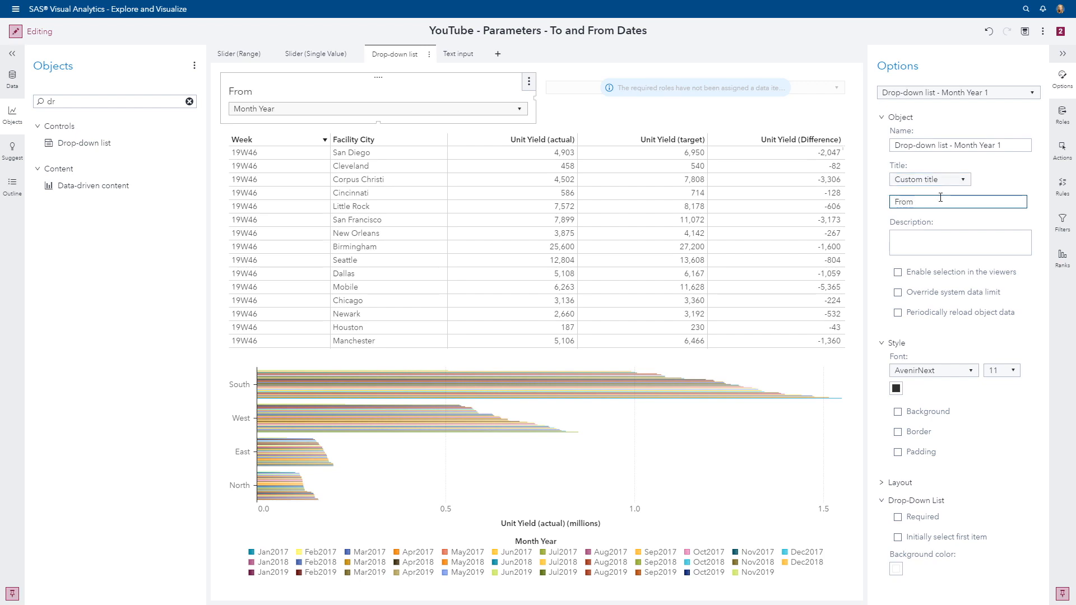
Give the second drop-down list the custom title "To".
{"action": "left_click", "coordinate": [580, 98]}
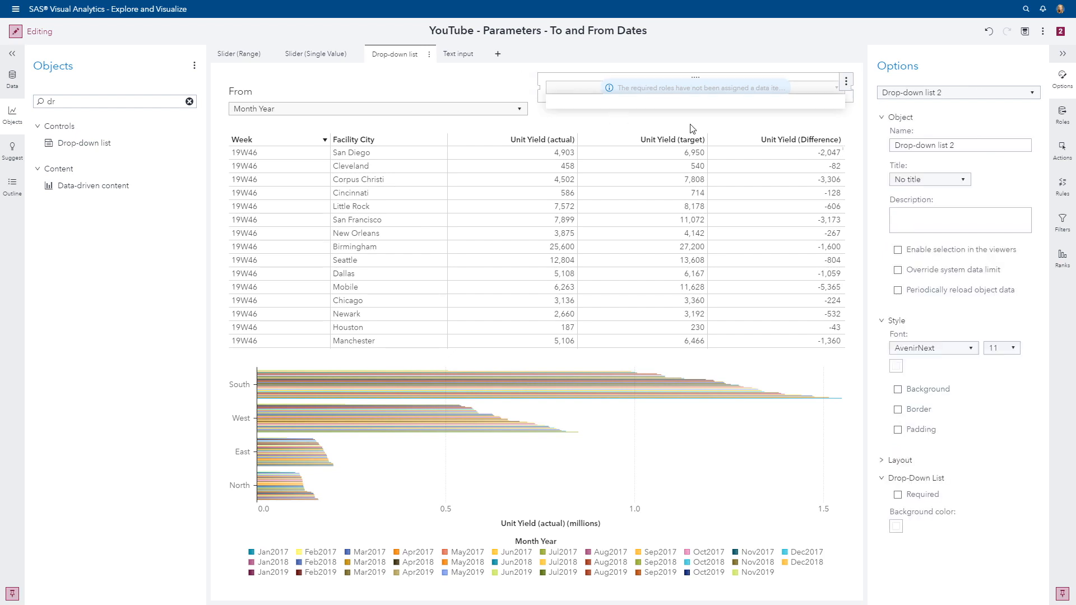
{"action": "left_click", "coordinate": [947, 180]}
{"action": "left_click", "coordinate": [934, 193]}
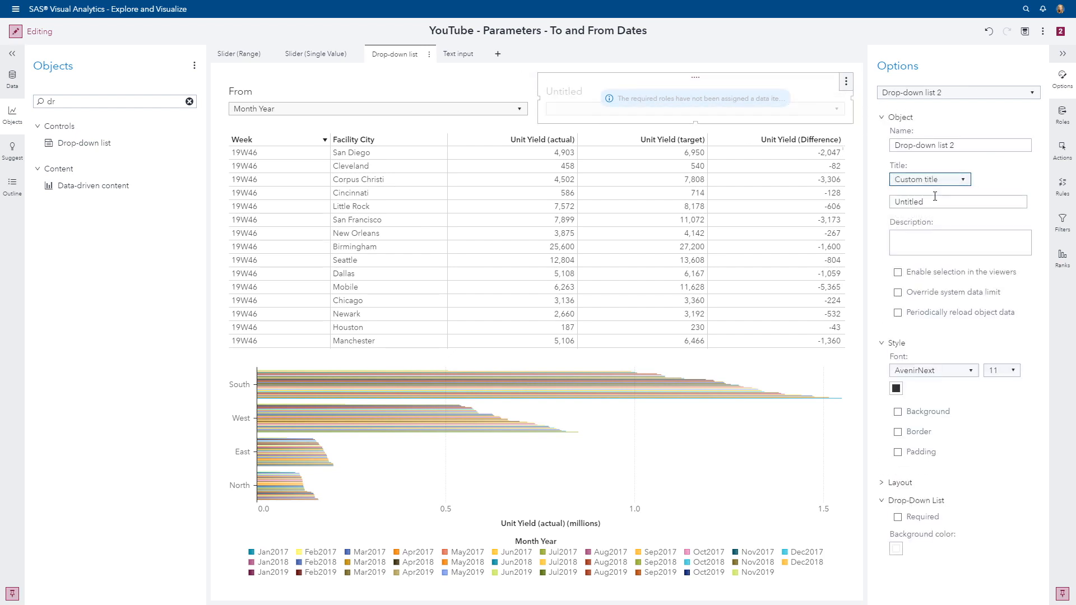
{"action": "left_click", "coordinate": [935, 200]}
{"action": "type", "text": "To"}
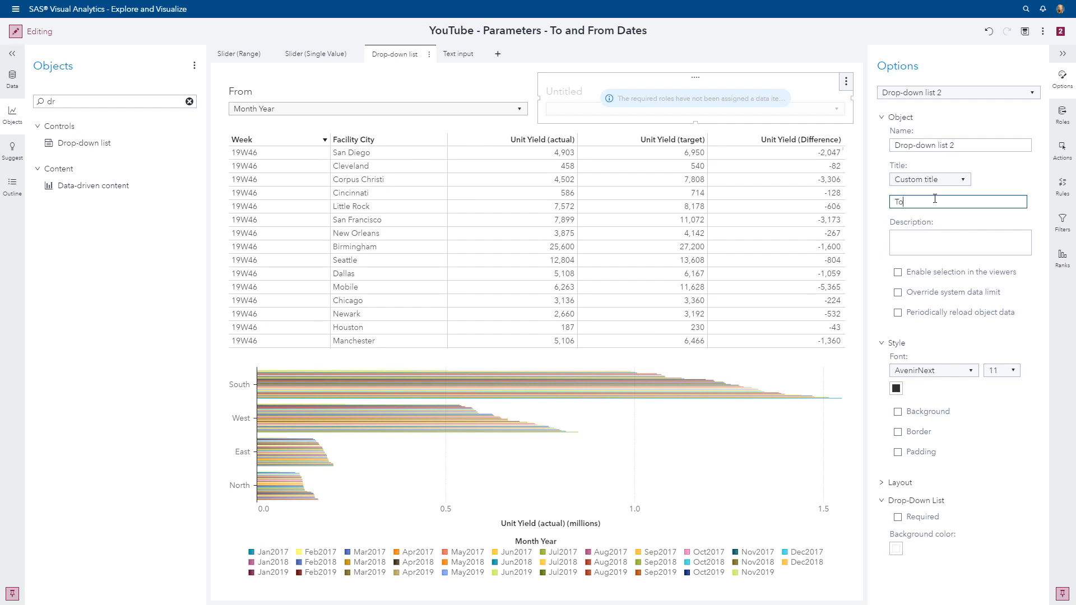
Assign Month Year as the category of the To drop-down list.
{"action": "left_click", "coordinate": [1062, 115]}
{"action": "left_click", "coordinate": [913, 137]}
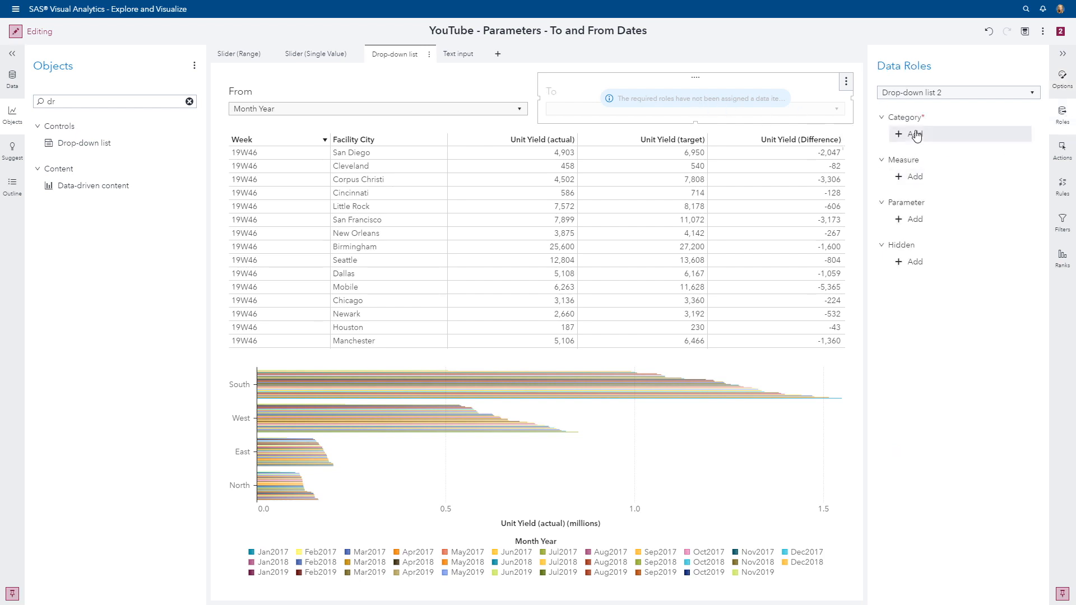
{"action": "left_click", "coordinate": [780, 189]}
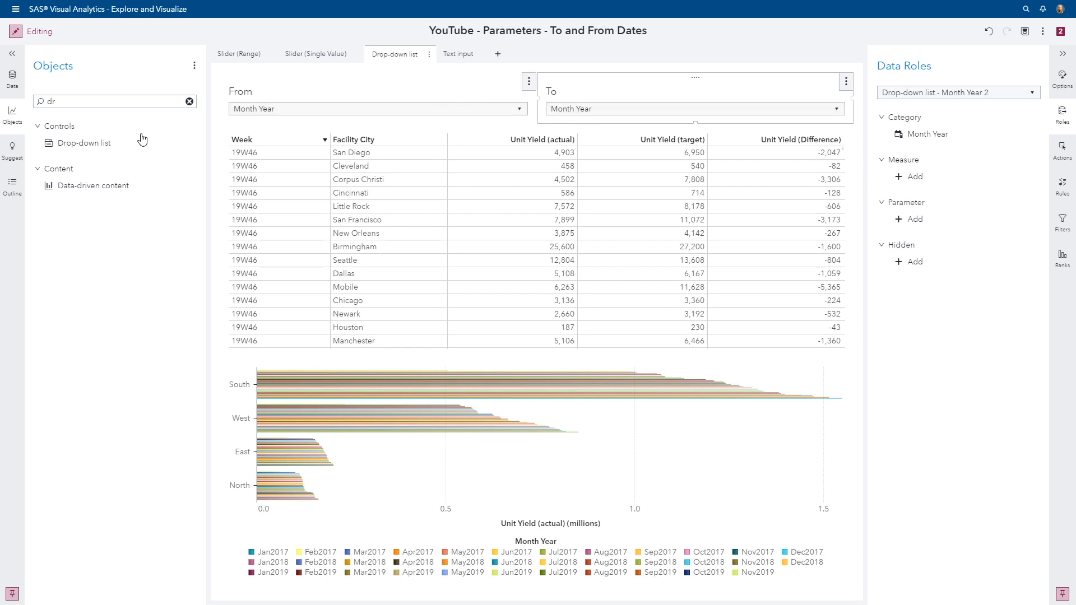
Start a new parameter named FromMonthParameter with the Date type.
{"action": "left_click", "coordinate": [13, 80]}
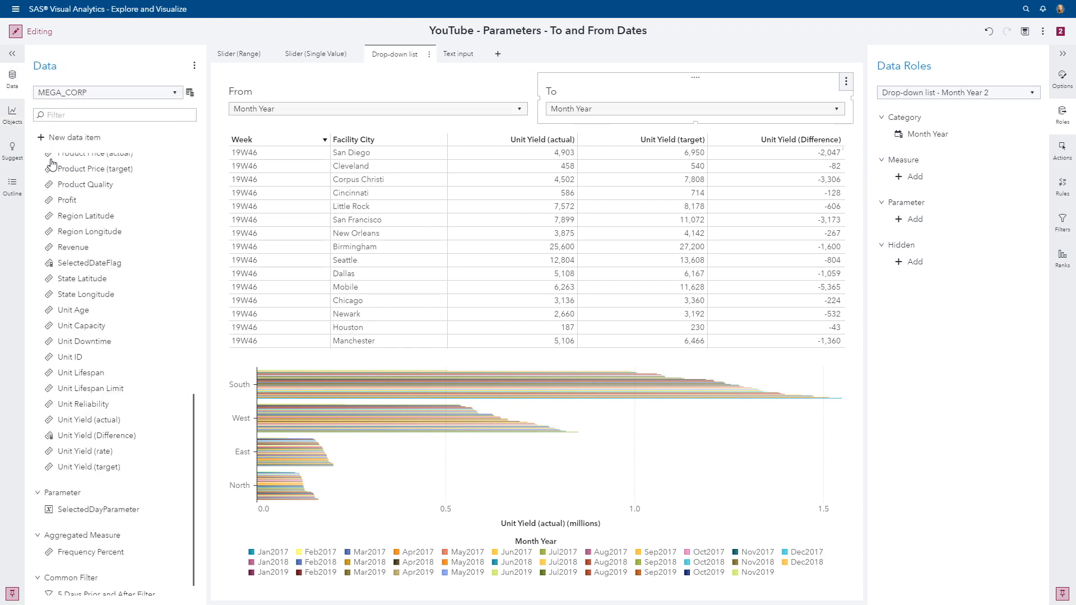
{"action": "left_click", "coordinate": [50, 138]}
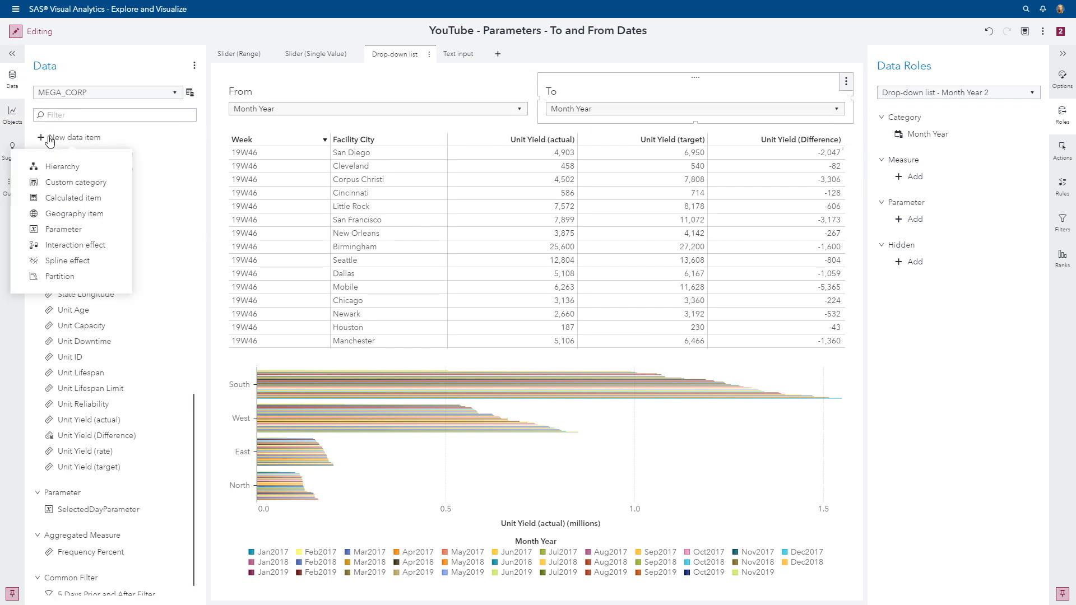
{"action": "left_click", "coordinate": [63, 231]}
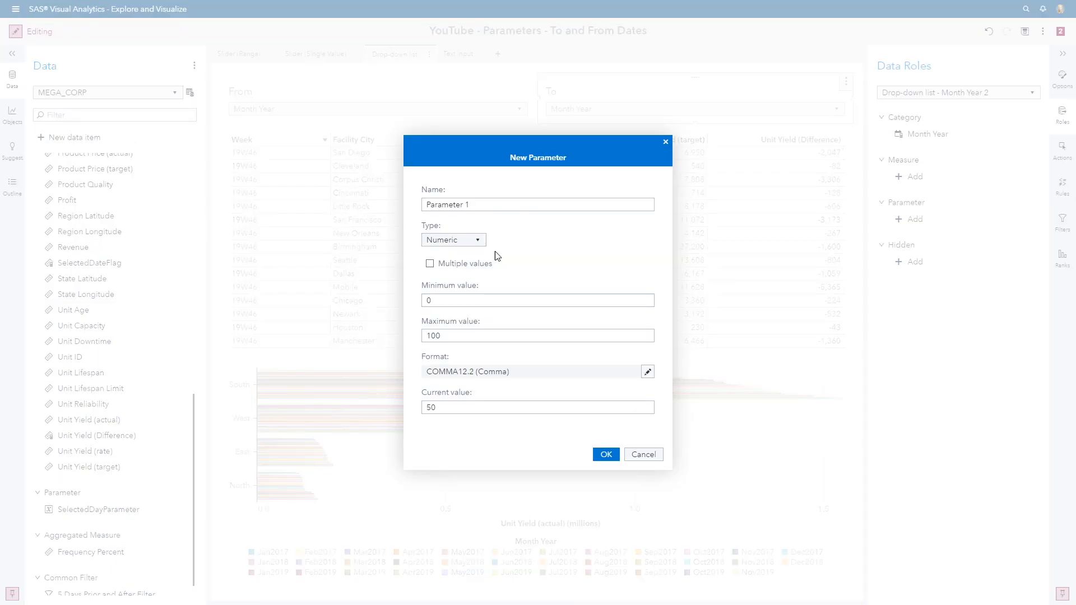
{"action": "left_click", "coordinate": [517, 207]}
{"action": "left_click", "coordinate": [517, 208]}
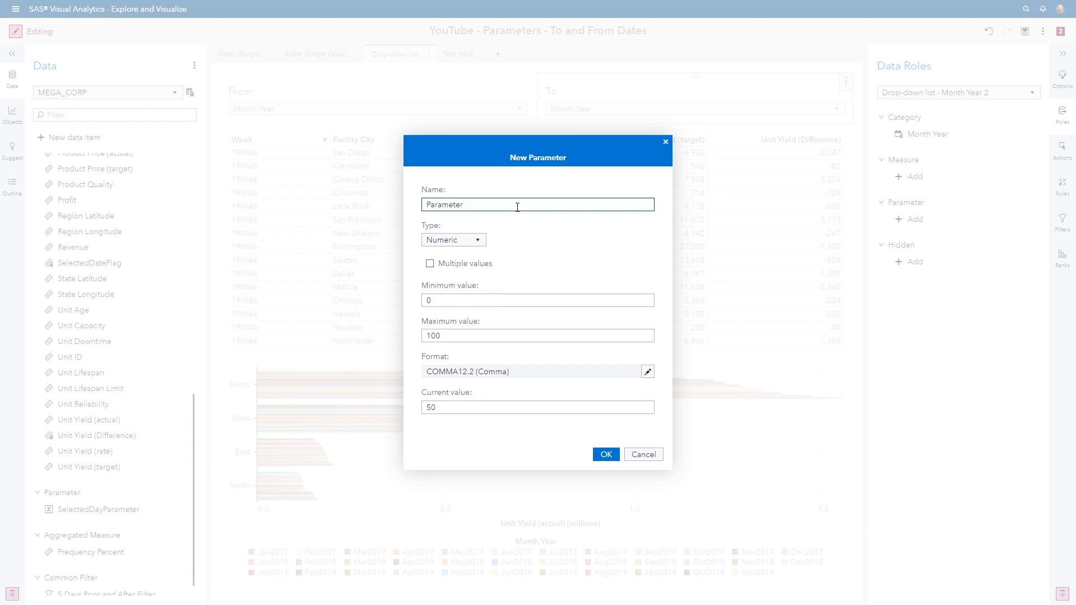
{"action": "type", "text": "FromMonth"}
{"action": "left_click", "coordinate": [477, 240]}
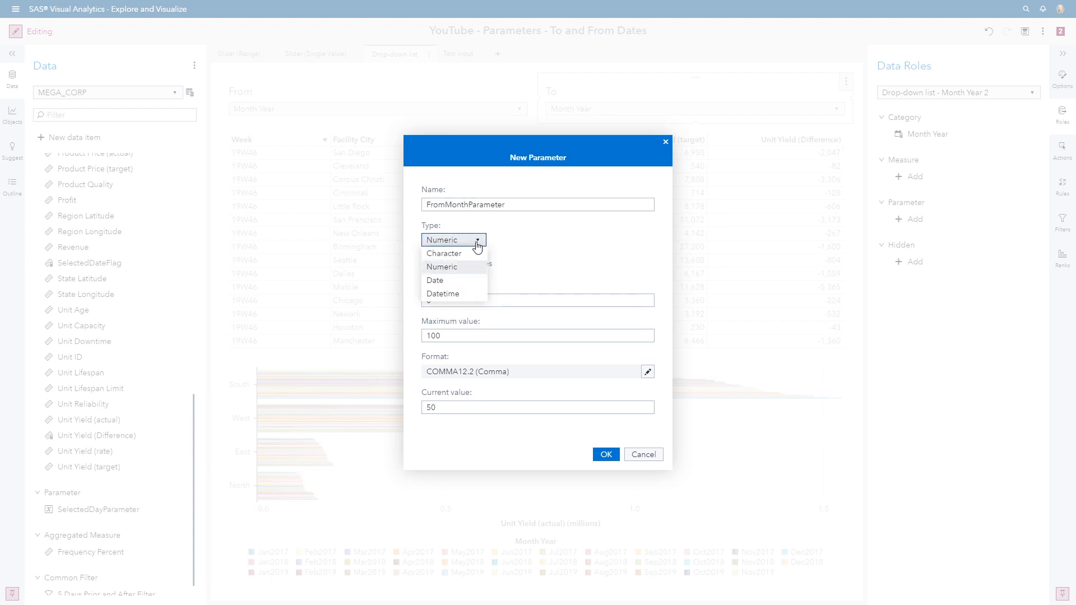
{"action": "left_click", "coordinate": [444, 282]}
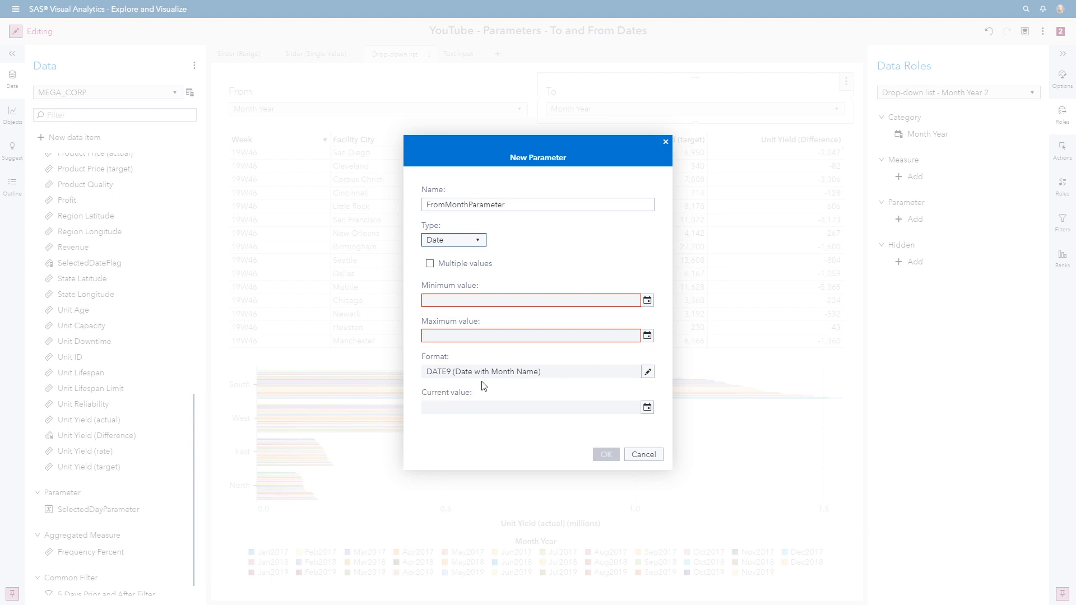
Set the format of the new FromMonthParameter to MMMYYYY.
{"action": "left_click", "coordinate": [648, 373]}
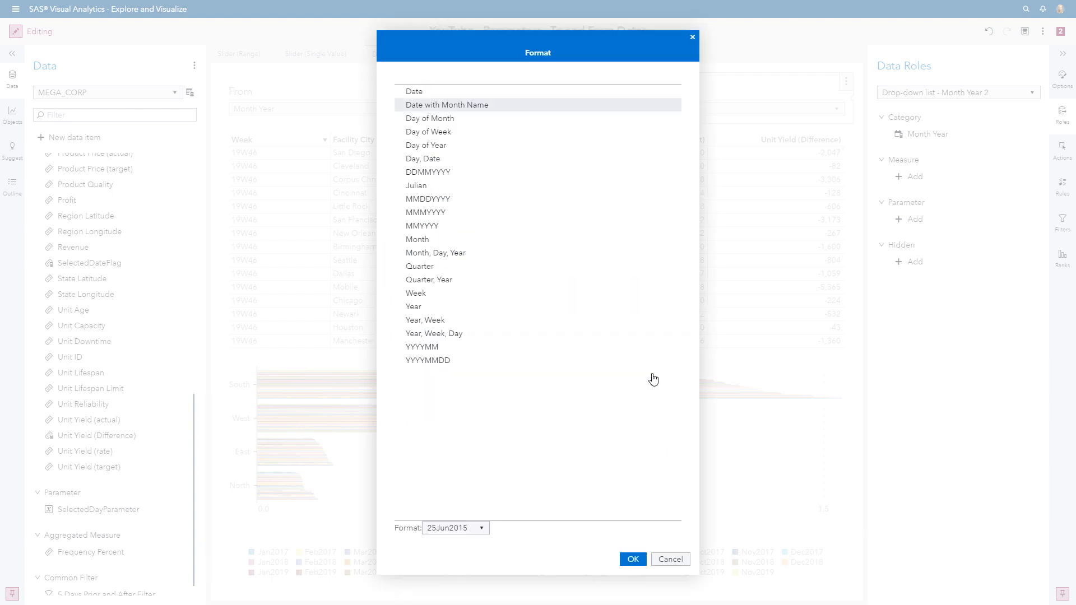
{"action": "left_click", "coordinate": [423, 215]}
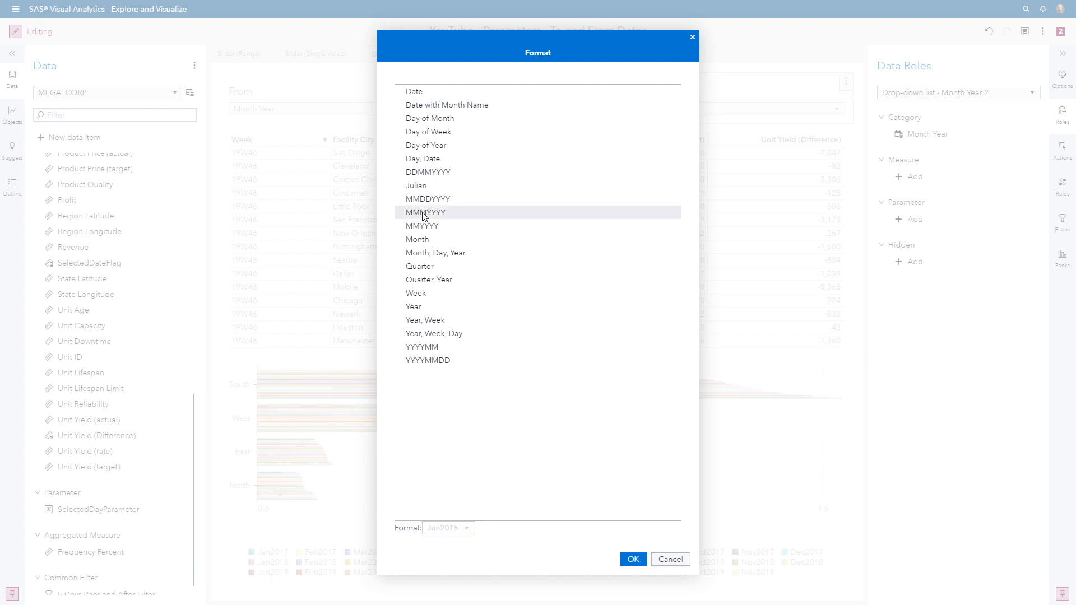
{"action": "left_click", "coordinate": [634, 561]}
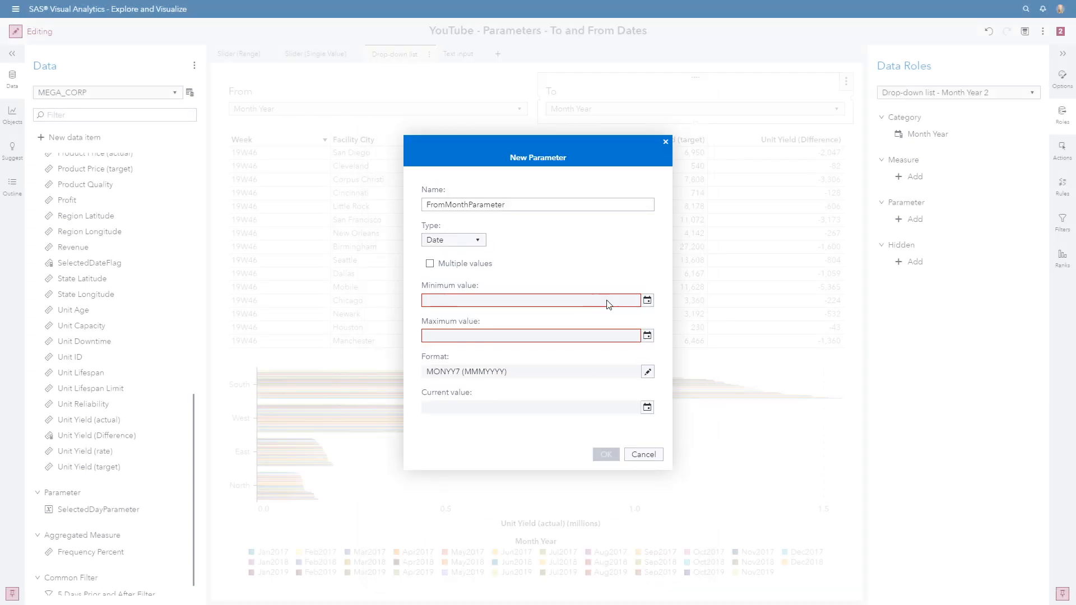
Set FromMonthParameter's minimum value to Jan2017 and its maximum value to Dec2019.
{"action": "left_click", "coordinate": [648, 301]}
{"action": "left_click", "coordinate": [580, 296]}
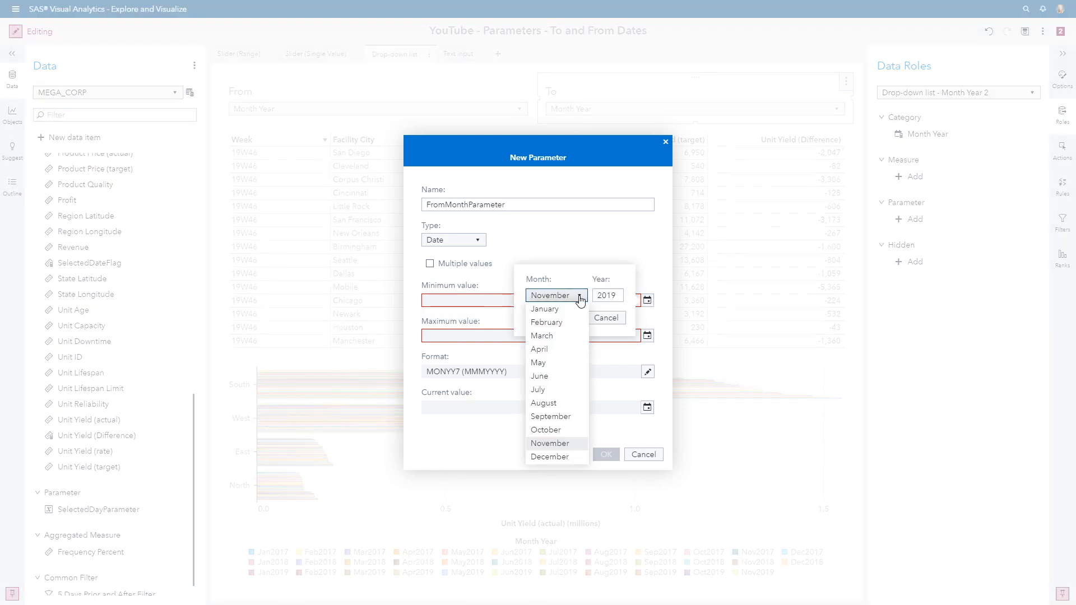
{"action": "left_click", "coordinate": [544, 309]}
{"action": "left_click", "coordinate": [613, 295]}
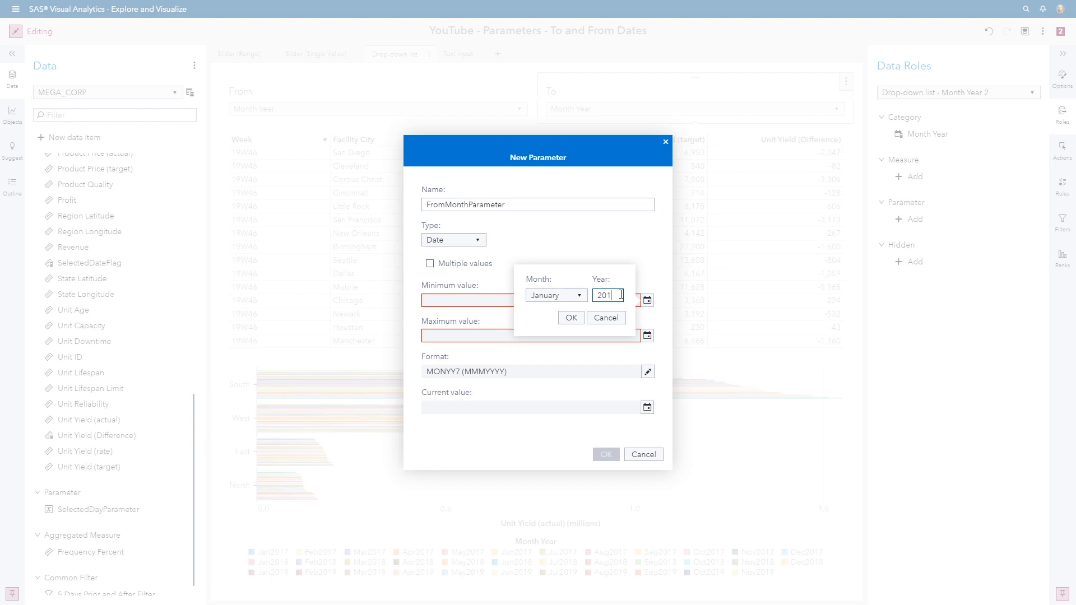
{"action": "left_click", "coordinate": [571, 318]}
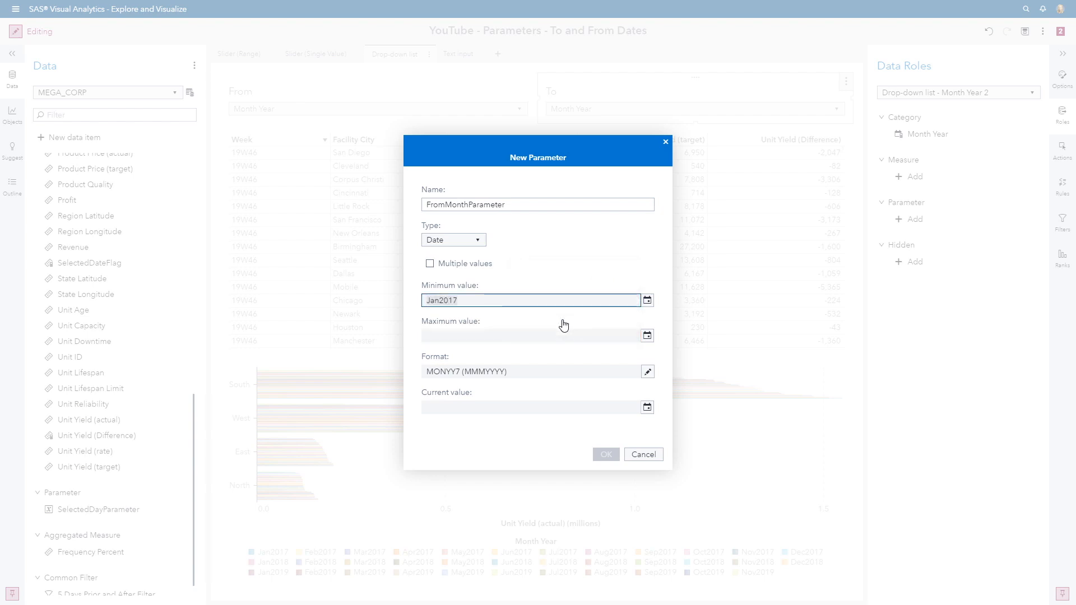
{"action": "left_click", "coordinate": [648, 335]}
{"action": "left_click", "coordinate": [578, 333]}
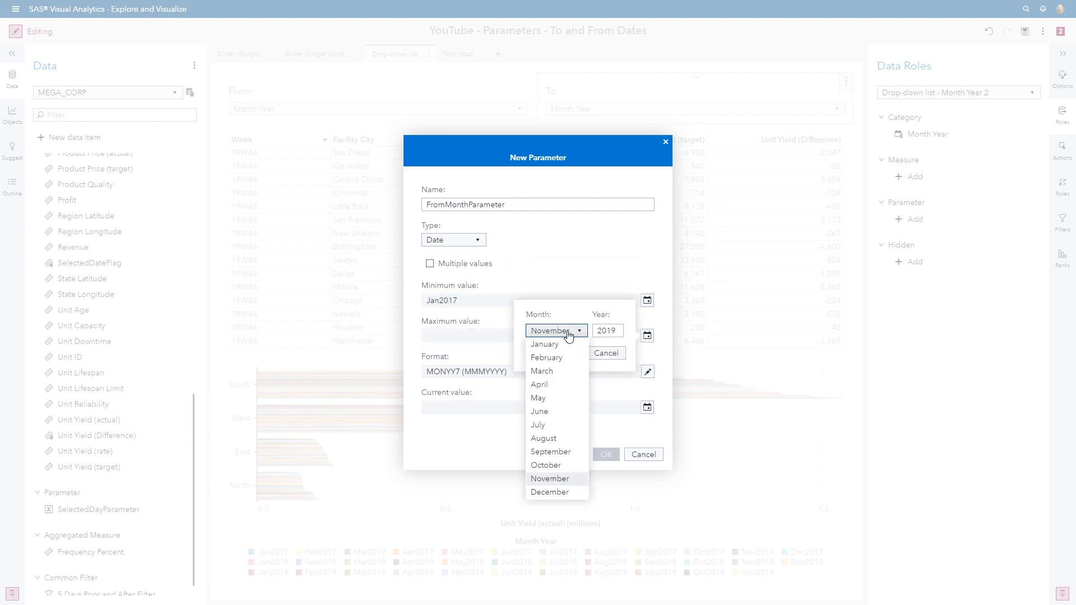
{"action": "left_click", "coordinate": [539, 492]}
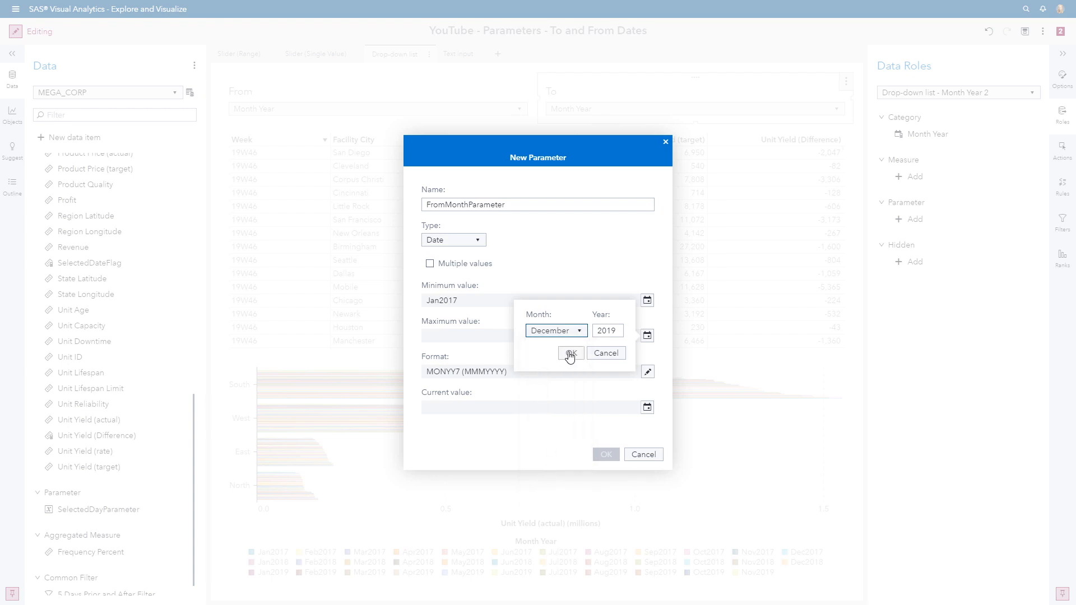
{"action": "left_click", "coordinate": [570, 354]}
Set FromMonthParameter's current value to Jul2019 and create the parameter.
{"action": "left_click", "coordinate": [648, 407]}
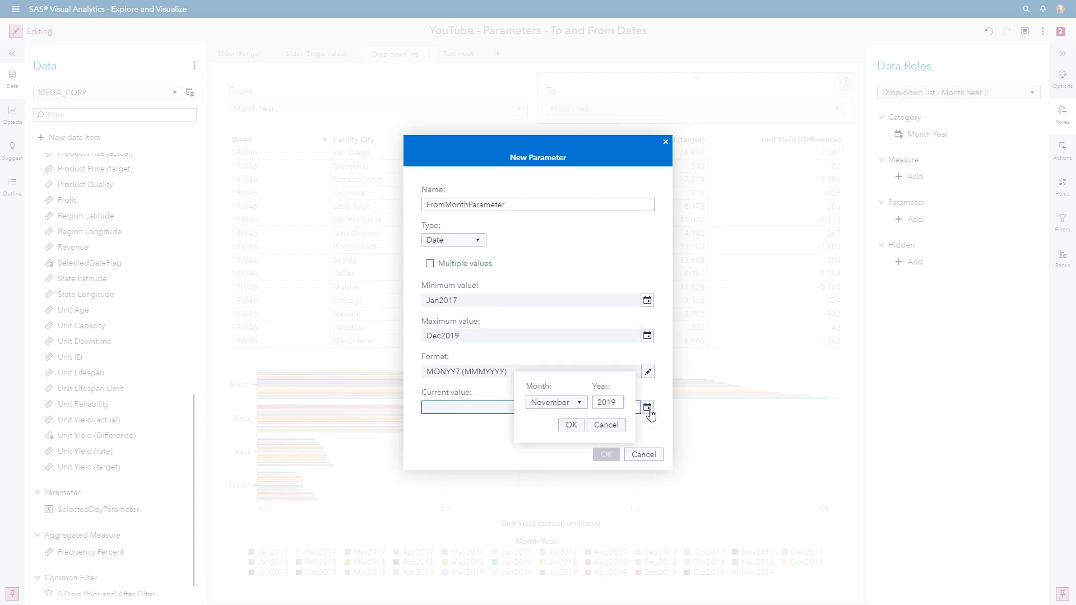
{"action": "left_click", "coordinate": [546, 402]}
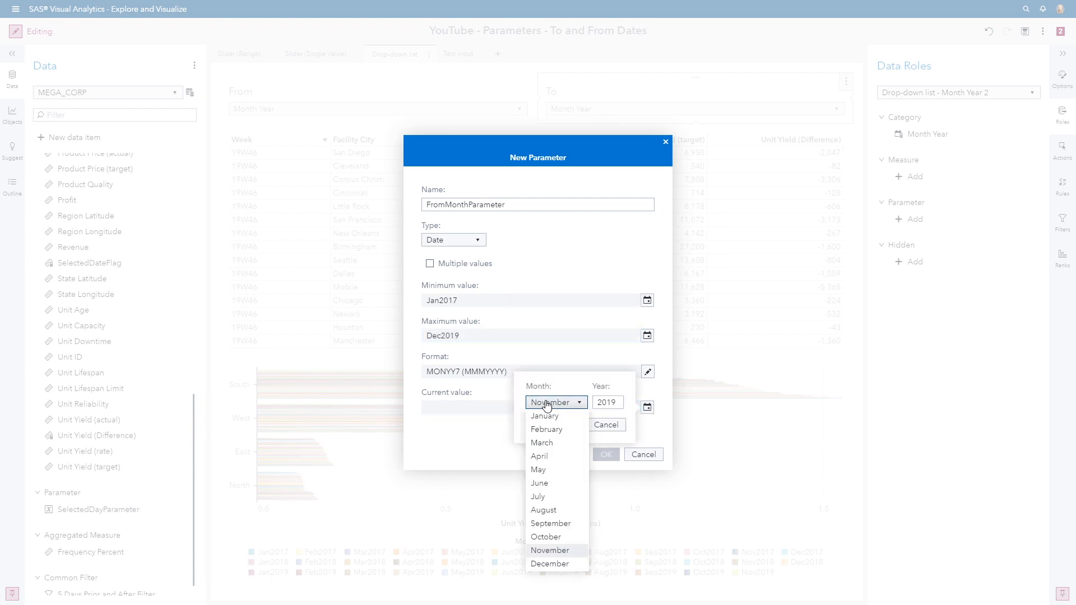
{"action": "left_click", "coordinate": [542, 497]}
{"action": "left_click", "coordinate": [571, 425]}
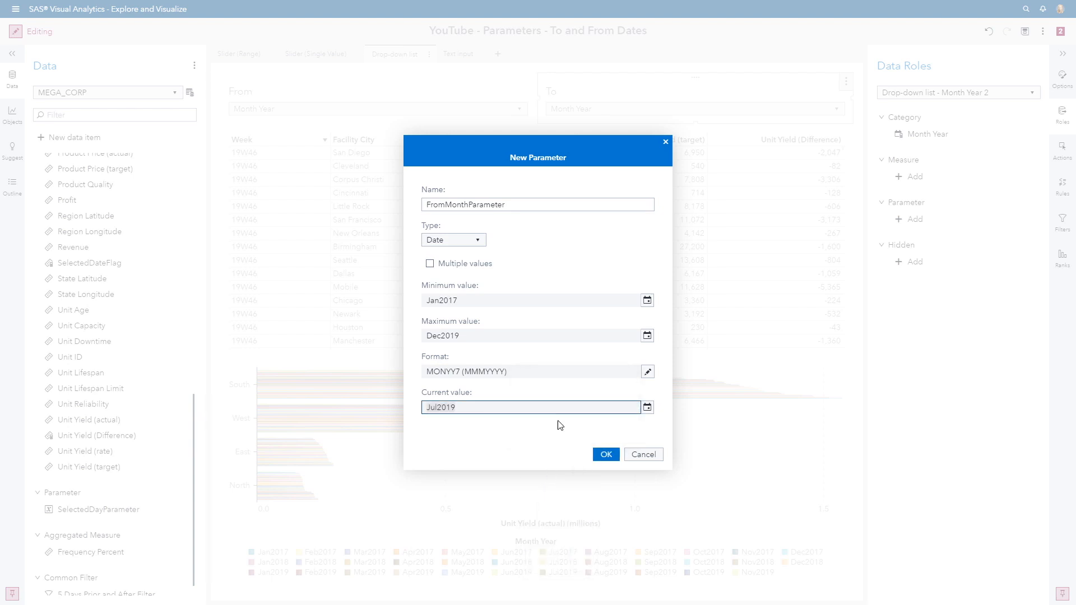
{"action": "left_click", "coordinate": [605, 456]}
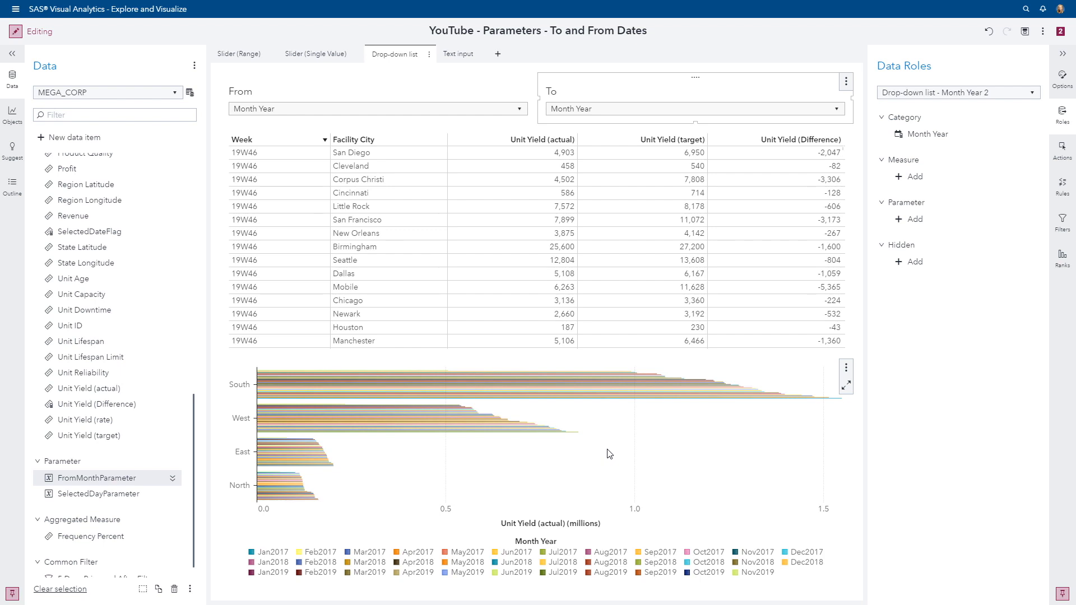
Duplicate FromMonthParameter and rename the copy ToMonthParameter.
{"action": "right_click", "coordinate": [117, 482]}
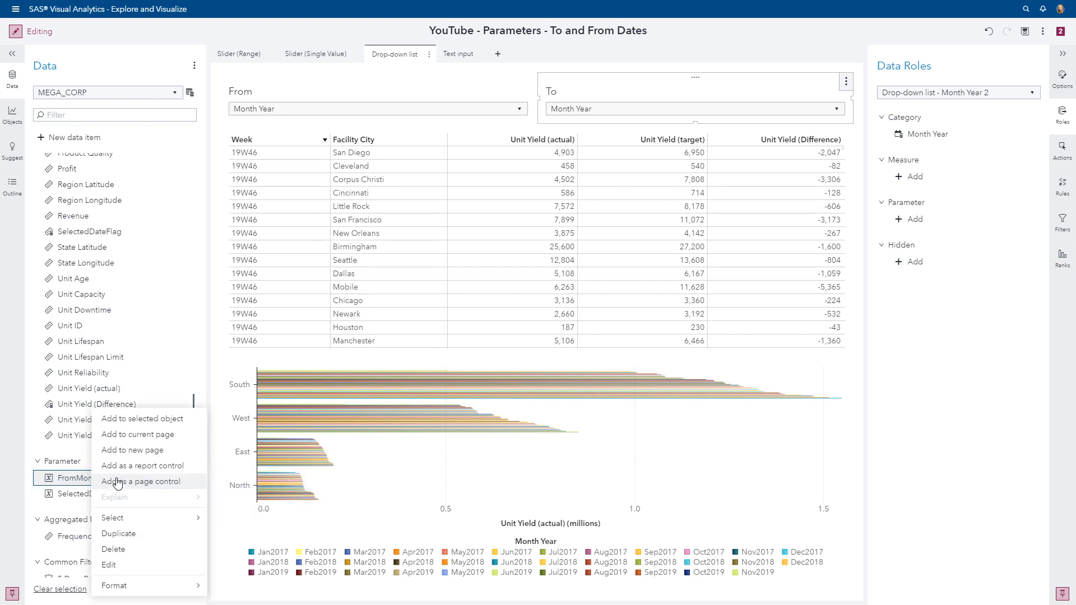
{"action": "left_click", "coordinate": [133, 539]}
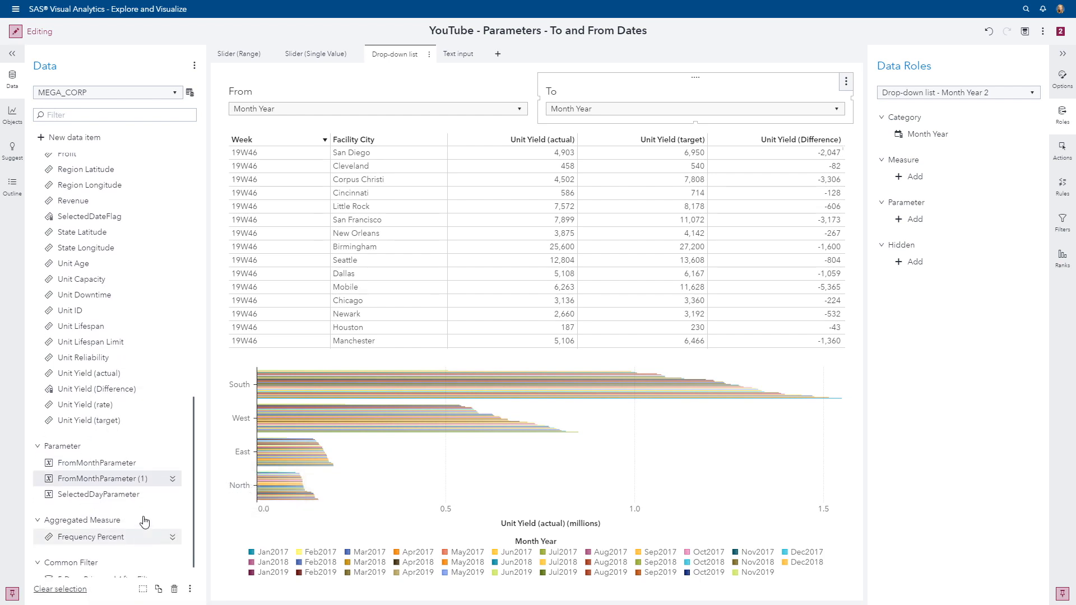
{"action": "right_click", "coordinate": [144, 479]}
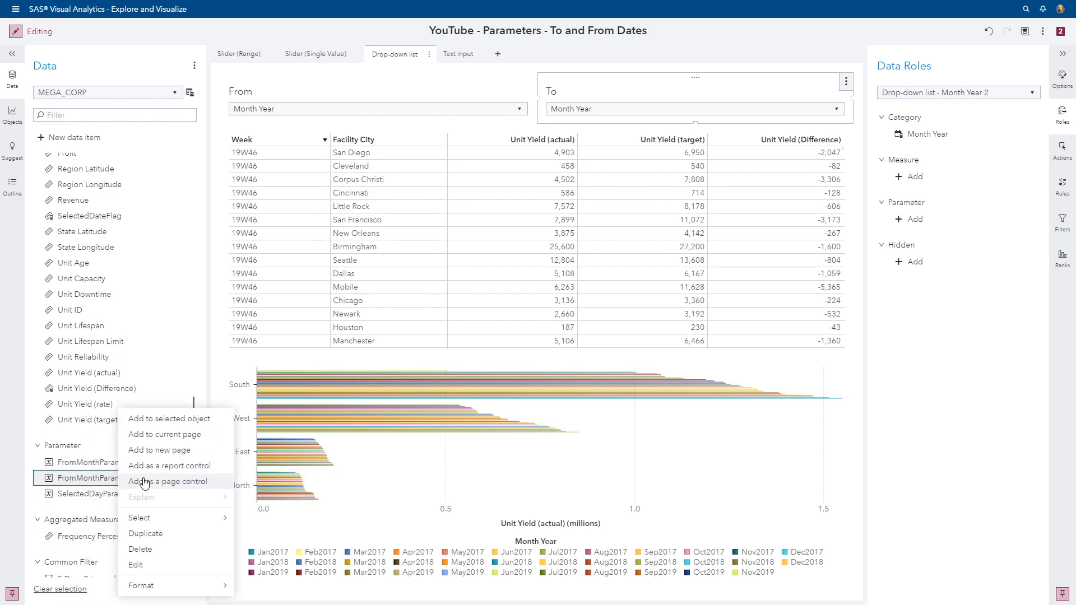
{"action": "left_click", "coordinate": [146, 566]}
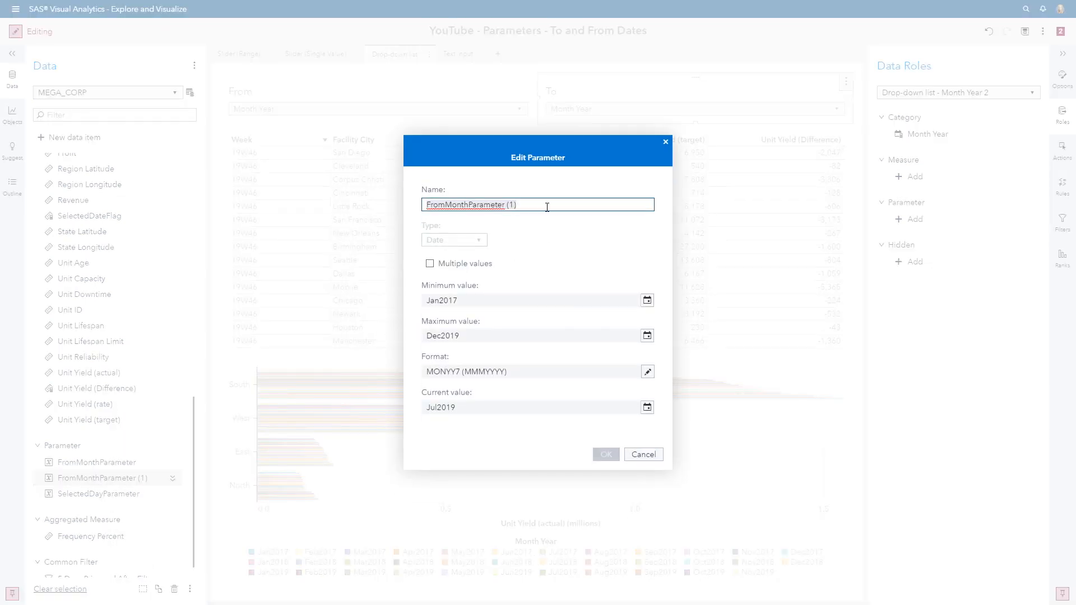
{"action": "left_click", "coordinate": [547, 206]}
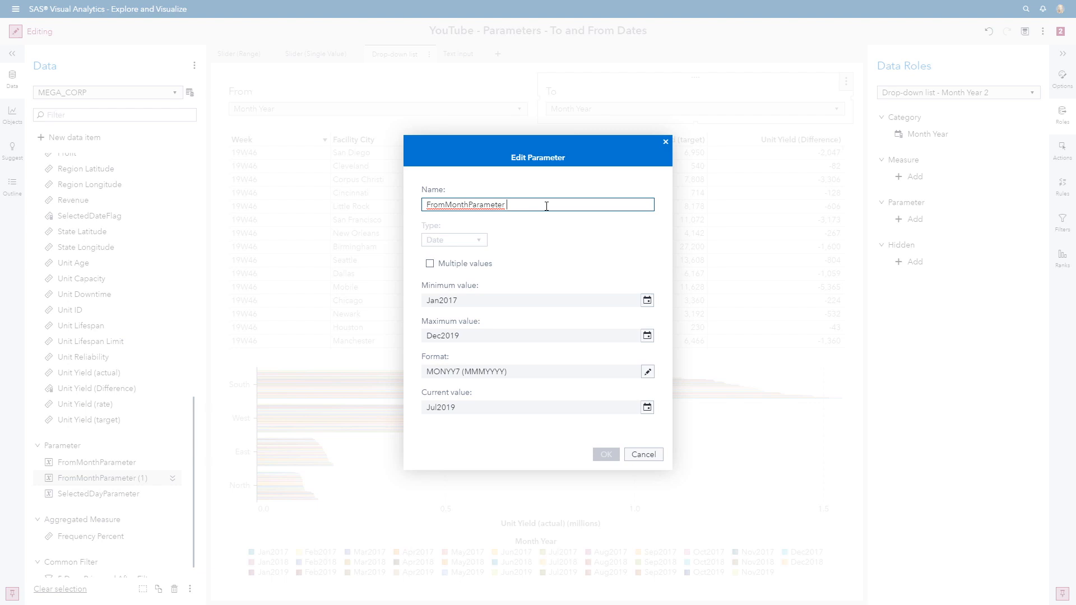
{"action": "key", "text": "BackSpace"}
{"action": "key", "text": "Home"}
{"action": "key", "text": "Delete"}
{"action": "key", "text": "Delete"}
{"action": "key", "text": "Delete"}
{"action": "key", "text": "Delete"}
{"action": "type", "text": "To"}
Set ToMonthParameter's current value to Sep2019 and save the edited parameter.
{"action": "left_click", "coordinate": [647, 407]}
{"action": "left_click", "coordinate": [578, 404]}
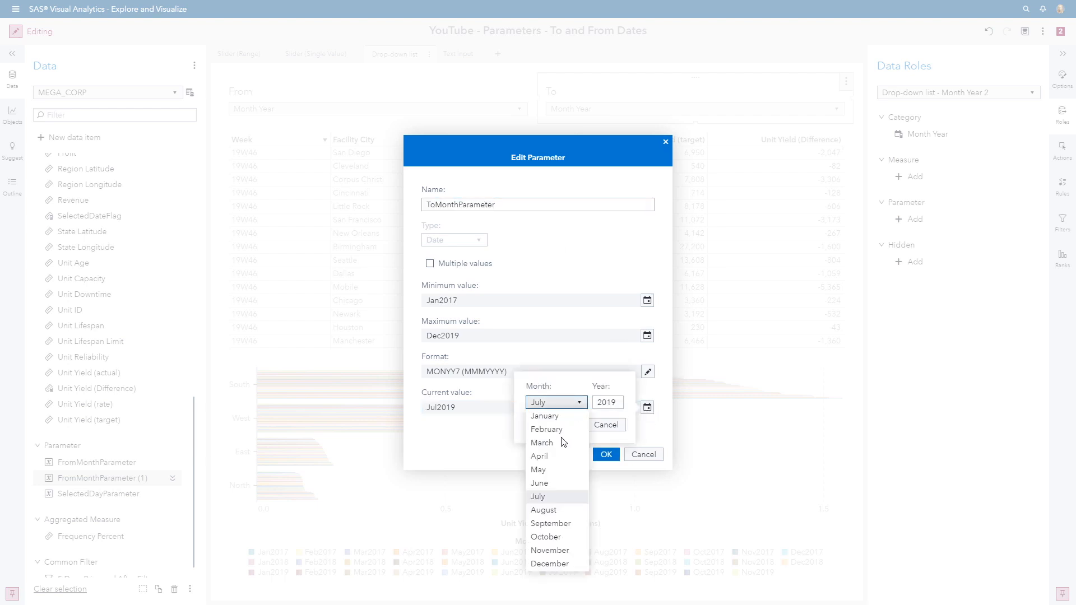
{"action": "left_click", "coordinate": [547, 524]}
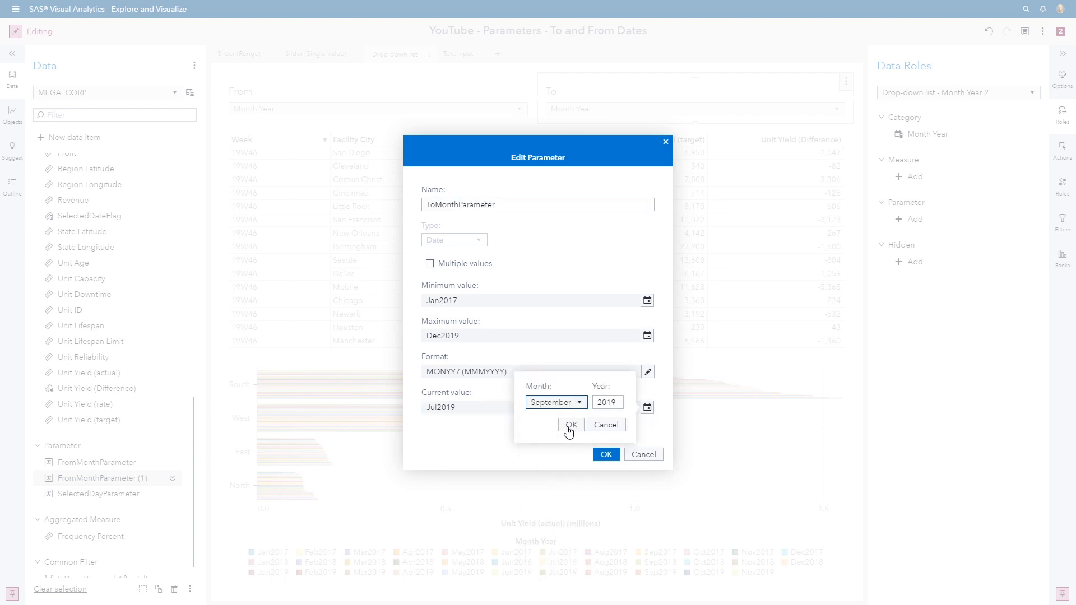
{"action": "left_click", "coordinate": [571, 426]}
{"action": "left_click", "coordinate": [605, 454]}
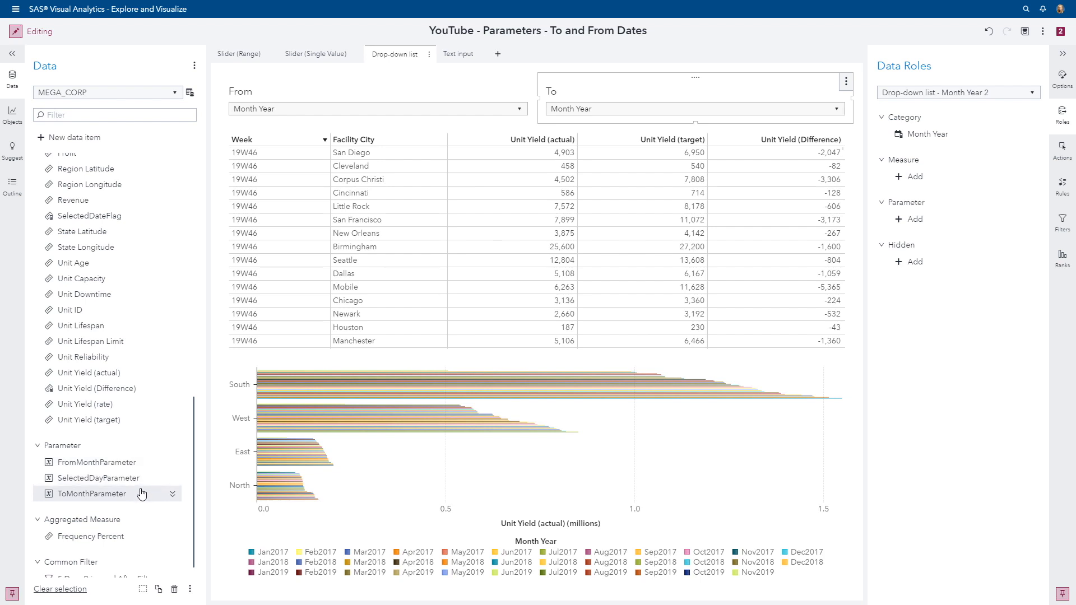
Assign FromMonthParameter as the parameter of the From drop-down list.
{"action": "left_click", "coordinate": [401, 92]}
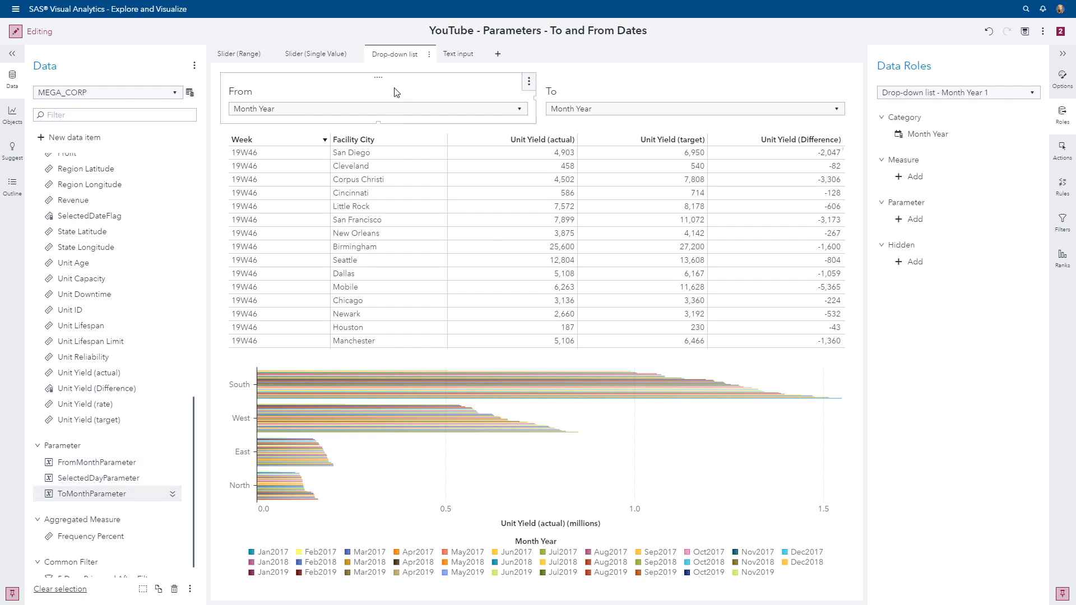
{"action": "left_click", "coordinate": [917, 222]}
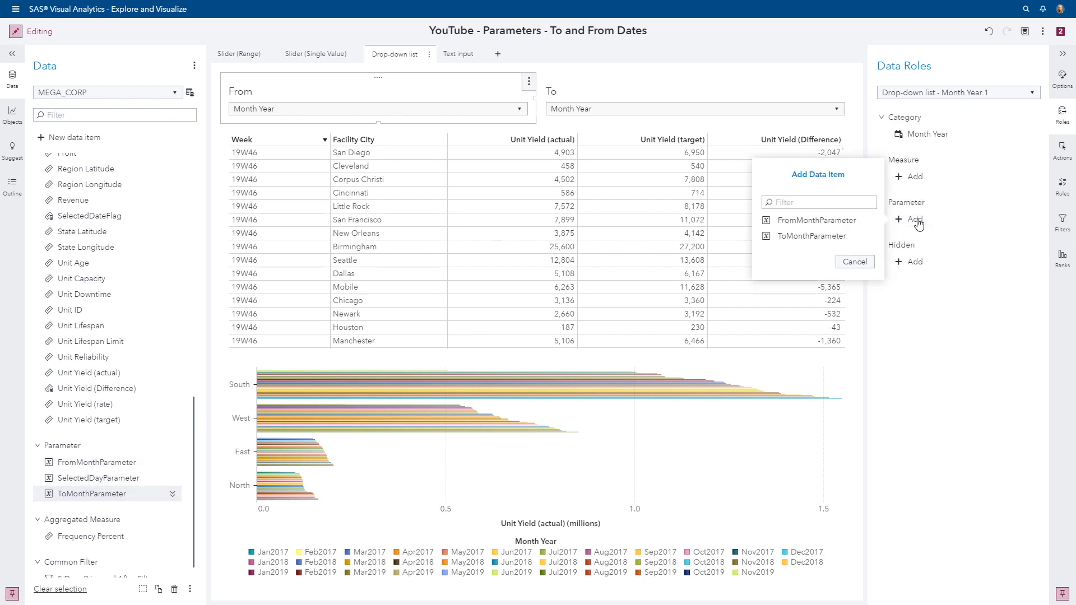
{"action": "left_click", "coordinate": [823, 221]}
Assign ToMonthParameter as the parameter of the To drop-down list.
{"action": "left_click", "coordinate": [667, 94]}
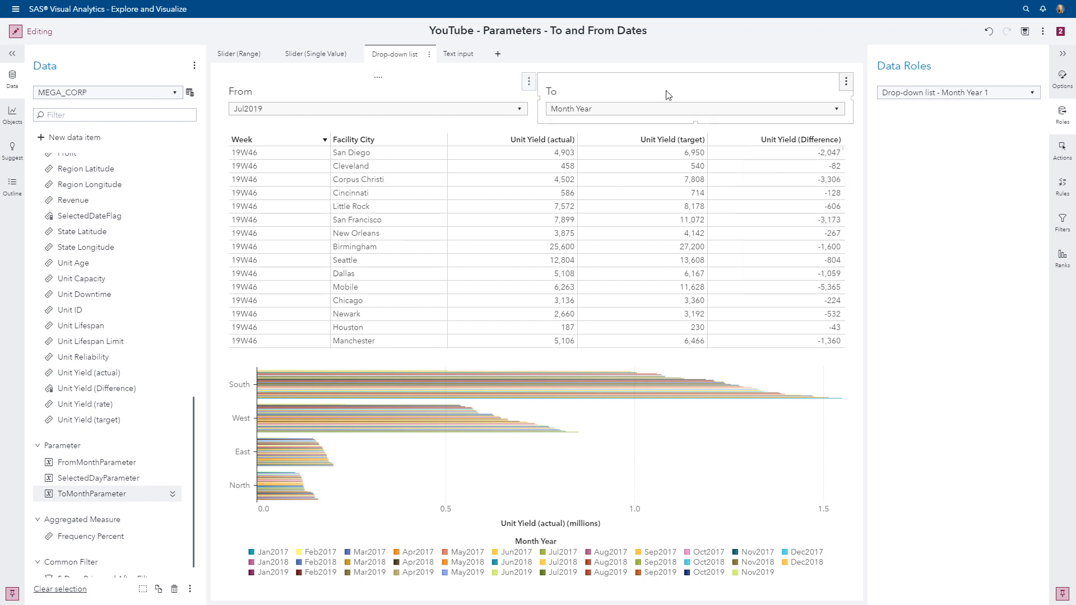
{"action": "left_click", "coordinate": [911, 219]}
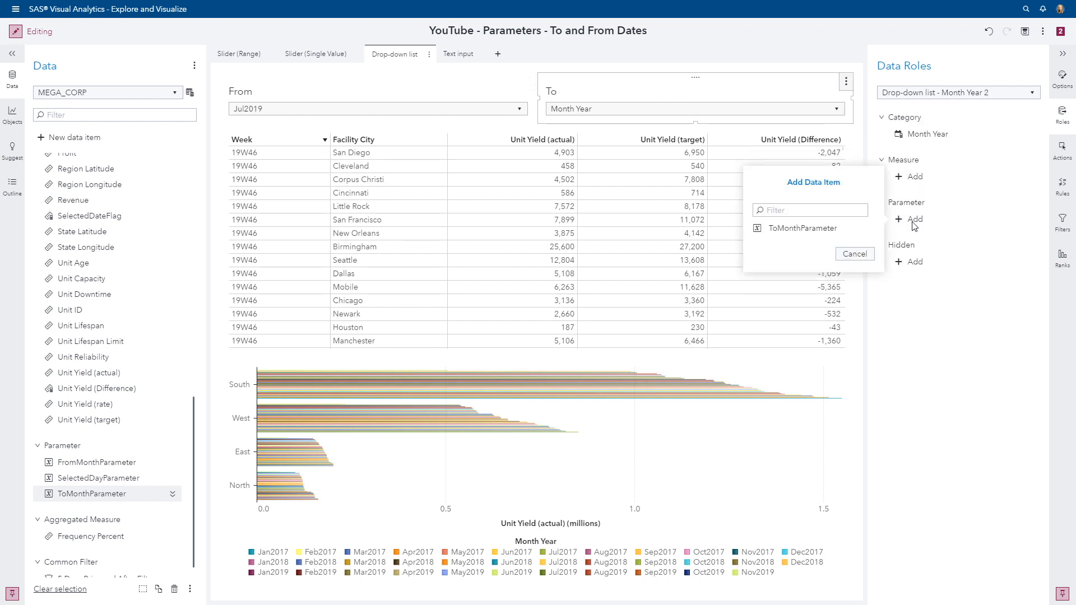
{"action": "left_click", "coordinate": [807, 231]}
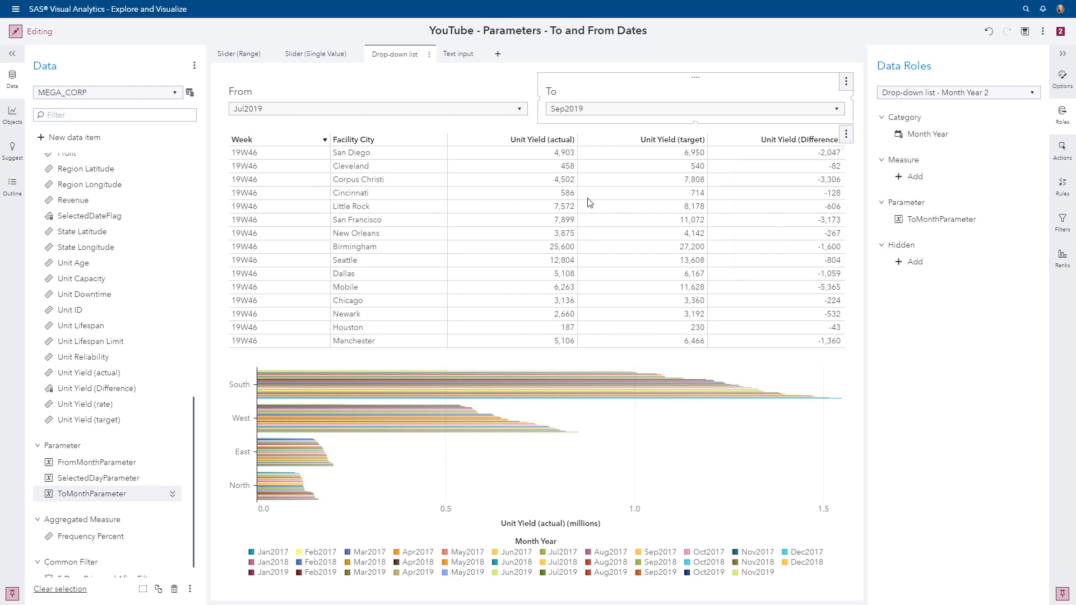
Sort the months in the From drop-down list by Month Year in descending order.
{"action": "left_click", "coordinate": [355, 109]}
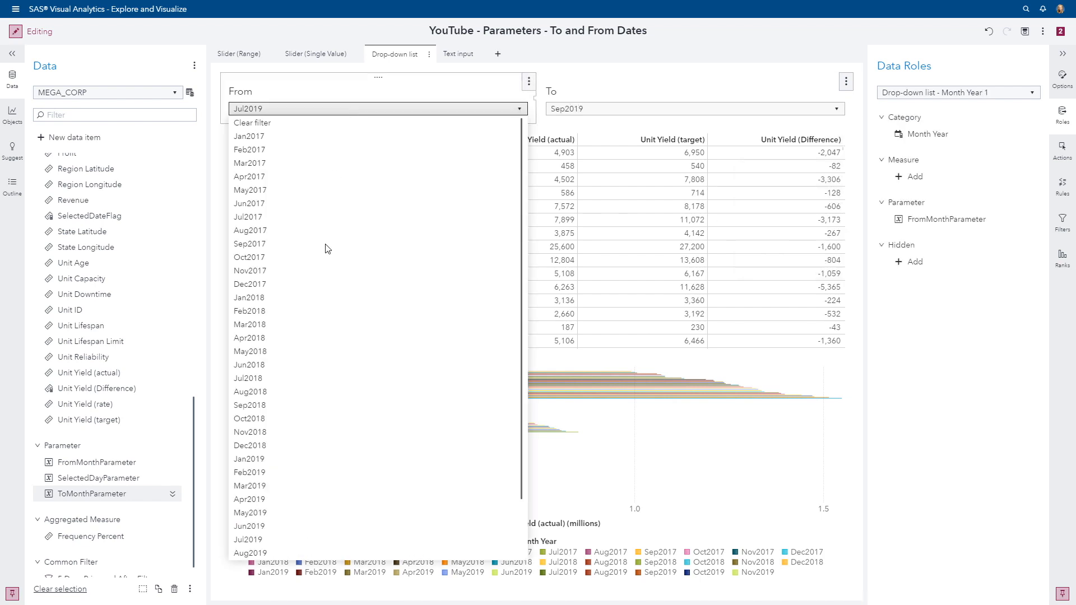
{"action": "right_click", "coordinate": [334, 110]}
{"action": "mouse_move", "coordinate": [359, 123]}
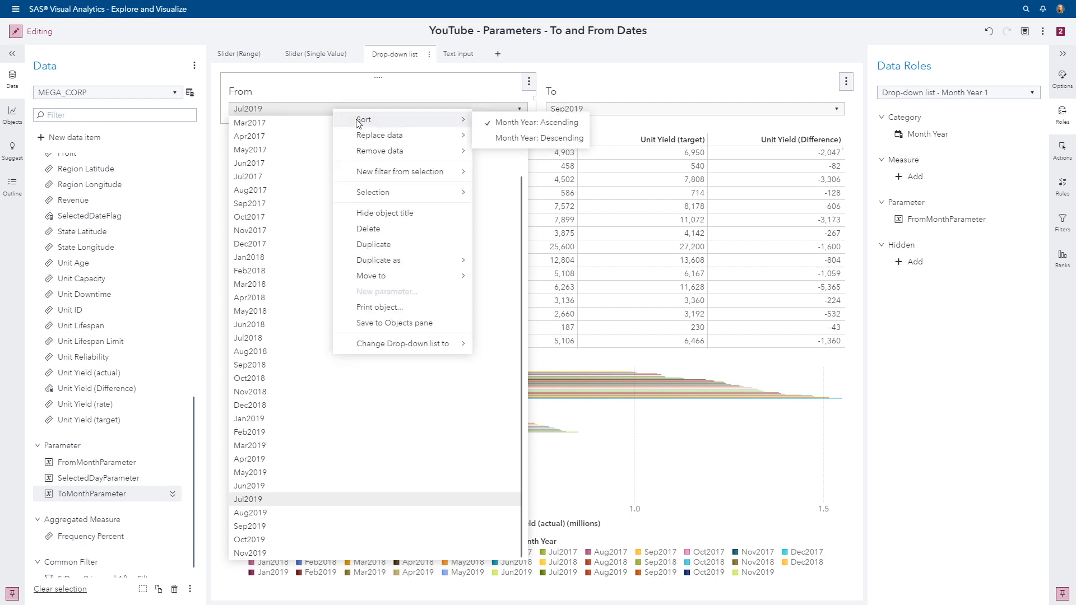
{"action": "left_click", "coordinate": [518, 147]}
Sort the months in the To drop-down list by Month Year in descending order.
{"action": "right_click", "coordinate": [606, 112]}
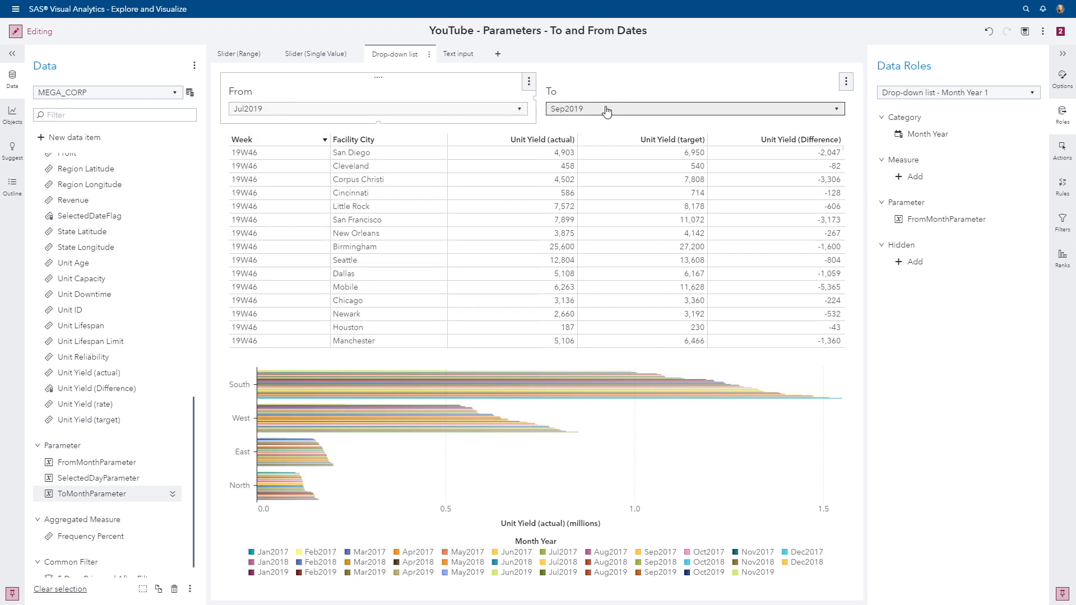
{"action": "right_click", "coordinate": [721, 110]}
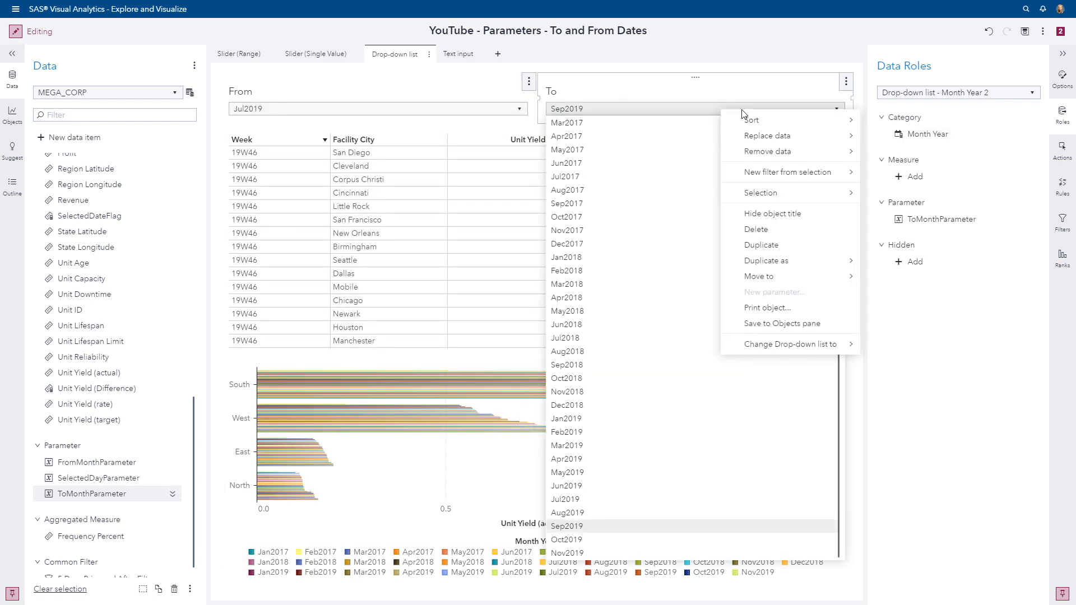
{"action": "mouse_move", "coordinate": [768, 123]}
{"action": "left_click", "coordinate": [897, 138]}
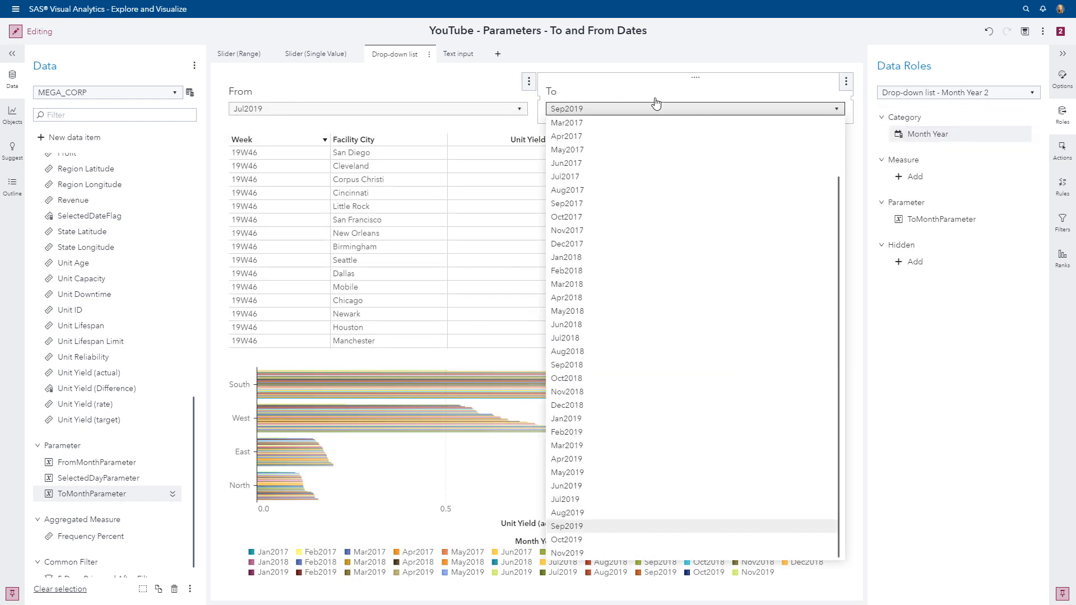
{"action": "left_click", "coordinate": [464, 95]}
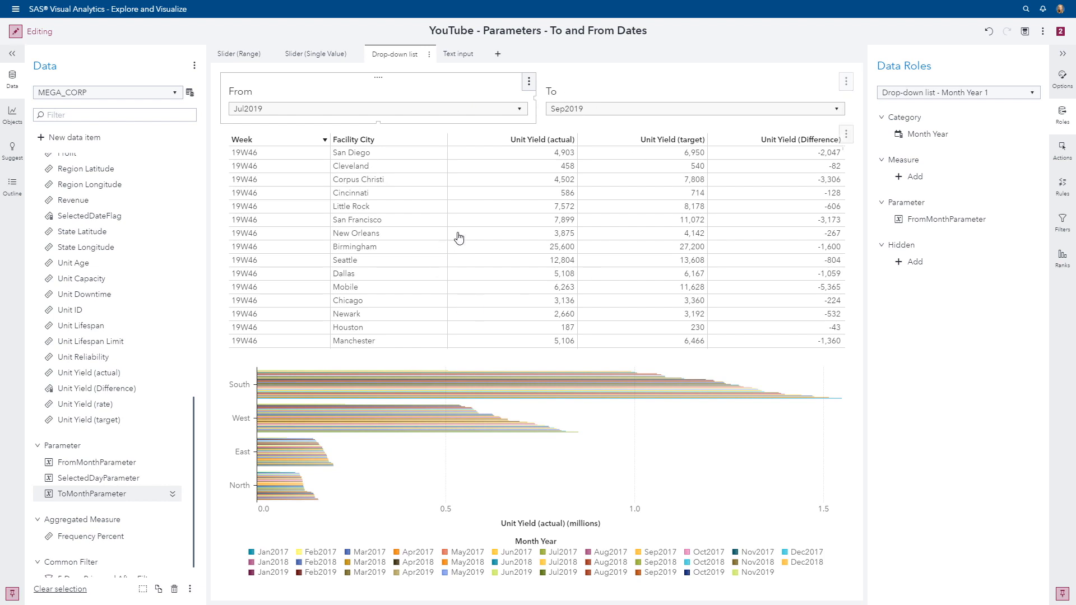
Start an advanced filter on the list table with the Month Year BetweenInclusive('x', 'y') condition.
{"action": "left_click", "coordinate": [484, 274]}
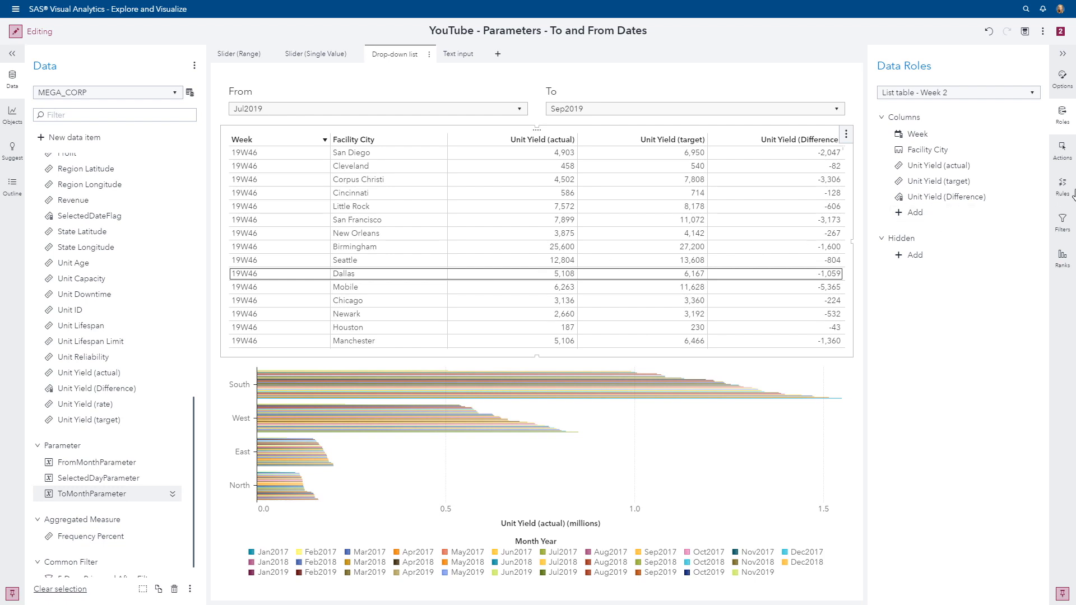
{"action": "left_click", "coordinate": [1063, 222]}
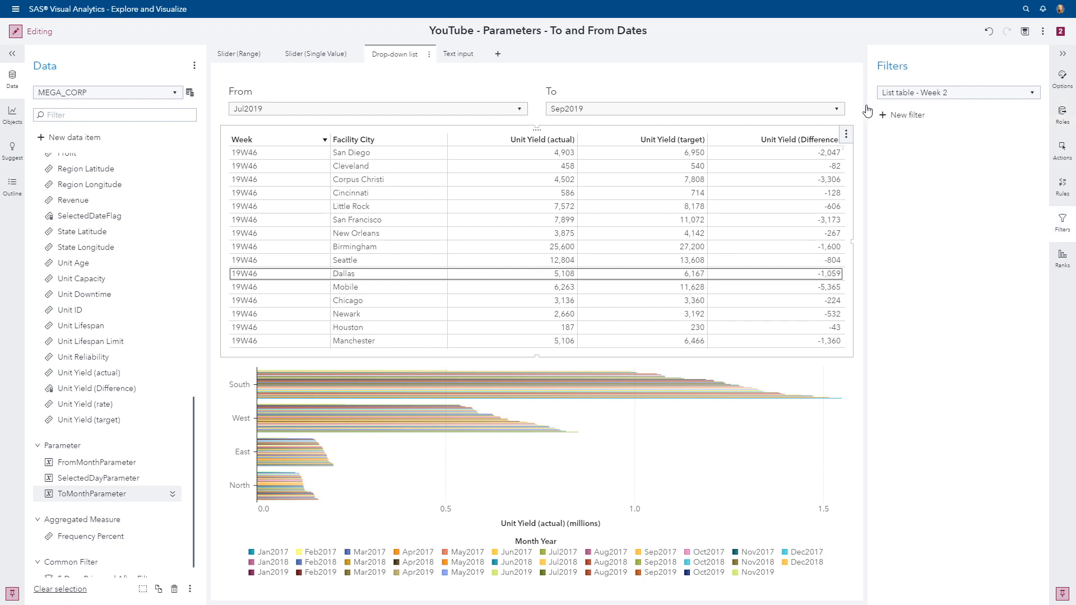
{"action": "left_click", "coordinate": [886, 119]}
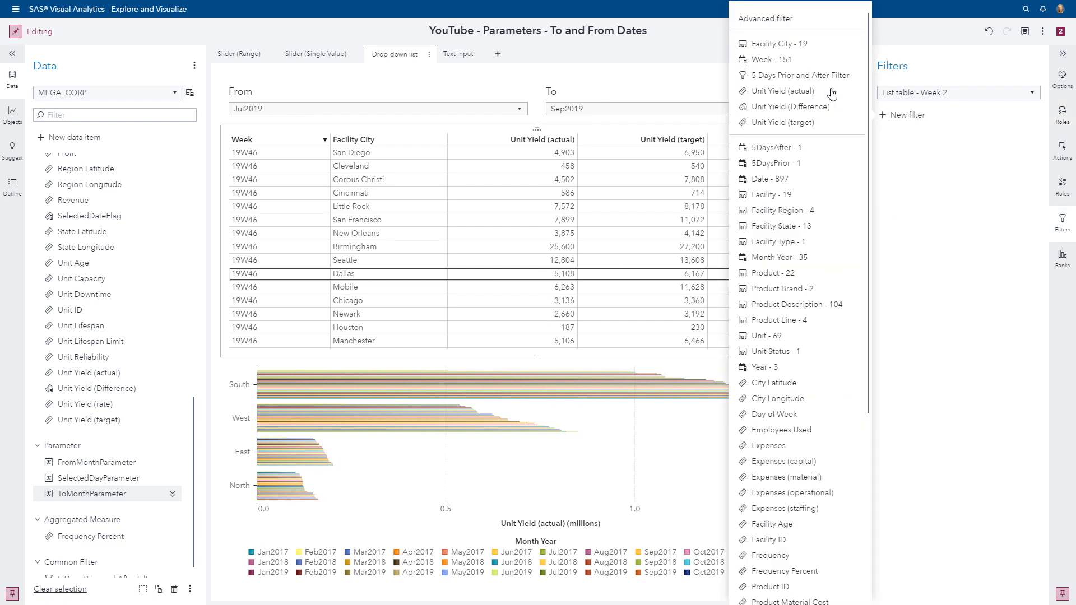
{"action": "left_click", "coordinate": [763, 26]}
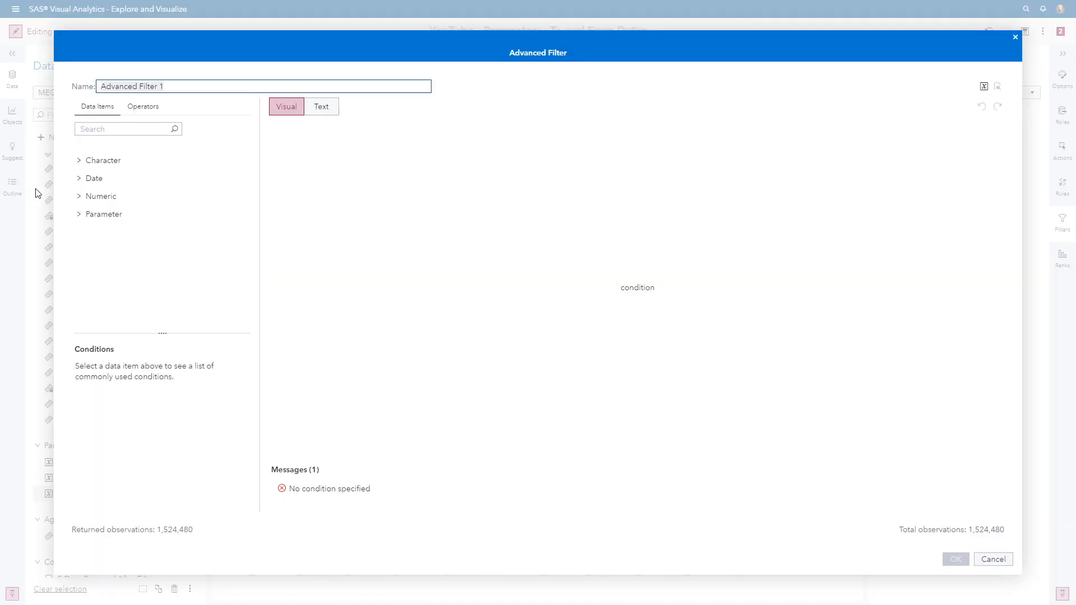
{"action": "left_click", "coordinate": [78, 179]}
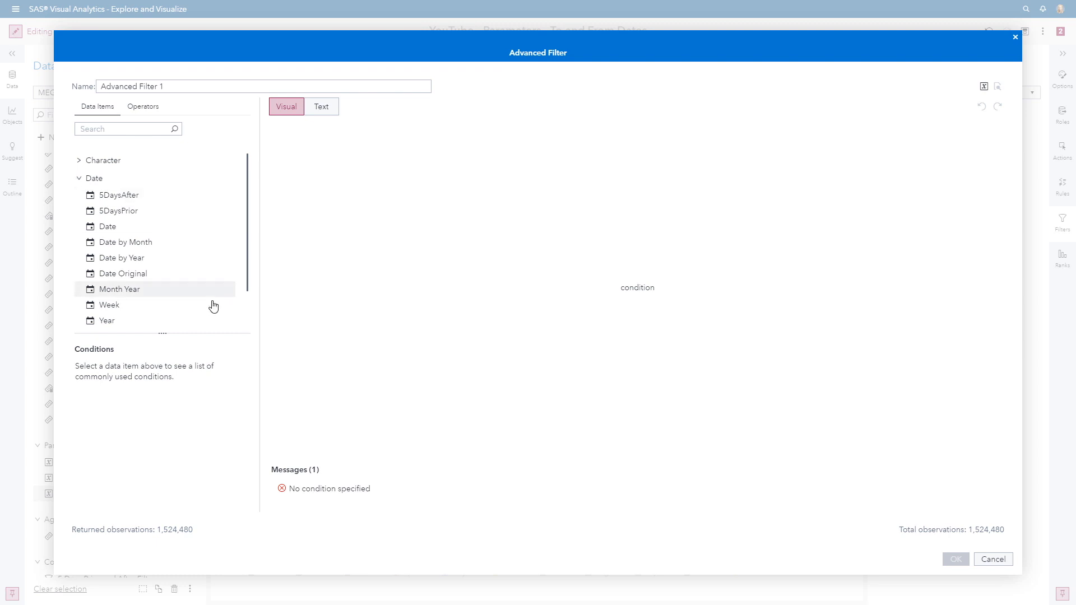
{"action": "left_click", "coordinate": [138, 291]}
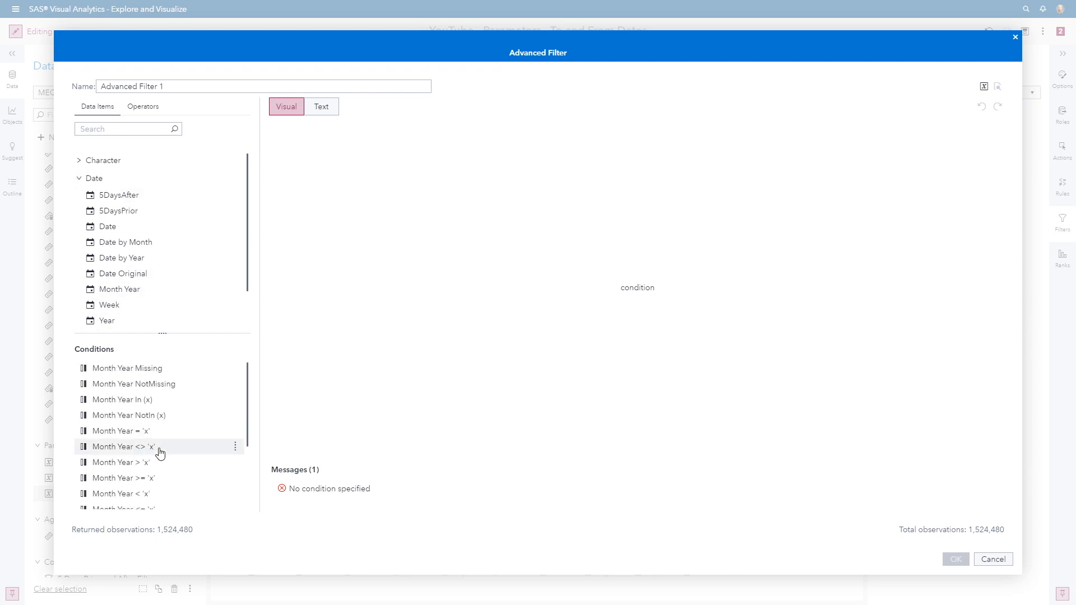
{"action": "scroll", "coordinate": [172, 441], "scroll_direction": "down", "scroll_amount": 4}
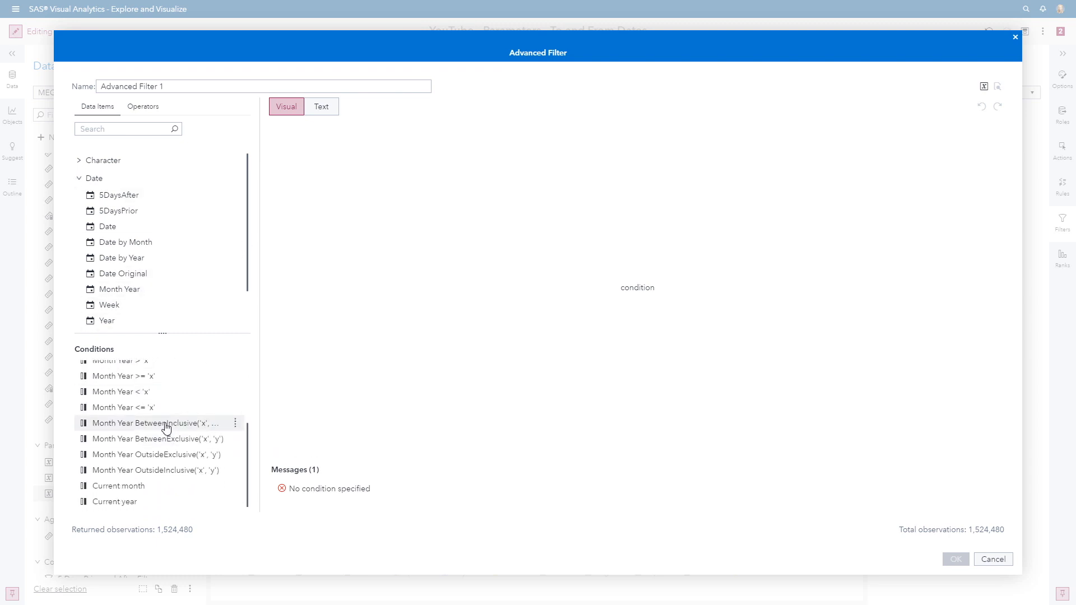
{"action": "double_click", "coordinate": [167, 424]}
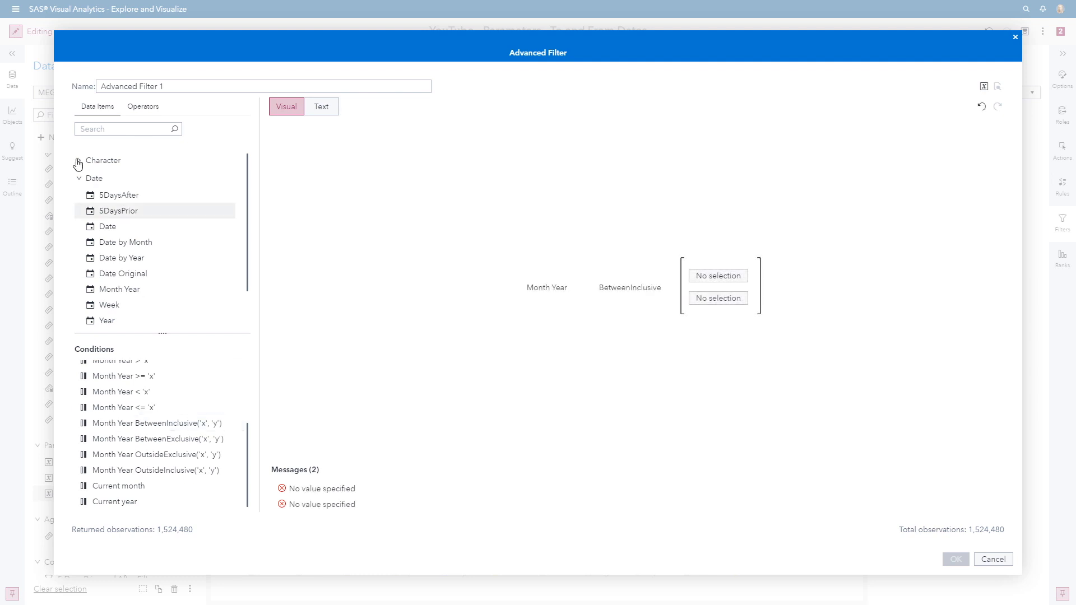
Set the BetweenInclusive condition's lower bound to FromMonthParameter and its upper bound to ToMonthParameter.
{"action": "left_click", "coordinate": [79, 178]}
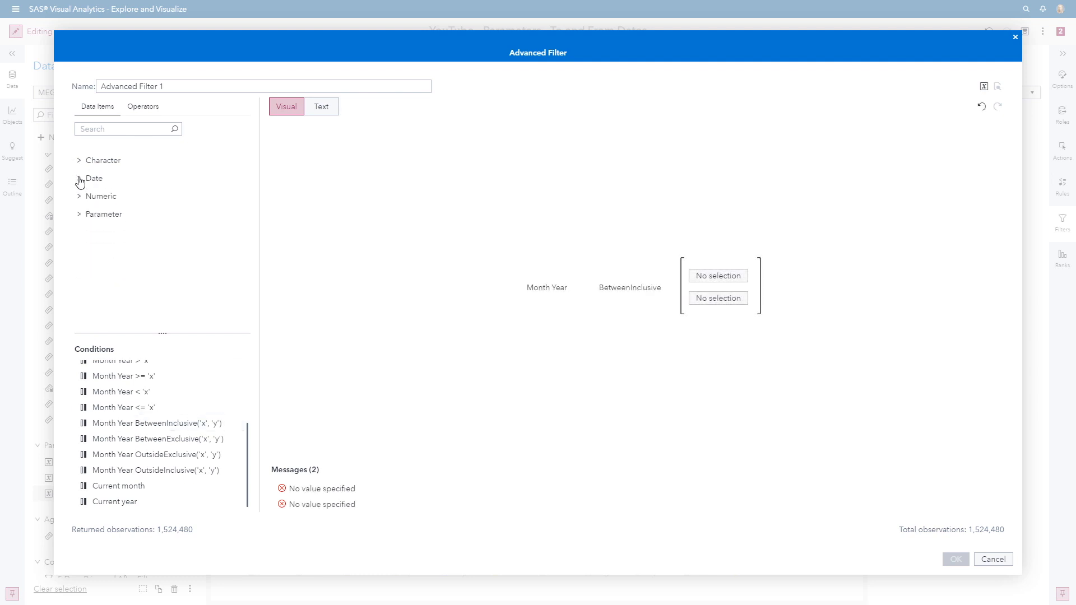
{"action": "left_click", "coordinate": [79, 215]}
{"action": "left_click_drag", "start_coordinate": [129, 232], "coordinate": [709, 280]}
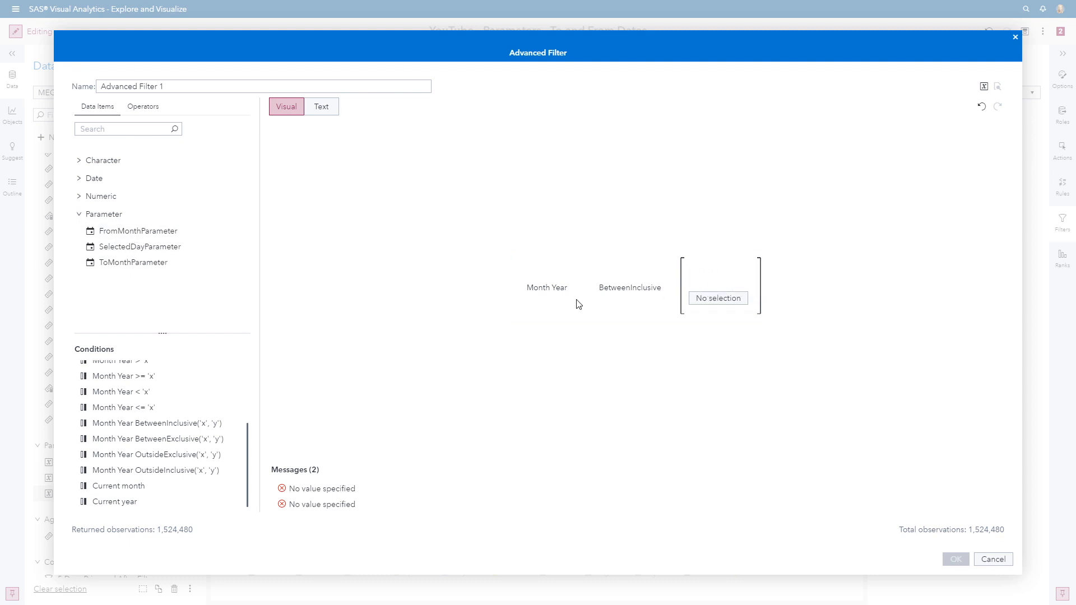
{"action": "left_click_drag", "start_coordinate": [108, 271], "coordinate": [734, 312]}
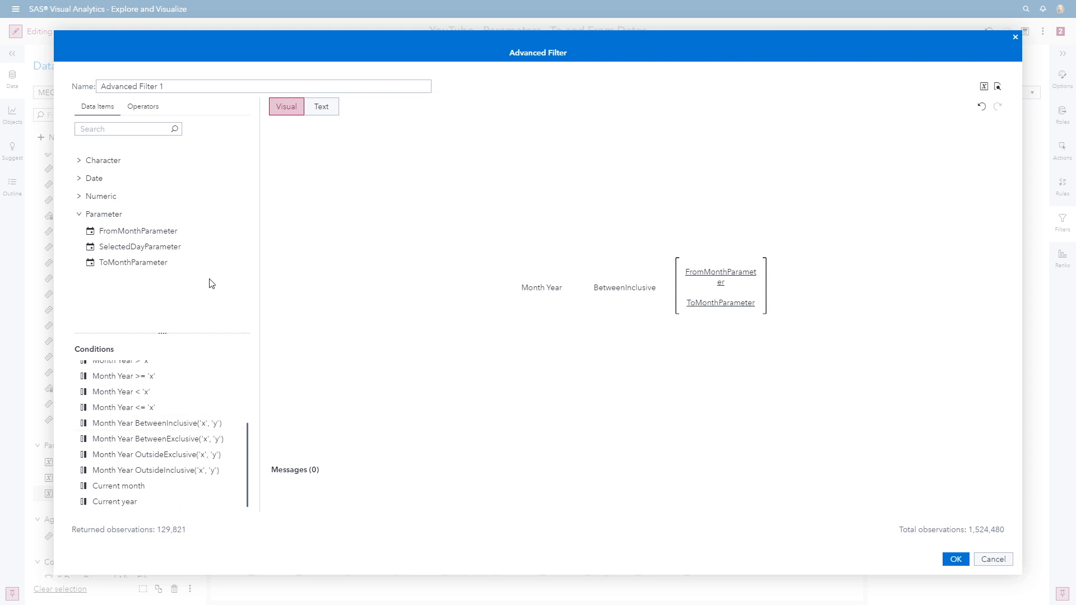
Name the list table's advanced filter FromToMonthFilter and save it.
{"action": "left_click", "coordinate": [190, 85]}
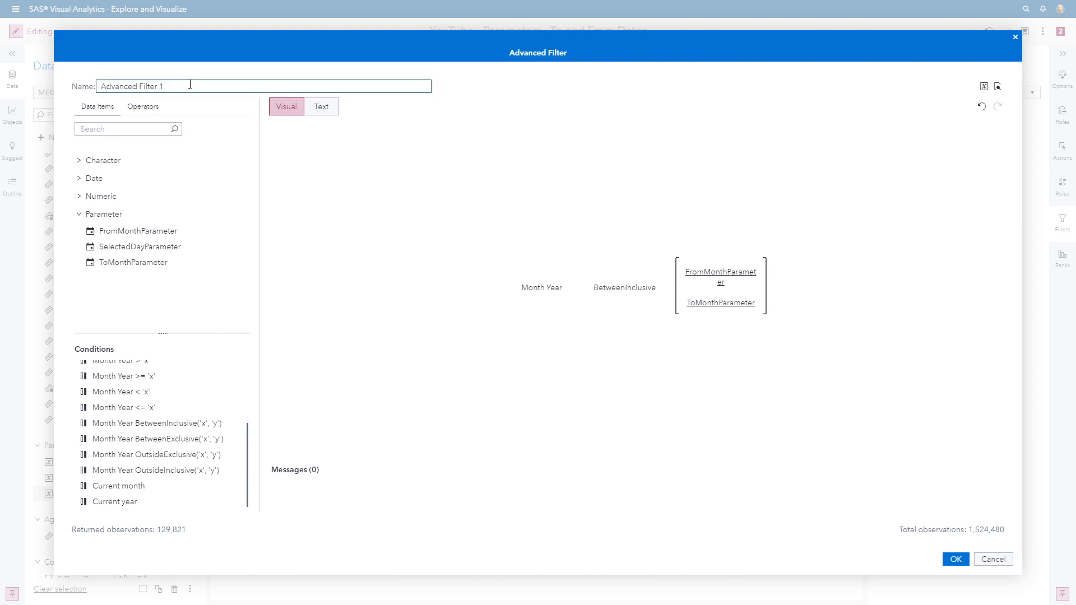
{"action": "key", "text": "ctrl+a"}
{"action": "type", "text": "F"}
{"action": "left_click", "coordinate": [955, 563]}
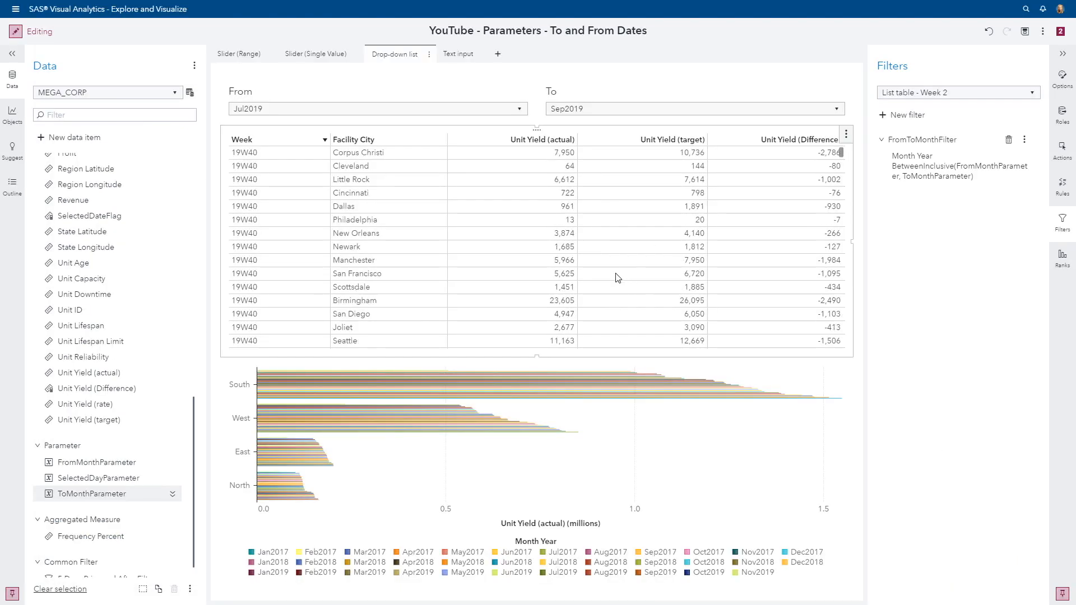
Start an advanced filter on the Facility Region bar chart with the OR operator as its condition.
{"action": "left_click", "coordinate": [675, 443]}
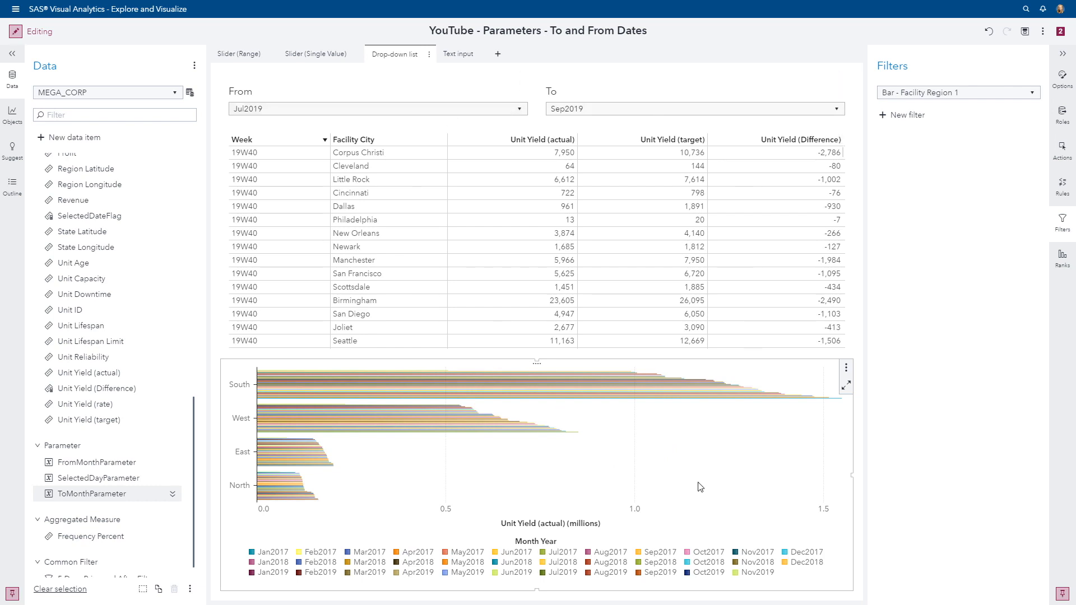
{"action": "left_click", "coordinate": [885, 116]}
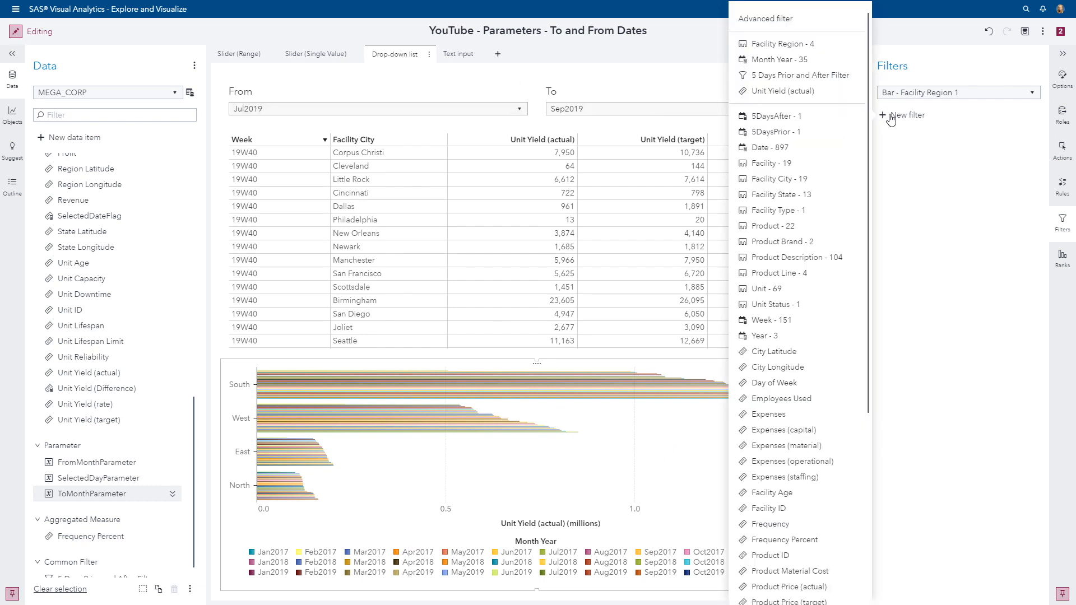
{"action": "left_click", "coordinate": [757, 20]}
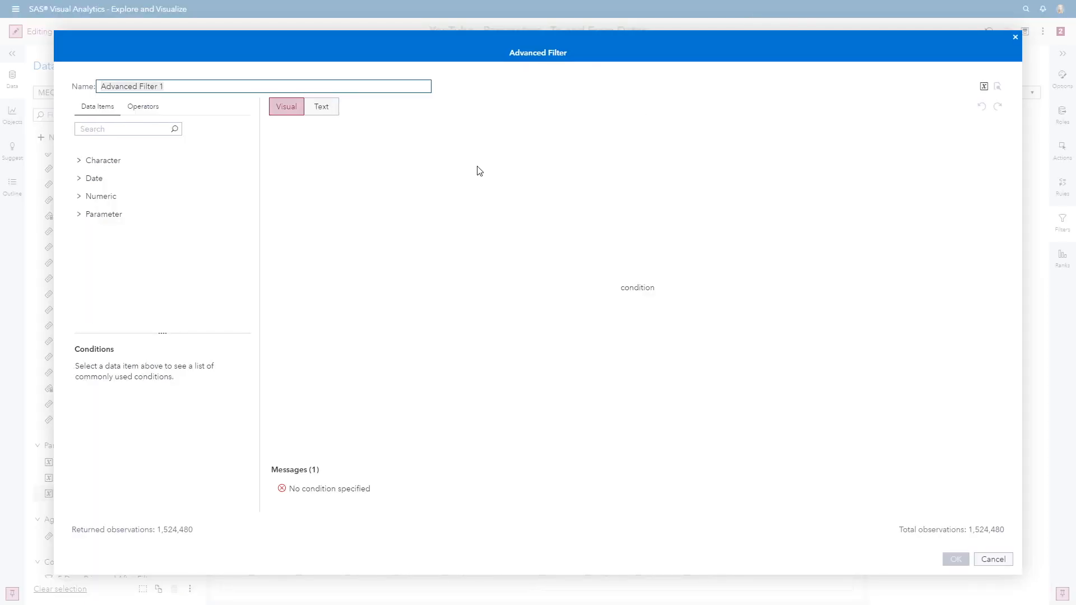
{"action": "left_click", "coordinate": [150, 109]}
{"action": "left_click", "coordinate": [134, 128]}
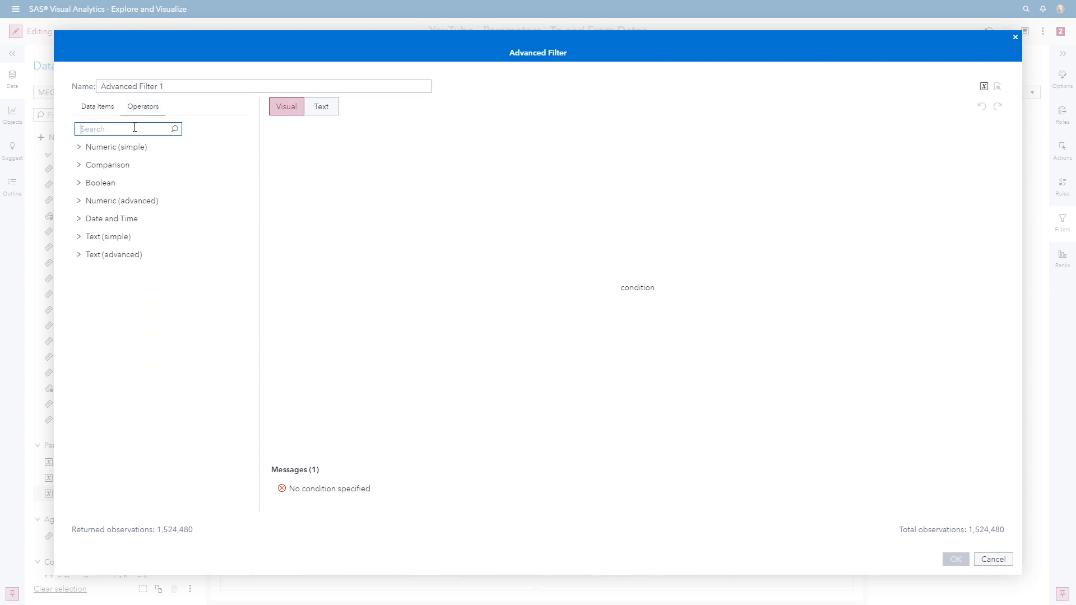
{"action": "type", "text": "or"}
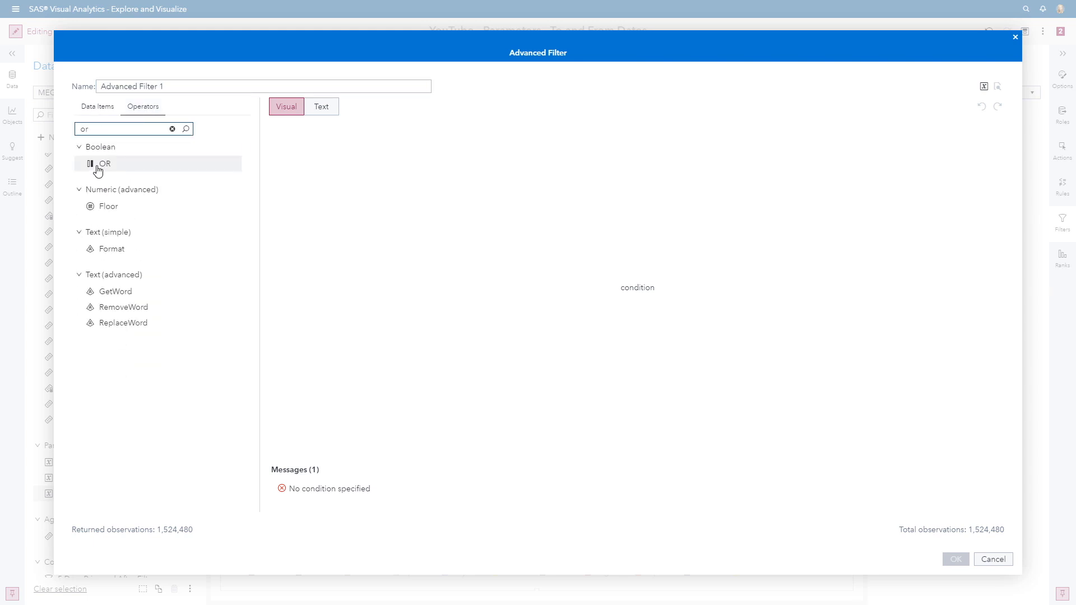
{"action": "double_click", "coordinate": [106, 167]}
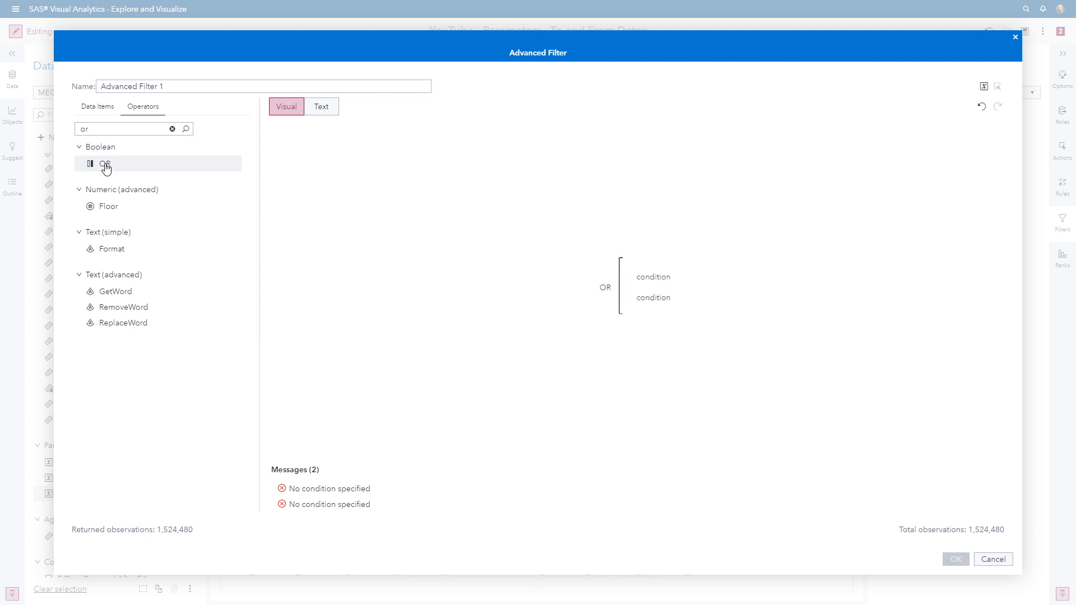
Fill both sides of the OR expression with the Month Year = 'x' condition.
{"action": "left_click", "coordinate": [101, 109]}
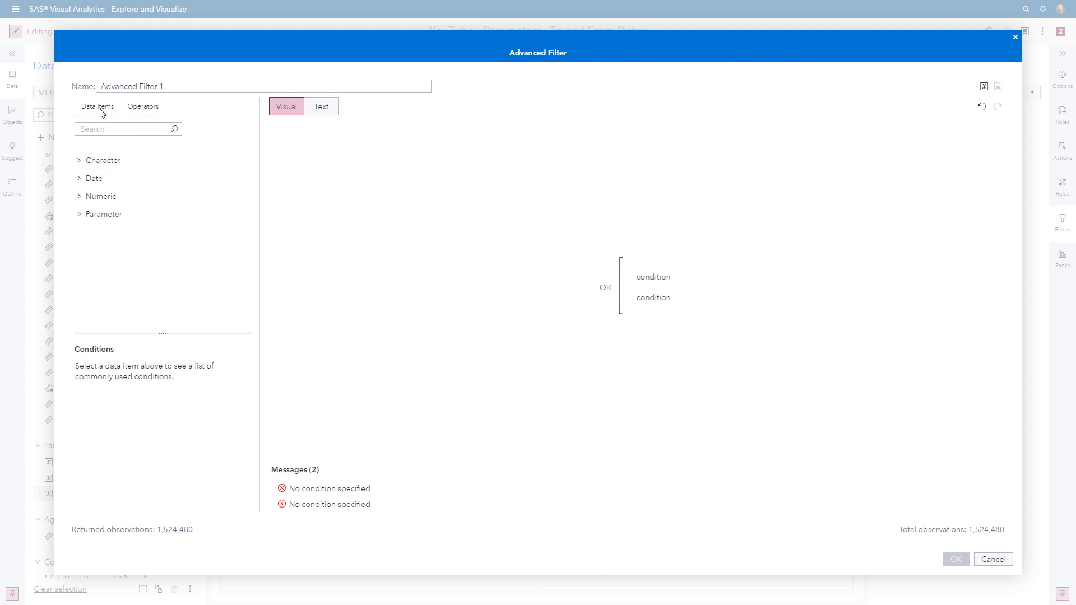
{"action": "left_click", "coordinate": [77, 178]}
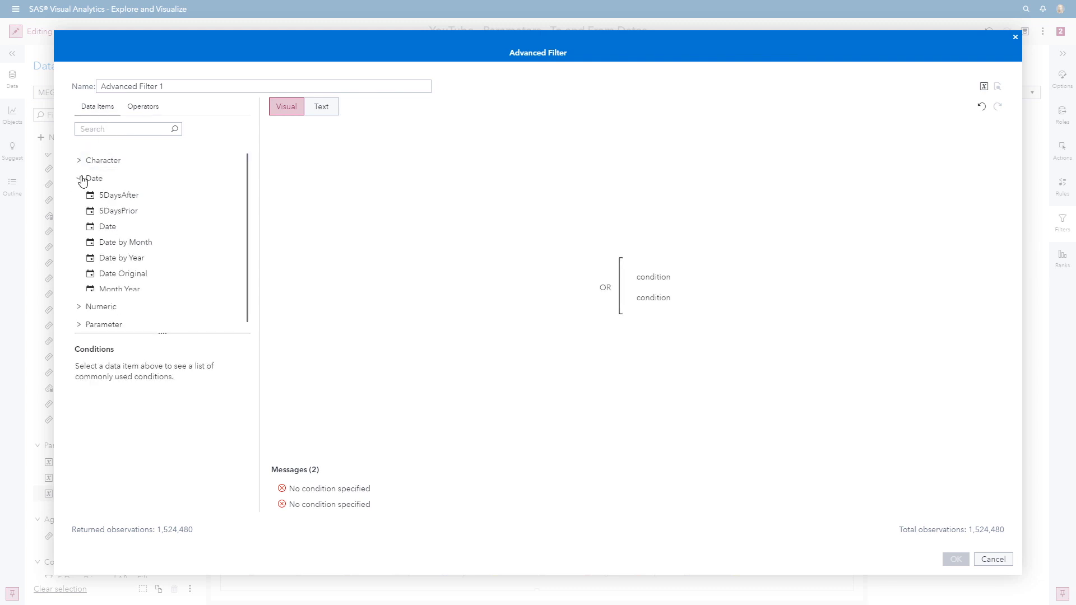
{"action": "left_click", "coordinate": [135, 290]}
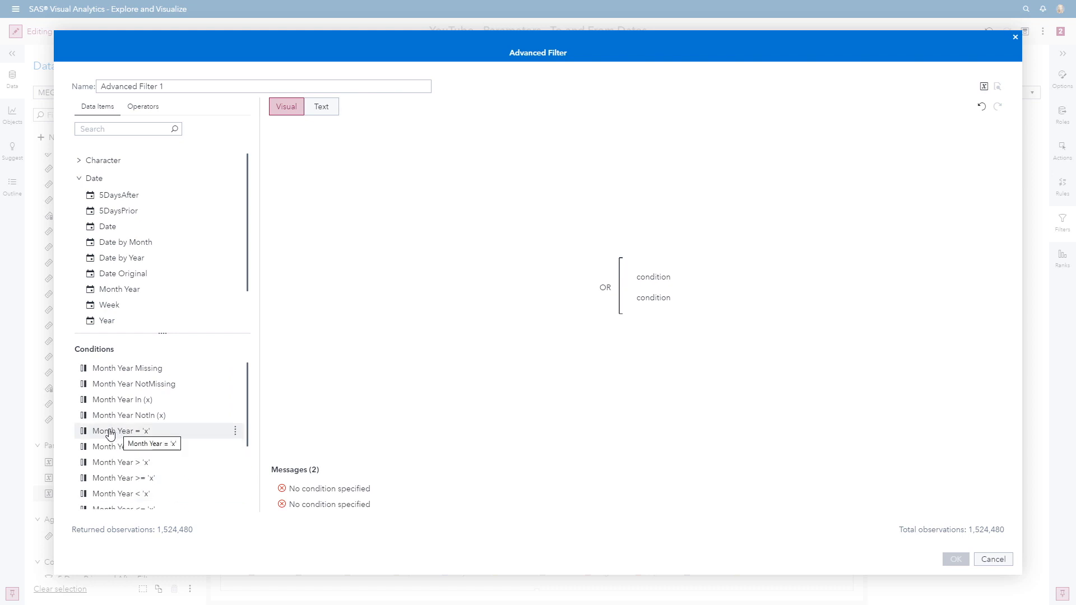
{"action": "left_click_drag", "start_coordinate": [110, 433], "coordinate": [650, 277]}
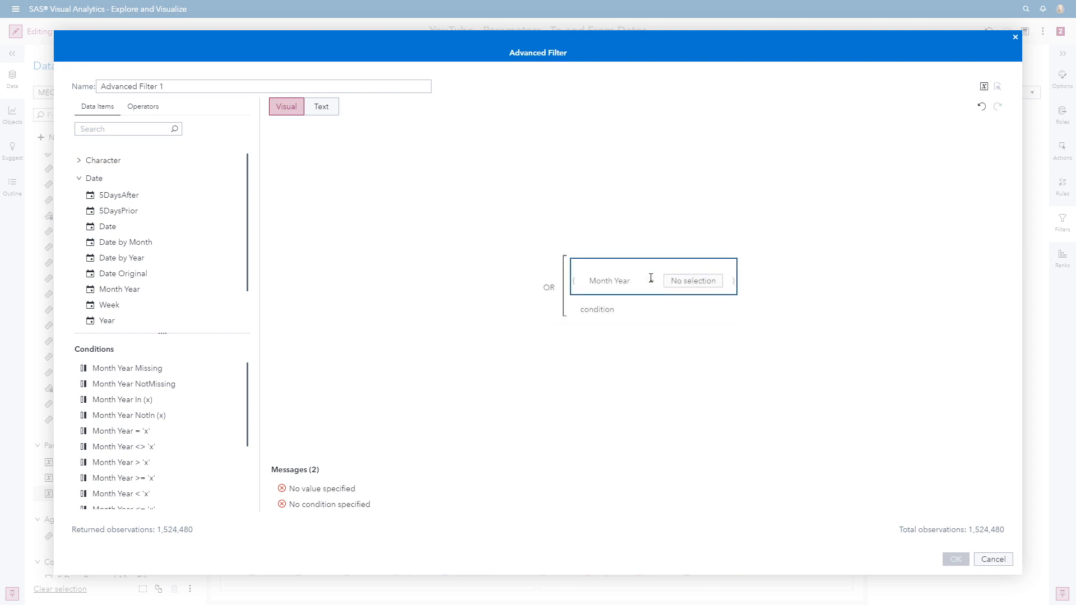
{"action": "left_click_drag", "start_coordinate": [102, 433], "coordinate": [606, 310]}
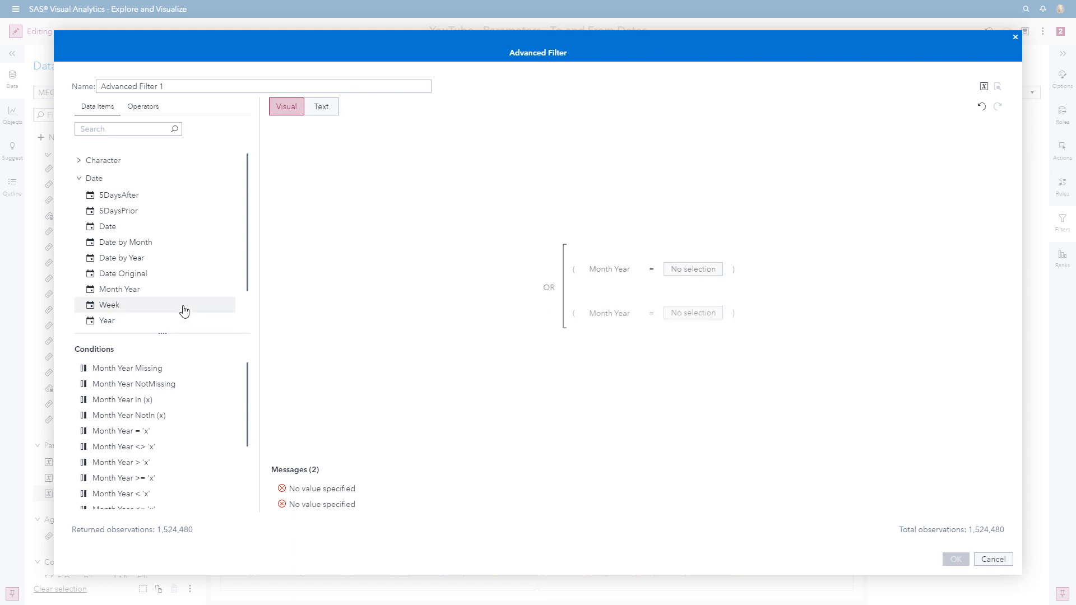
Set the first Month Year condition to FromMonthParameter and the second to ToMonthParameter, and save the bar chart's filter.
{"action": "left_click", "coordinate": [79, 179]}
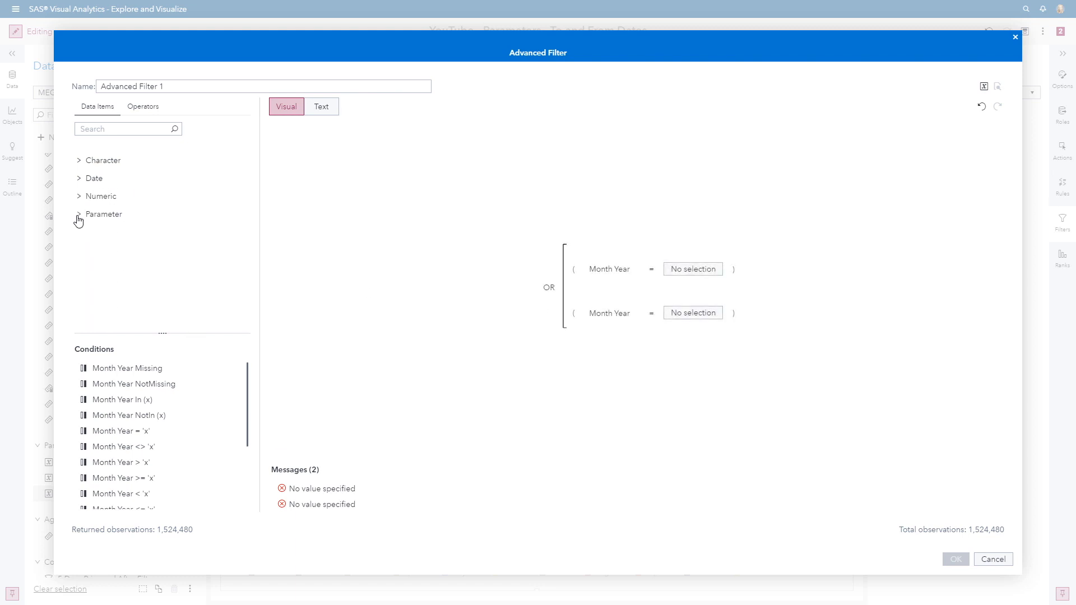
{"action": "left_click", "coordinate": [78, 215]}
{"action": "left_click", "coordinate": [137, 232]}
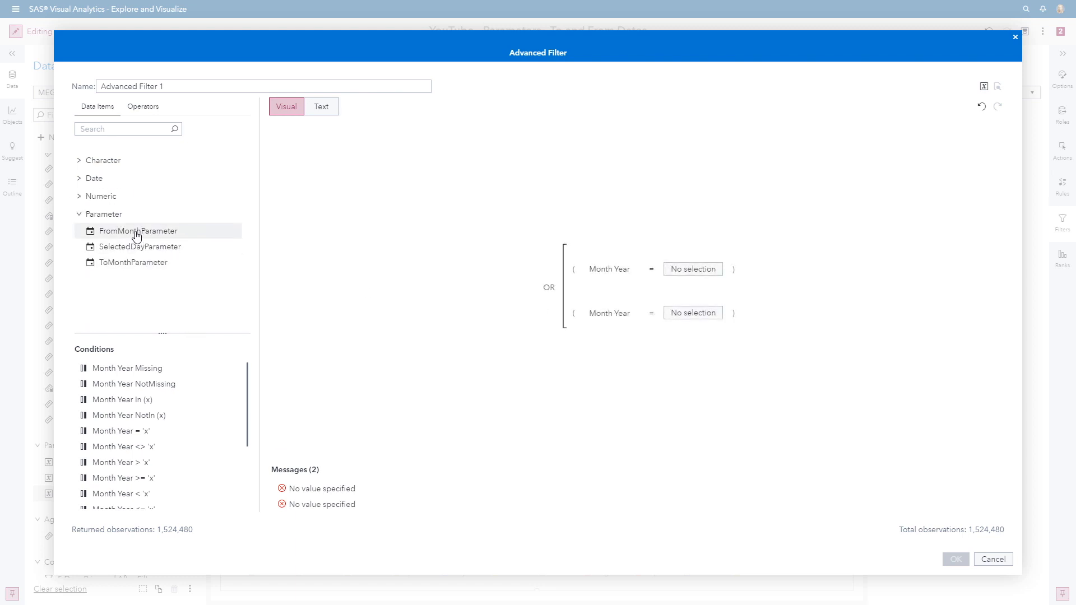
{"action": "left_click", "coordinate": [689, 270]}
{"action": "left_click", "coordinate": [714, 283]}
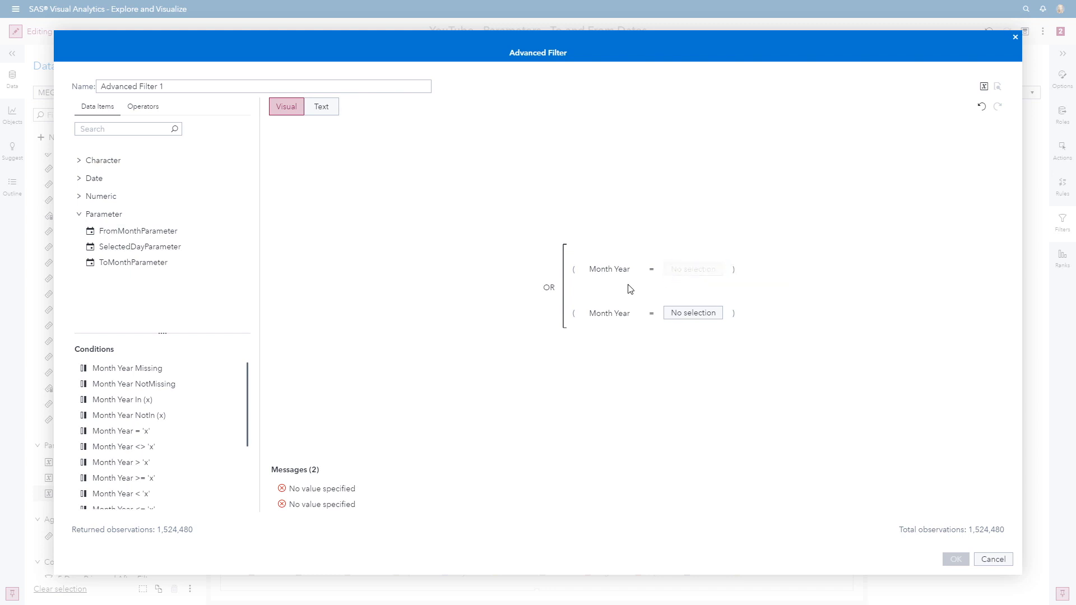
{"action": "left_click_drag", "start_coordinate": [118, 266], "coordinate": [688, 313]}
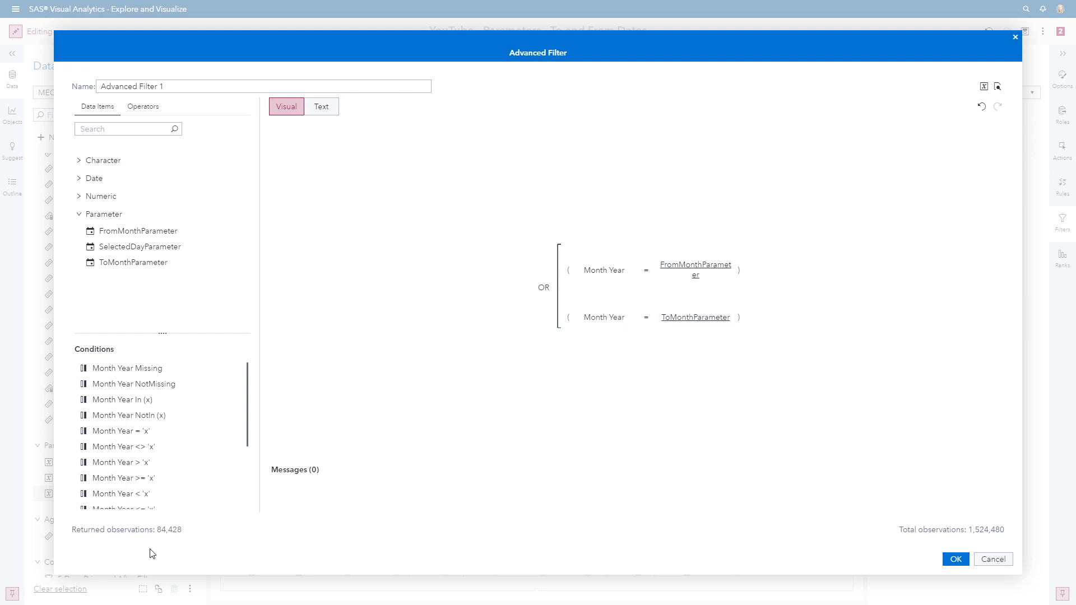
{"action": "left_click", "coordinate": [956, 561]}
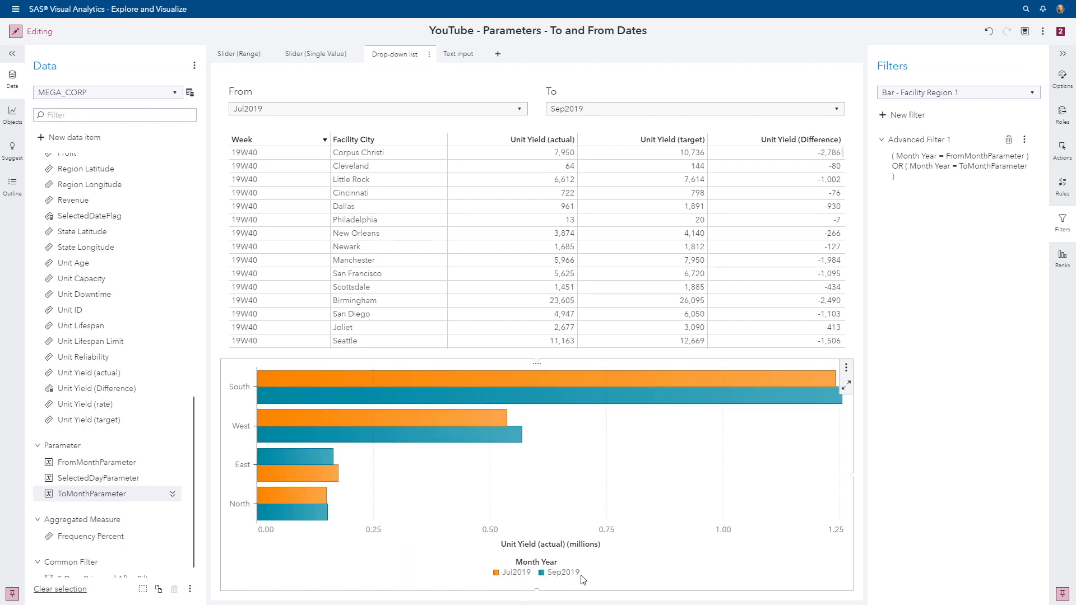
Set the From month drop-down list to Sep2018.
{"action": "left_click", "coordinate": [296, 109]}
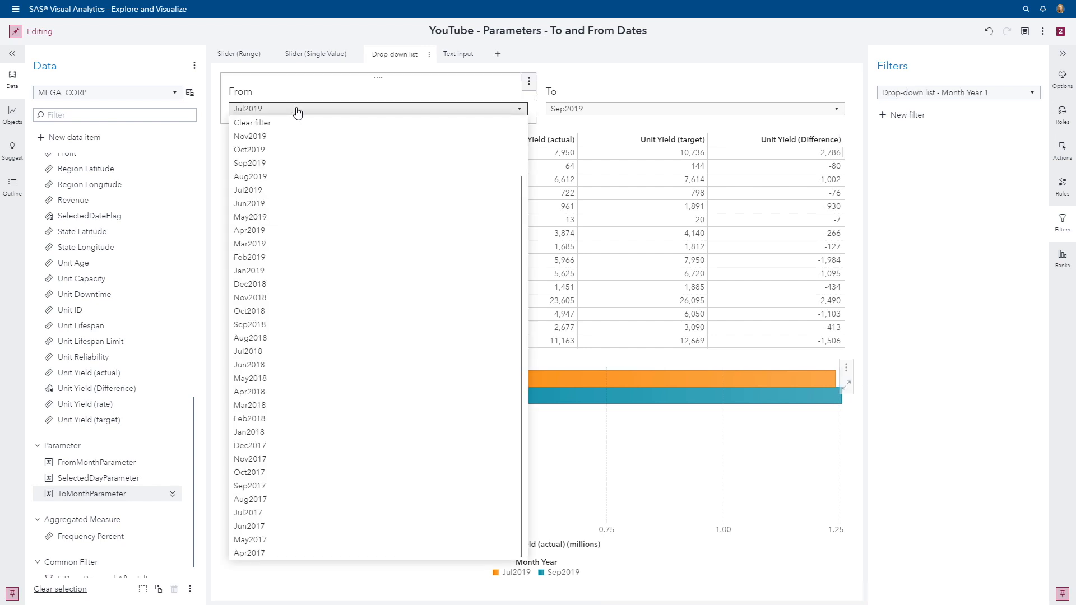
{"action": "key", "text": "s"}
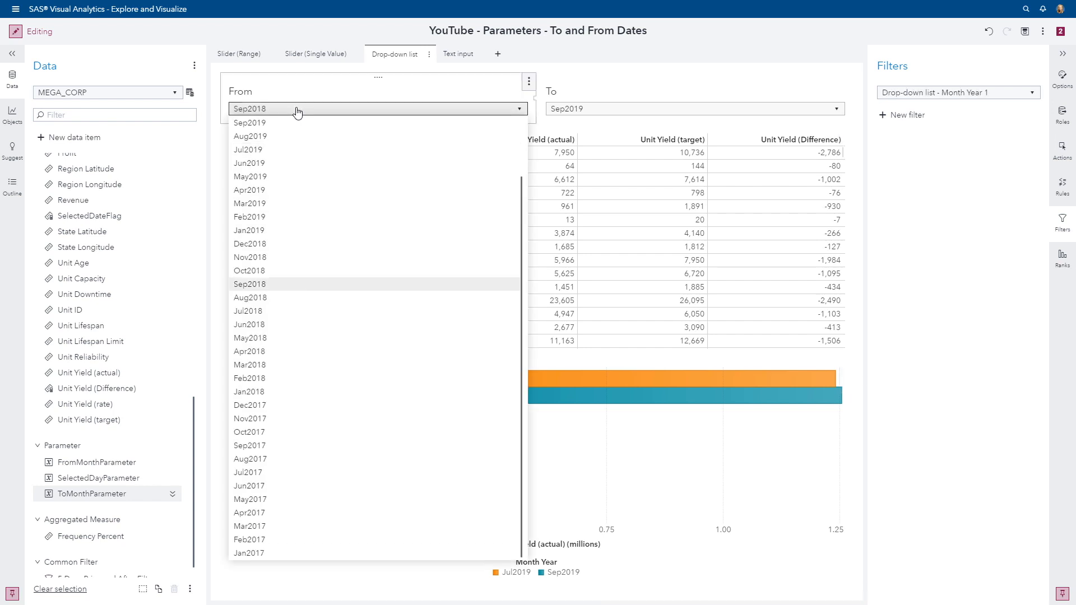
{"action": "left_click", "coordinate": [257, 285]}
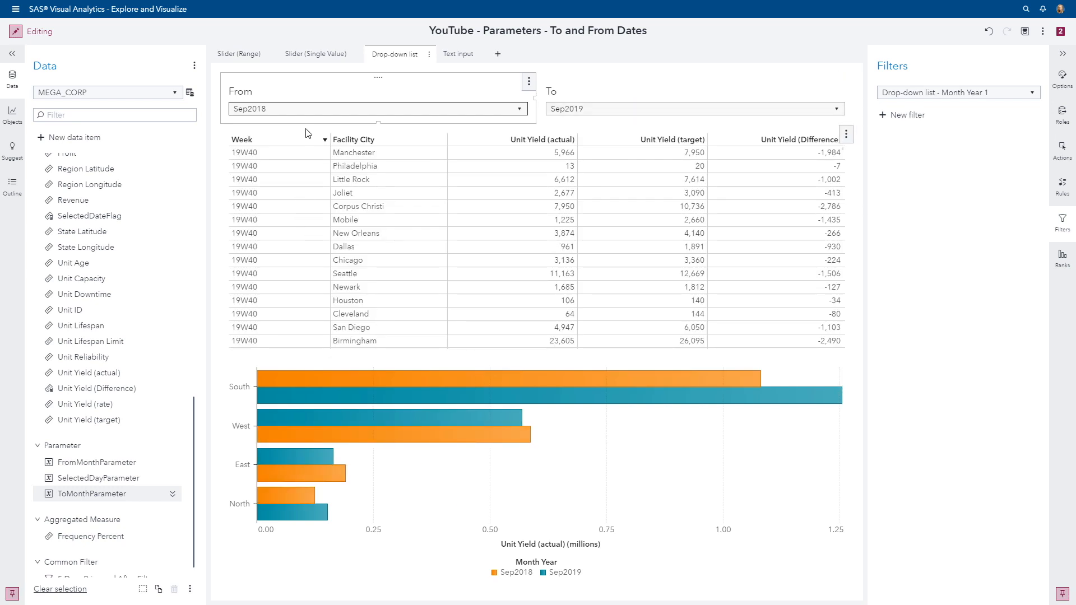
Scroll through the list table's rows and sort it by Week in ascending order.
{"action": "scroll", "coordinate": [592, 241], "scroll_direction": "down", "scroll_amount": 3}
{"action": "scroll", "coordinate": [561, 241], "scroll_direction": "down", "scroll_amount": 4}
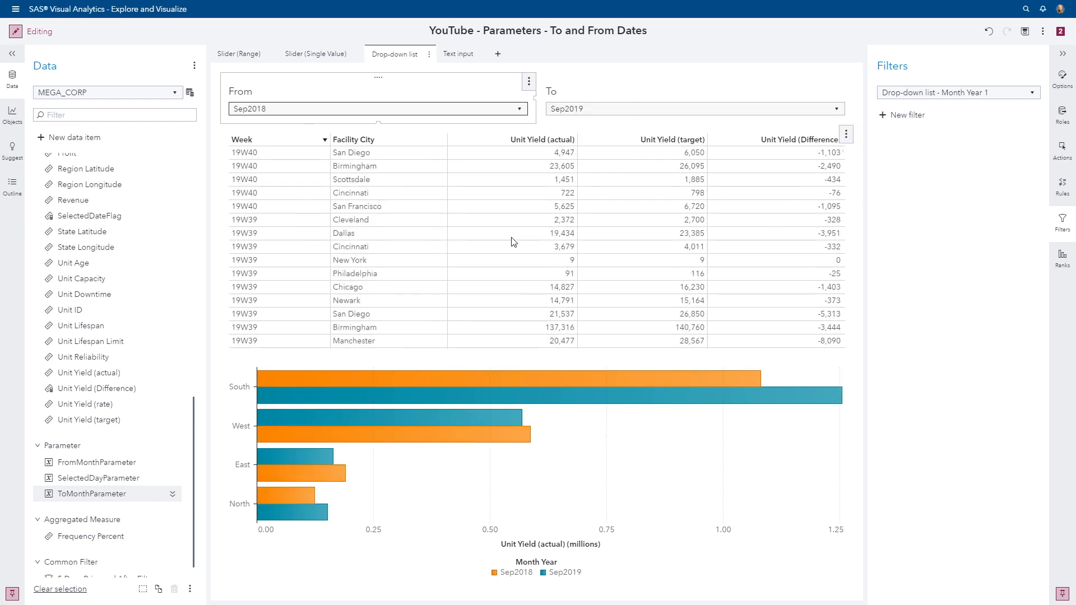
{"action": "left_click", "coordinate": [324, 141]}
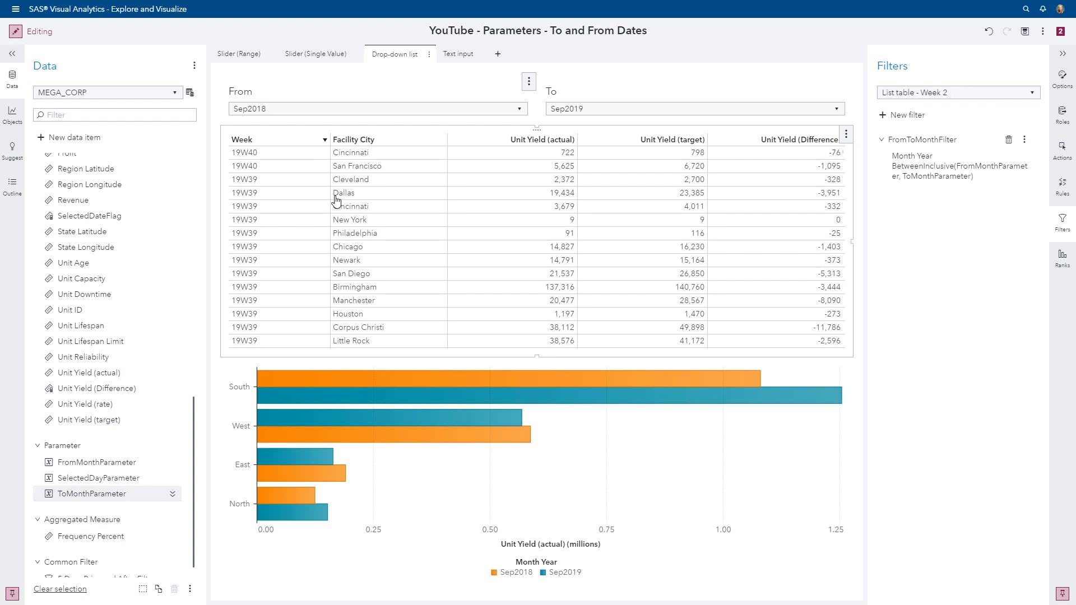
{"action": "scroll", "coordinate": [312, 180], "scroll_direction": "up", "scroll_amount": 2}
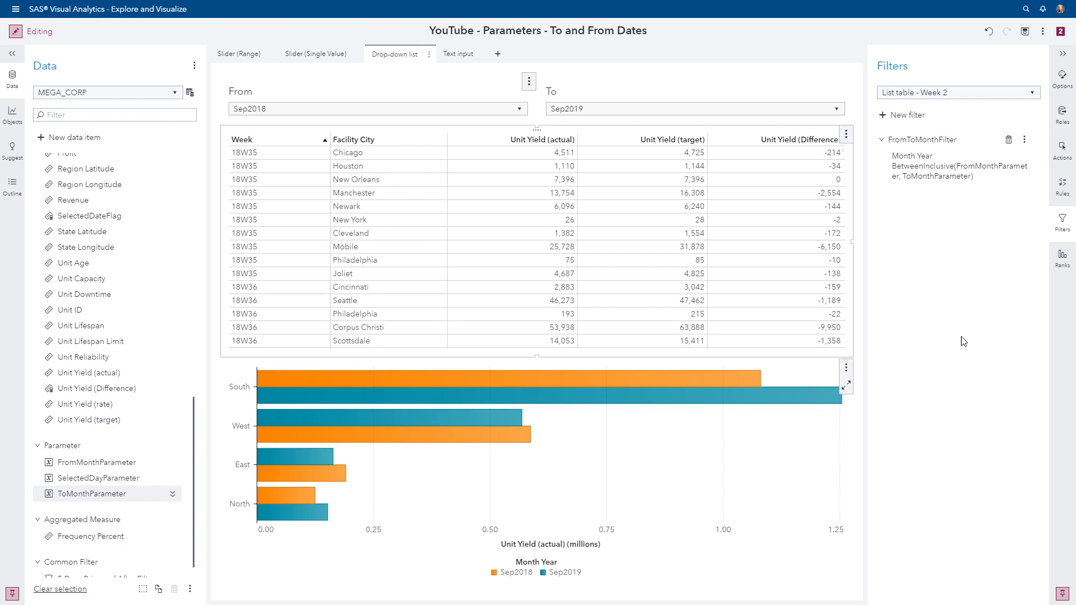
Switch to the Blog - Parameters - To and From Dates report and set the From date on its Text input page to 07/01/2018.
{"action": "left_click", "coordinate": [1061, 31]}
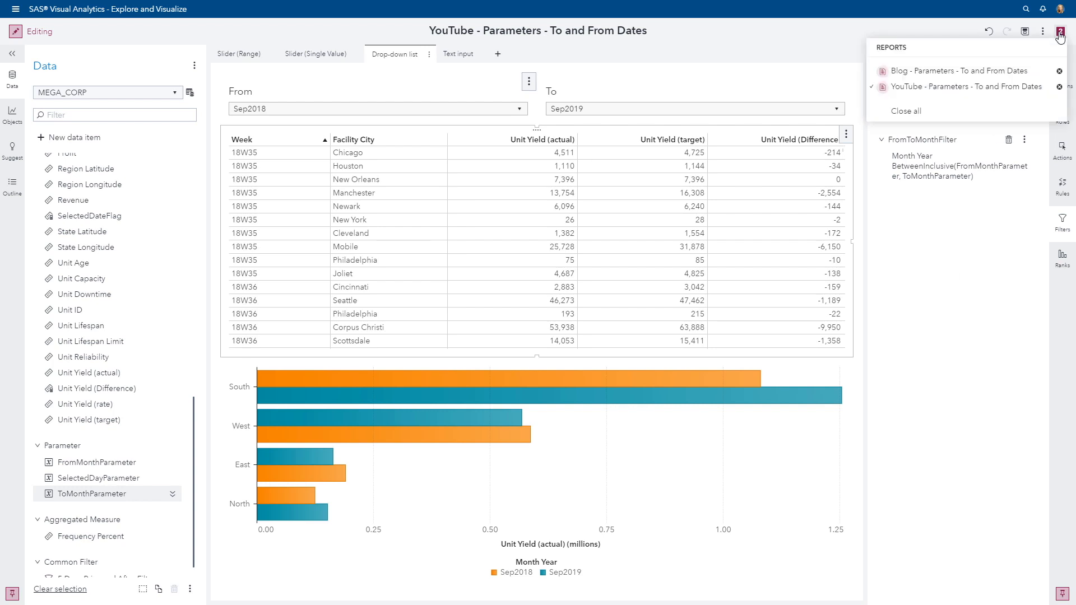
{"action": "left_click", "coordinate": [998, 72]}
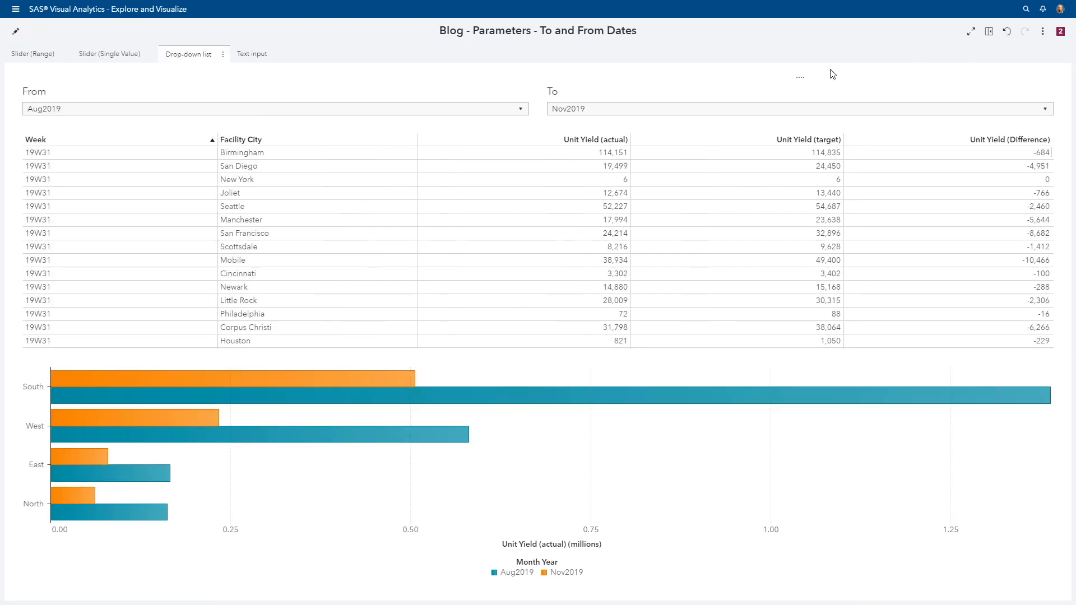
{"action": "left_click", "coordinate": [248, 54]}
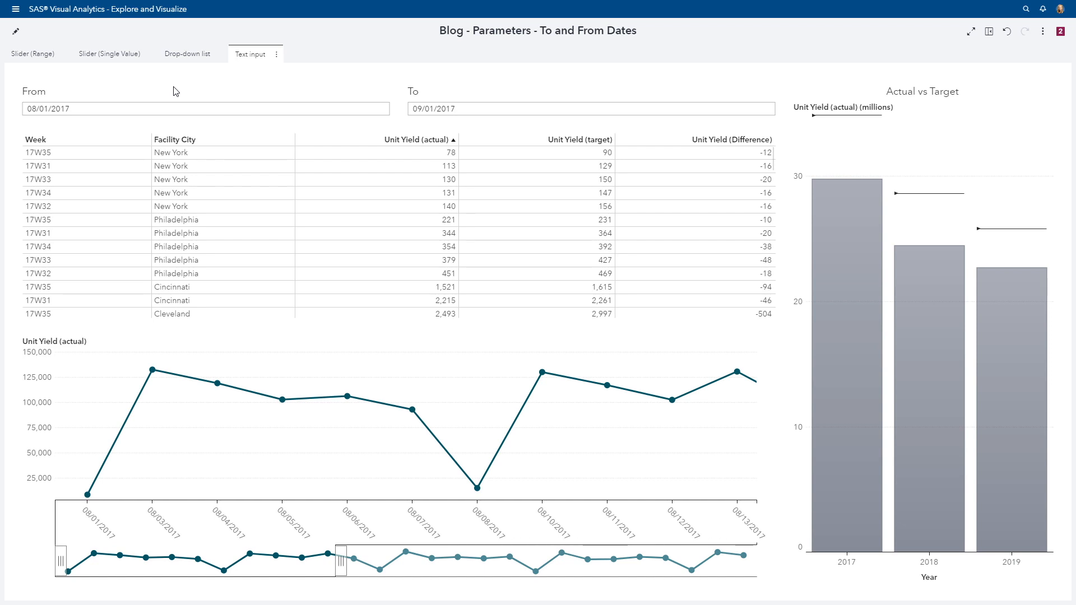
{"action": "left_click", "coordinate": [151, 109]}
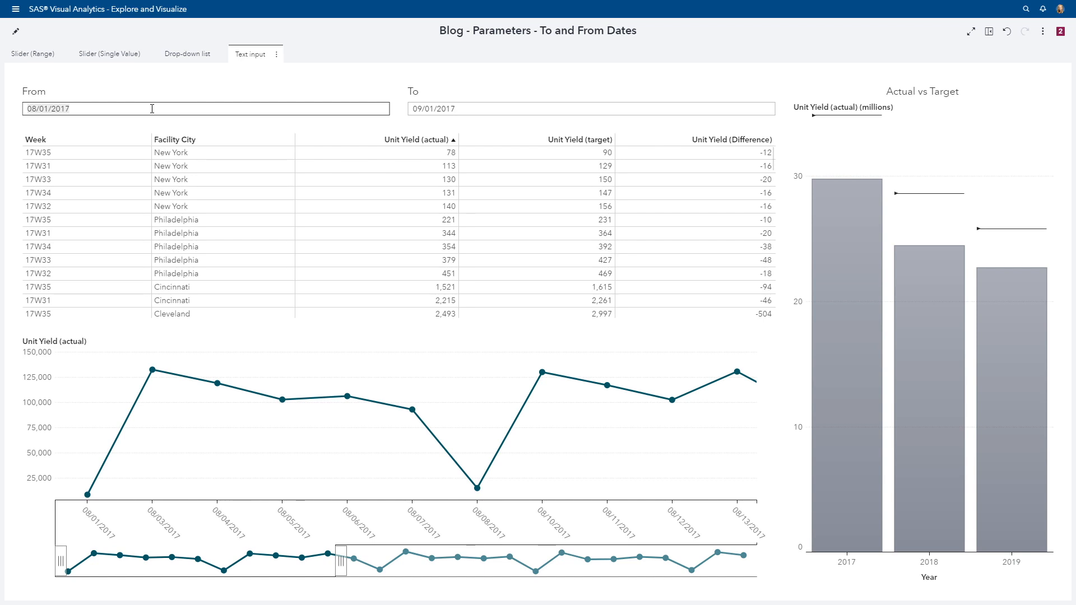
{"action": "type", "text": "07/"}
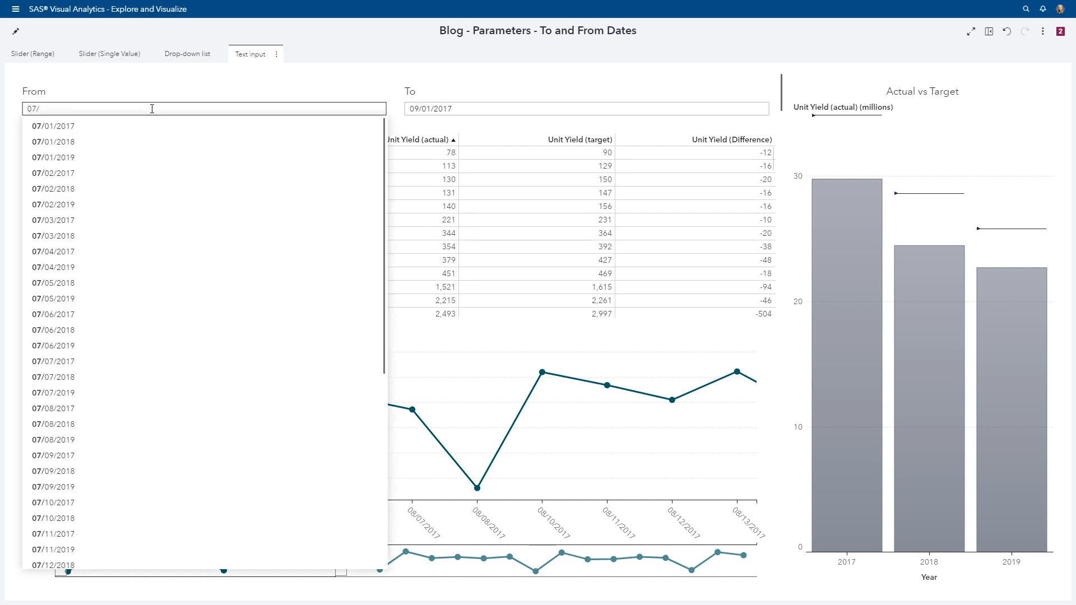
{"action": "left_click", "coordinate": [91, 143]}
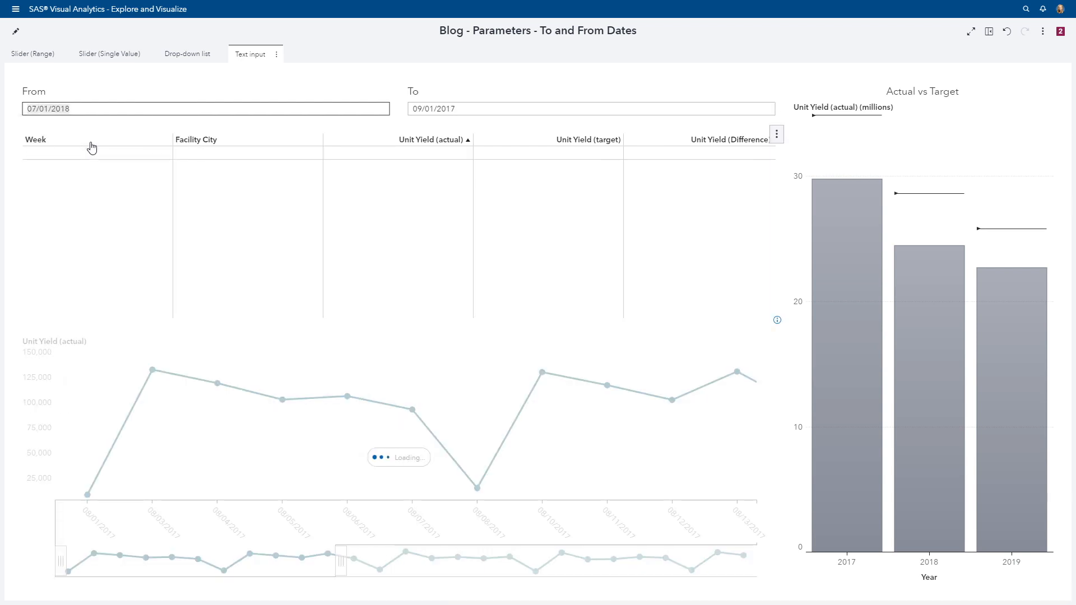
Set the To date to 09/02/2018 and view the 2017 bar's details in the Actual vs Target chart.
{"action": "left_click", "coordinate": [471, 110]}
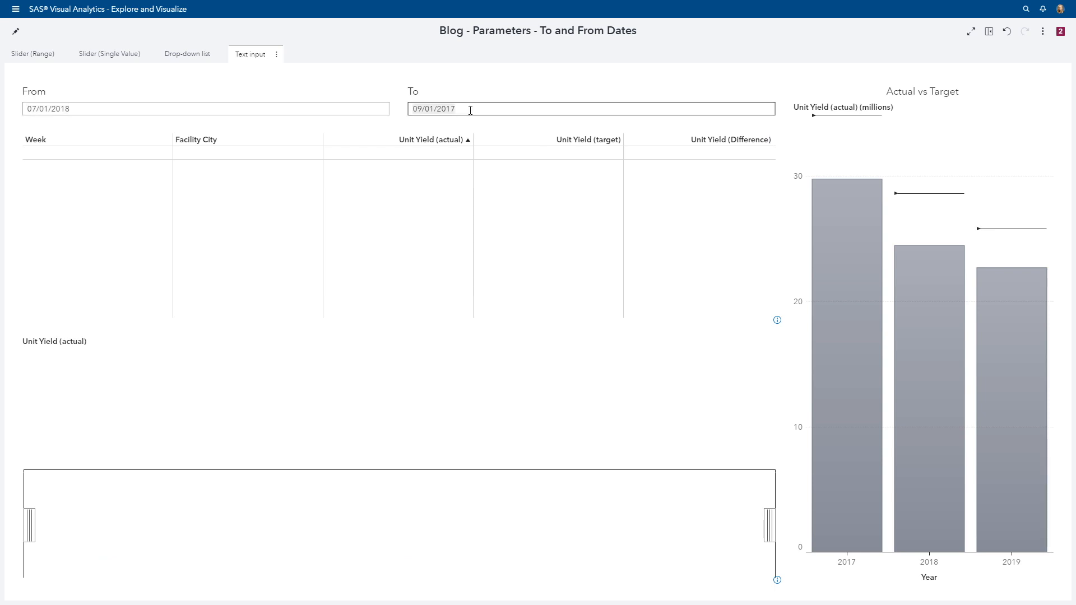
{"action": "key", "text": "ctrl+a"}
{"action": "type", "text": "09/"}
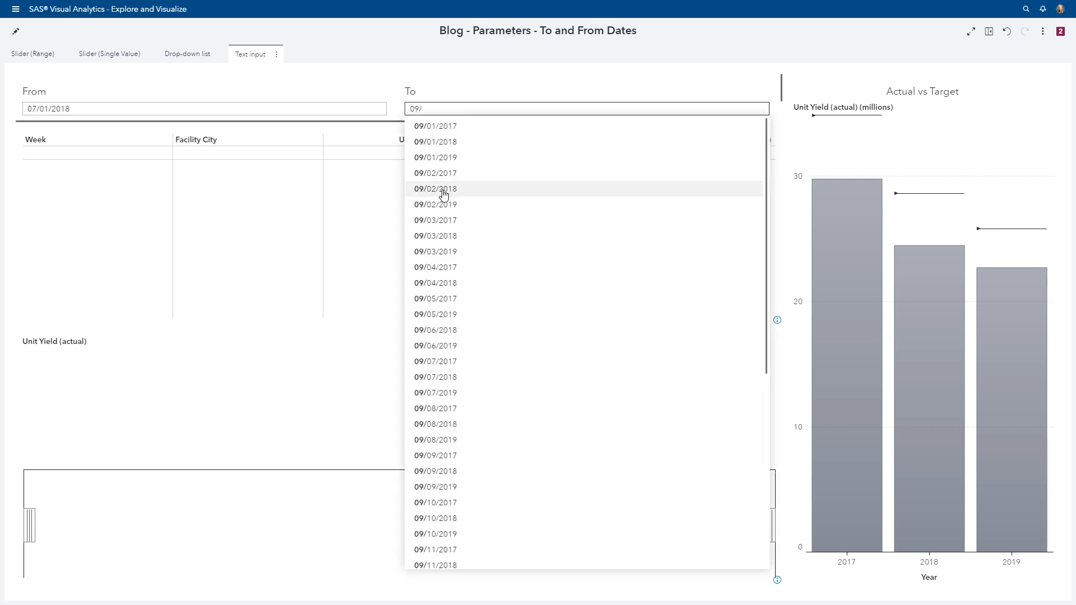
{"action": "left_click", "coordinate": [446, 195]}
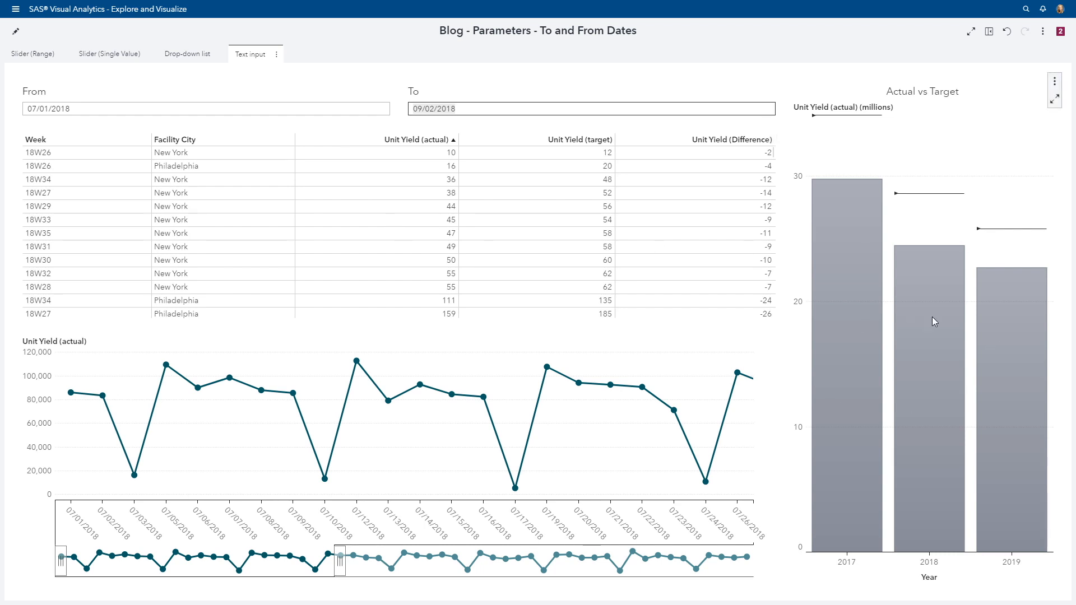
{"action": "mouse_move", "coordinate": [865, 397]}
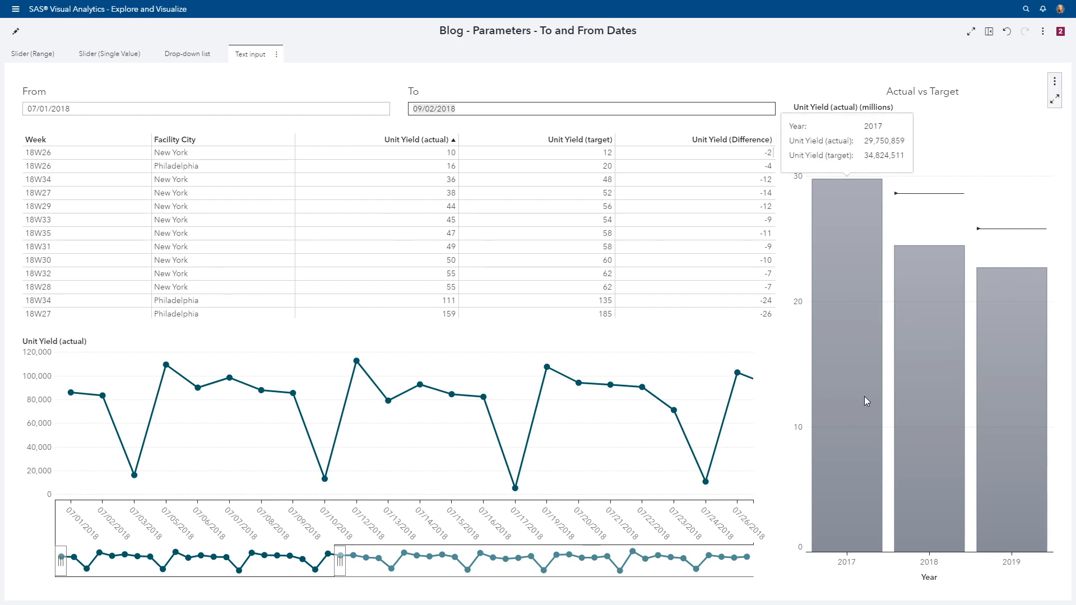
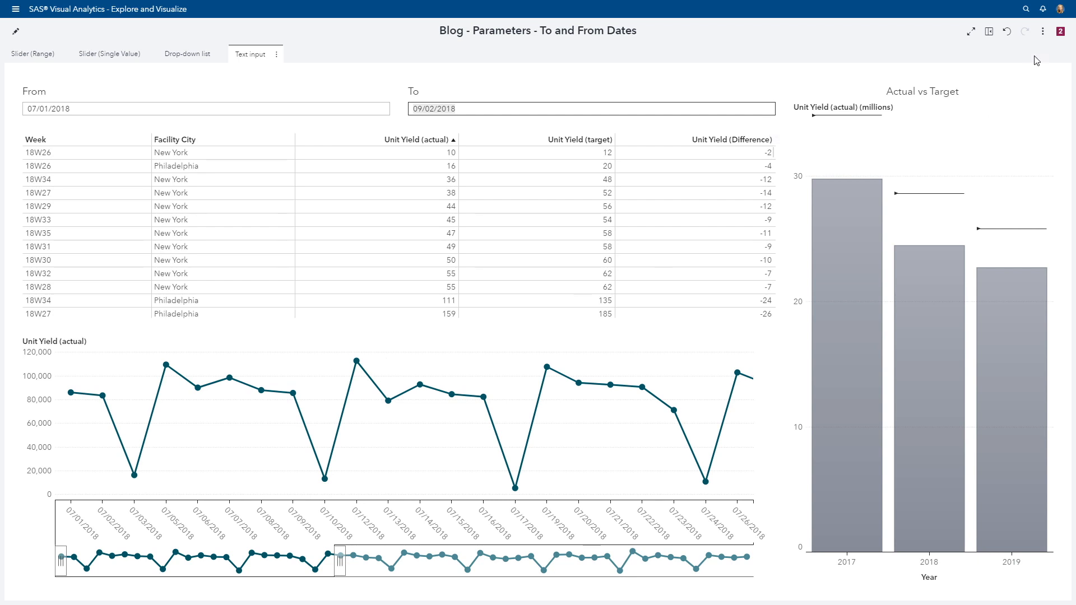
Return to the YouTube - Parameters - To and From Dates report and expand the page controls of its Text input page.
{"action": "left_click", "coordinate": [1057, 33]}
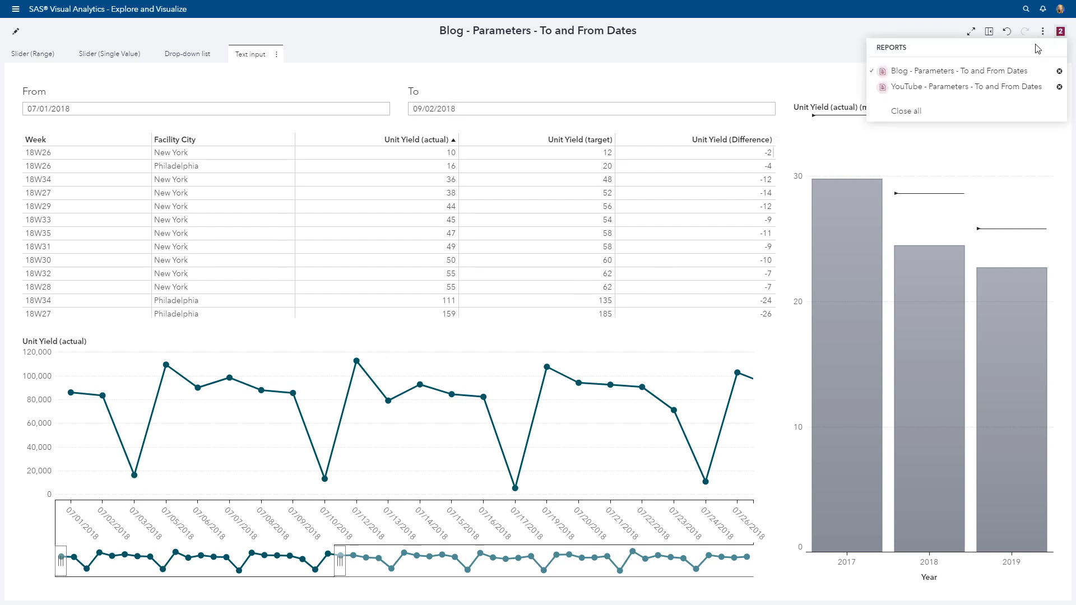
{"action": "left_click", "coordinate": [994, 88]}
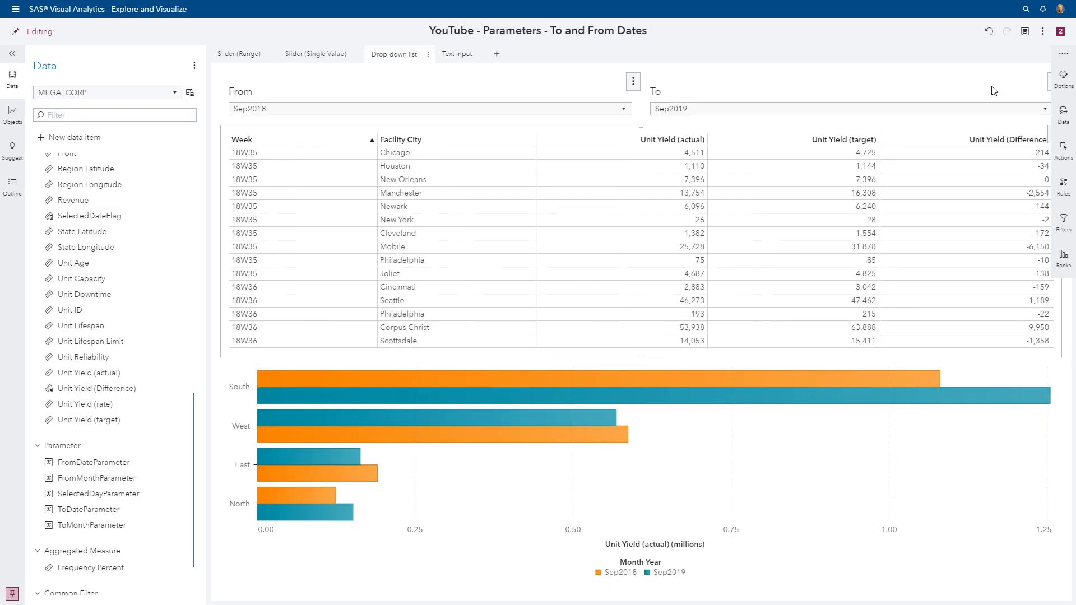
{"action": "left_click", "coordinate": [458, 55]}
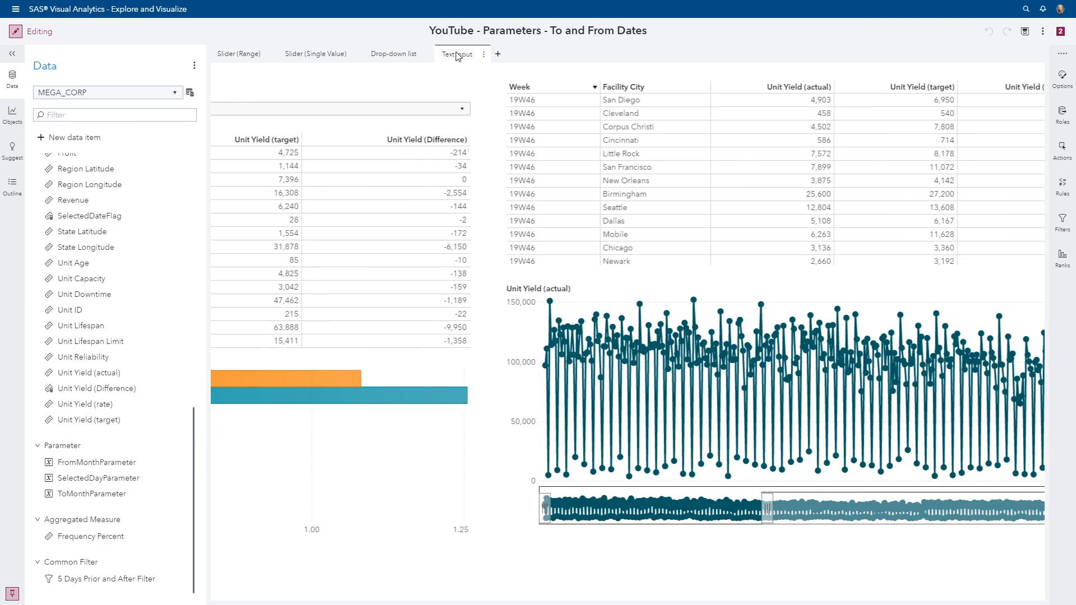
{"action": "left_click", "coordinate": [484, 54]}
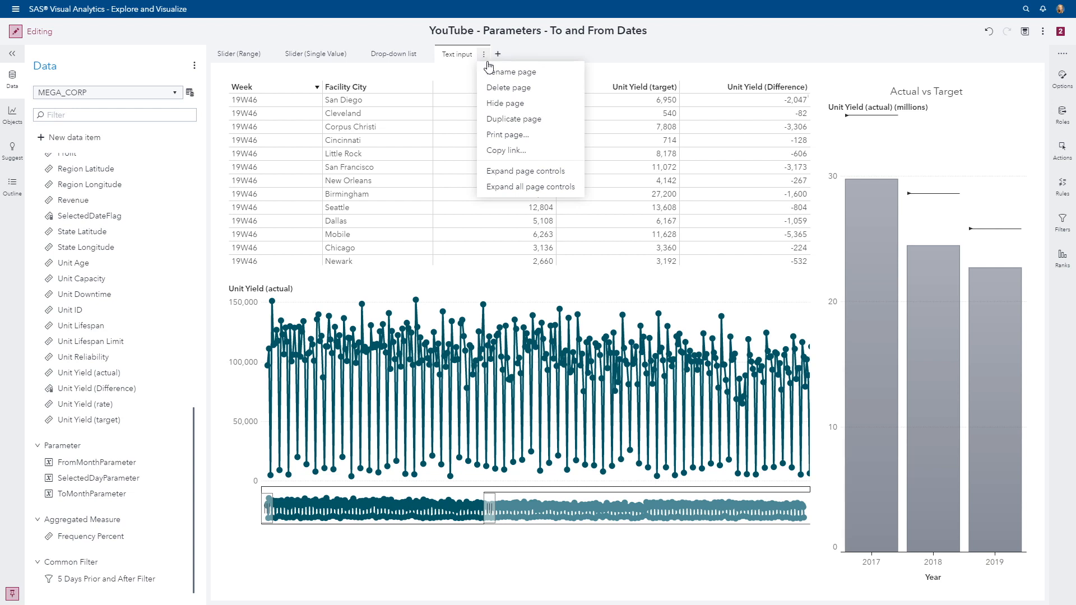
{"action": "left_click", "coordinate": [548, 178]}
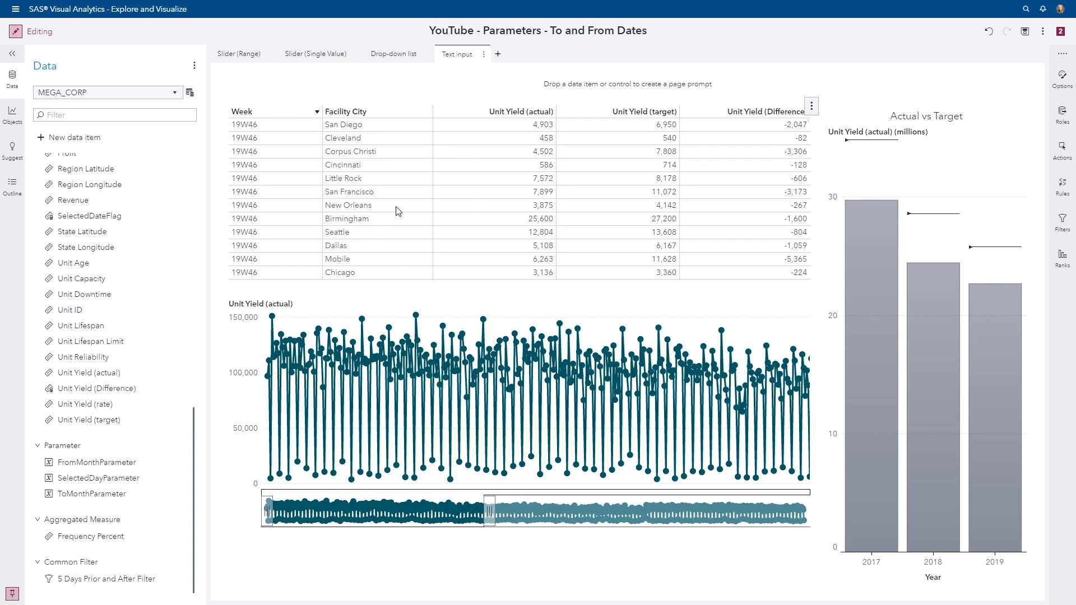
Place two Text input controls side by side above the list table and collapse the page controls.
{"action": "left_click", "coordinate": [12, 115]}
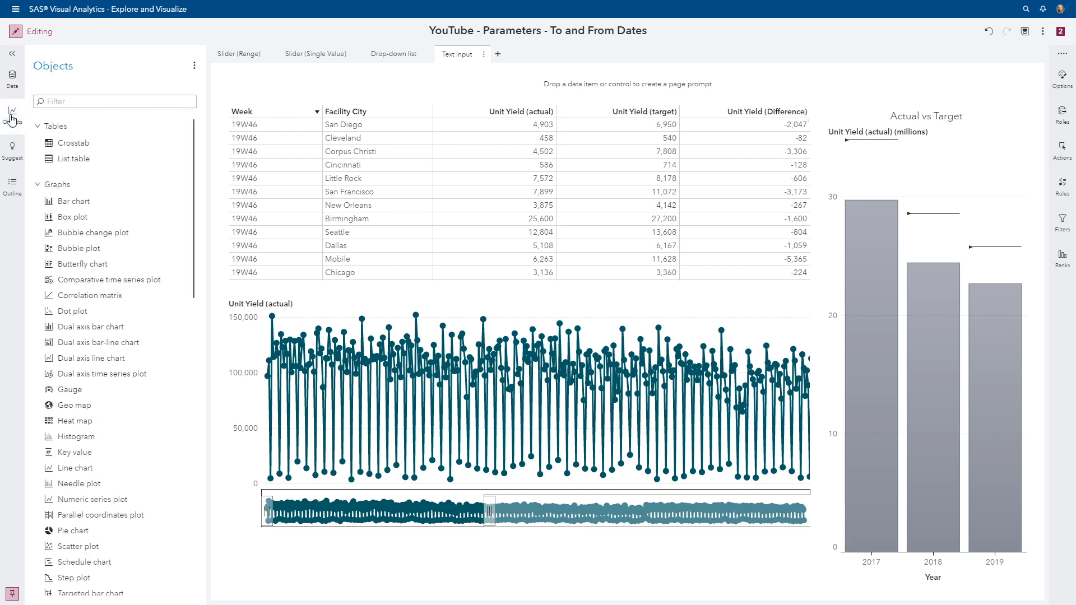
{"action": "left_click", "coordinate": [71, 103]}
{"action": "type", "text": "text"}
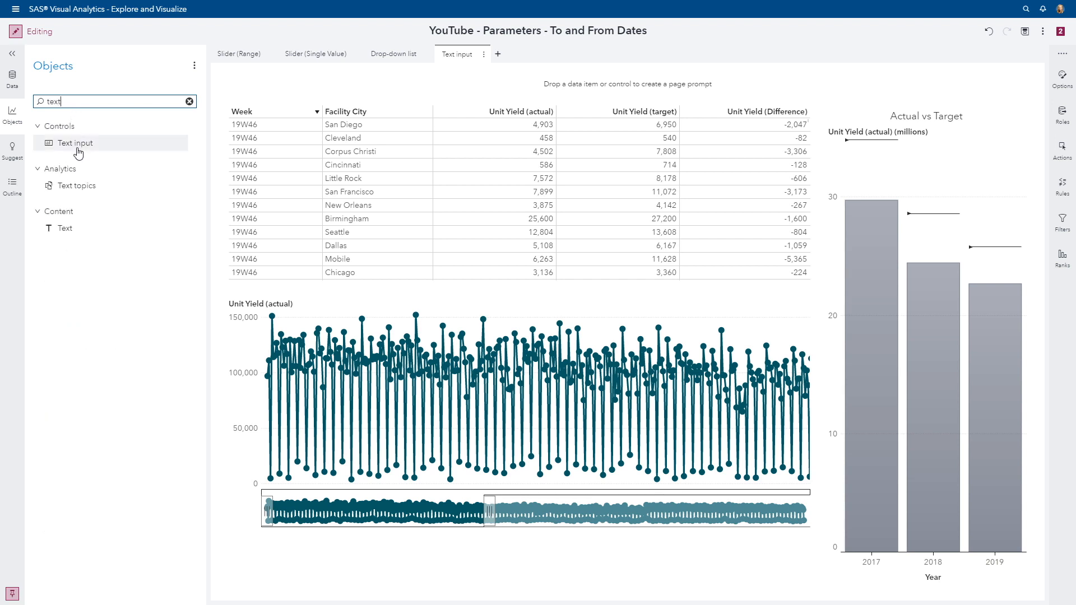
{"action": "left_click_drag", "start_coordinate": [74, 144], "coordinate": [424, 170]}
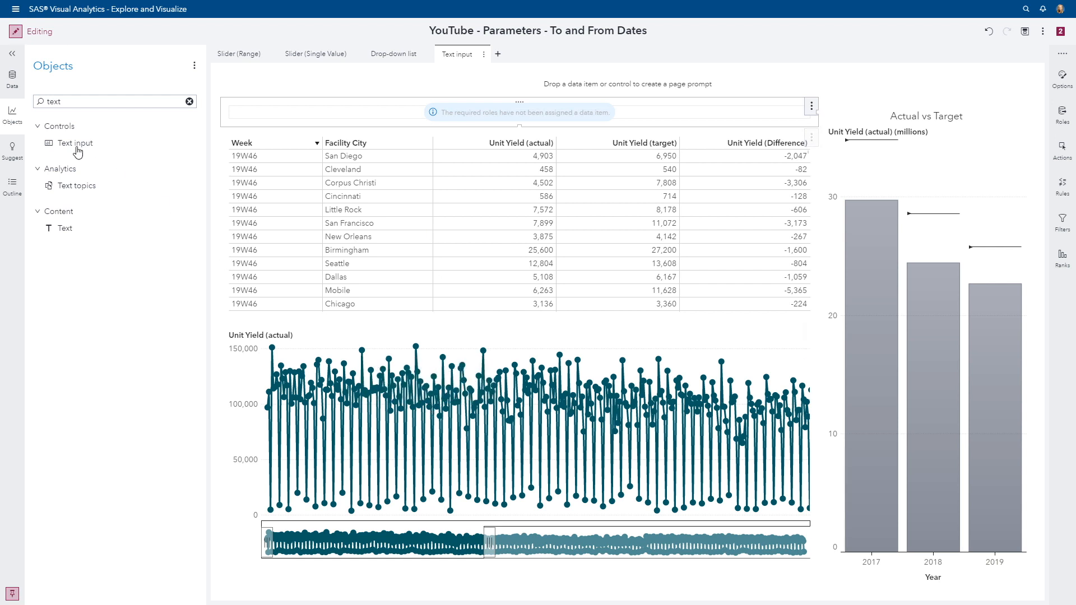
{"action": "left_click_drag", "start_coordinate": [78, 152], "coordinate": [699, 110]}
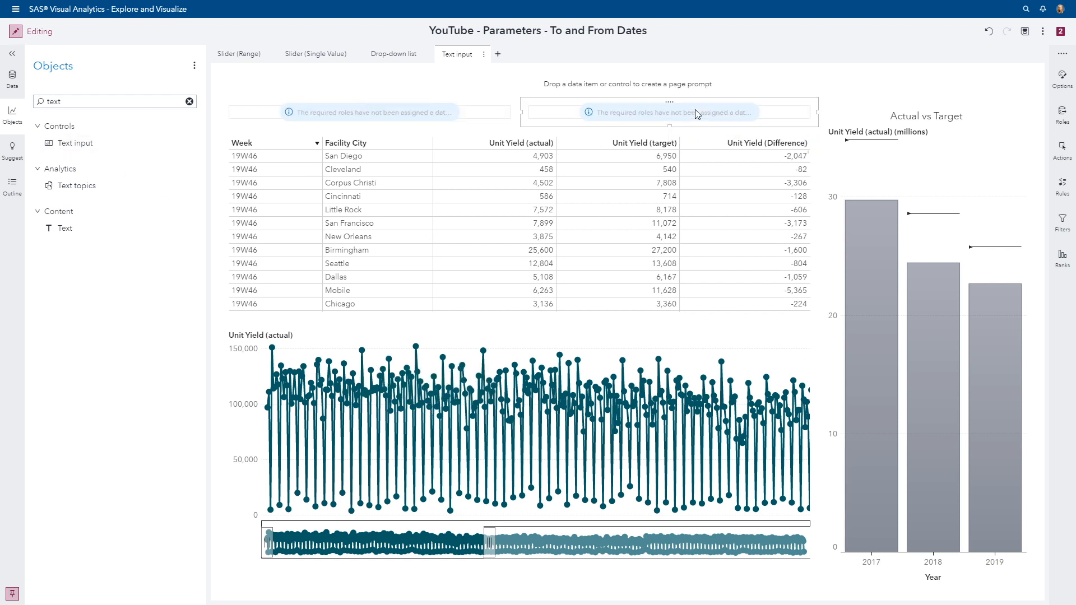
{"action": "left_click", "coordinate": [483, 55]}
{"action": "left_click", "coordinate": [507, 174]}
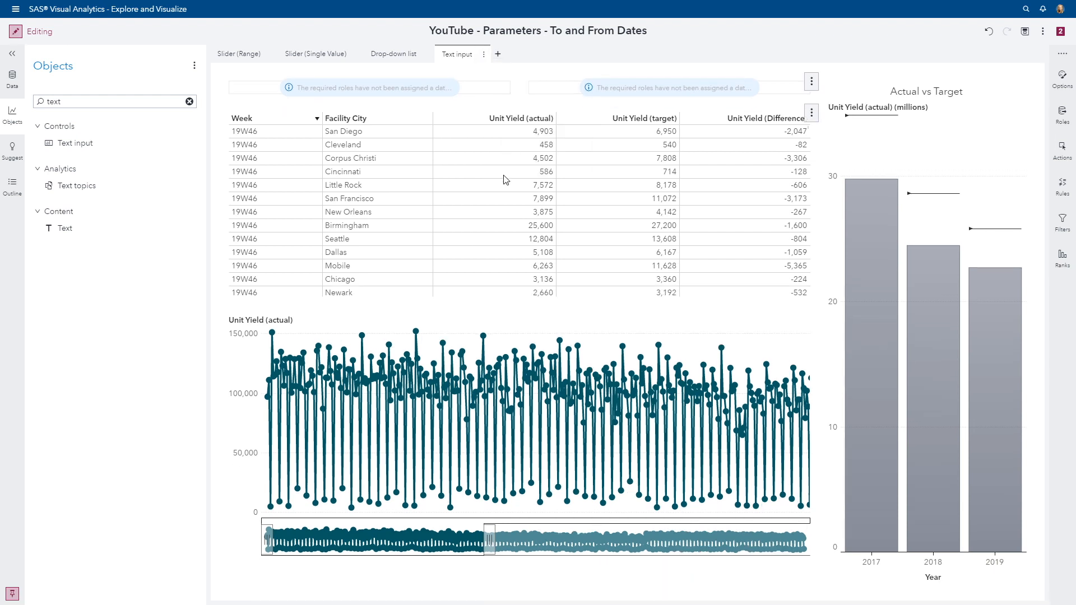
Assign Date to the Category role of the first text input control.
{"action": "left_click", "coordinate": [485, 91]}
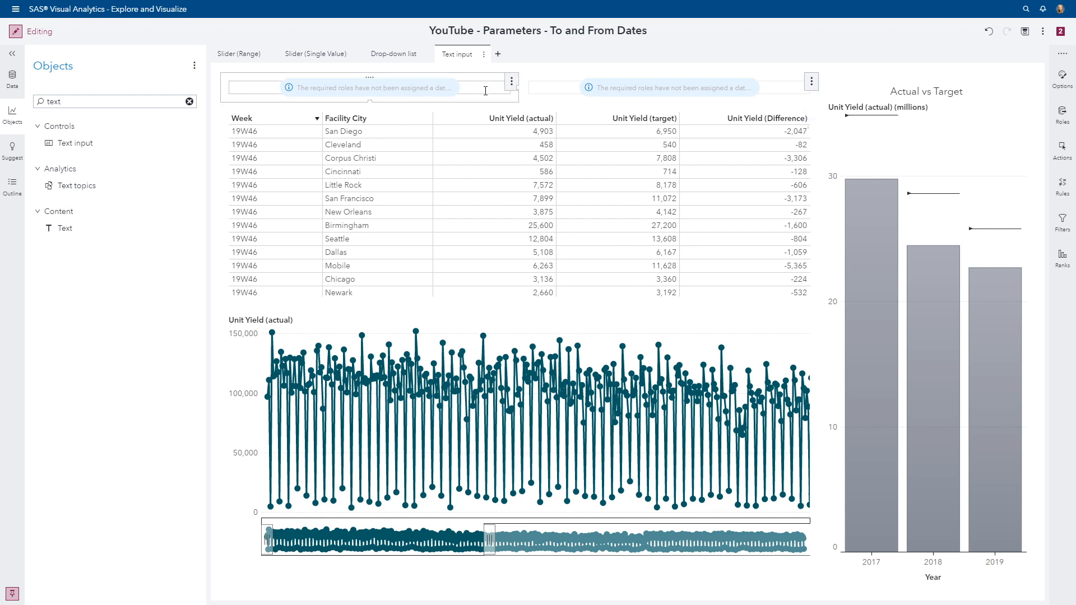
{"action": "left_click", "coordinate": [1063, 115]}
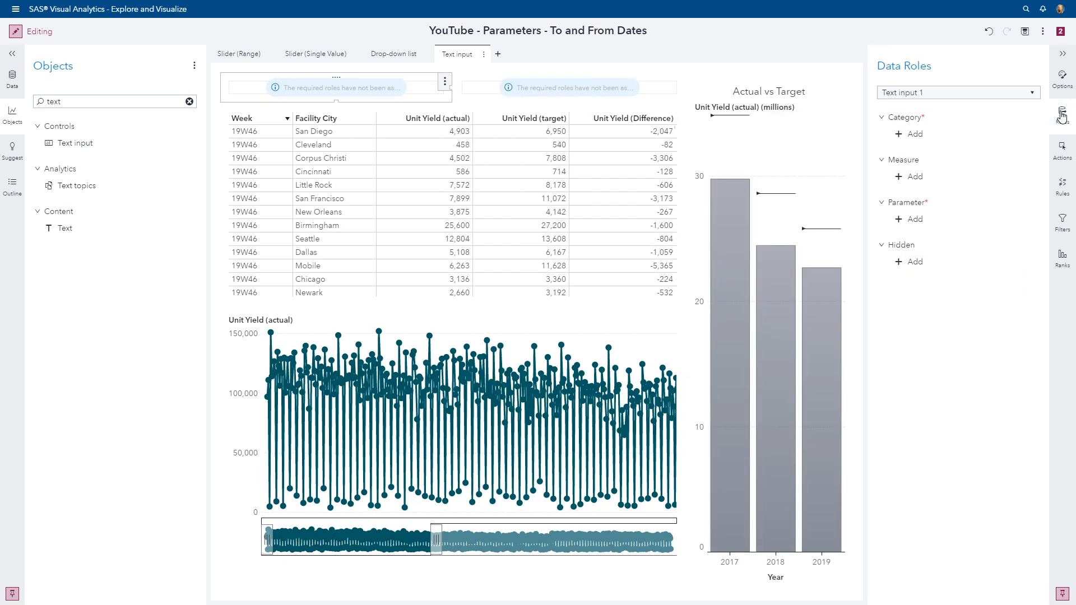
{"action": "left_click", "coordinate": [913, 135]}
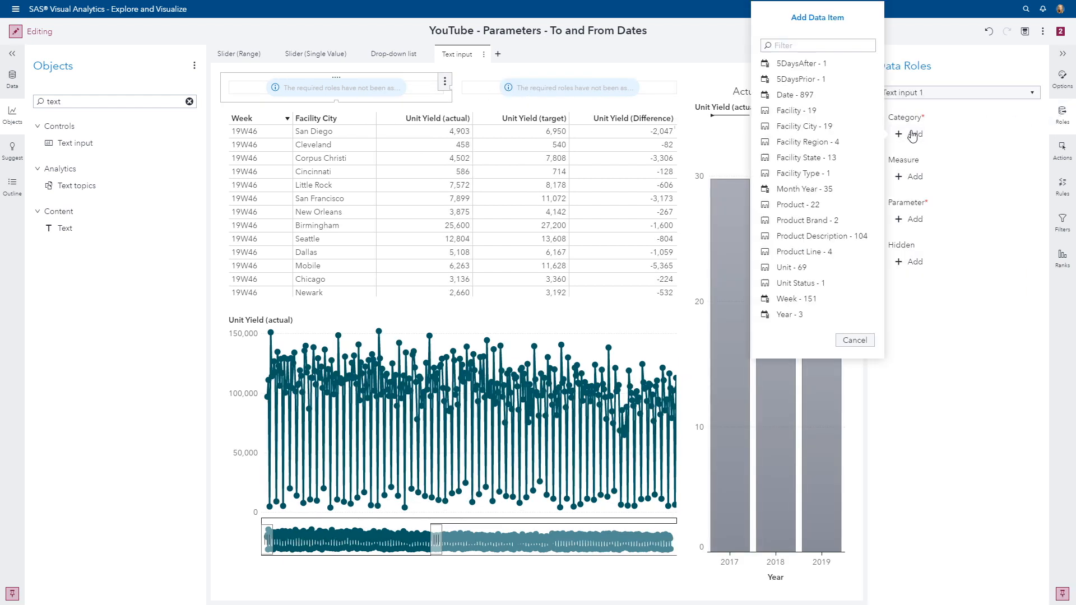
{"action": "left_click", "coordinate": [784, 95]}
Give the Date text input control the custom title From.
{"action": "left_click", "coordinate": [1063, 79]}
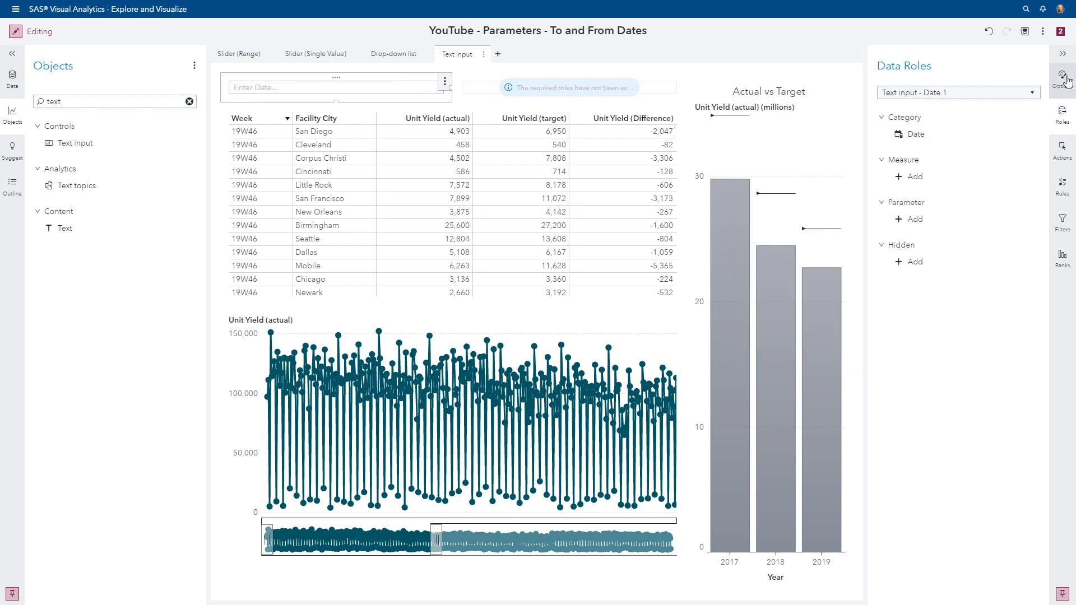
{"action": "left_click", "coordinate": [913, 184]}
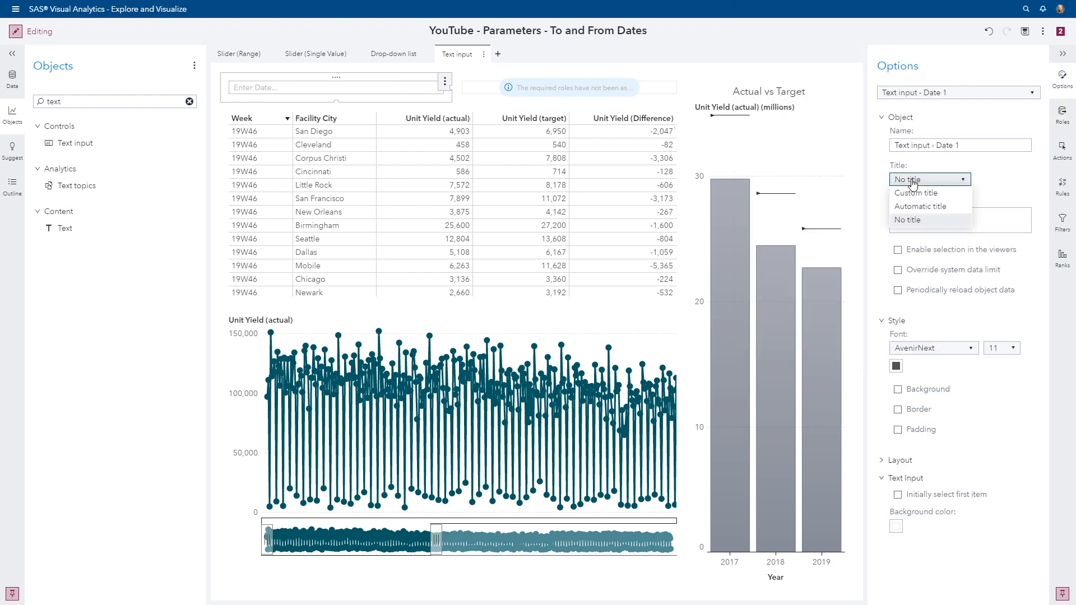
{"action": "left_click", "coordinate": [912, 193]}
{"action": "left_click", "coordinate": [914, 202]}
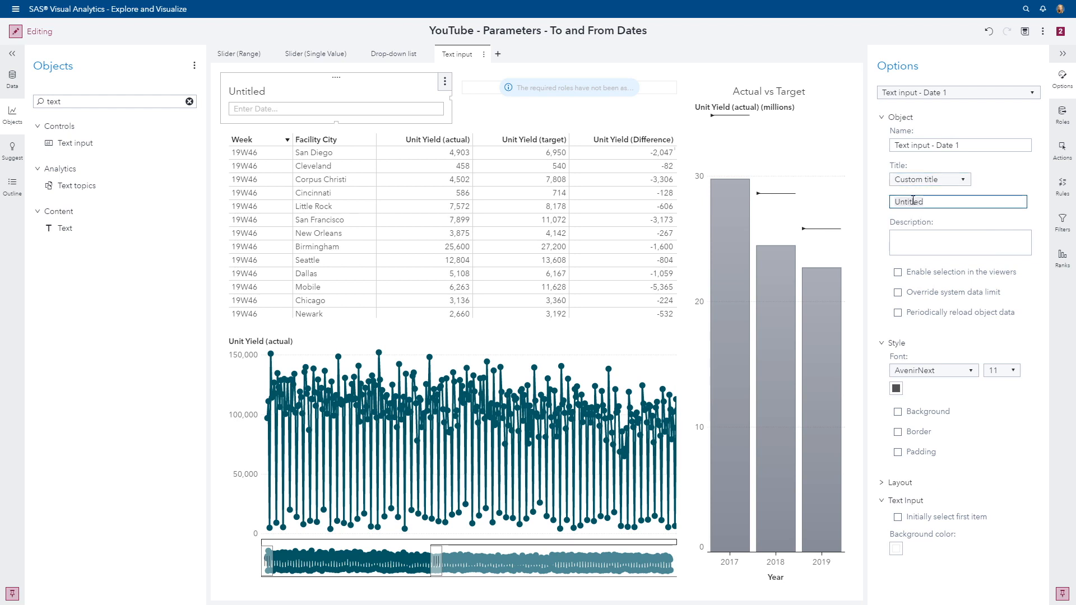
{"action": "key", "text": "ctrl+a"}
{"action": "type", "text": "From"}
Give the second text input control the custom title To.
{"action": "left_click", "coordinate": [643, 98]}
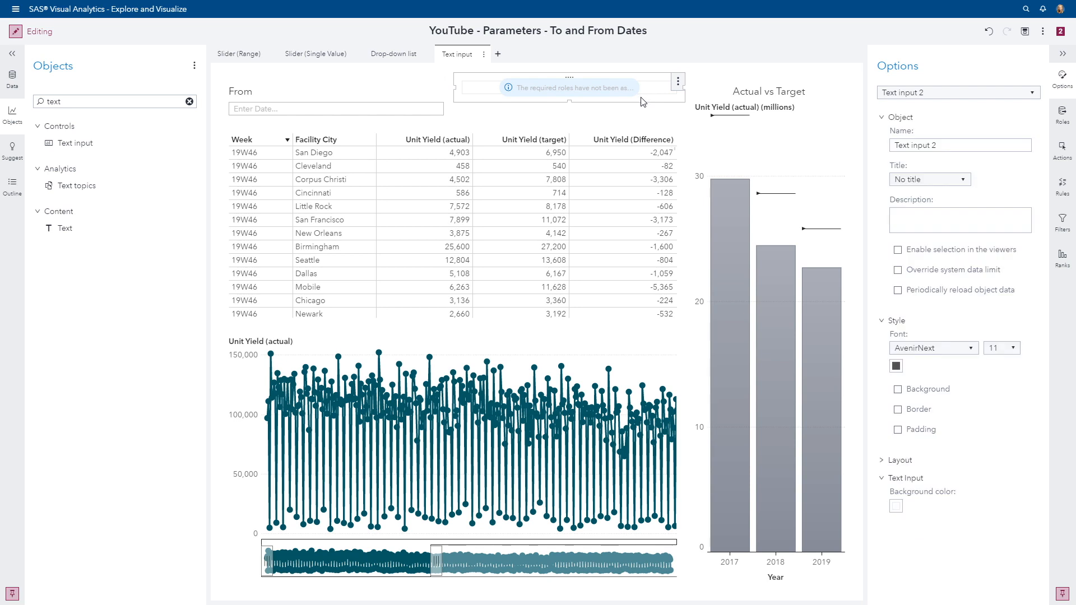
{"action": "left_click", "coordinate": [928, 180]}
{"action": "left_click", "coordinate": [925, 193]}
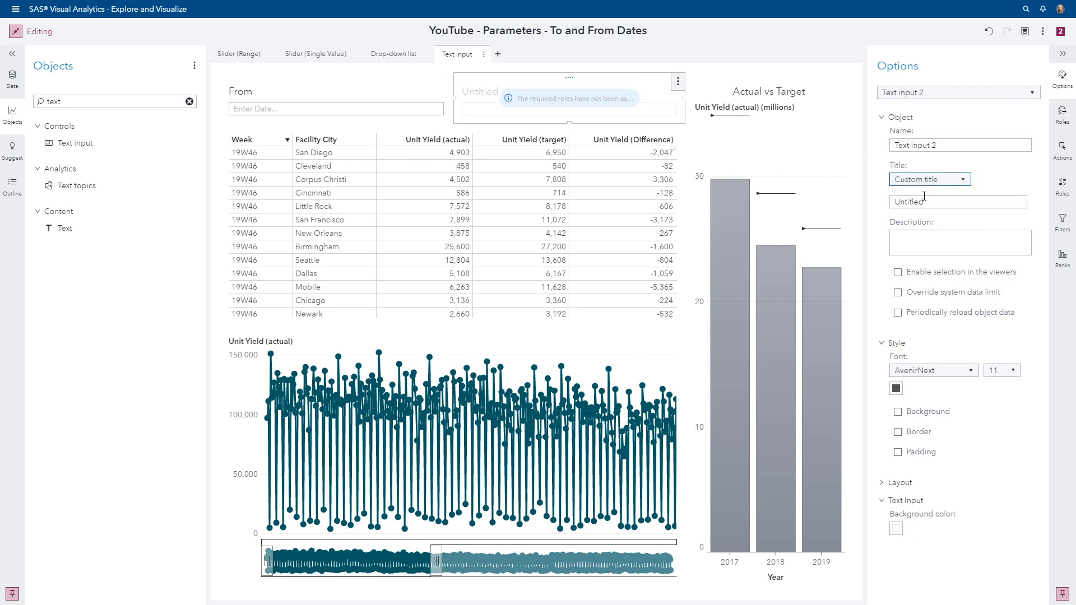
{"action": "double_click", "coordinate": [925, 200]}
{"action": "type", "text": "To"}
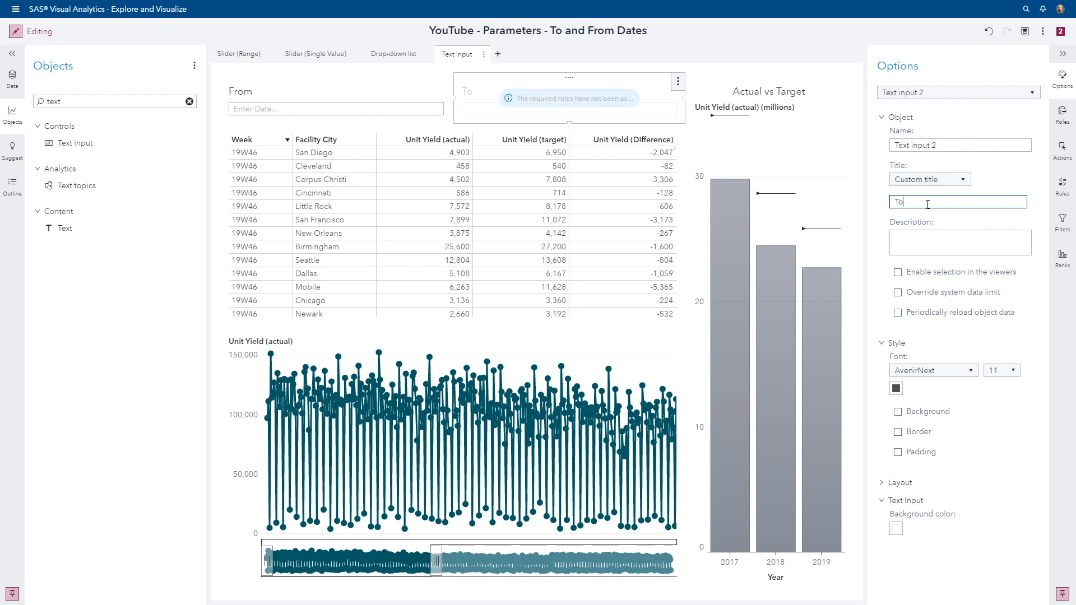
Assign Date to the Category role of the To text input control.
{"action": "left_click", "coordinate": [1065, 114]}
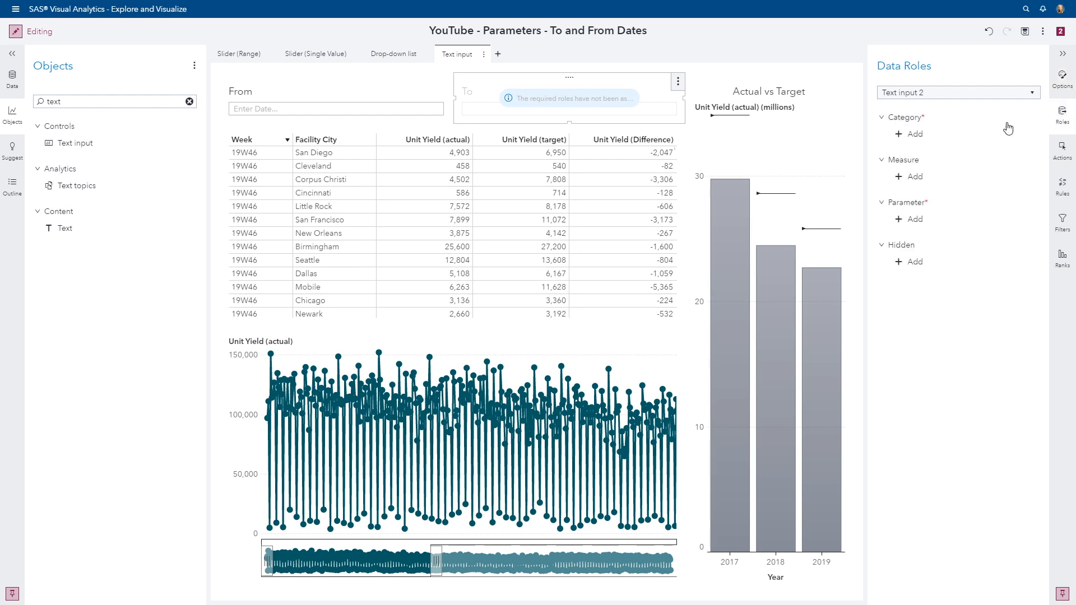
{"action": "left_click", "coordinate": [923, 137]}
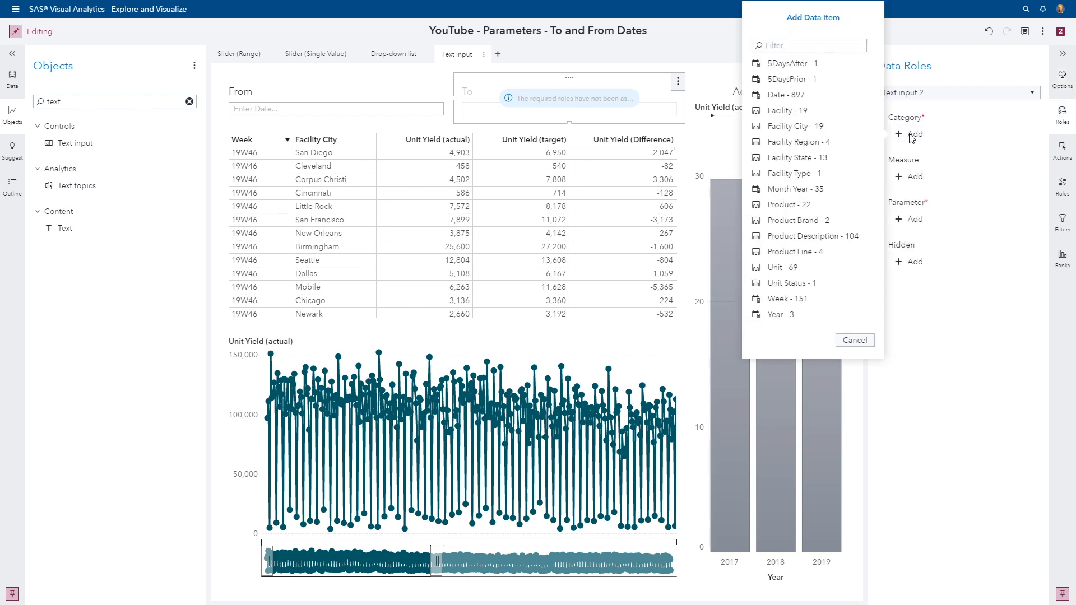
{"action": "left_click", "coordinate": [781, 99]}
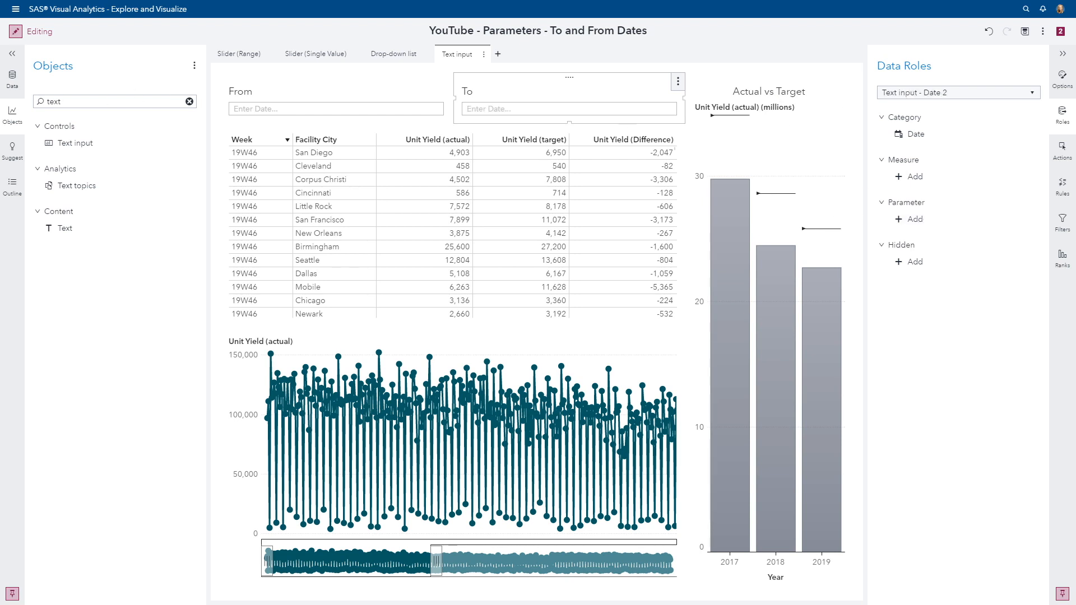
Start a new parameter named FromDateParameter with type Date and the MMDDYYYY format.
{"action": "left_click", "coordinate": [10, 82]}
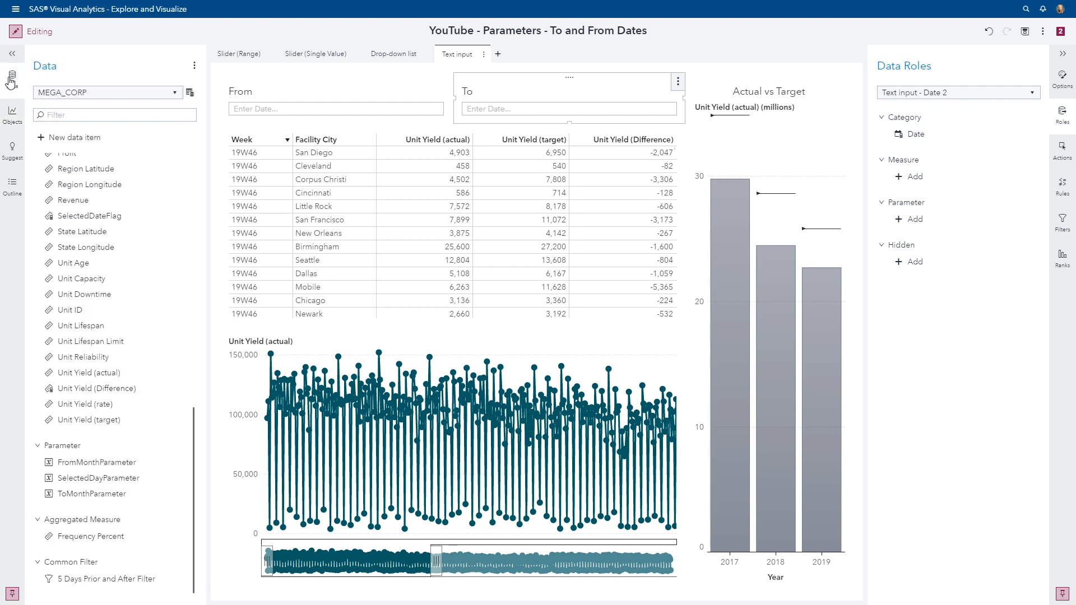
{"action": "left_click", "coordinate": [42, 139]}
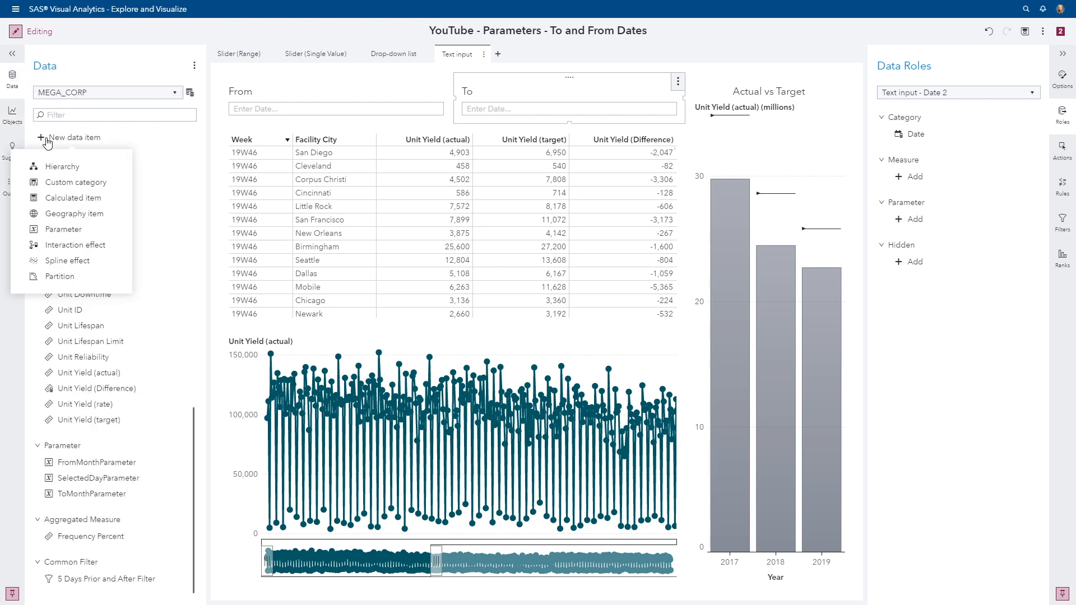
{"action": "left_click", "coordinate": [63, 230]}
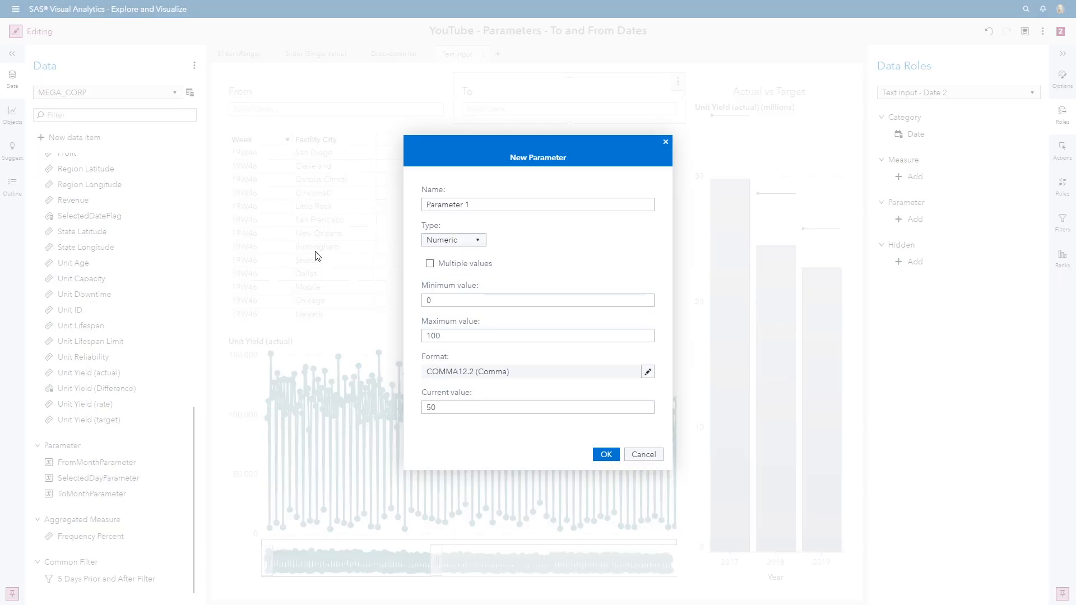
{"action": "left_click", "coordinate": [498, 204]}
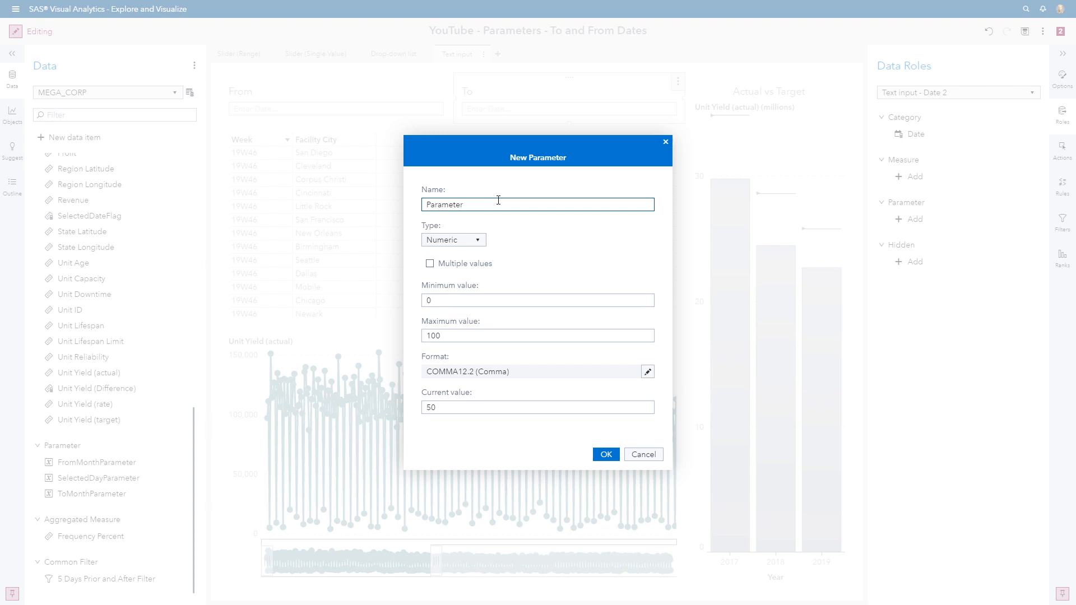
{"action": "type", "text": "FromDate"}
{"action": "left_click", "coordinate": [478, 241]}
{"action": "left_click", "coordinate": [448, 281]}
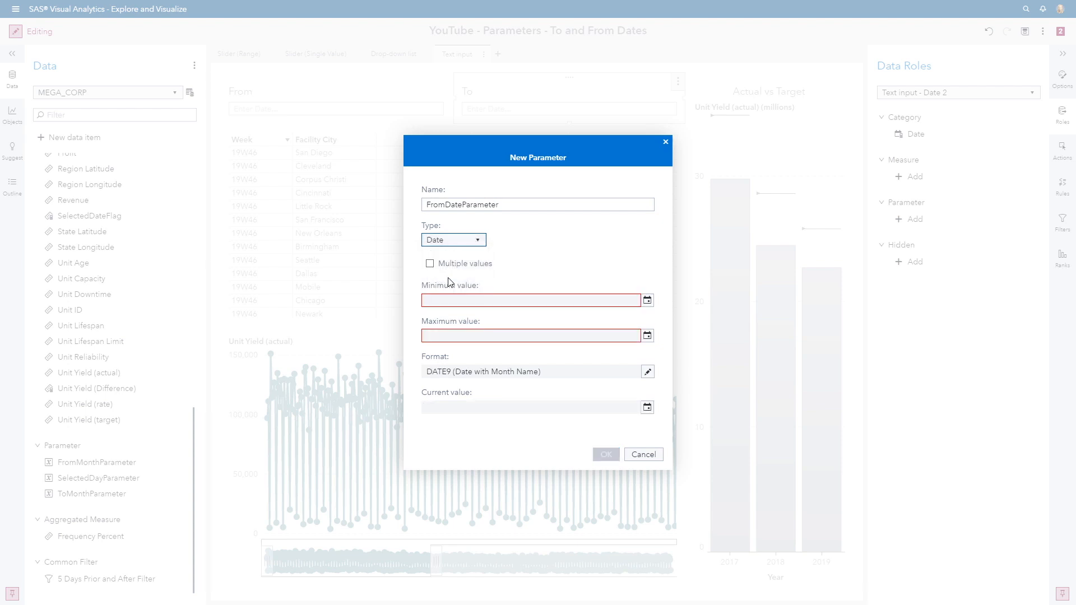
{"action": "left_click", "coordinate": [648, 374]}
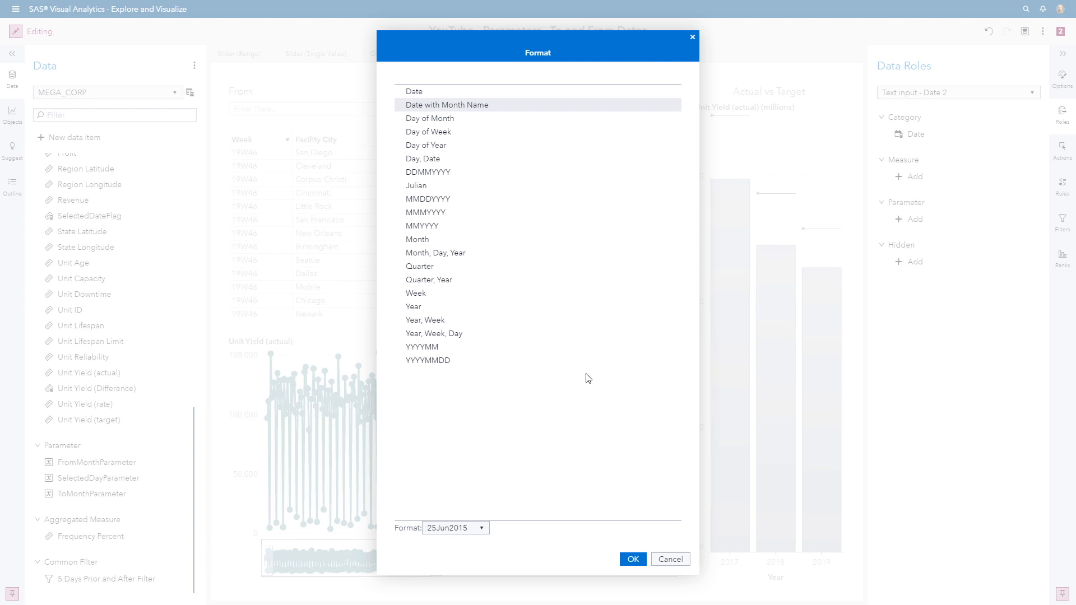
{"action": "left_click", "coordinate": [427, 199]}
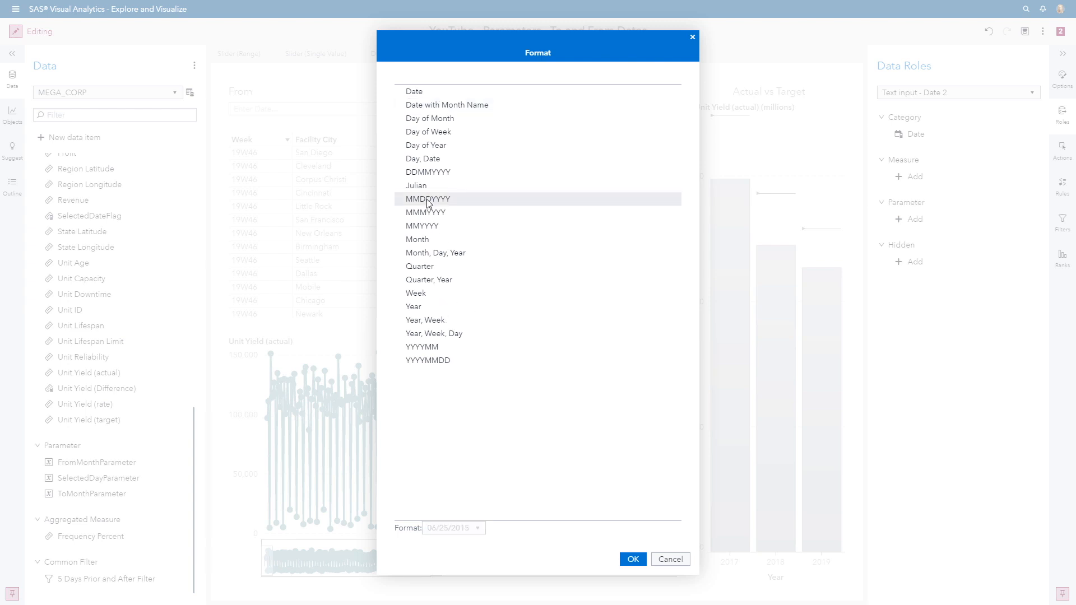
{"action": "left_click", "coordinate": [626, 560]}
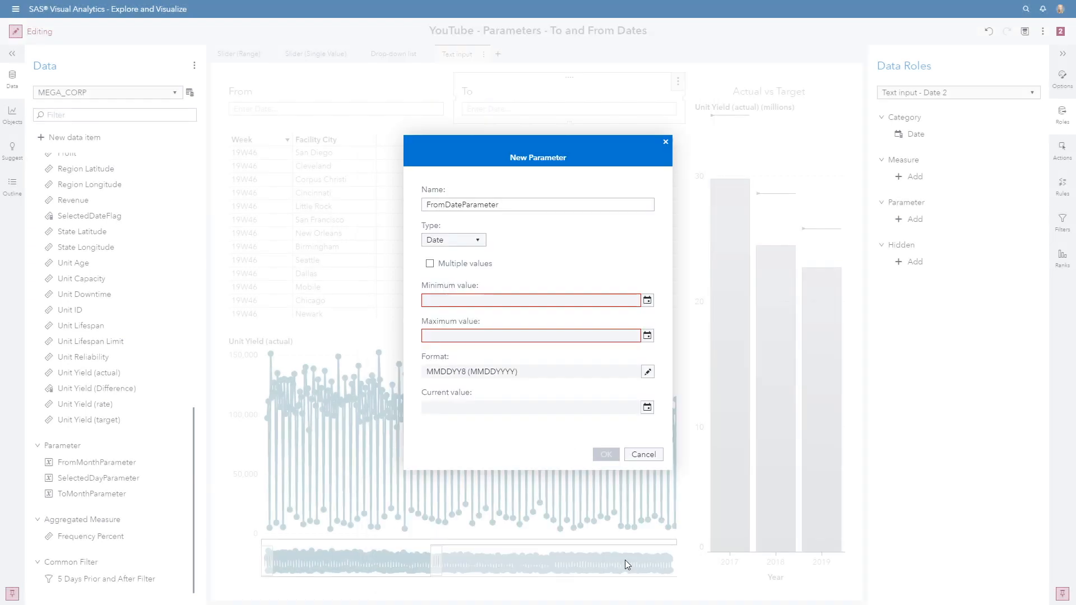
Set the minimum value of FromDateParameter to 01/01/2017.
{"action": "left_click", "coordinate": [647, 301]}
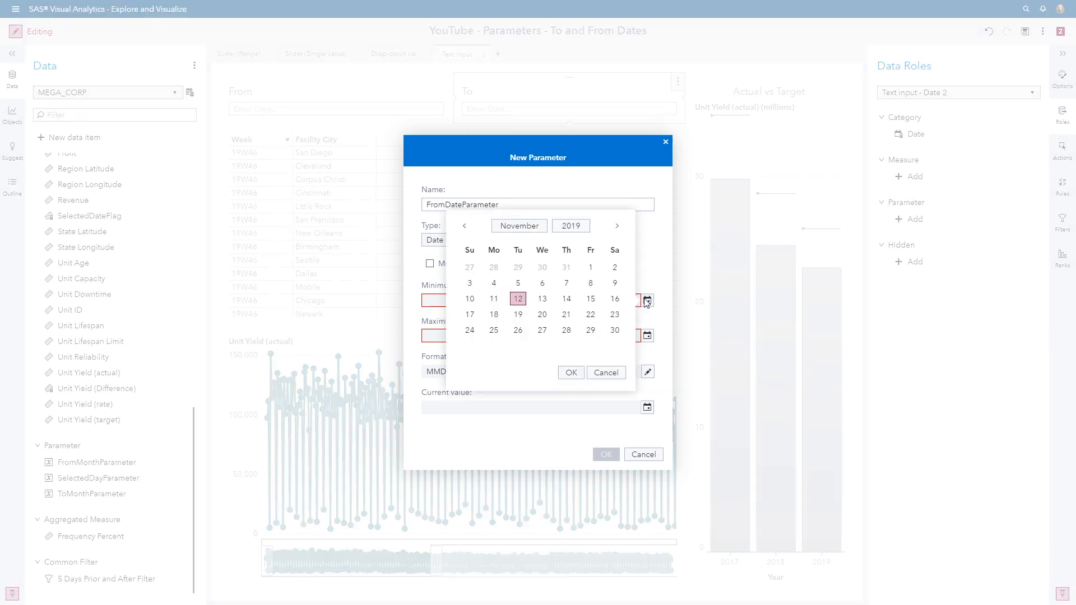
{"action": "left_click", "coordinate": [525, 227]}
{"action": "left_click", "coordinate": [481, 251]}
{"action": "left_click", "coordinate": [573, 227]}
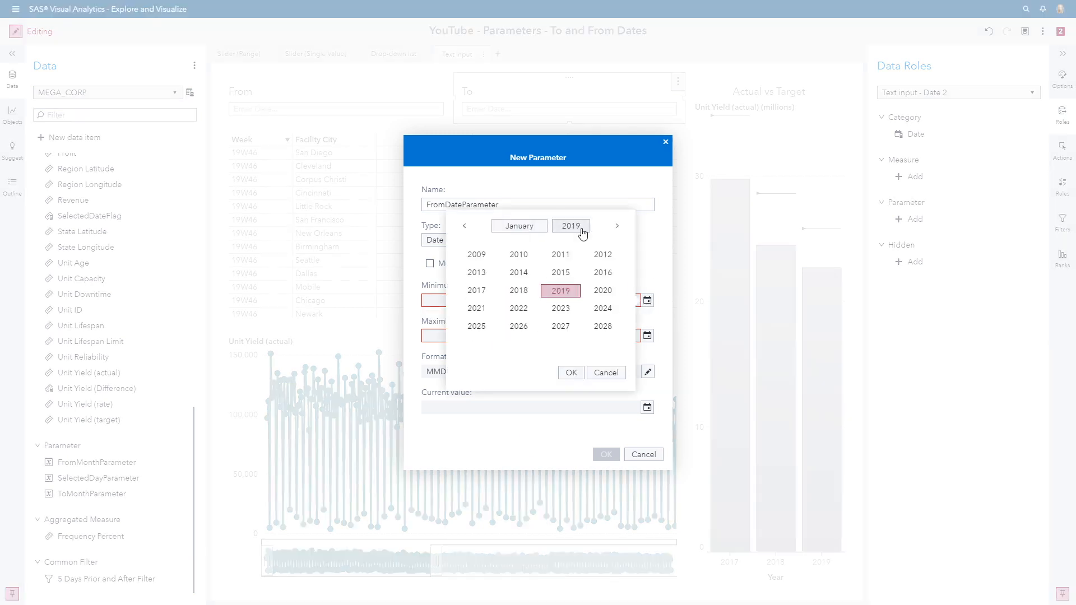
{"action": "left_click", "coordinate": [476, 290]}
{"action": "left_click", "coordinate": [470, 267]}
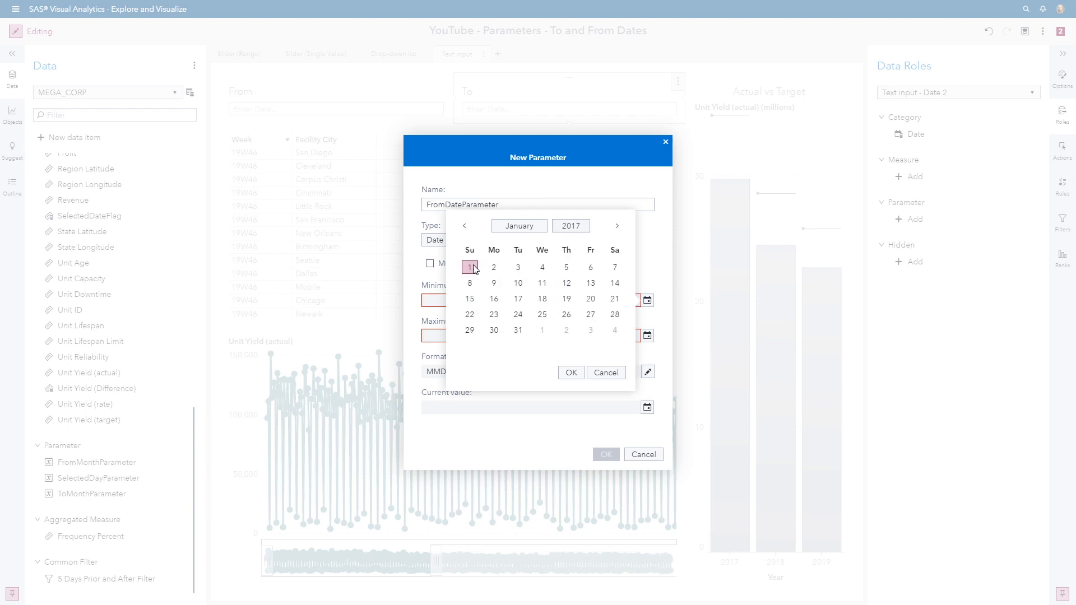
{"action": "left_click", "coordinate": [571, 373]}
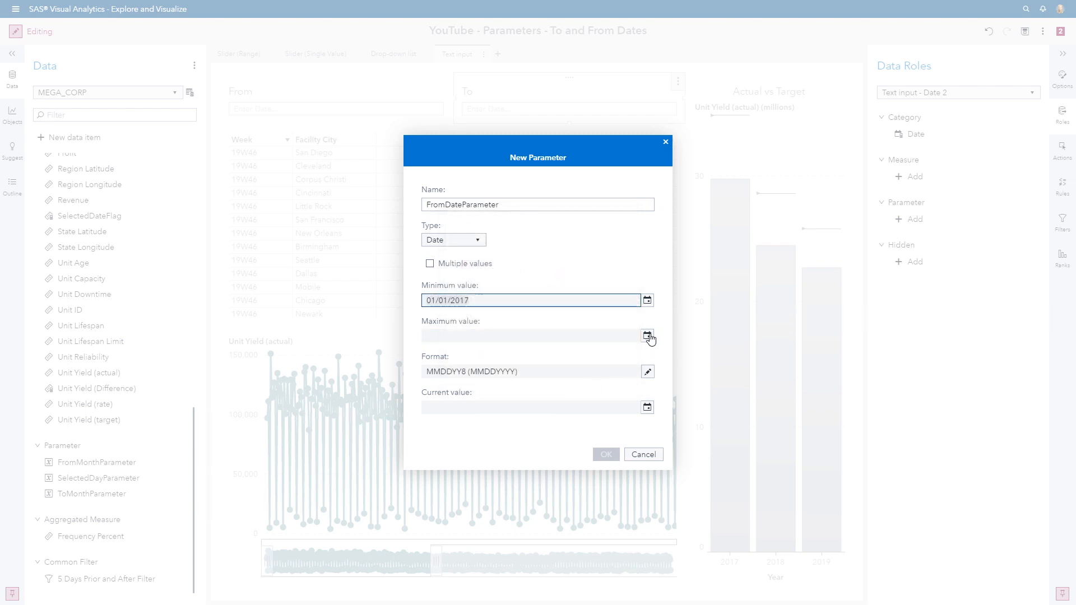
Set the maximum value of FromDateParameter to 12/31/2019.
{"action": "left_click", "coordinate": [647, 335]}
{"action": "left_click", "coordinate": [518, 261]}
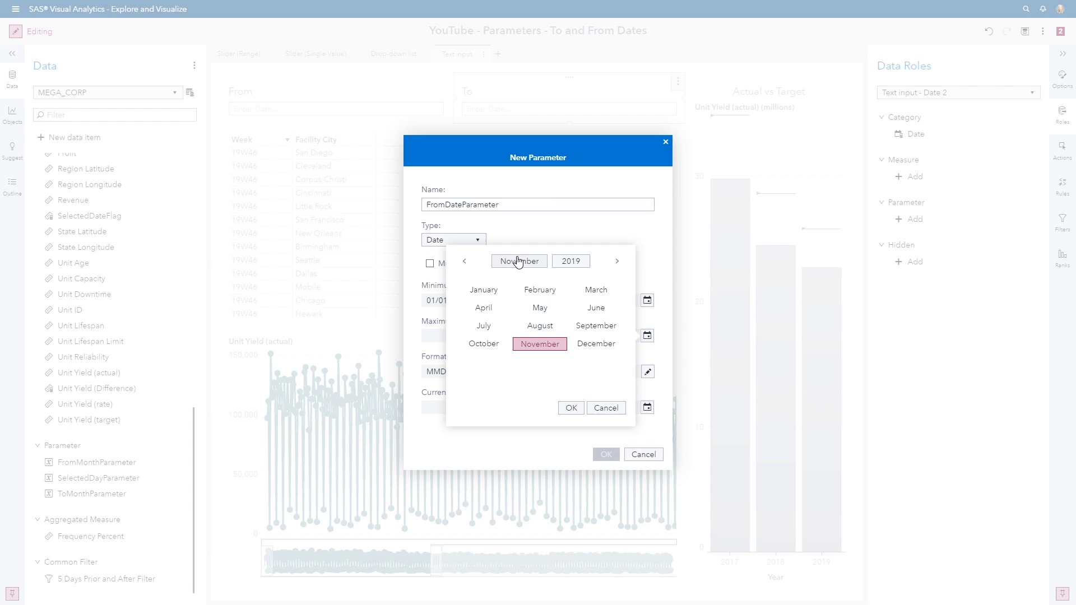
{"action": "left_click", "coordinate": [593, 347]}
{"action": "left_click", "coordinate": [516, 367]}
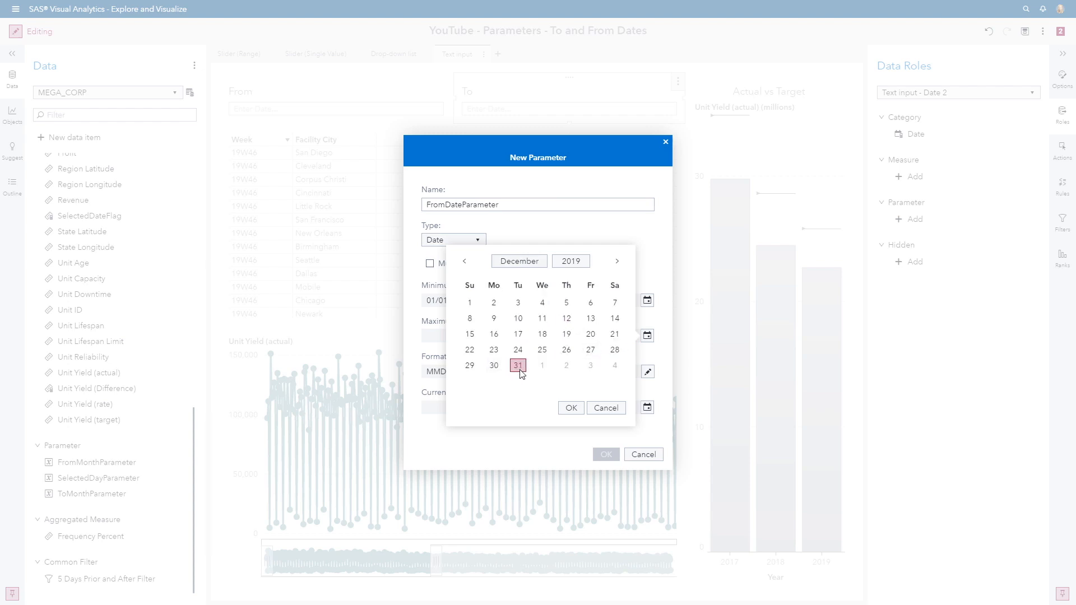
{"action": "left_click", "coordinate": [572, 409]}
Set the current value of FromDateParameter to 02/12/2019 and create the parameter.
{"action": "left_click", "coordinate": [647, 407]}
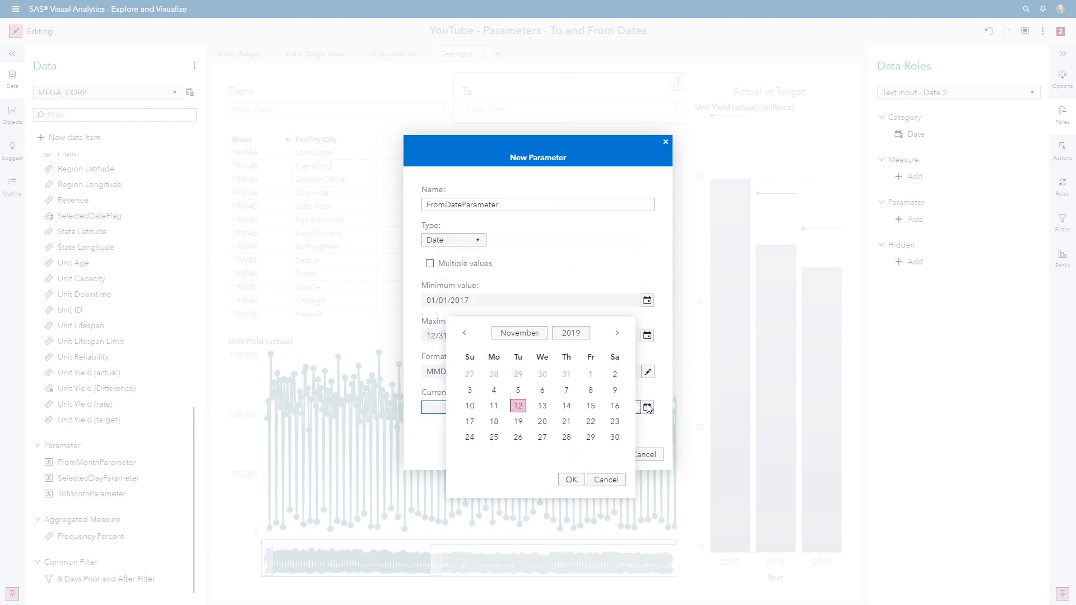
{"action": "left_click", "coordinate": [515, 333]}
{"action": "left_click", "coordinate": [540, 361]}
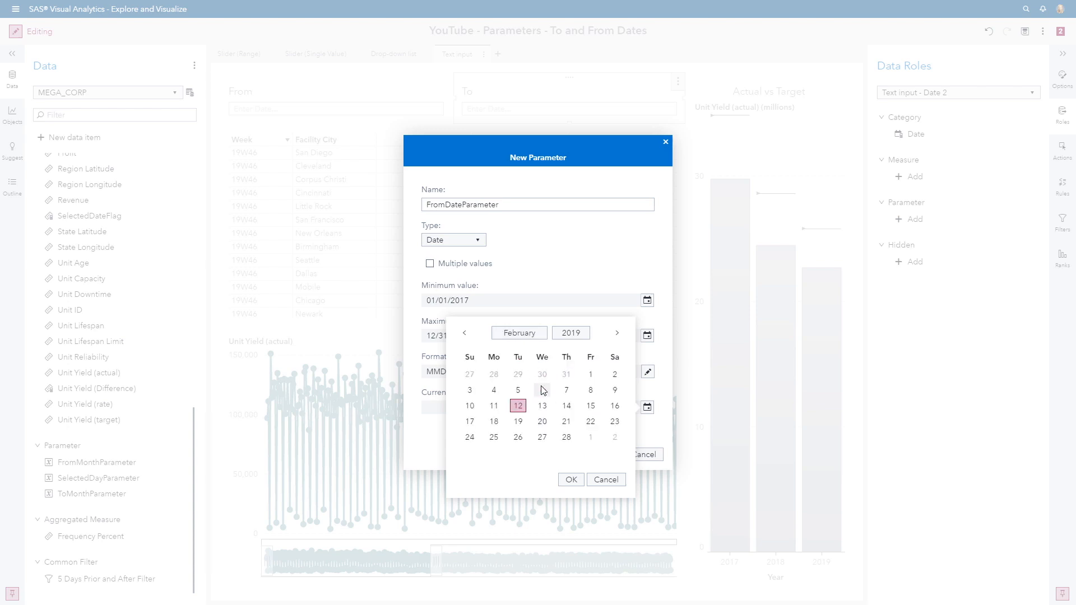
{"action": "left_click", "coordinate": [569, 481]}
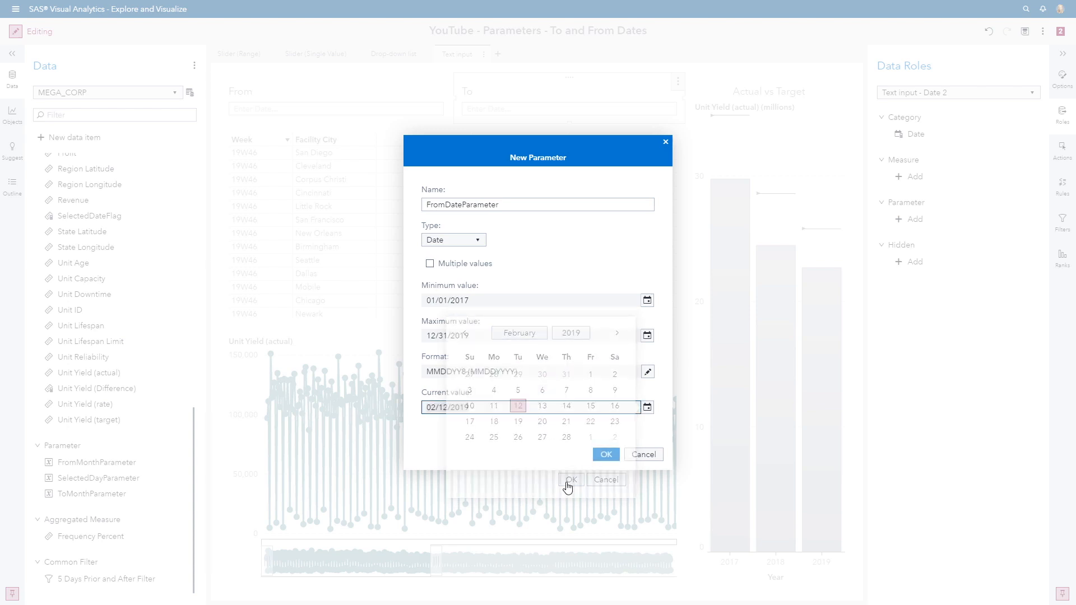
{"action": "left_click", "coordinate": [605, 455]}
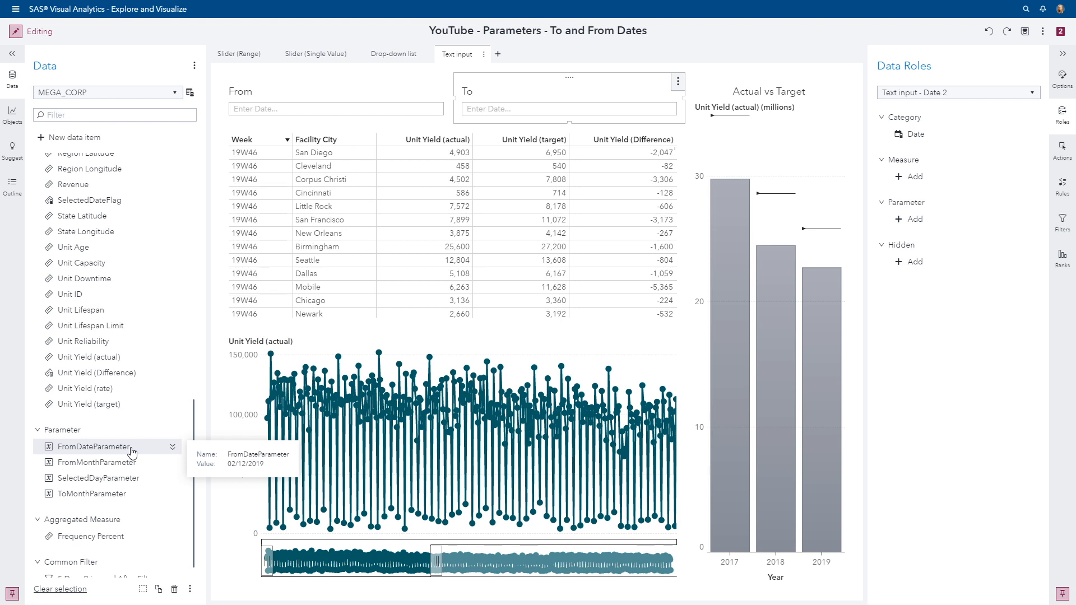
Duplicate FromDateParameter and rename the copy as ToDateParameter.
{"action": "right_click", "coordinate": [132, 450]}
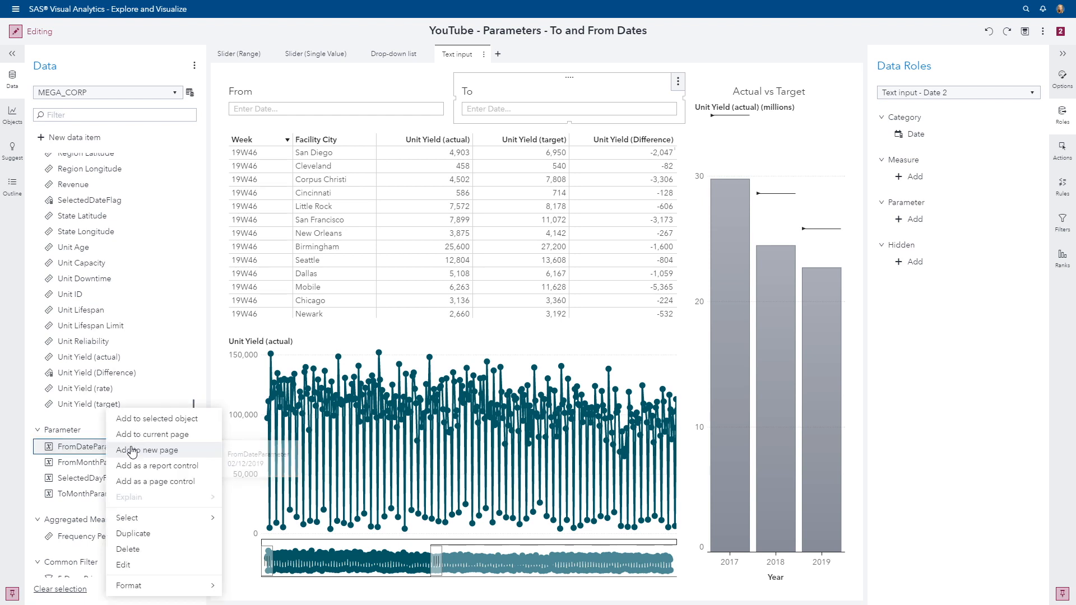
{"action": "left_click", "coordinate": [146, 539]}
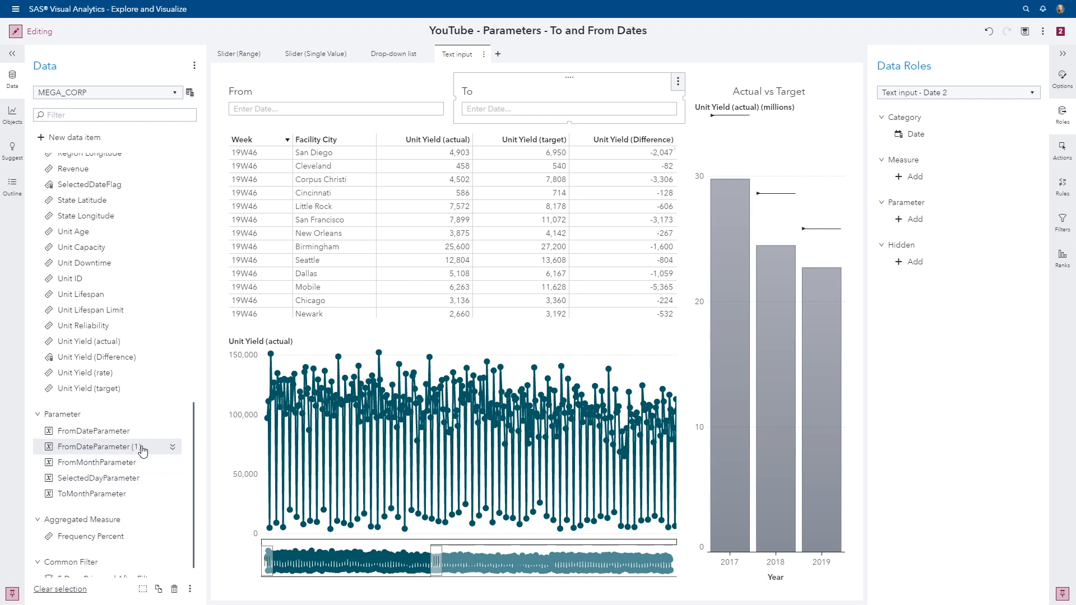
{"action": "right_click", "coordinate": [141, 448]}
{"action": "left_click", "coordinate": [144, 567]}
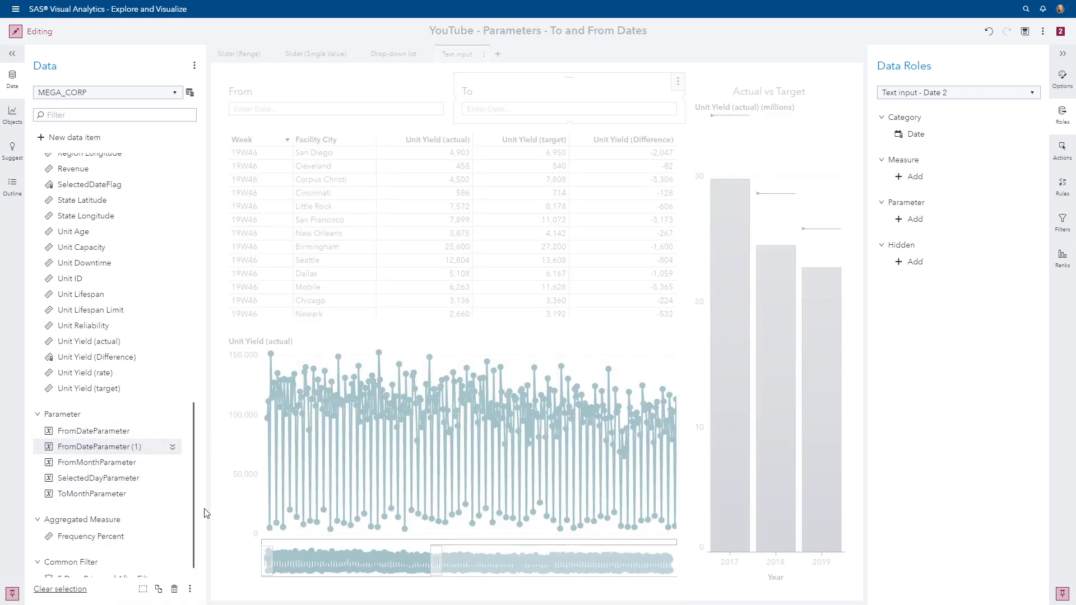
{"action": "left_click", "coordinate": [528, 205]}
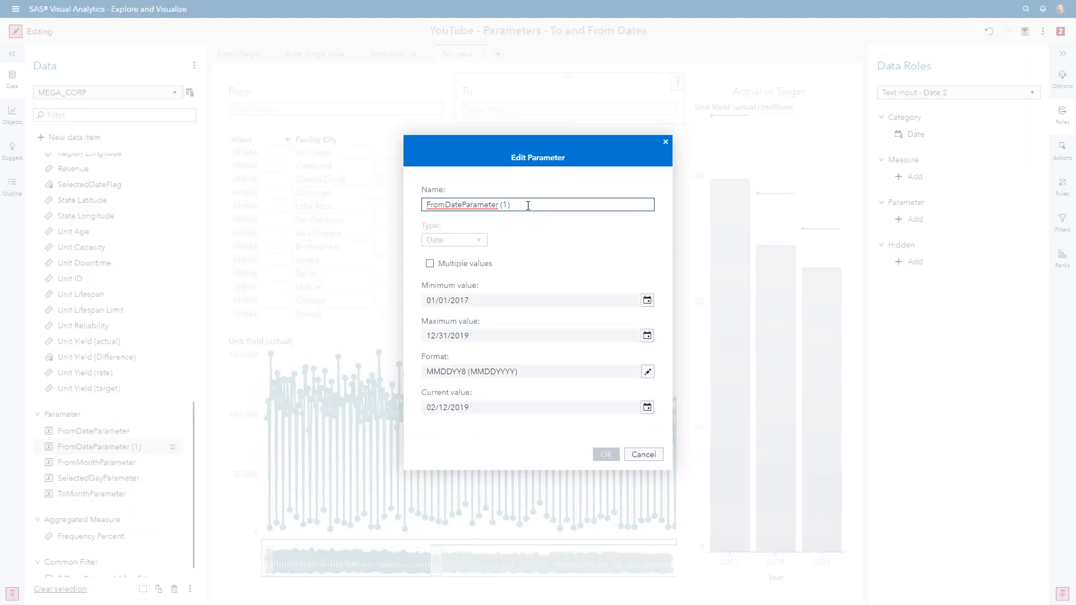
{"action": "key", "text": "BackSpace"}
{"action": "key", "text": "Home"}
{"action": "key", "text": "Delete"}
{"action": "key", "text": "Delete"}
{"action": "key", "text": "Delete"}
{"action": "key", "text": "Delete"}
{"action": "type", "text": "To"}
Set the current value of ToDateParameter to 08/12/2019 and save the parameter.
{"action": "left_click", "coordinate": [648, 407]}
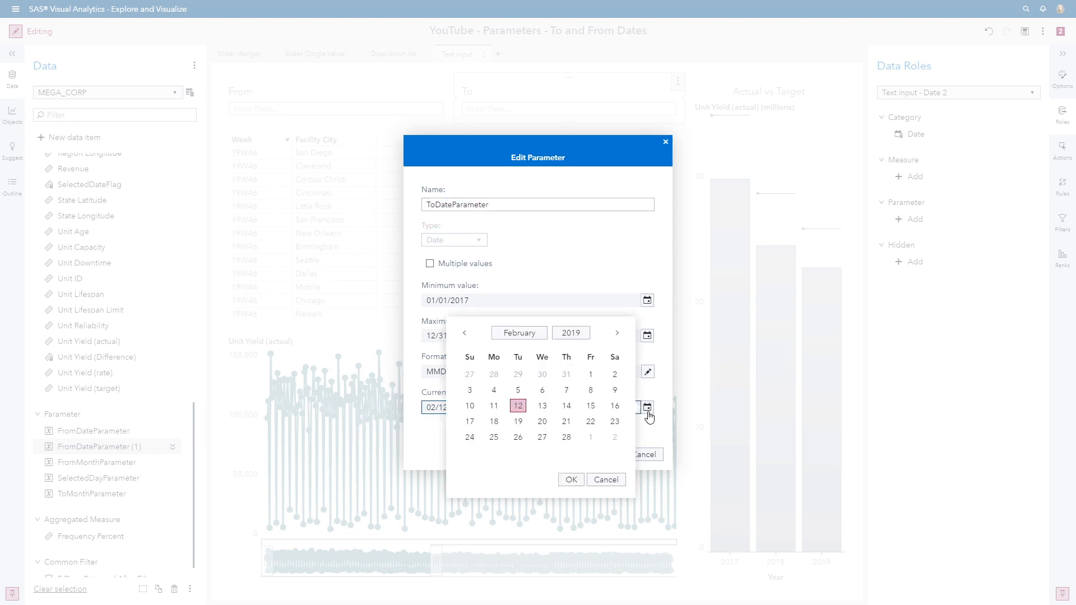
{"action": "left_click", "coordinate": [537, 338]}
{"action": "left_click", "coordinate": [542, 399]}
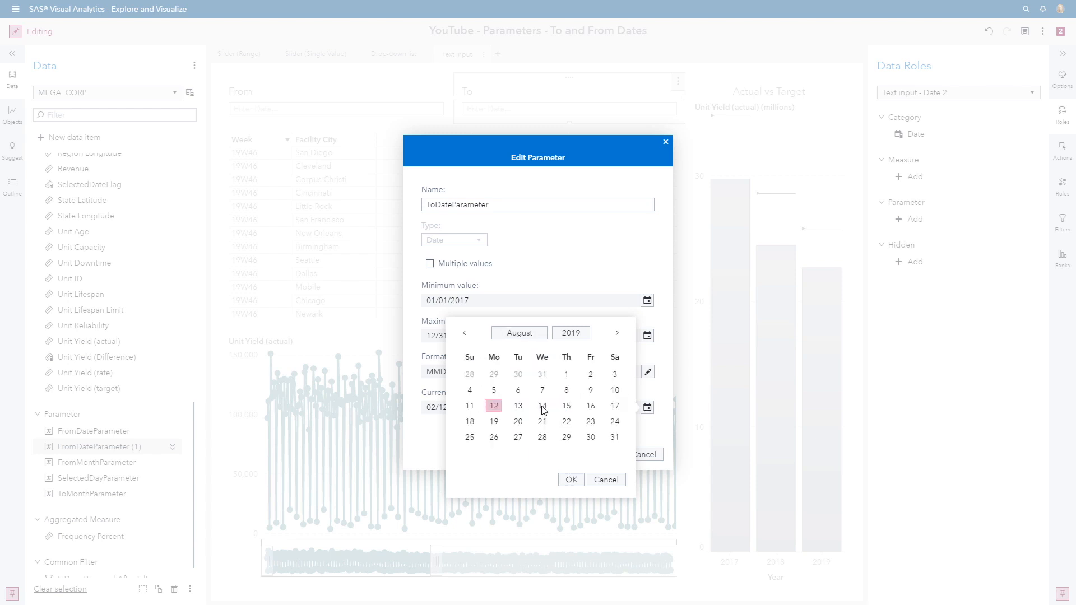
{"action": "left_click", "coordinate": [571, 481]}
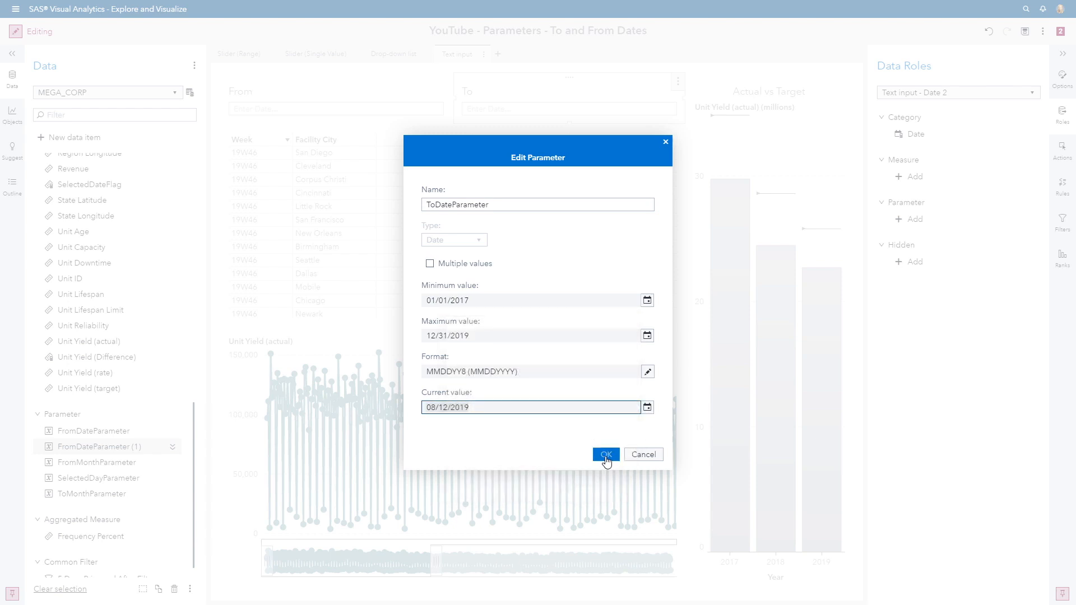
{"action": "left_click", "coordinate": [606, 455]}
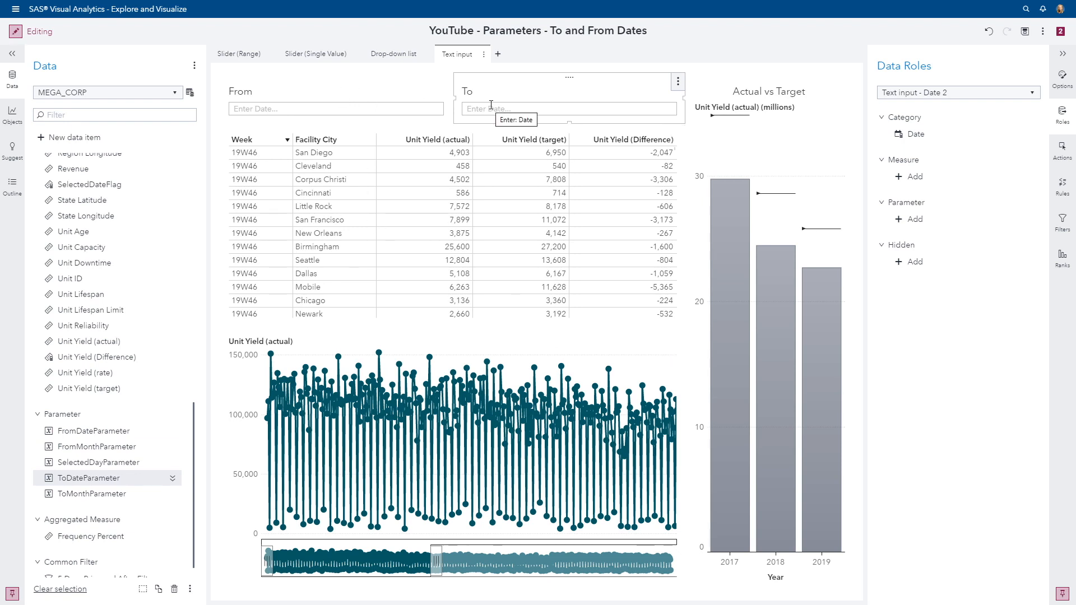
Assign ToDateParameter as the parameter of the To text input and FromDateParameter as that of the From text input.
{"action": "left_click", "coordinate": [919, 220]}
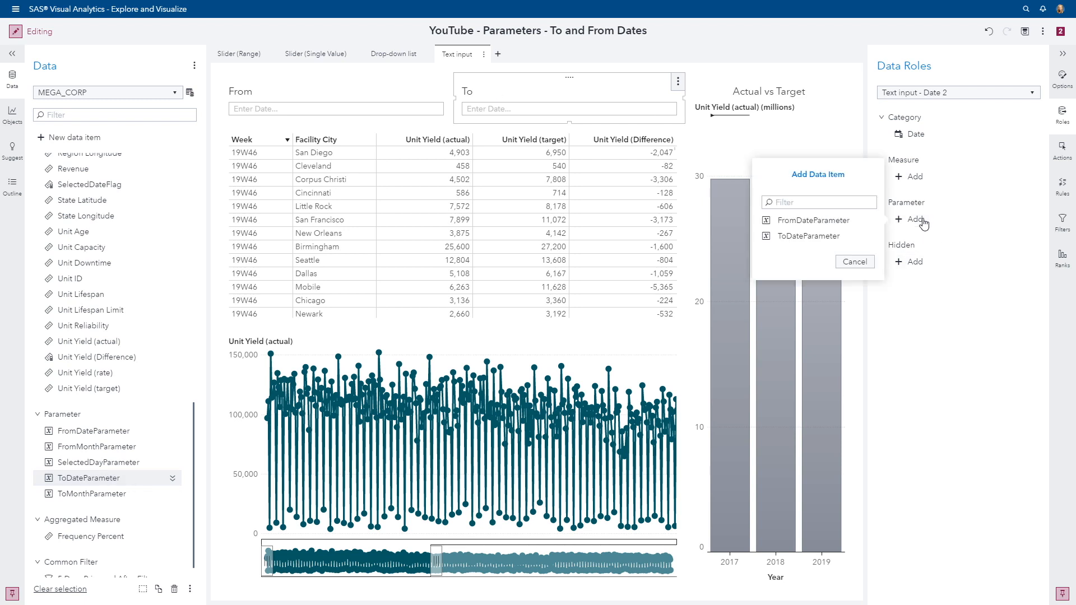
{"action": "left_click", "coordinate": [809, 236]}
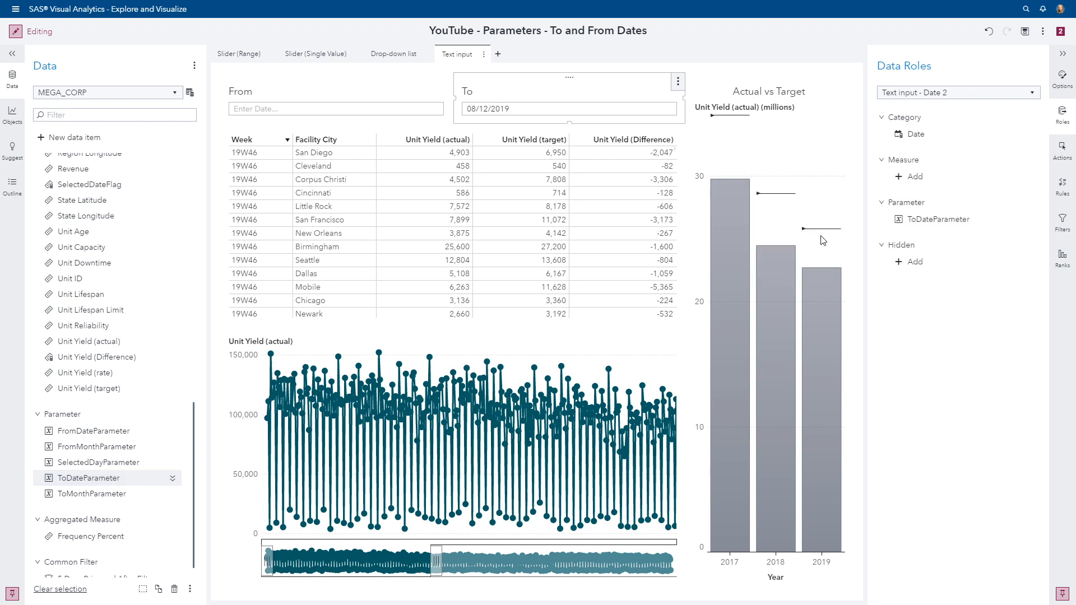
{"action": "left_click", "coordinate": [311, 98]}
{"action": "left_click", "coordinate": [916, 222]}
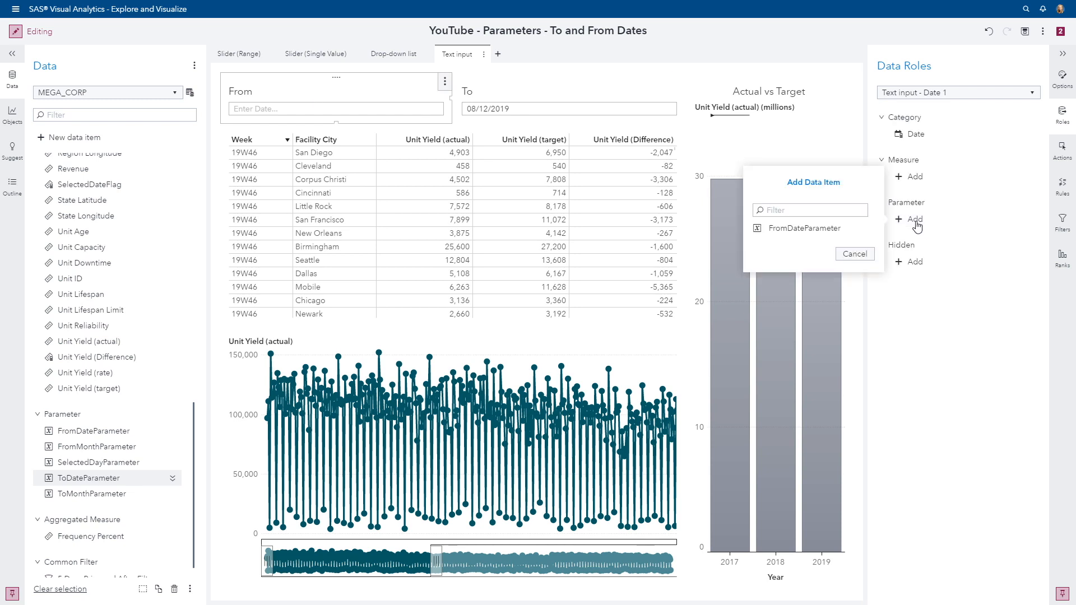
{"action": "left_click", "coordinate": [793, 230]}
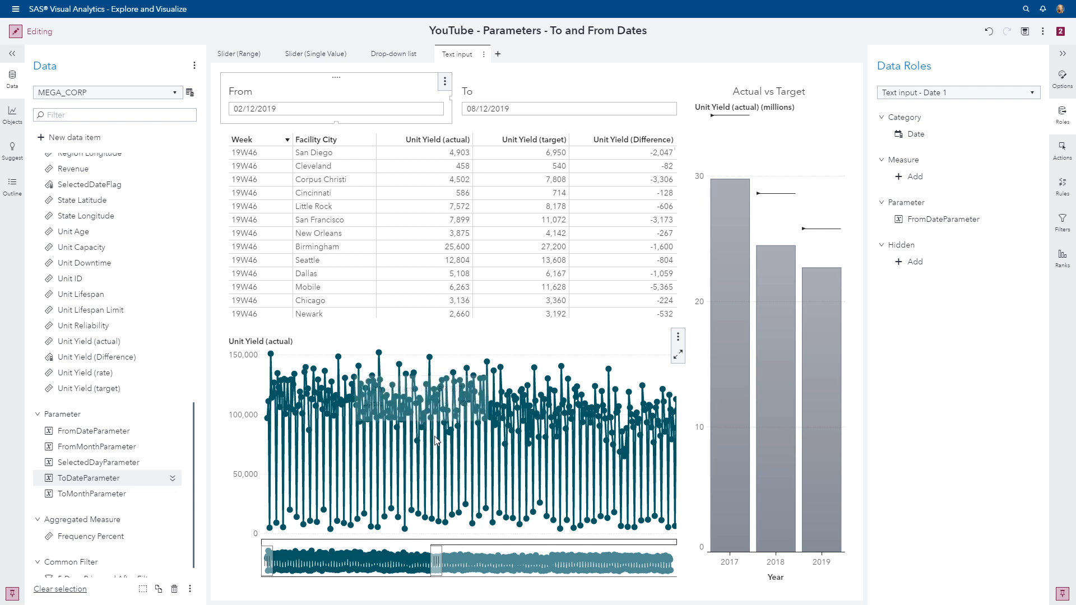
Start an advanced filter on the list table with the condition Date BetweenInclusive('x', 'y').
{"action": "left_click", "coordinate": [424, 212]}
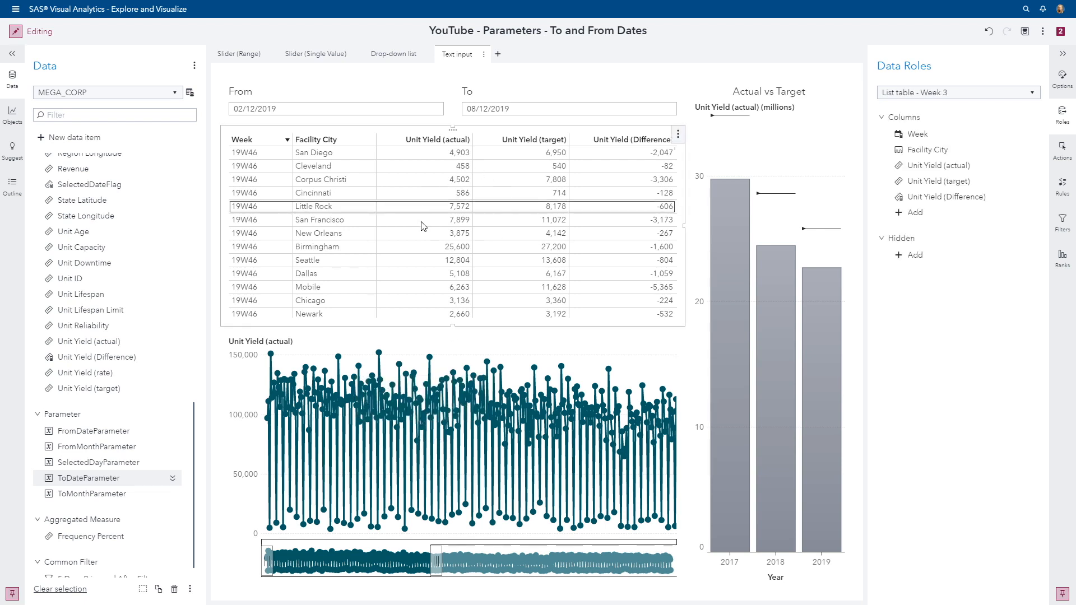
{"action": "left_click", "coordinate": [1063, 221]}
{"action": "left_click", "coordinate": [884, 116]}
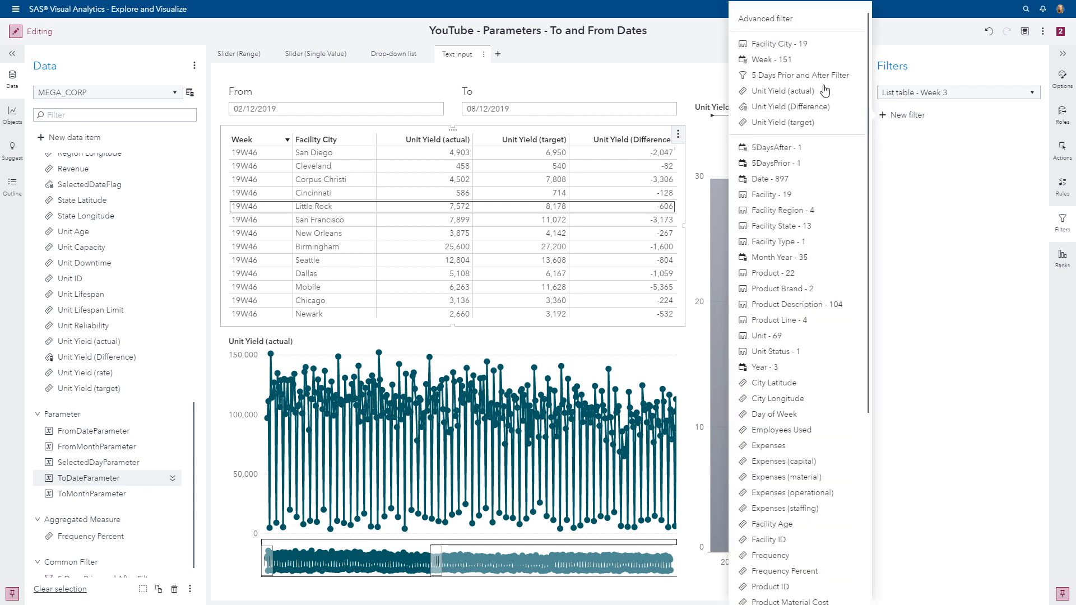
{"action": "left_click", "coordinate": [779, 26]}
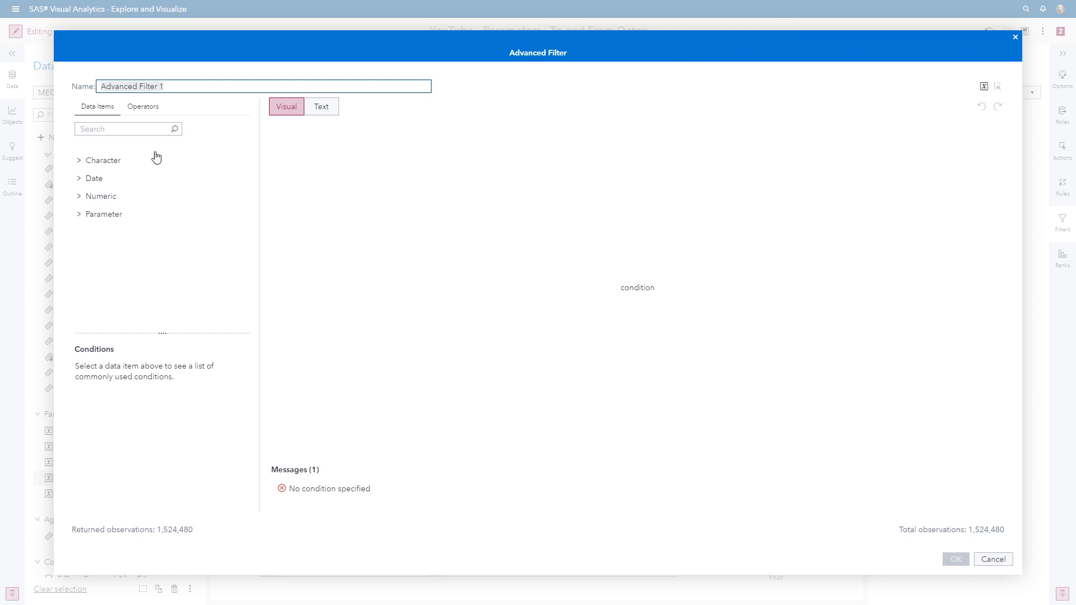
{"action": "left_click", "coordinate": [79, 179]}
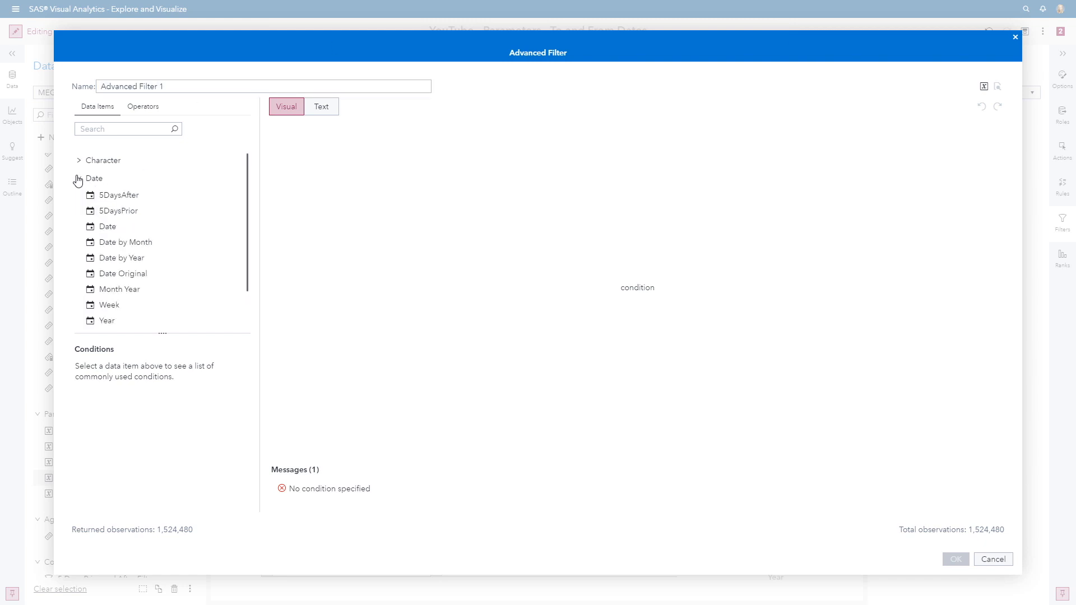
{"action": "left_click", "coordinate": [112, 226]}
{"action": "scroll", "coordinate": [137, 460], "scroll_direction": "down", "scroll_amount": 2}
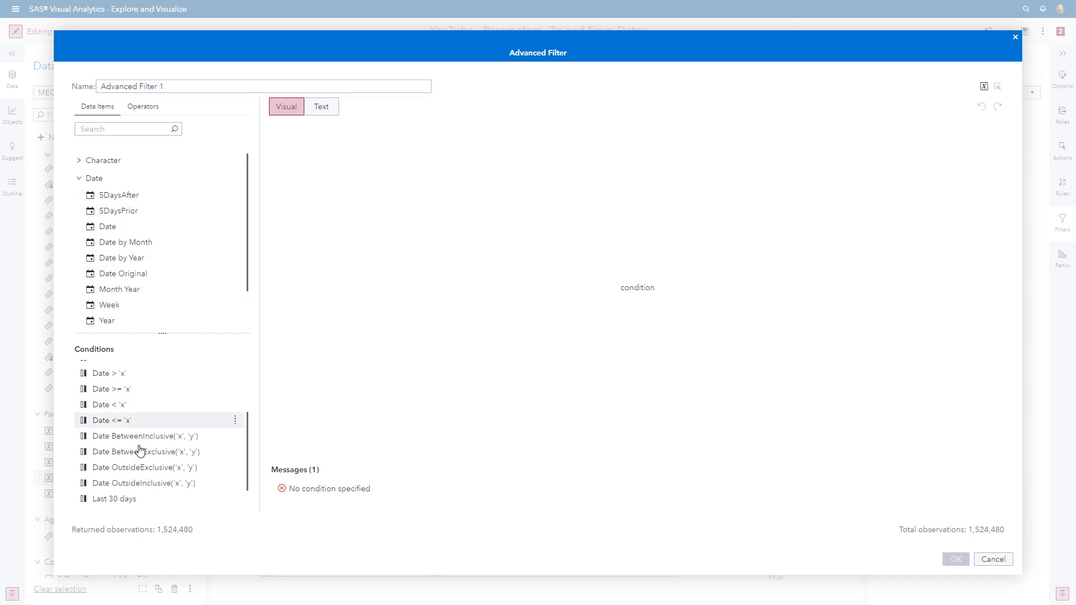
{"action": "scroll", "coordinate": [141, 451], "scroll_direction": "down", "scroll_amount": 1}
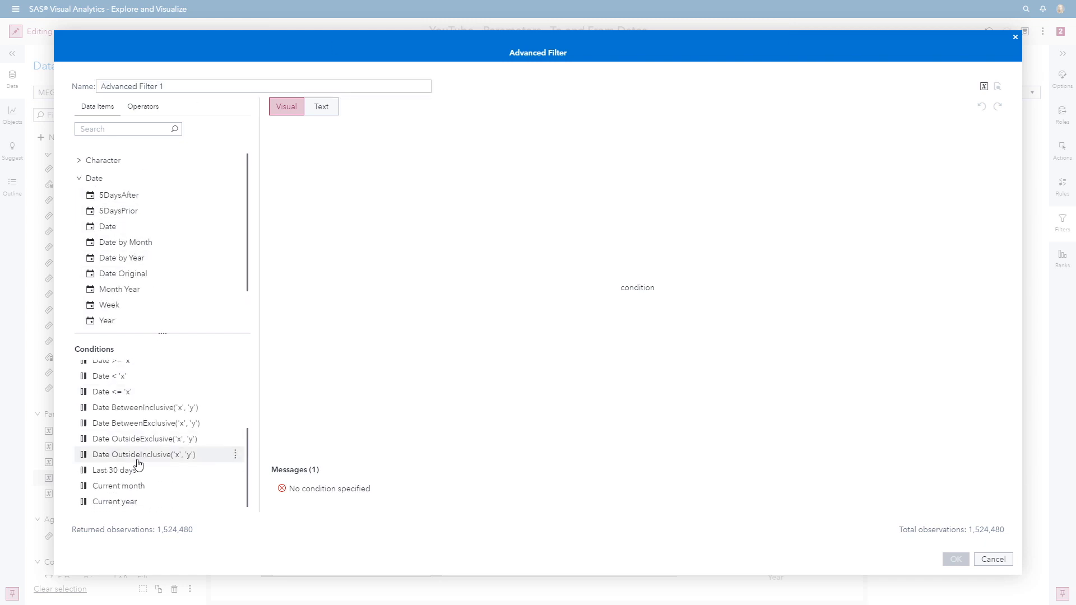
{"action": "double_click", "coordinate": [136, 413]}
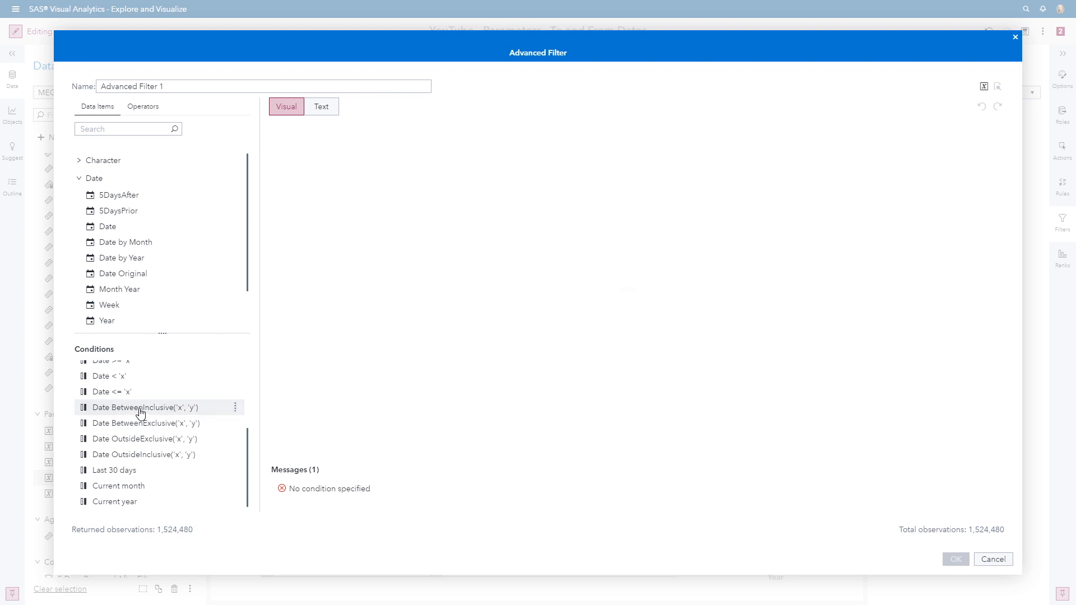
Set the condition's lower bound to FromDateParameter and its upper bound to ToDateParameter.
{"action": "left_click", "coordinate": [80, 178]}
{"action": "left_click", "coordinate": [79, 214]}
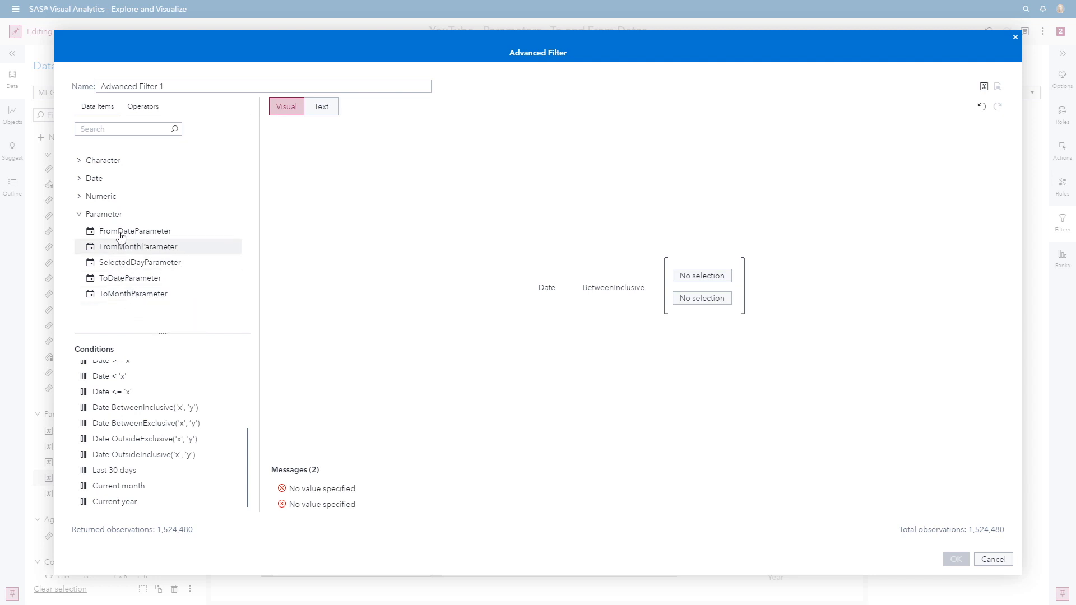
{"action": "left_click_drag", "start_coordinate": [121, 238], "coordinate": [705, 279]}
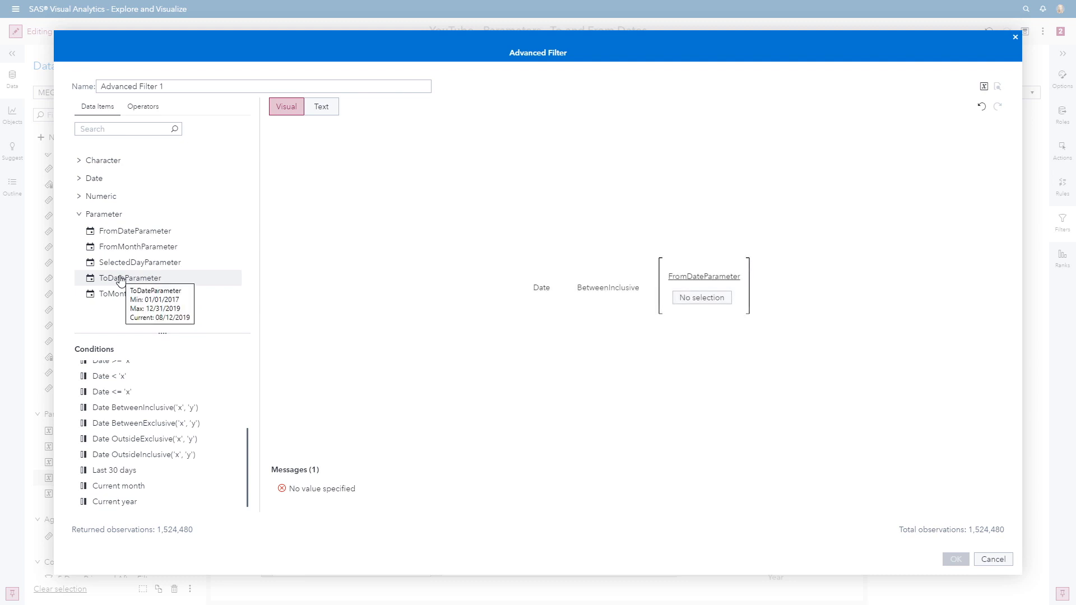
{"action": "left_click_drag", "start_coordinate": [121, 280], "coordinate": [706, 303]}
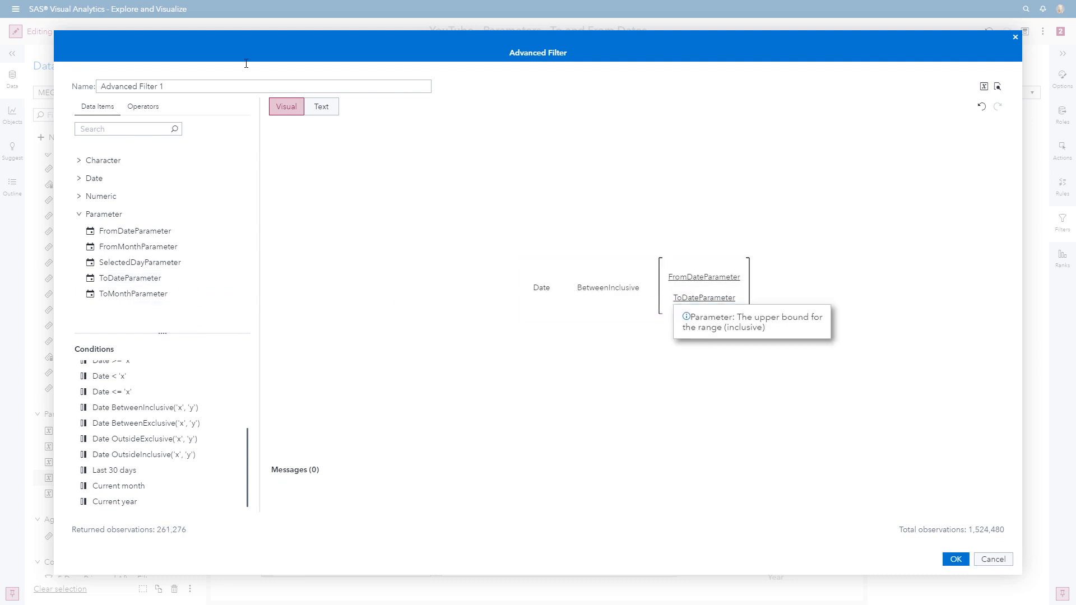
Name the advanced filter FromToDateParameter and apply it to the list table.
{"action": "left_click", "coordinate": [187, 85]}
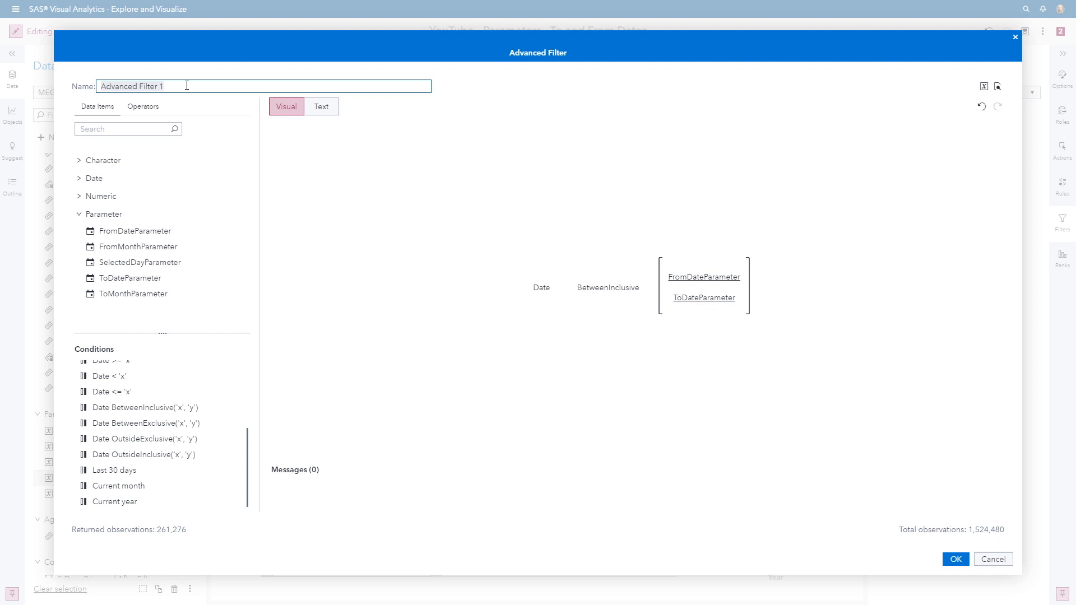
{"action": "type", "text": "FromToDateParameter"}
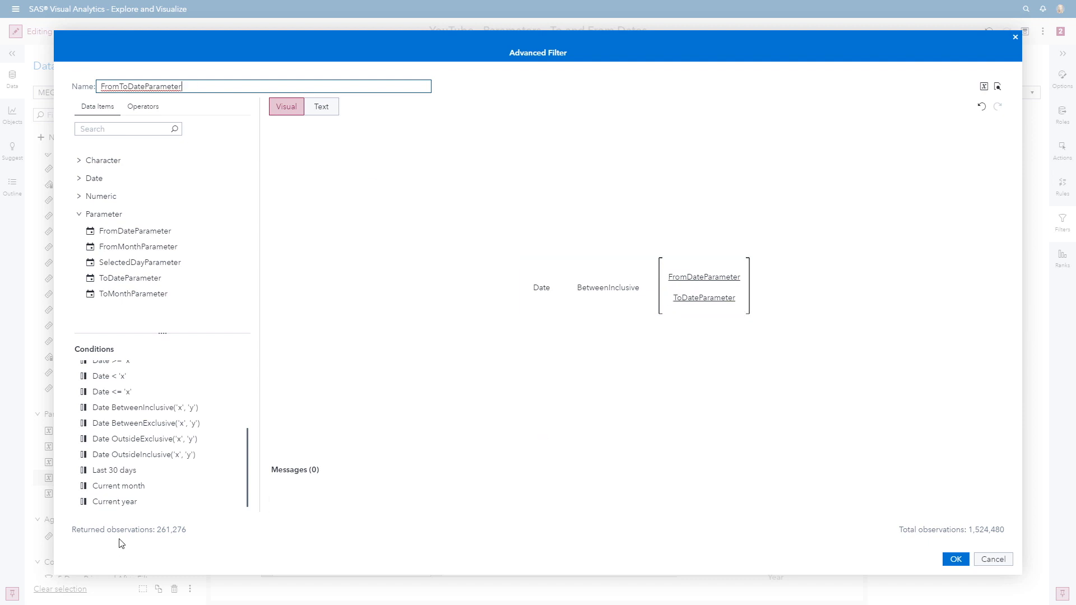
{"action": "left_click", "coordinate": [957, 560]}
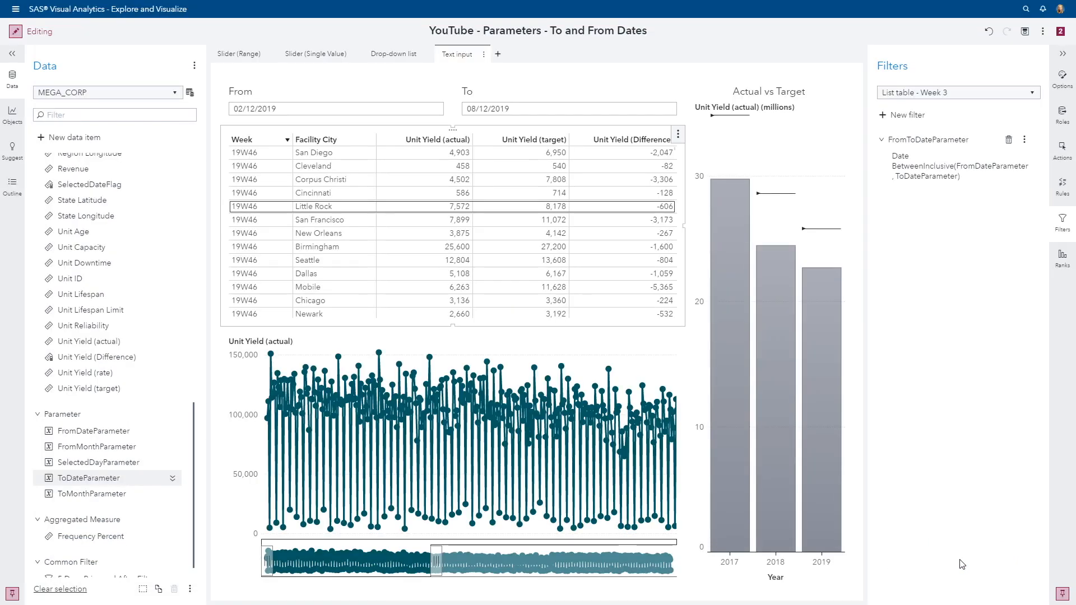
Change FromToDateParameter to a common filter and add it to the Unit Yield (actual) line chart.
{"action": "left_click", "coordinate": [1025, 140]}
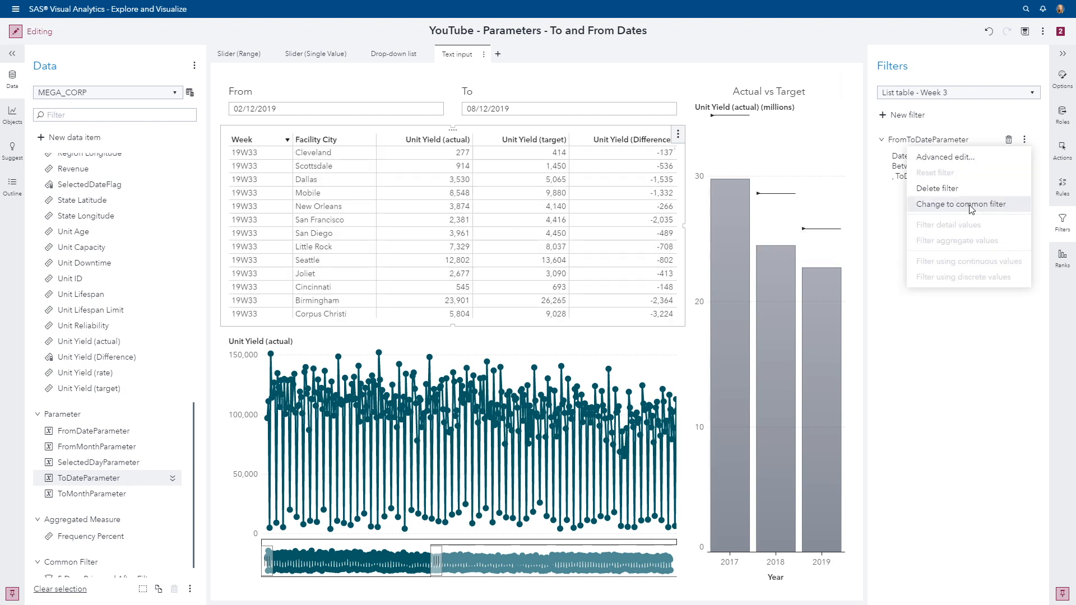
{"action": "left_click", "coordinate": [972, 210]}
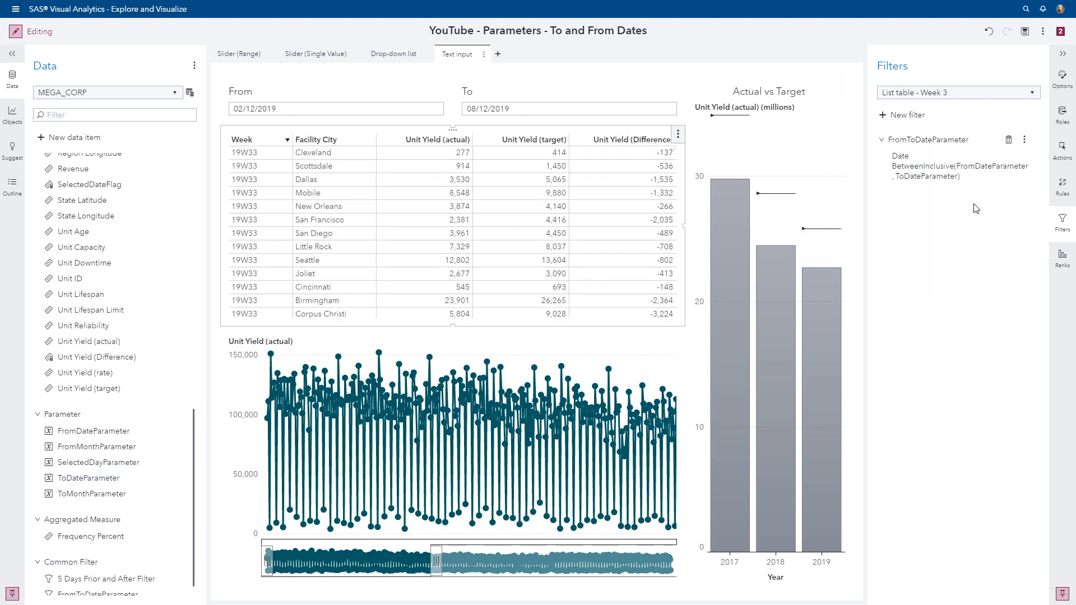
{"action": "left_click", "coordinate": [549, 458]}
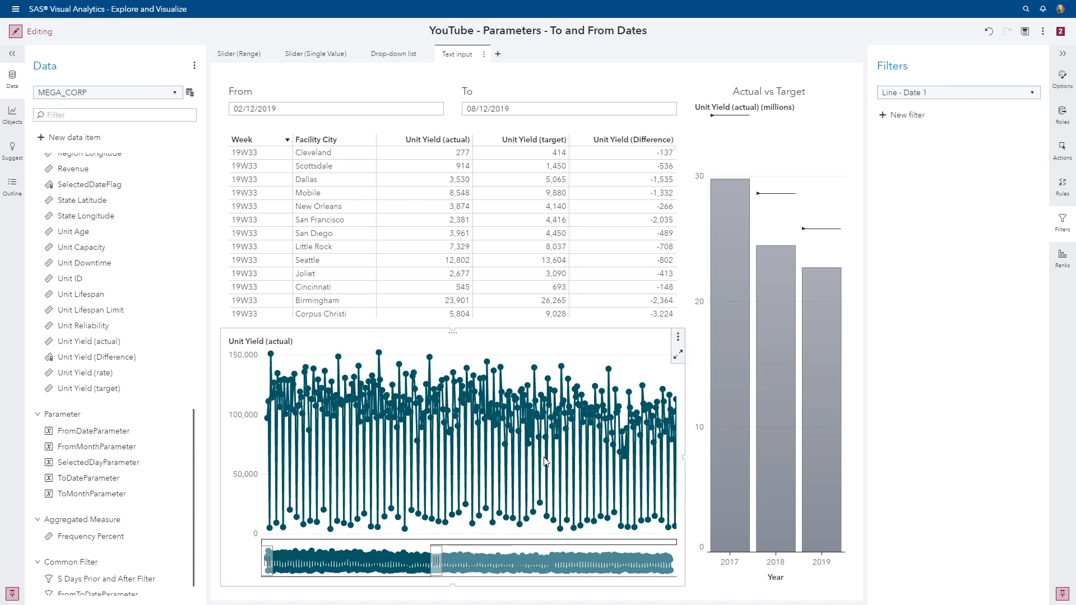
{"action": "left_click", "coordinate": [886, 116]}
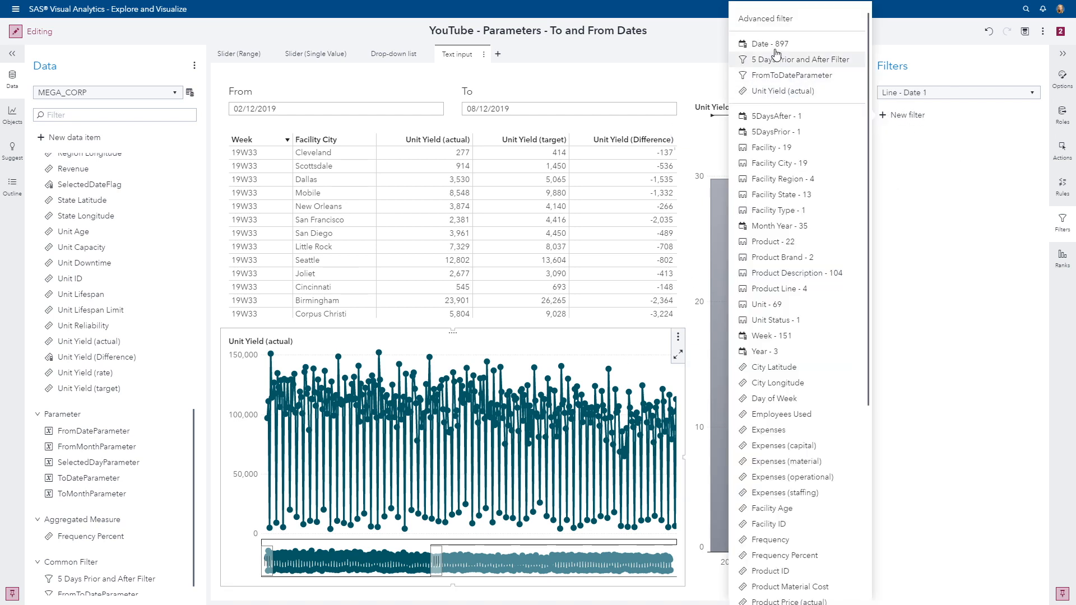
{"action": "left_click", "coordinate": [762, 76]}
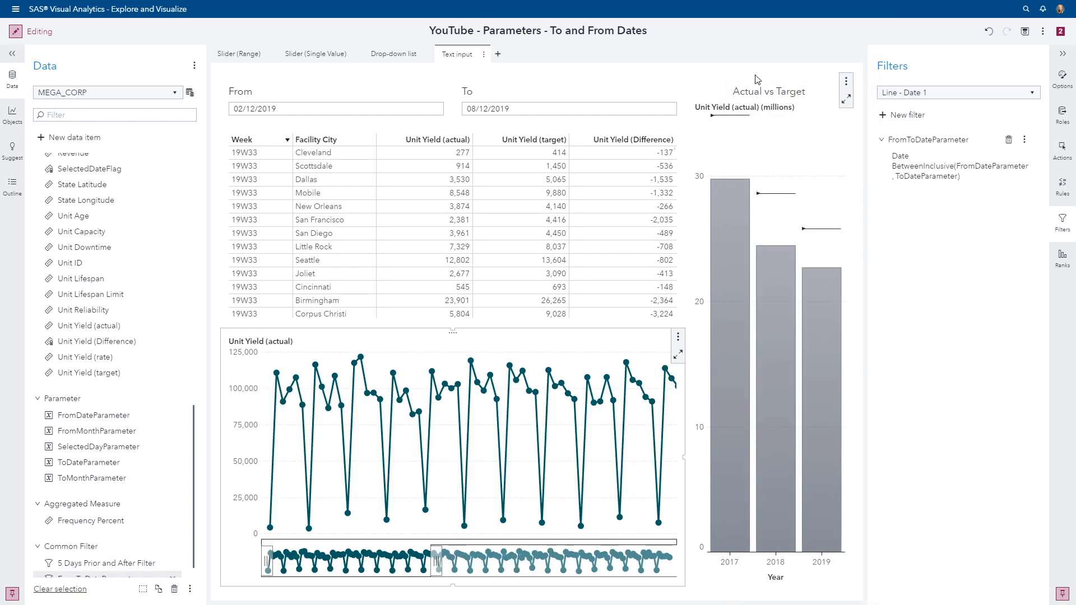
Set the From date to 07/06/2018, choosing it from the suggested dates.
{"action": "left_click", "coordinate": [338, 108]}
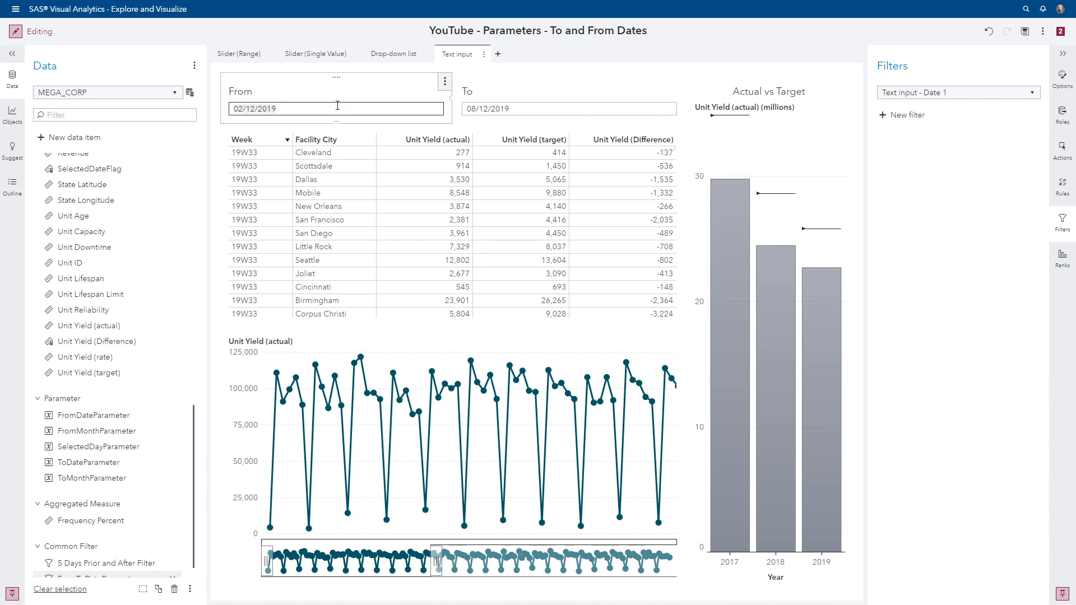
{"action": "key", "text": "ctrl+a"}
{"action": "type", "text": "07/"}
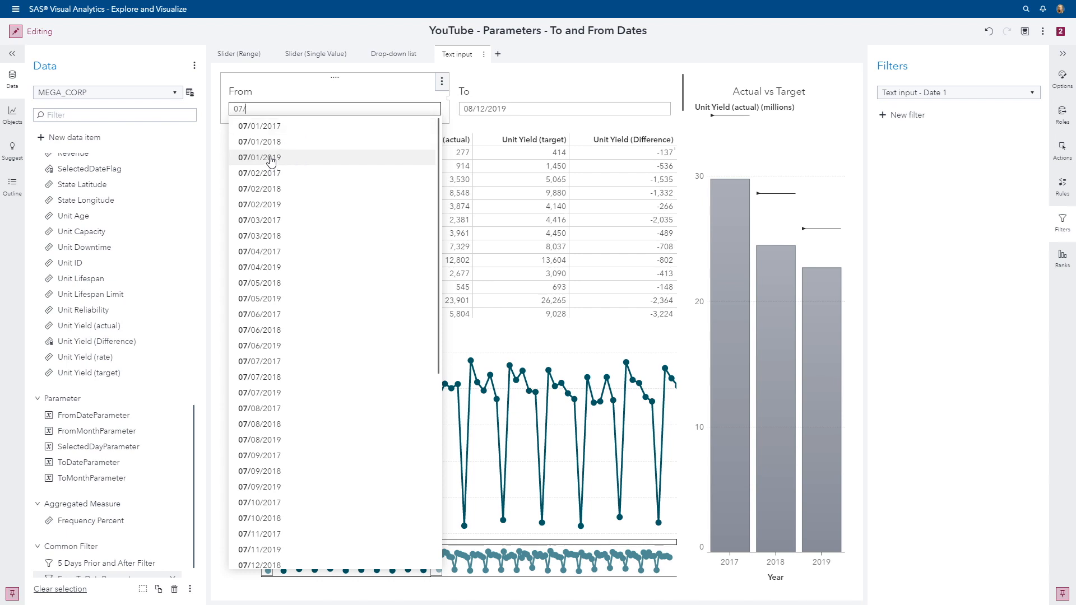
{"action": "left_click", "coordinate": [266, 332]}
Set the To date to 08/06/2018 from the suggested dates and select the filtered line chart.
{"action": "left_click", "coordinate": [526, 109]}
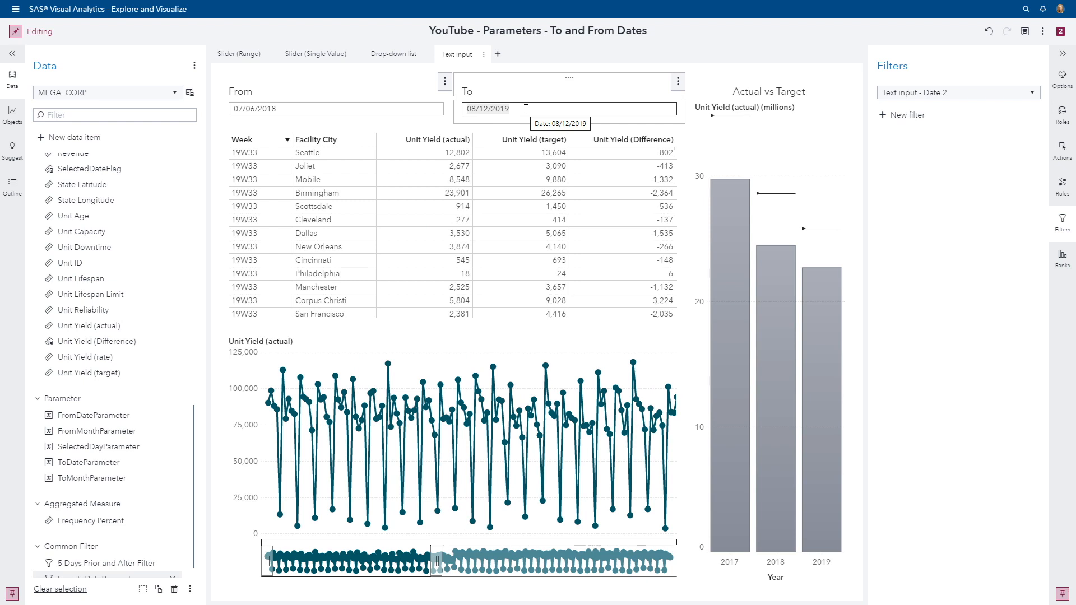
{"action": "type", "text": "08/"}
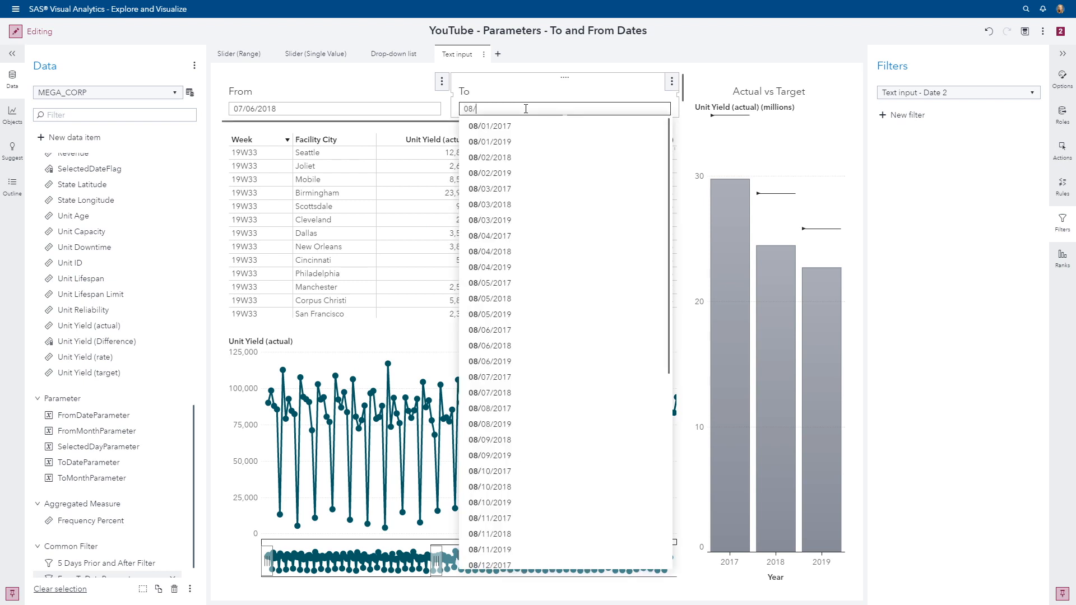
{"action": "type", "text": "06/"}
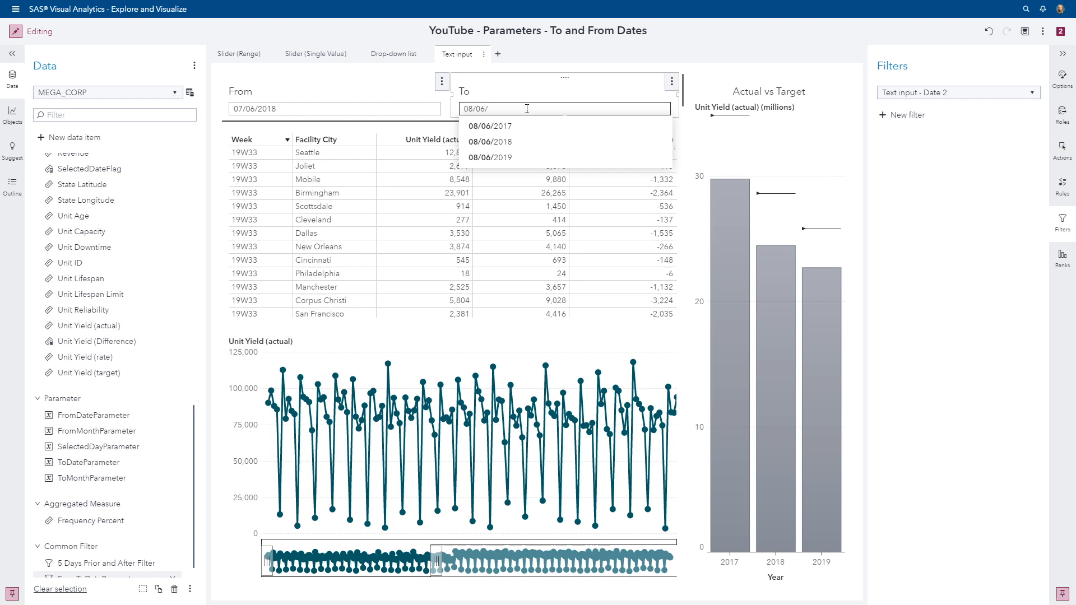
{"action": "left_click", "coordinate": [516, 142]}
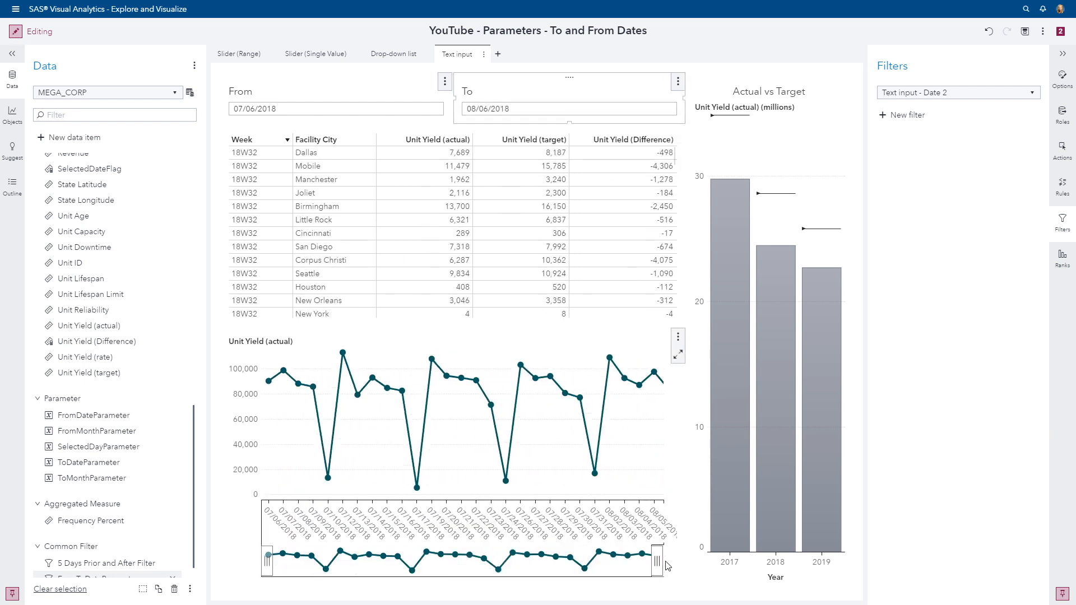
{"action": "left_click", "coordinate": [502, 357]}
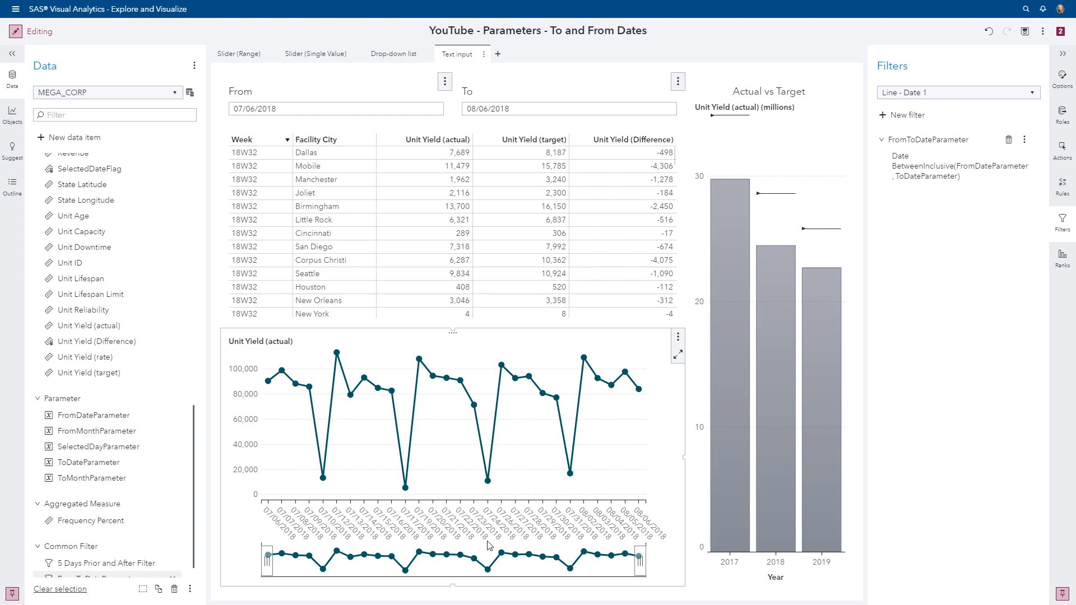